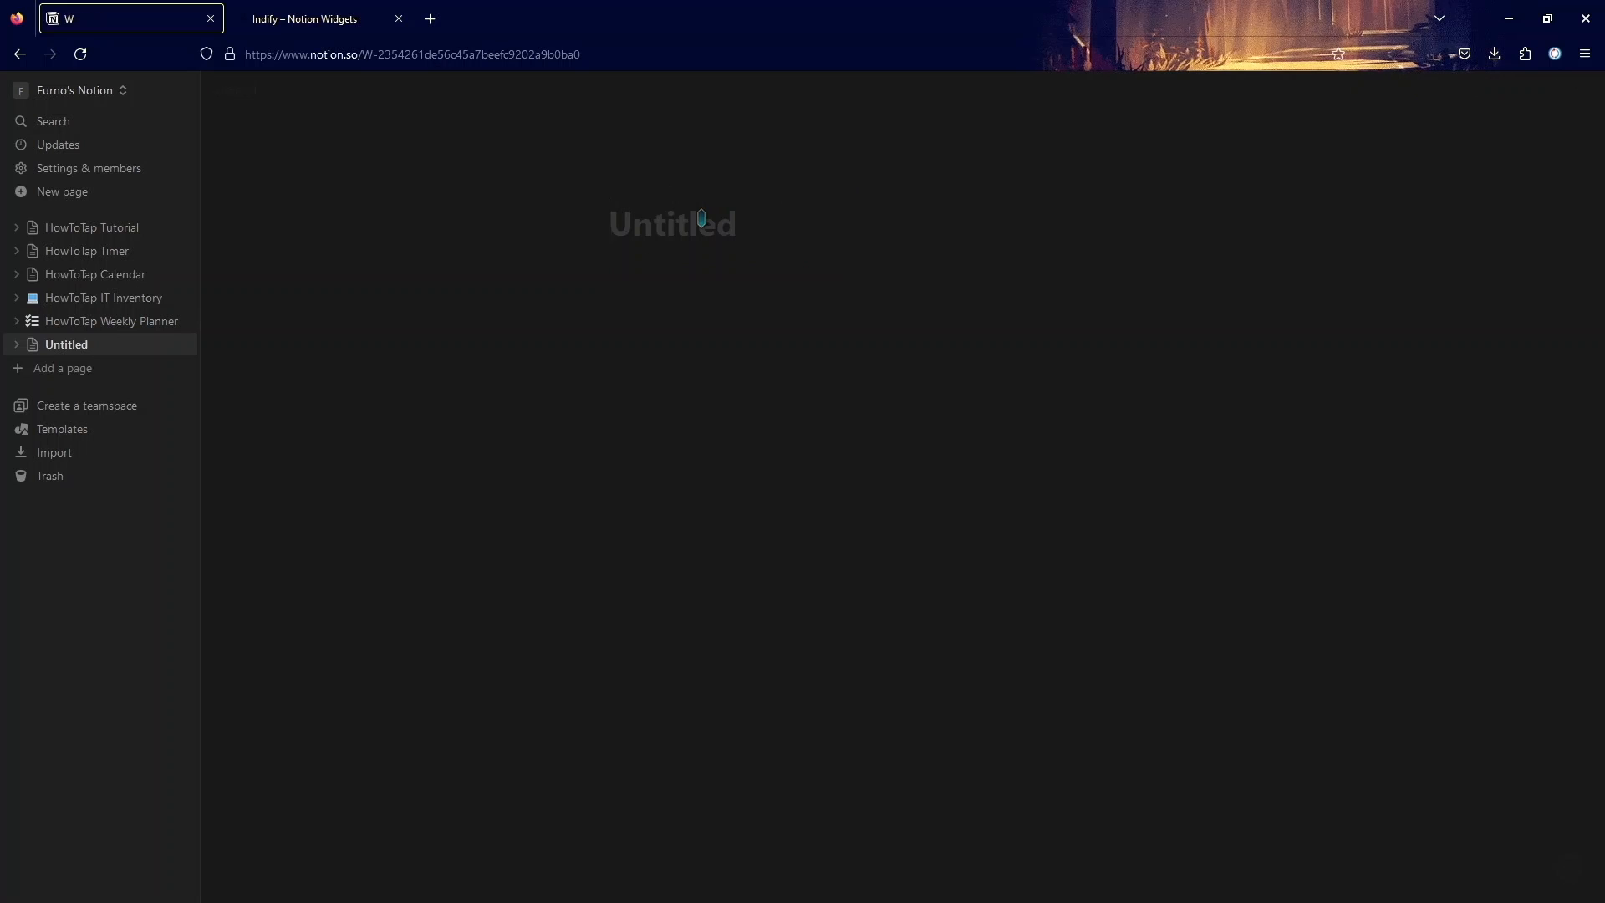
Step: Title the new page "Weekly Planner" and insert a 5-column layout beneath the title
type("Plann")
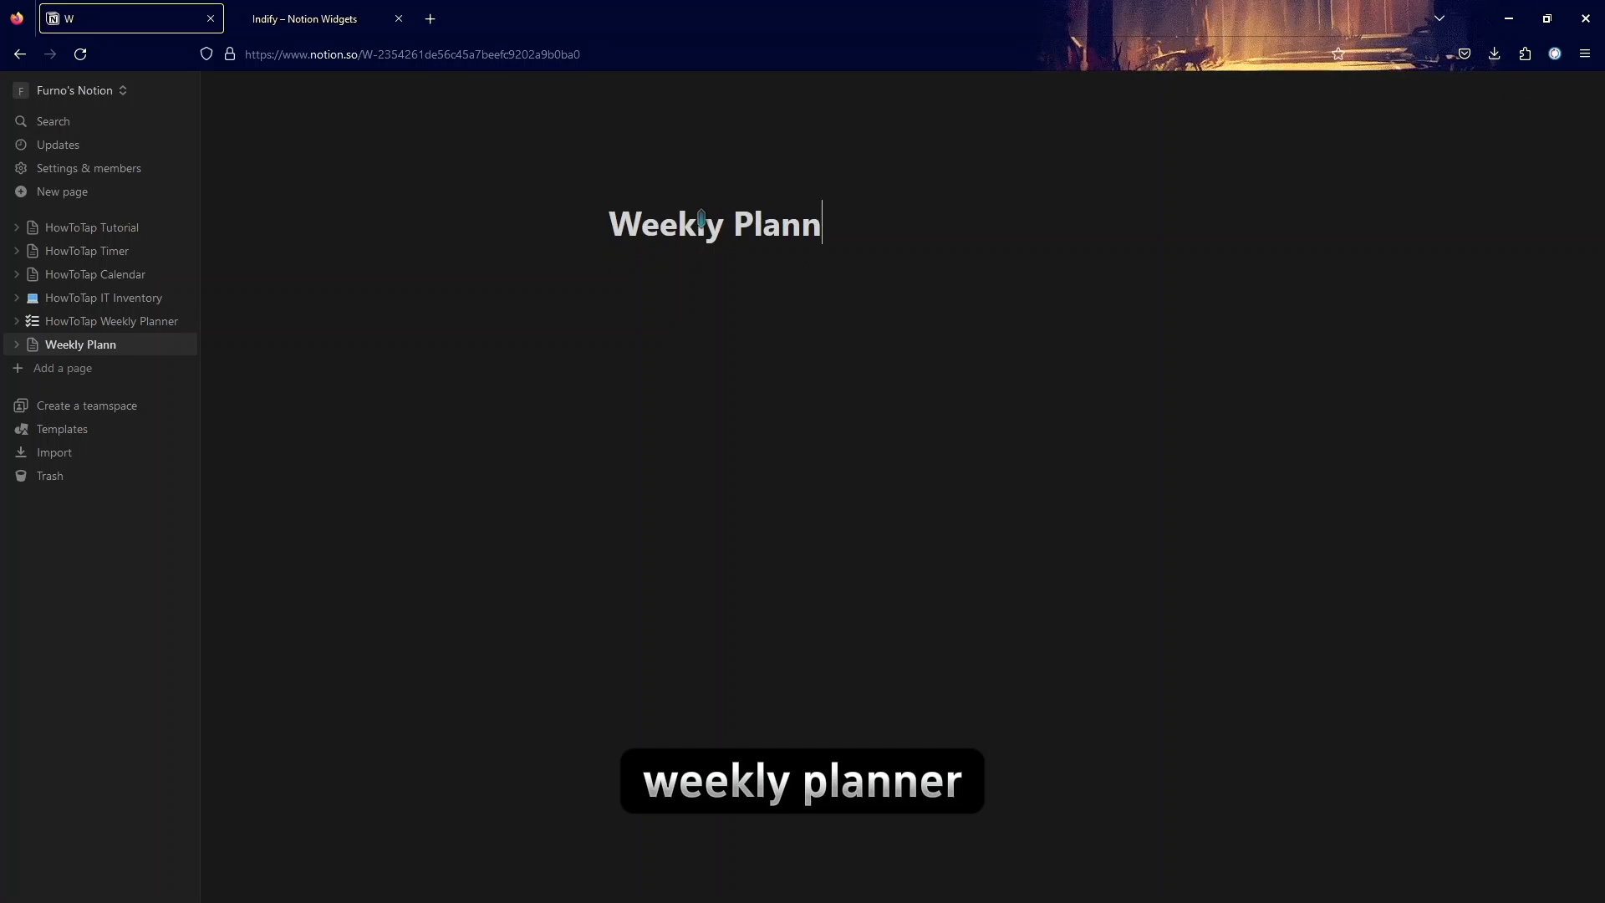
key("Return")
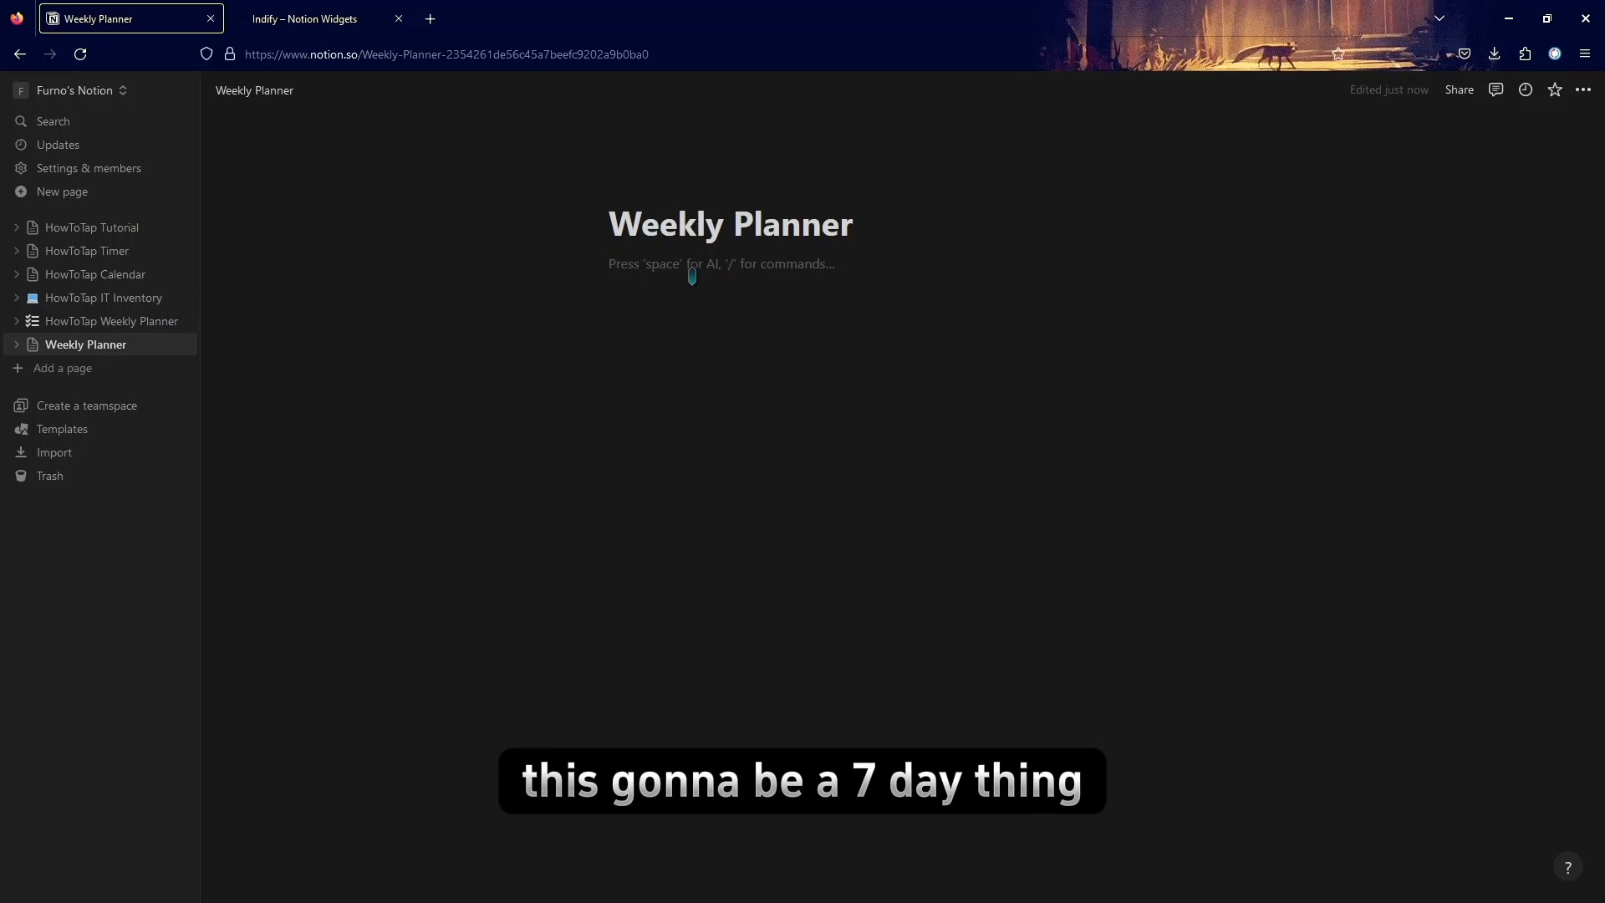
left_click(646, 273)
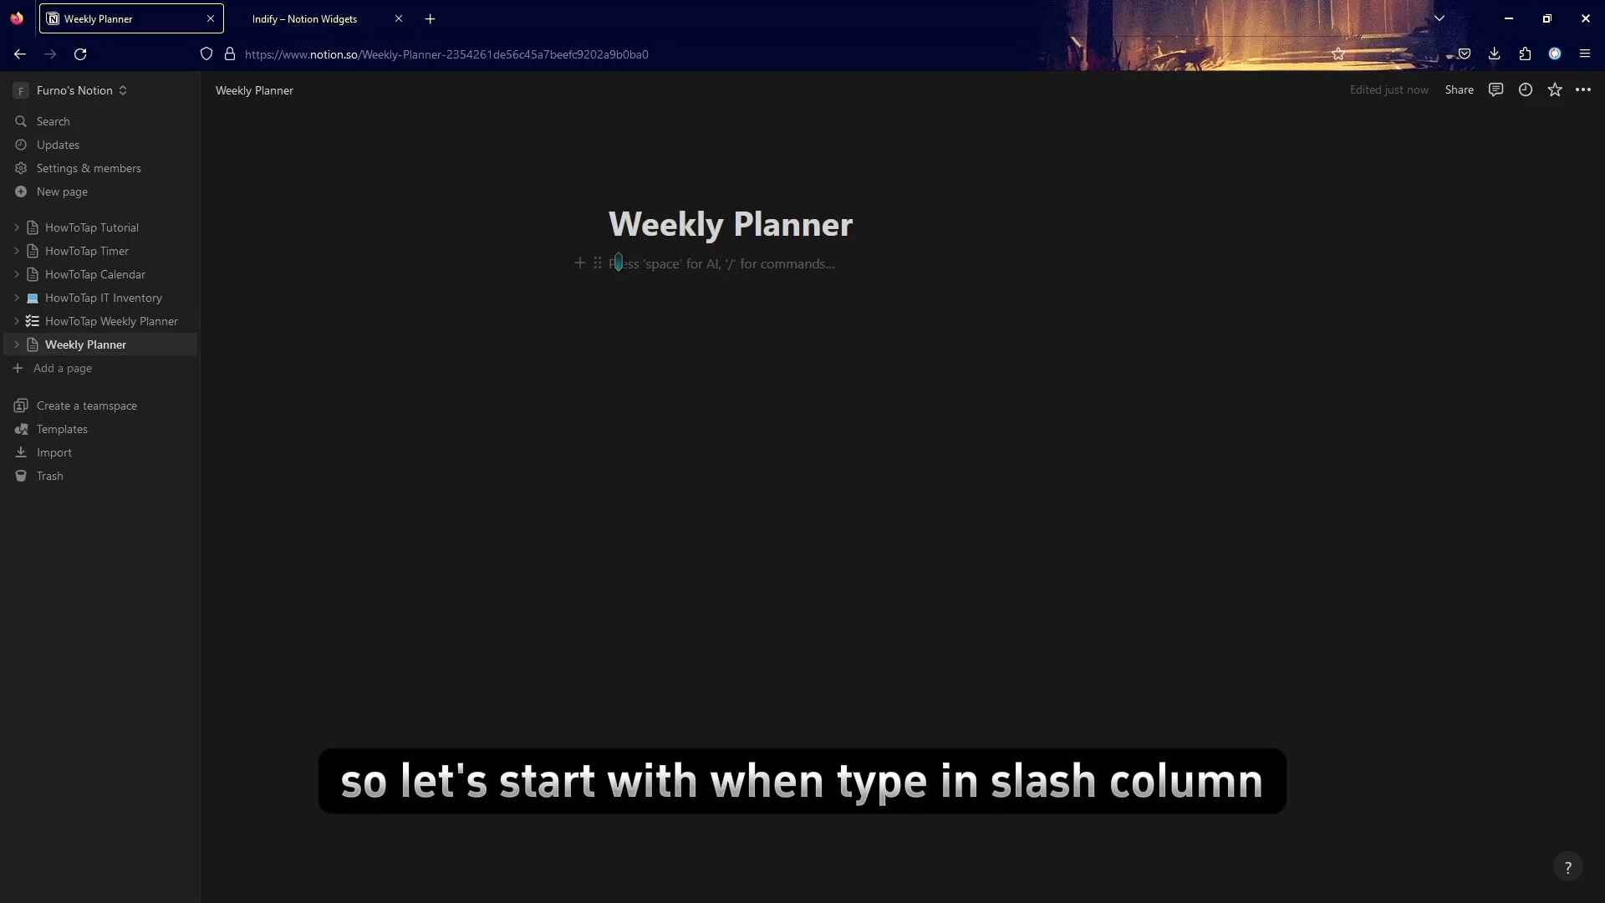
type("/colum")
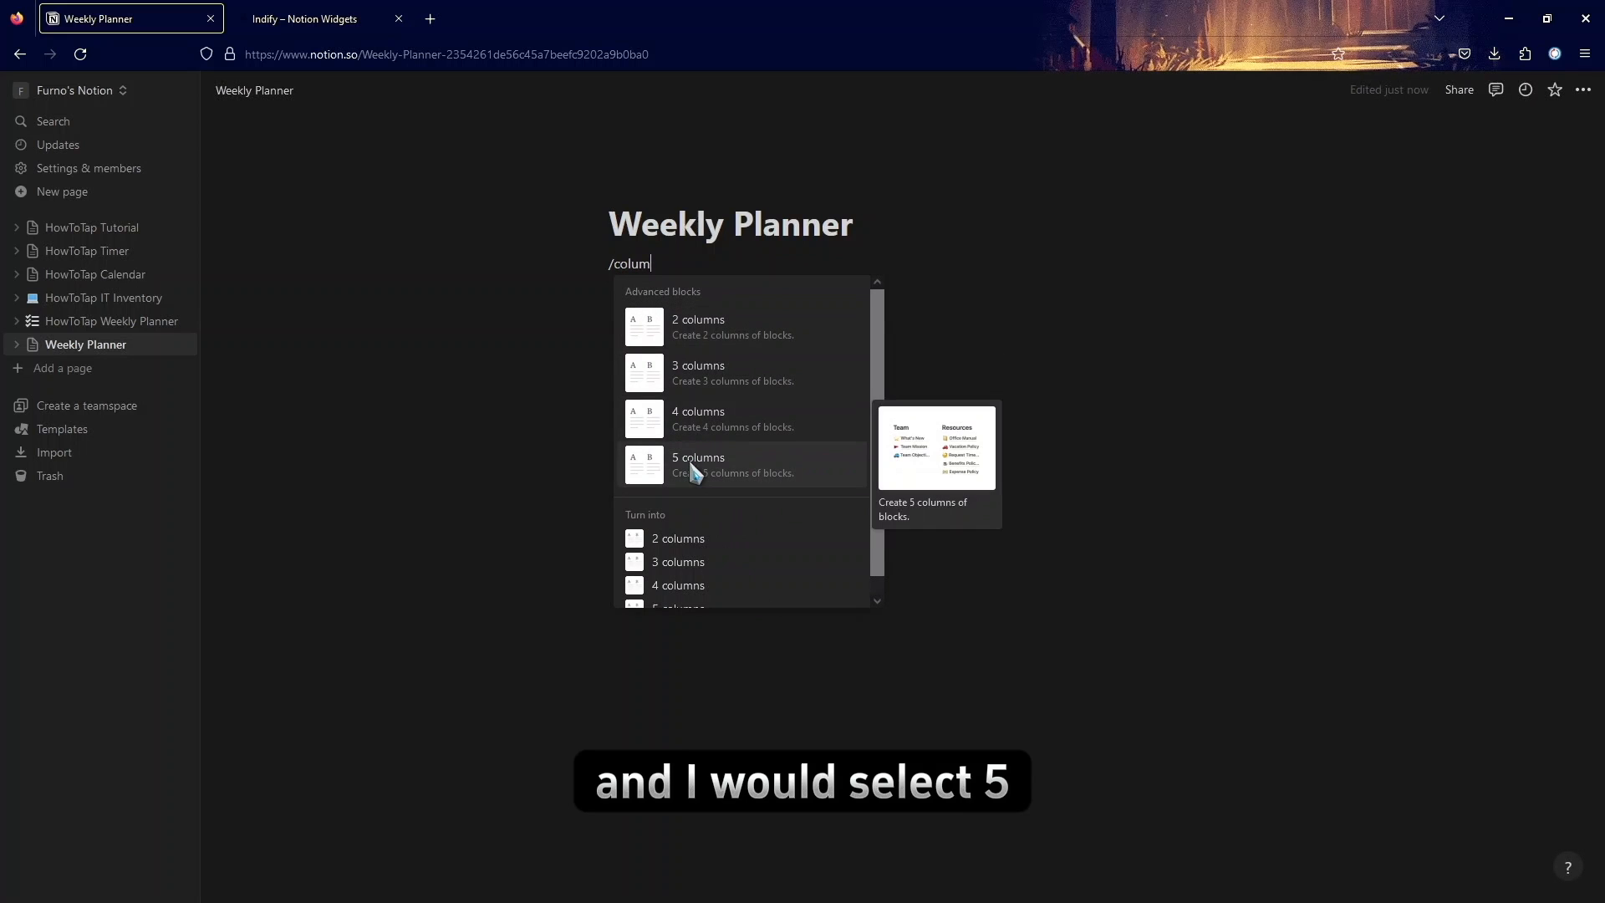
left_click(692, 468)
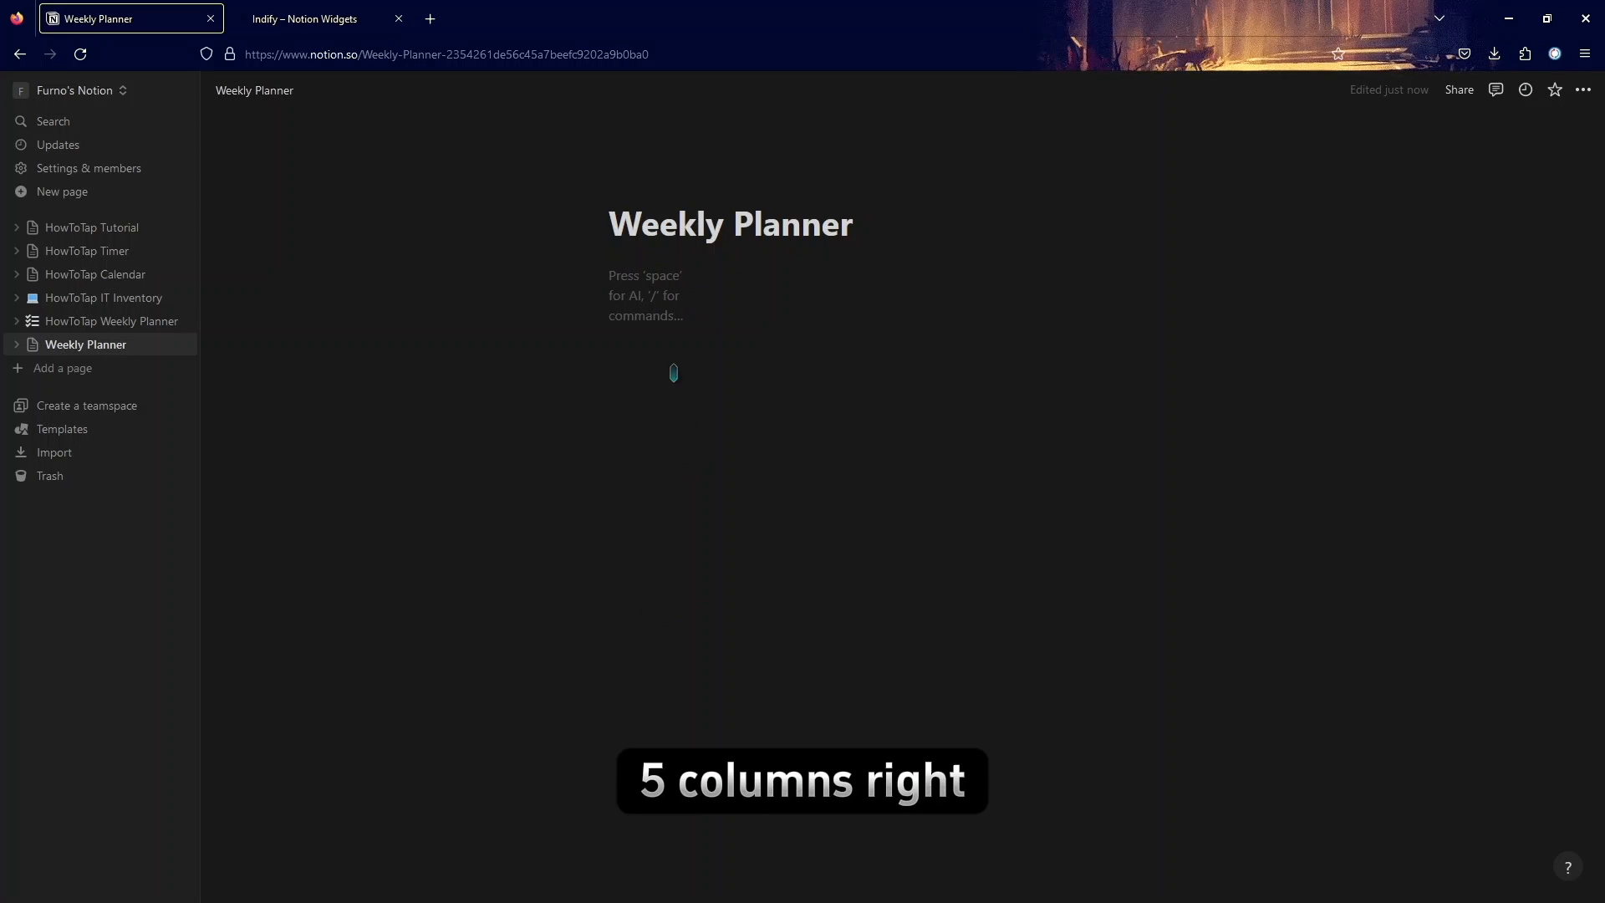
left_click(760, 288)
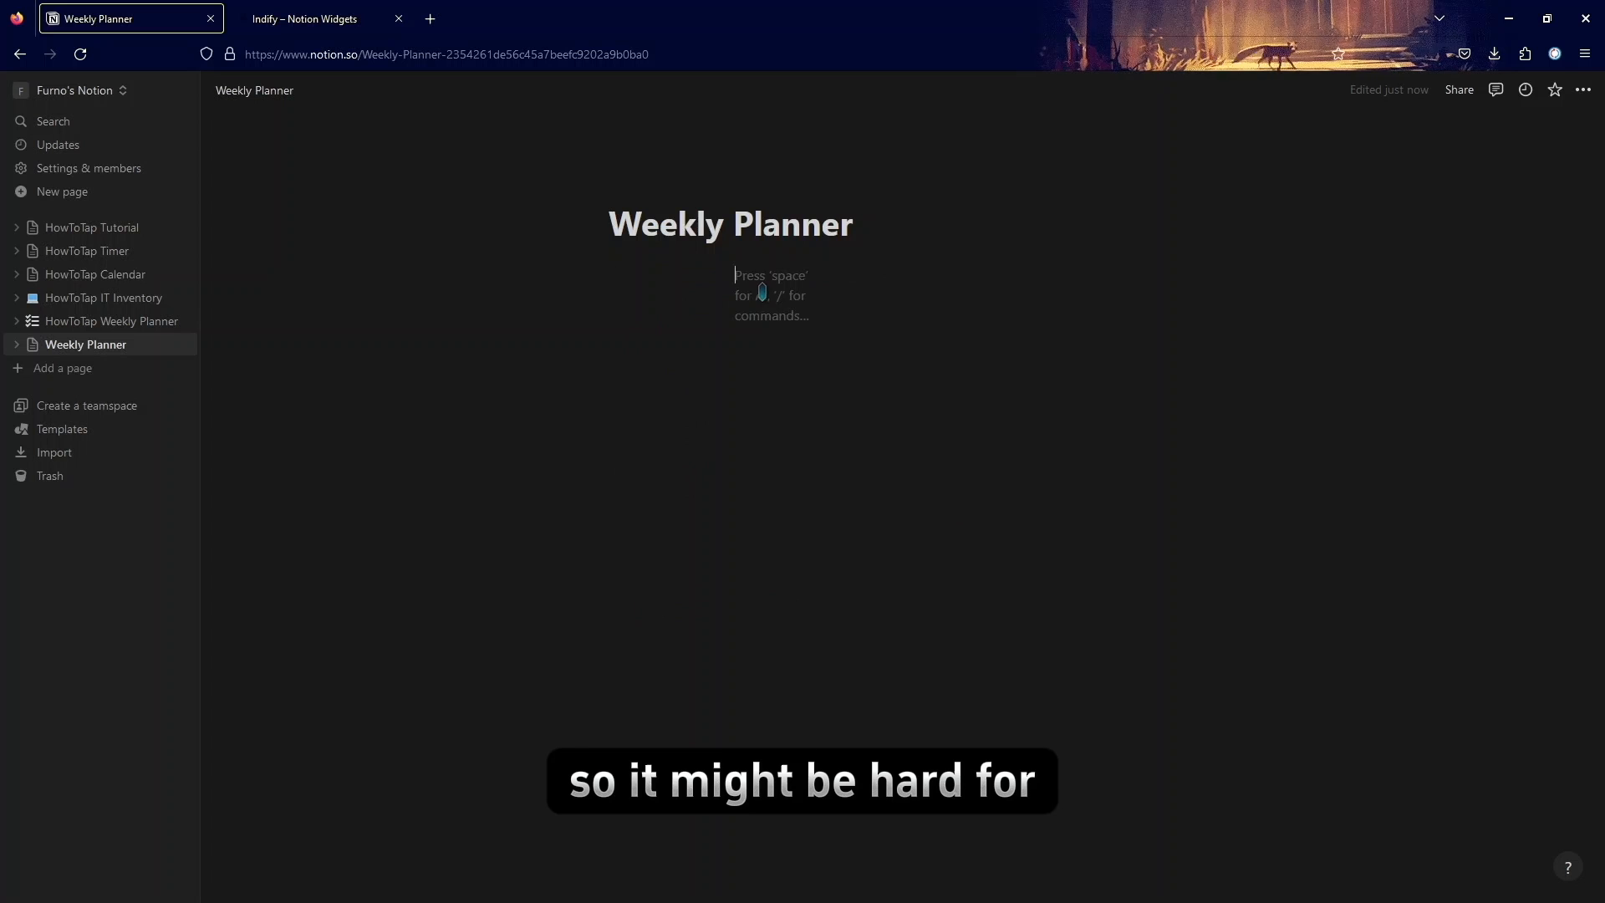
left_click(871, 292)
left_click(610, 308)
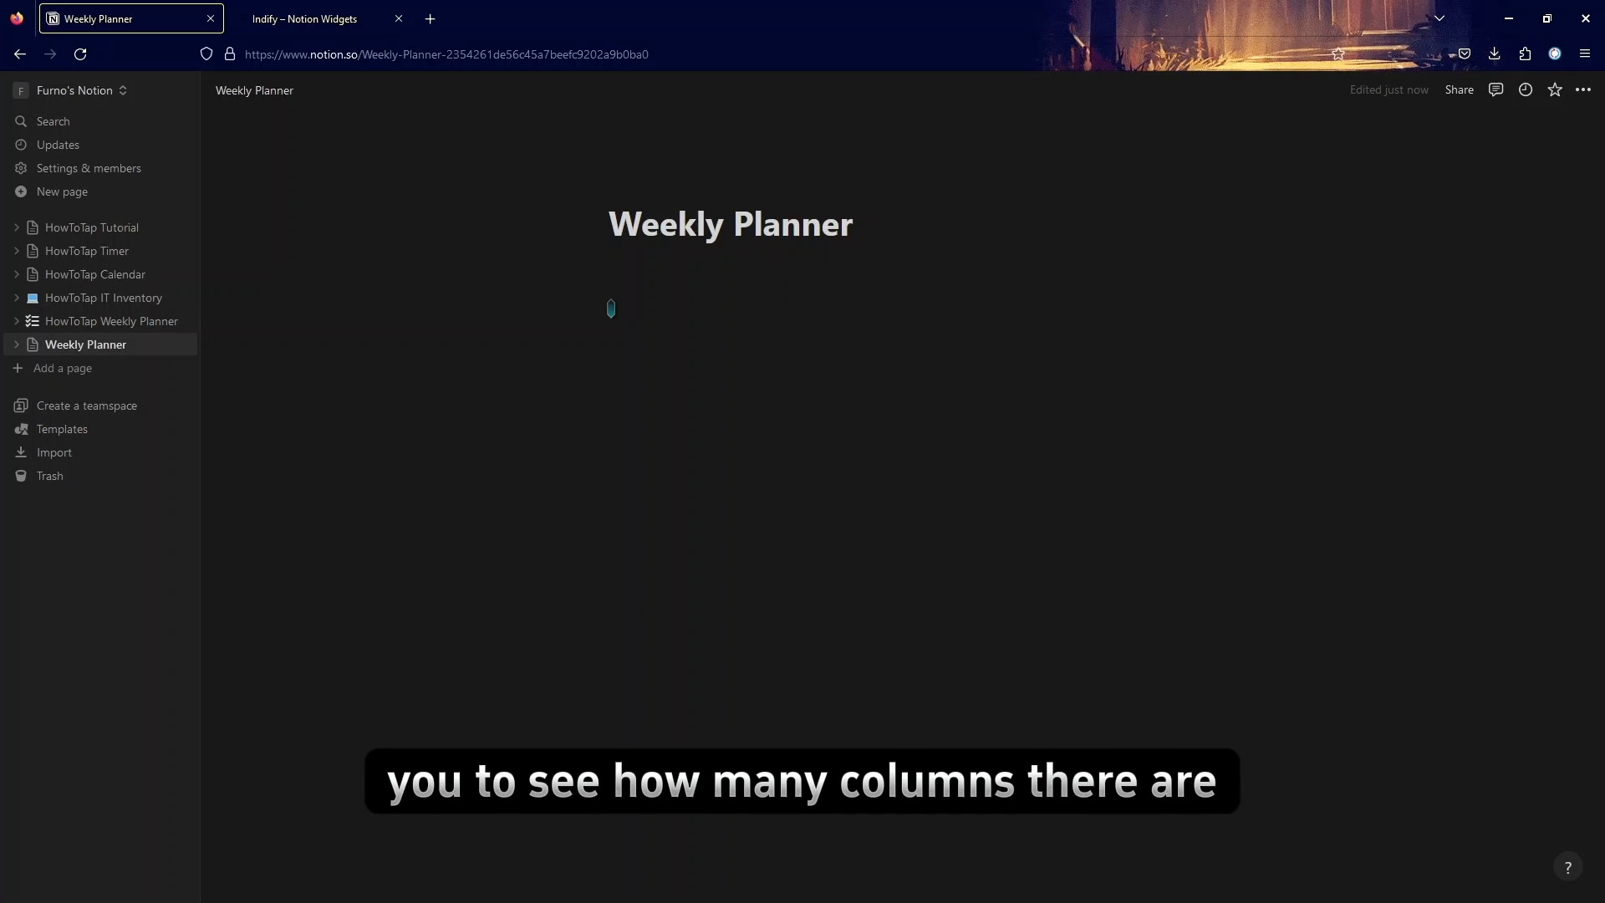
Step: Give the empty block in the first column a green background
left_click(630, 282)
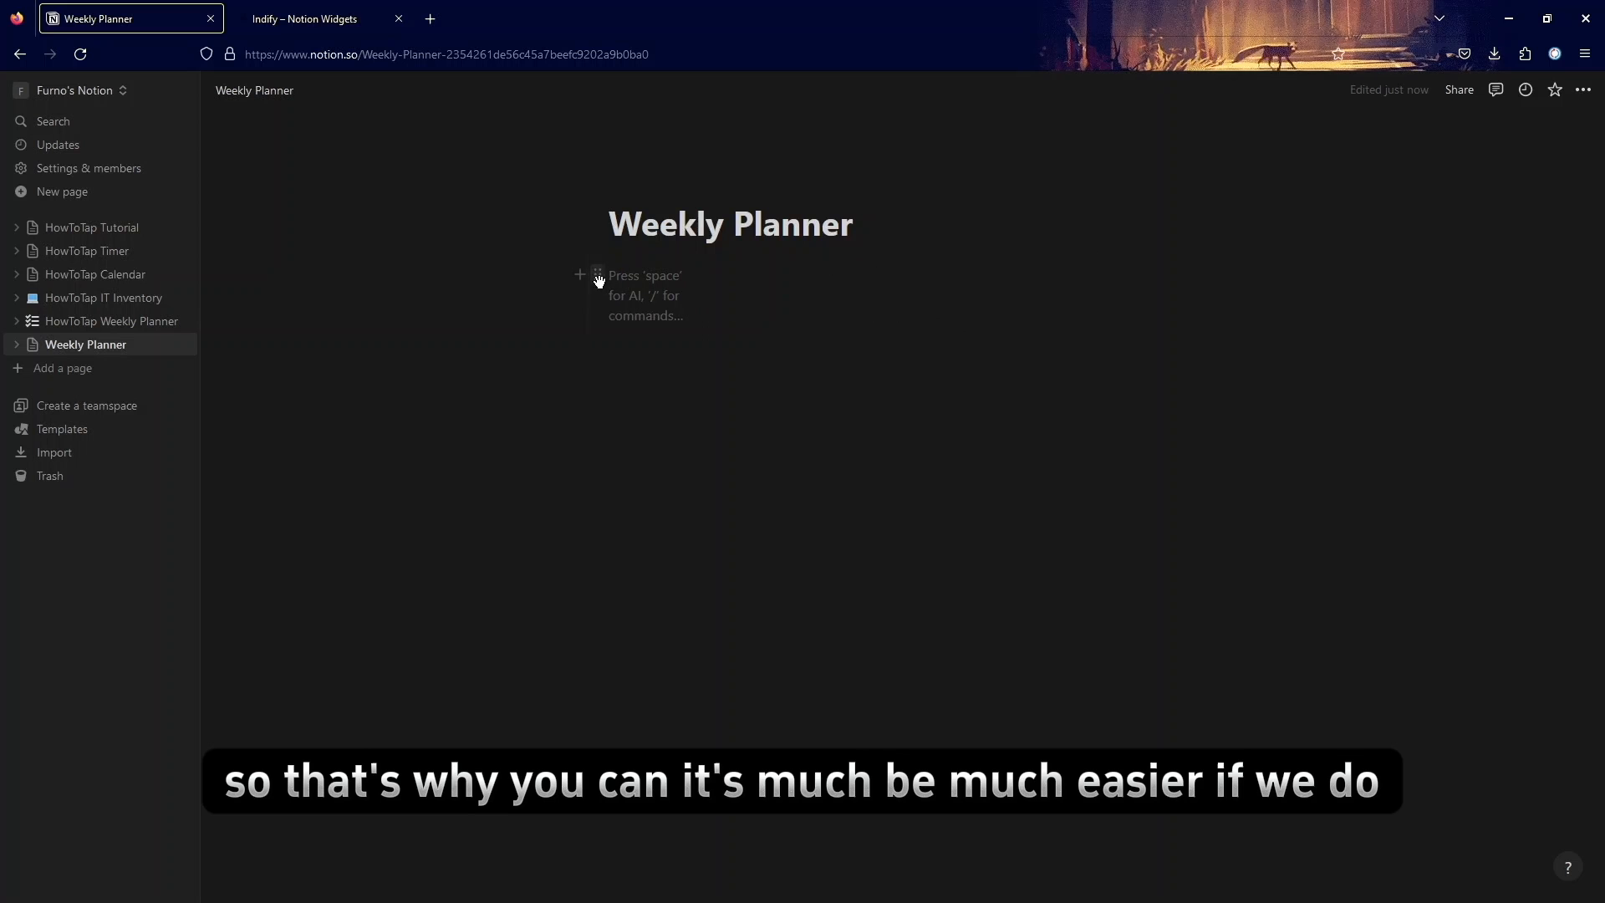
left_click(599, 278)
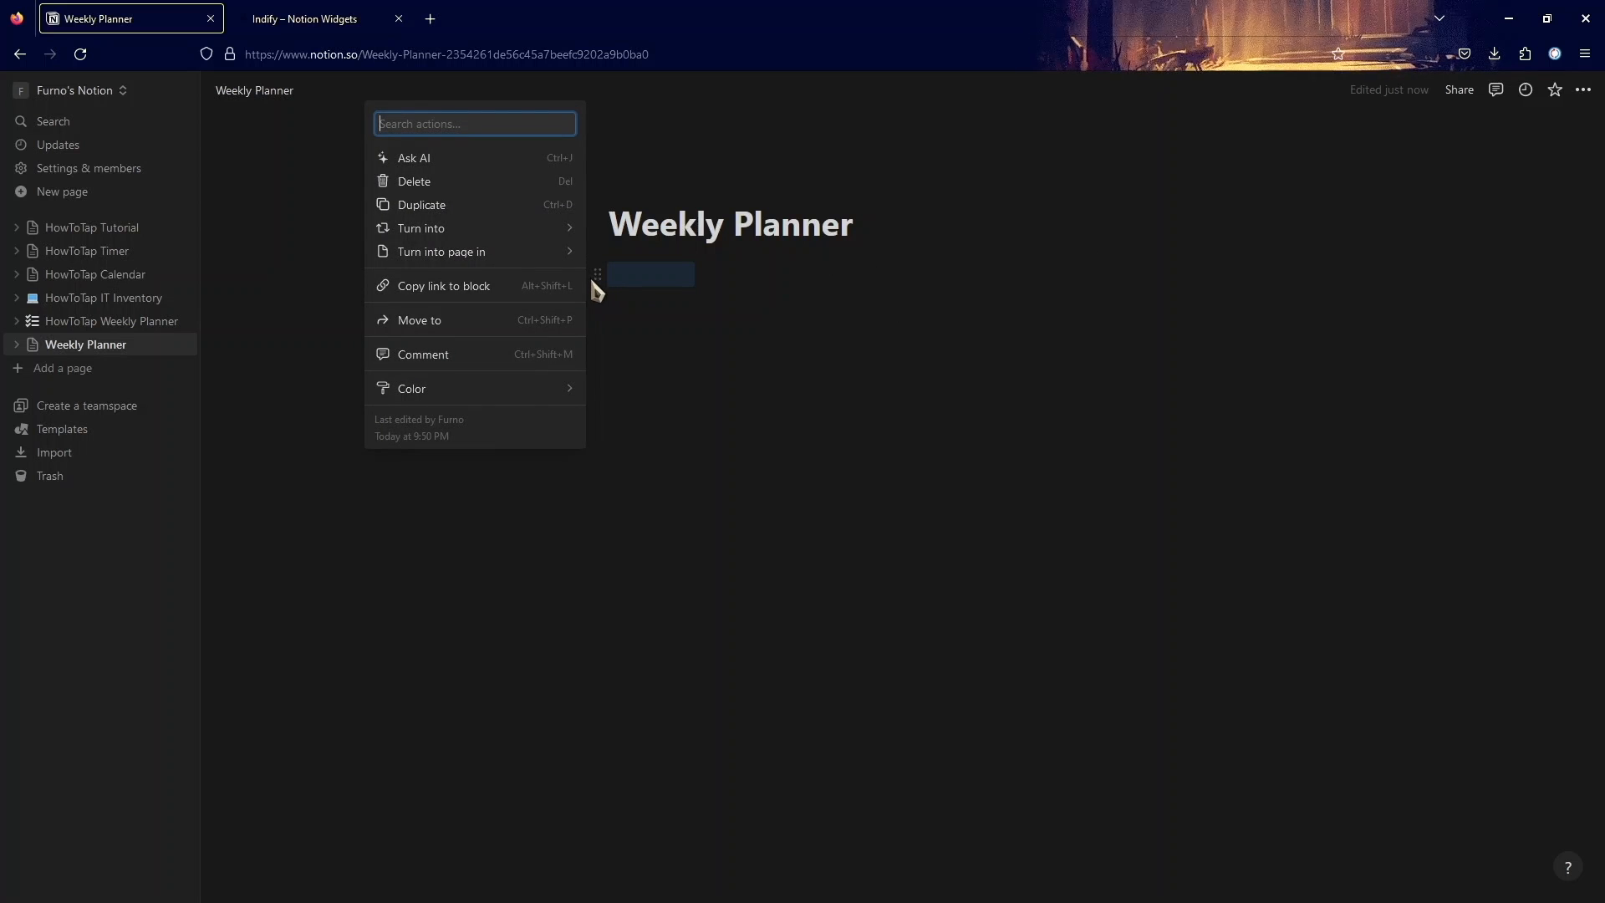
left_click(441, 393)
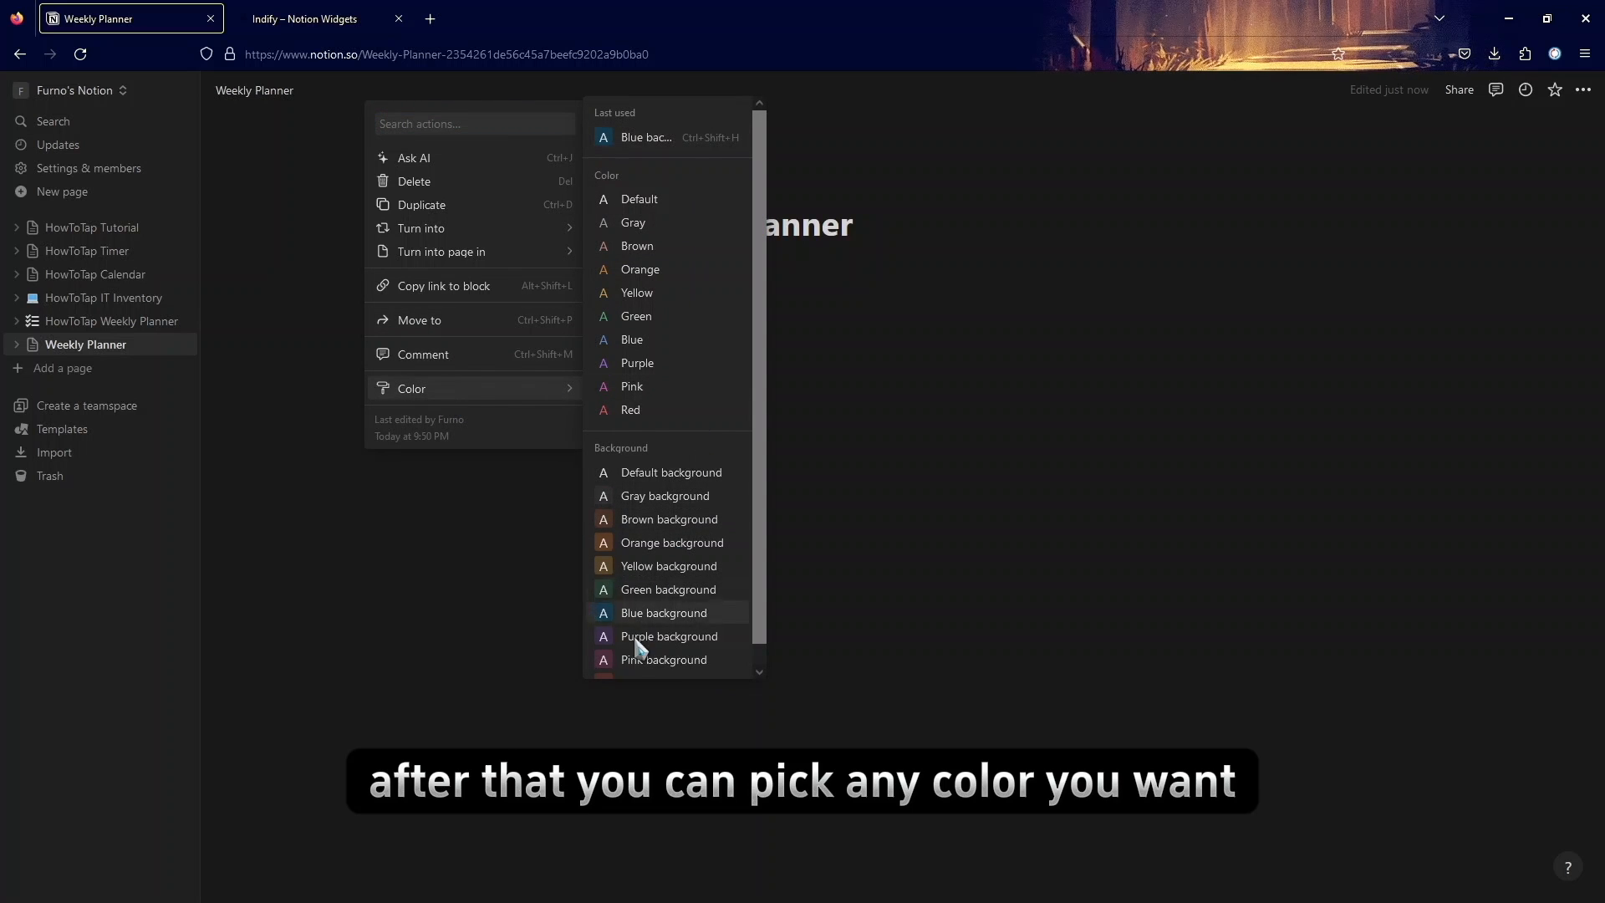
scroll(642, 581, "down", 1)
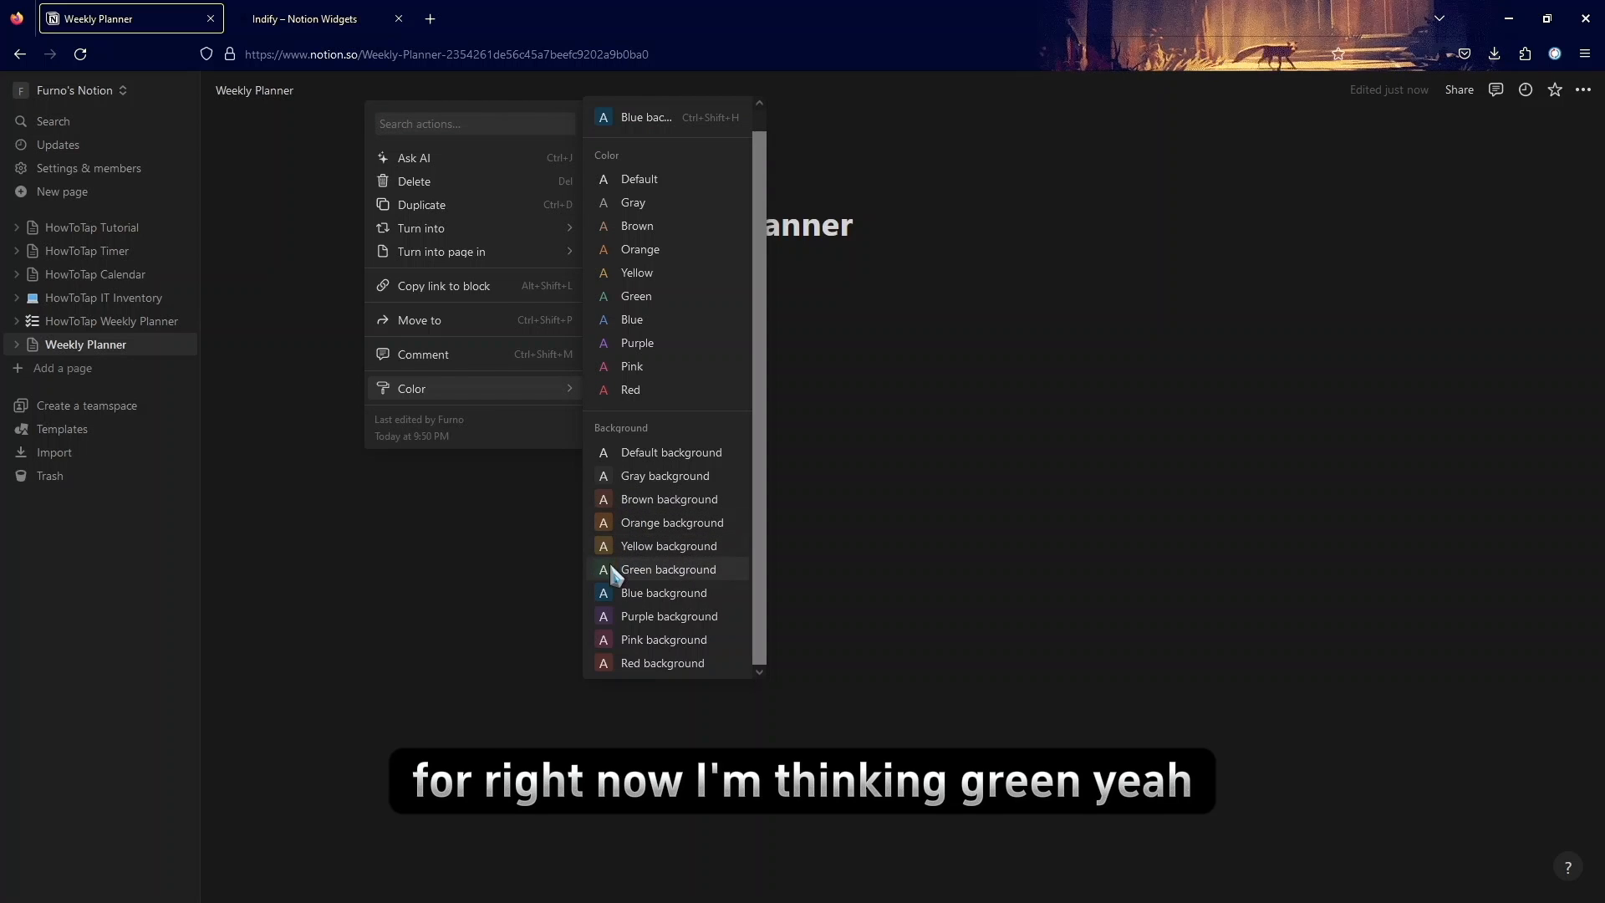
left_click(623, 572)
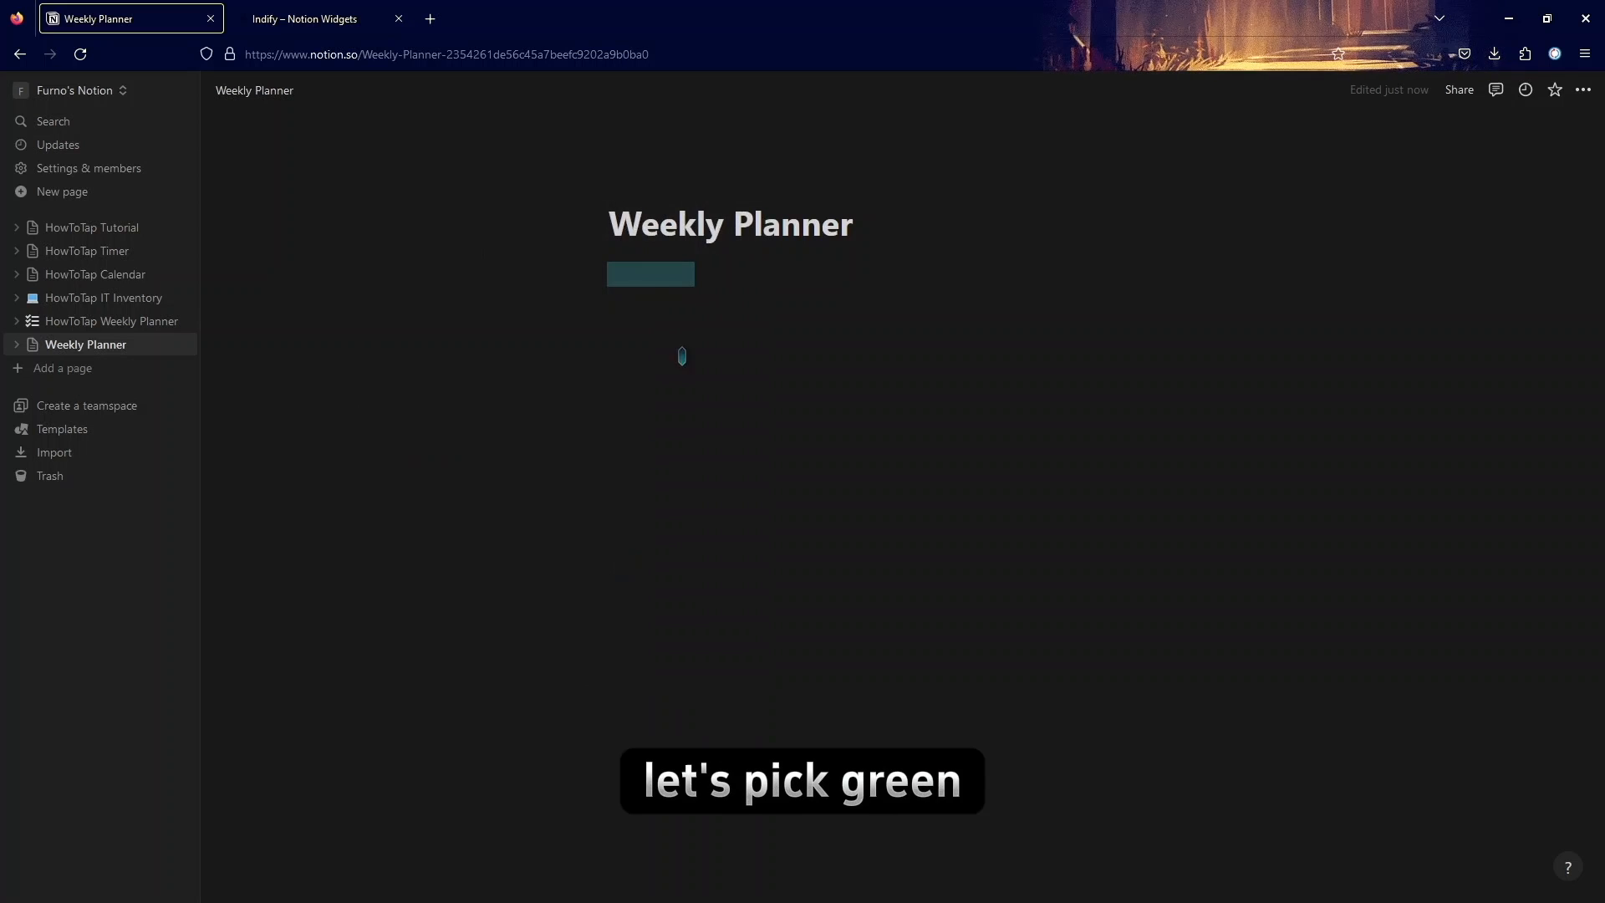
Step: Apply a yellow background to the second column's block and an orange background to the third column's block
left_click(724, 274)
mouse_move(576, 389)
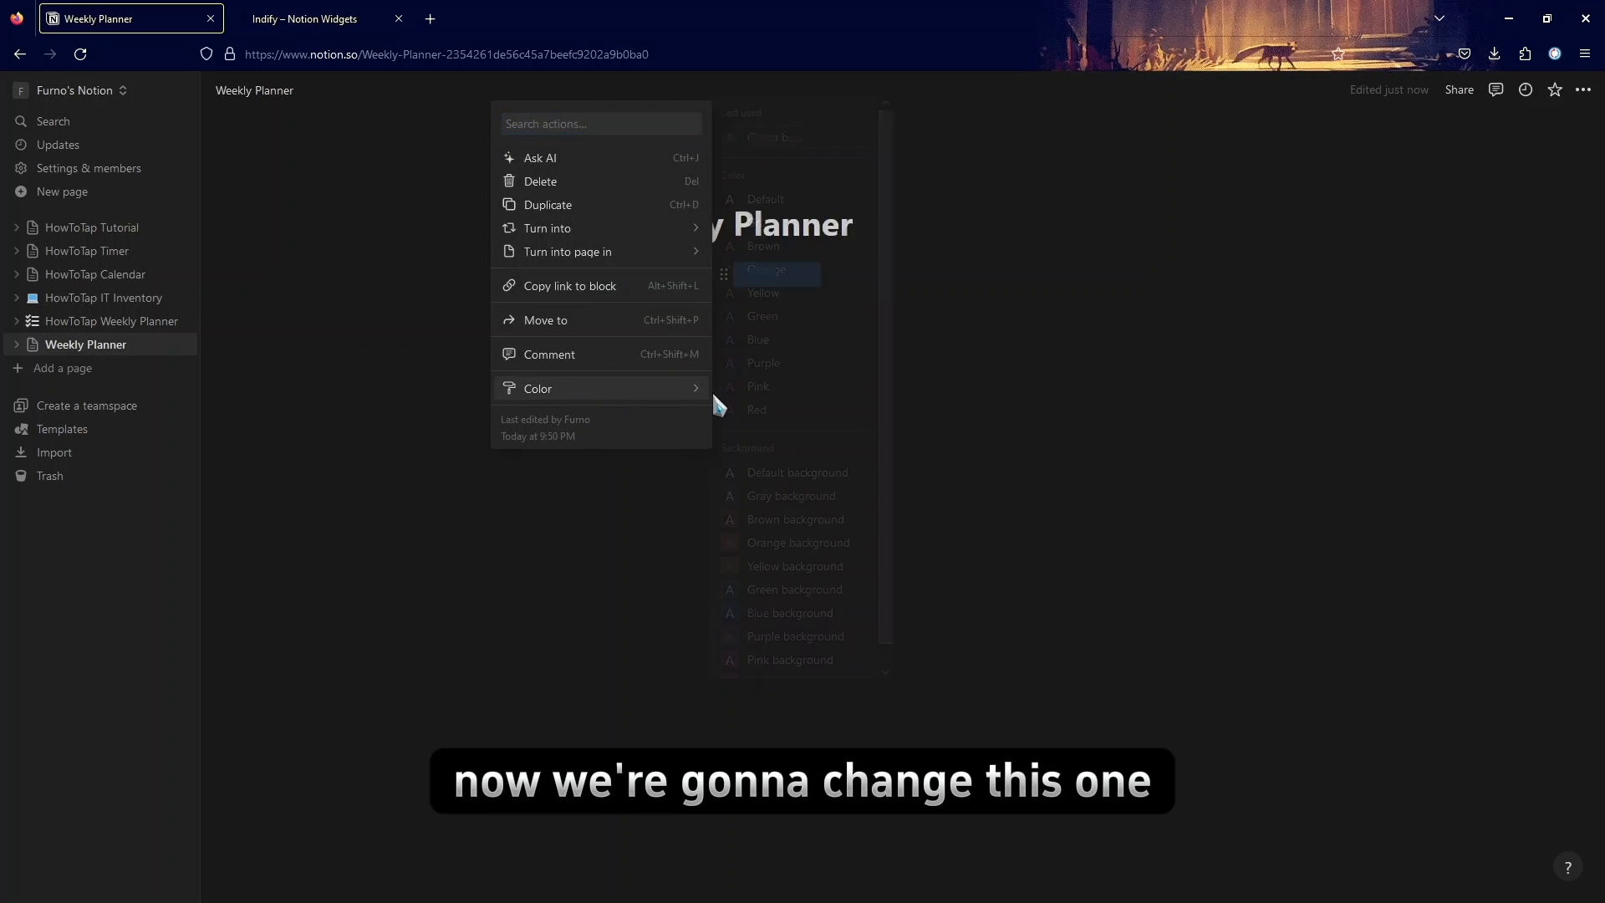
left_click(777, 565)
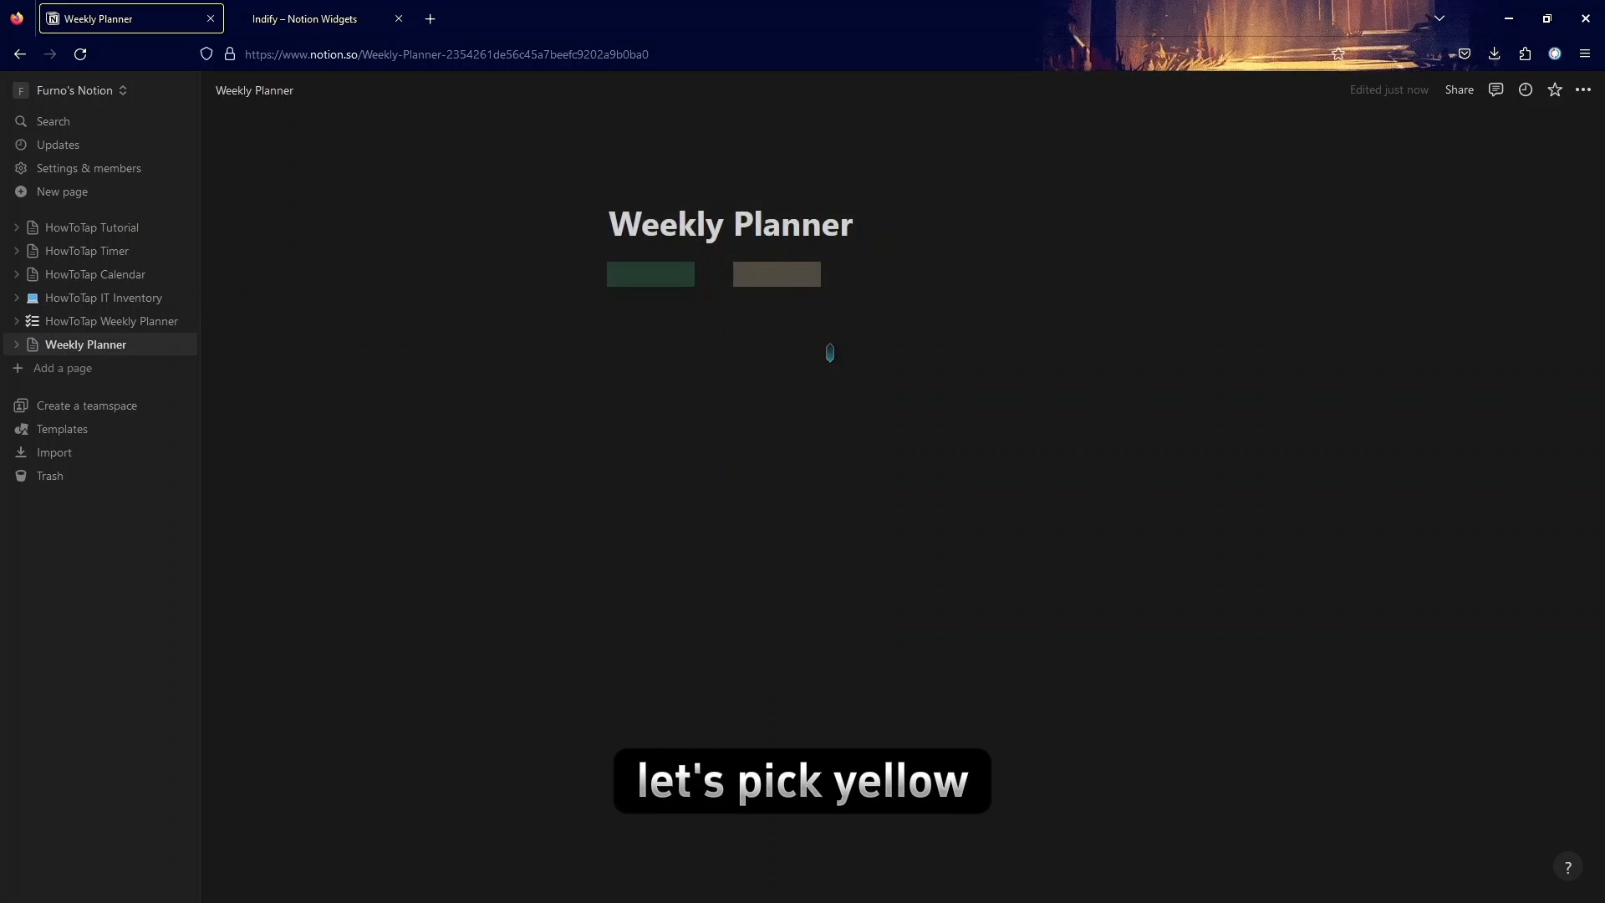
left_click(851, 277)
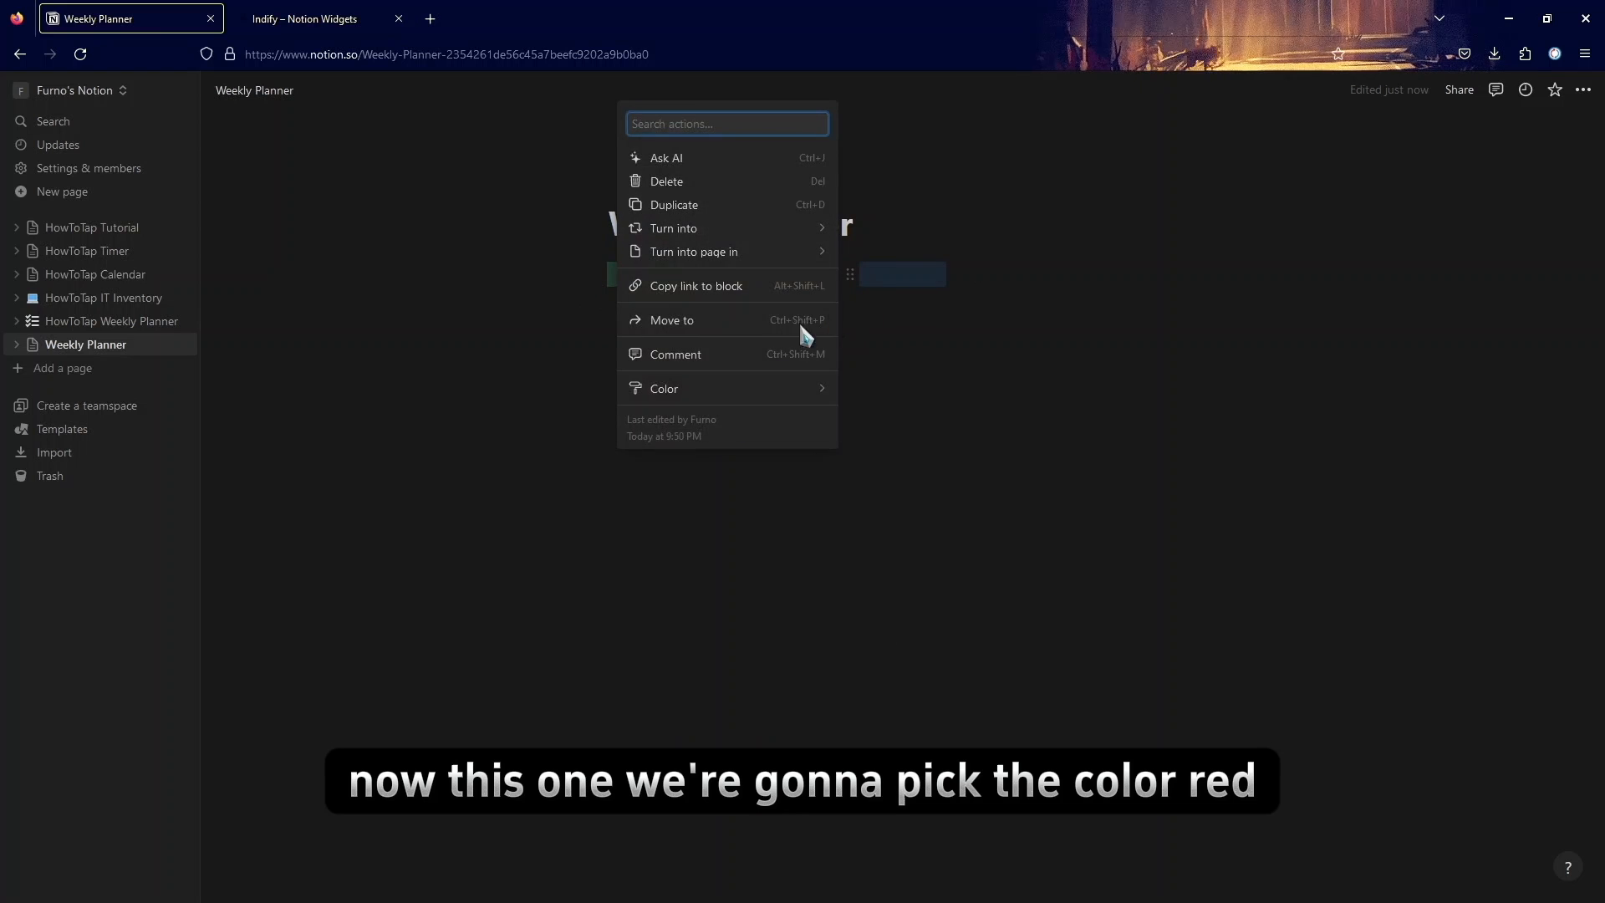
mouse_move(803, 388)
left_click(869, 522)
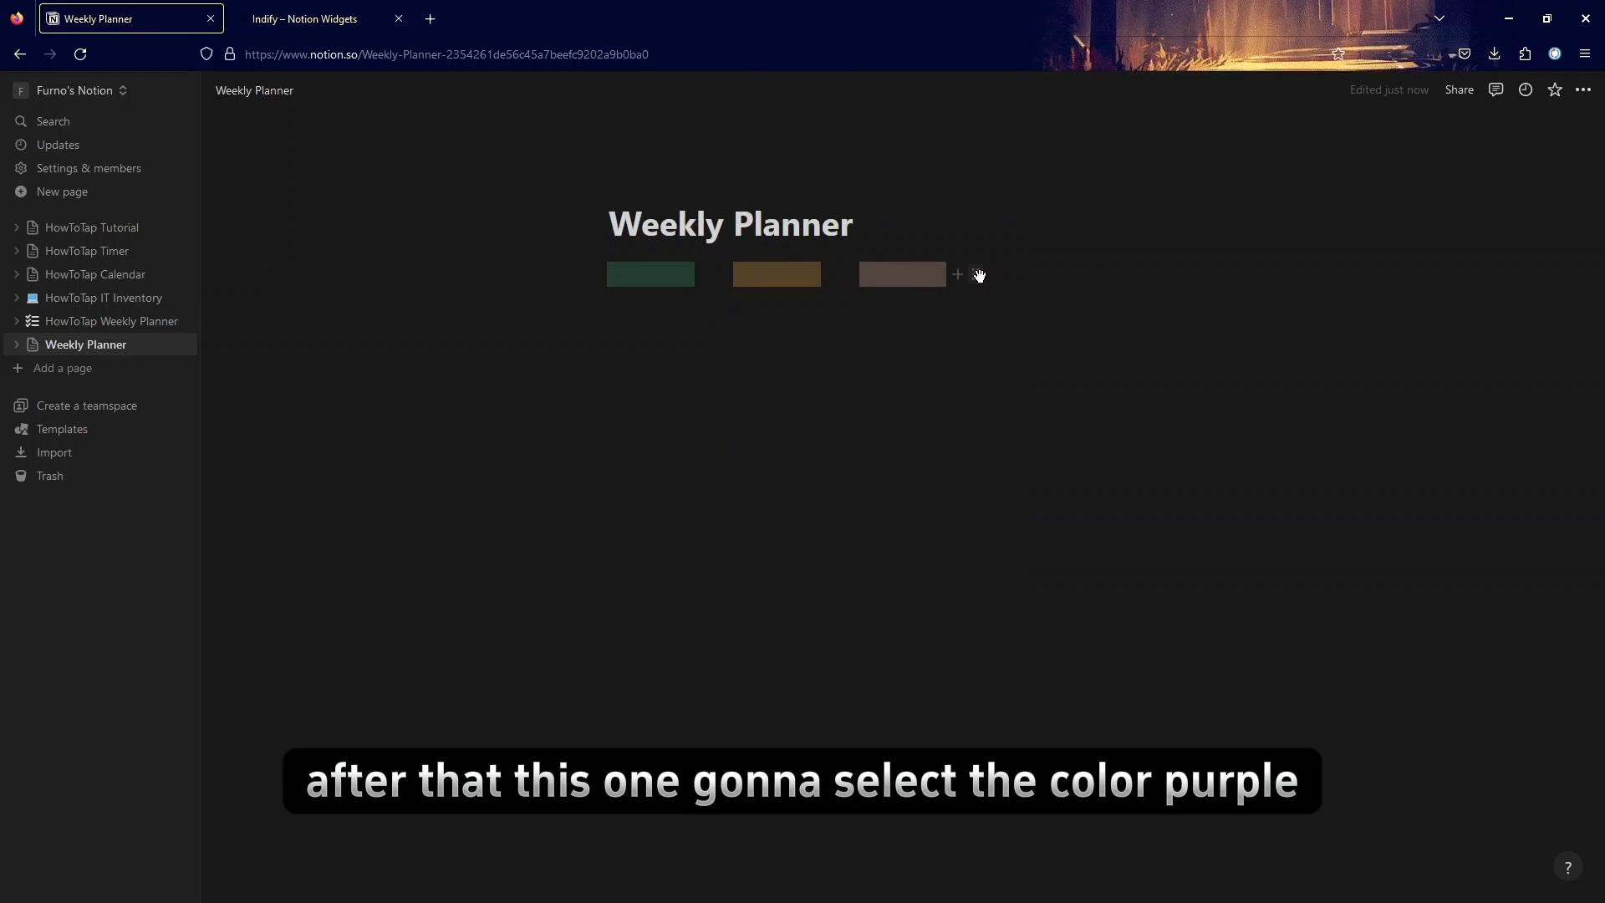
Step: Apply a pink background to the fourth column's block and a blue background to the fifth column's block
left_click(979, 276)
mouse_move(784, 393)
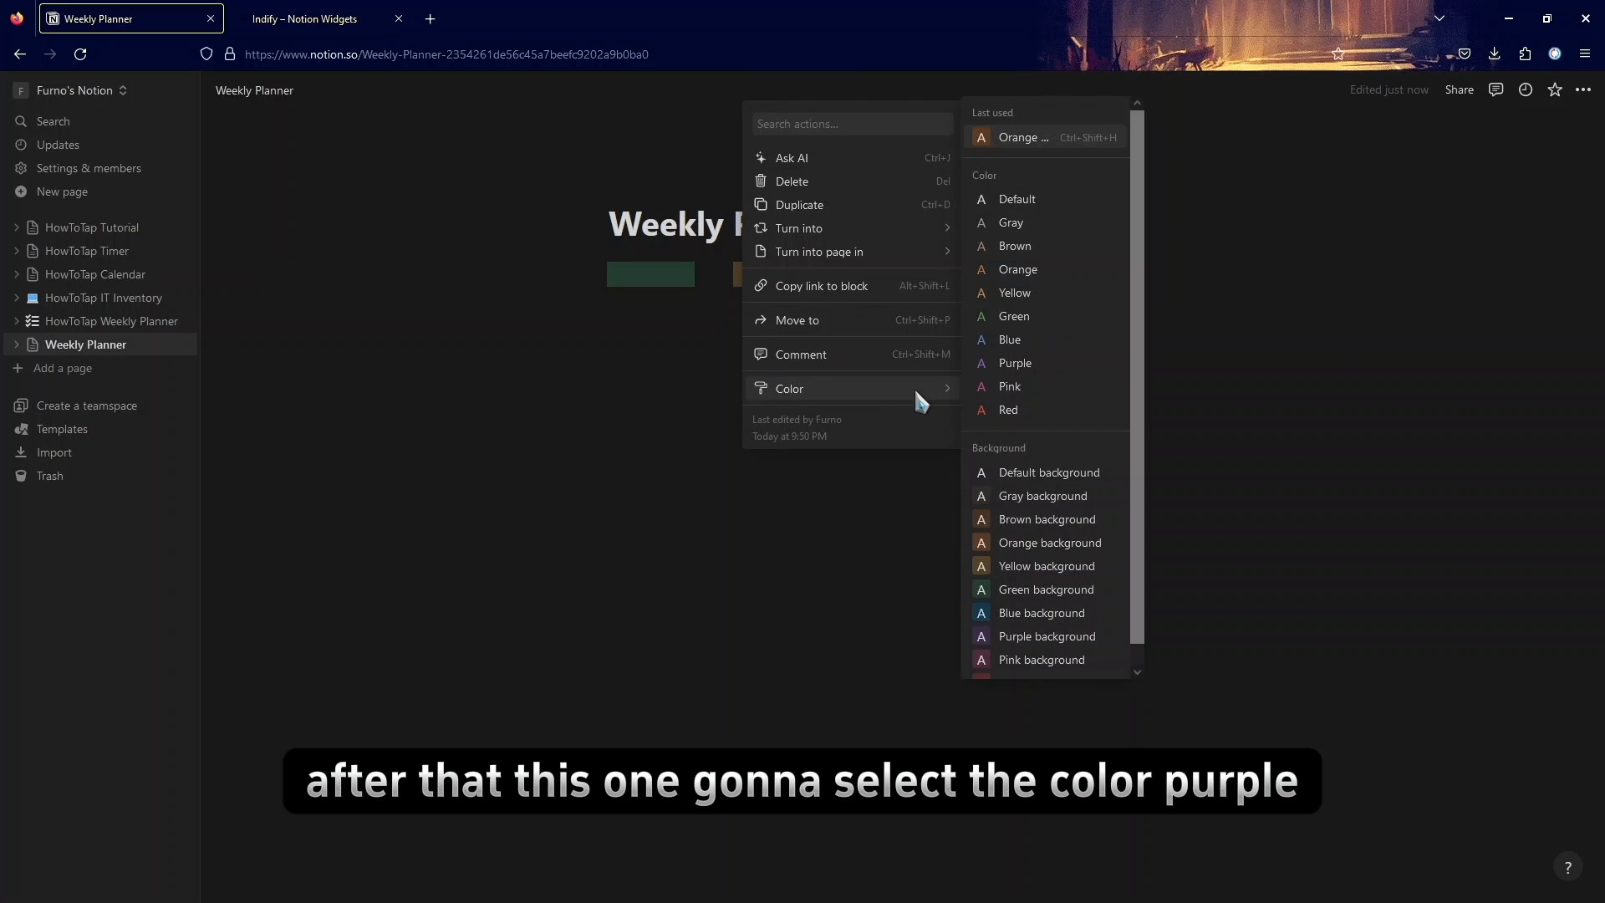
left_click(996, 644)
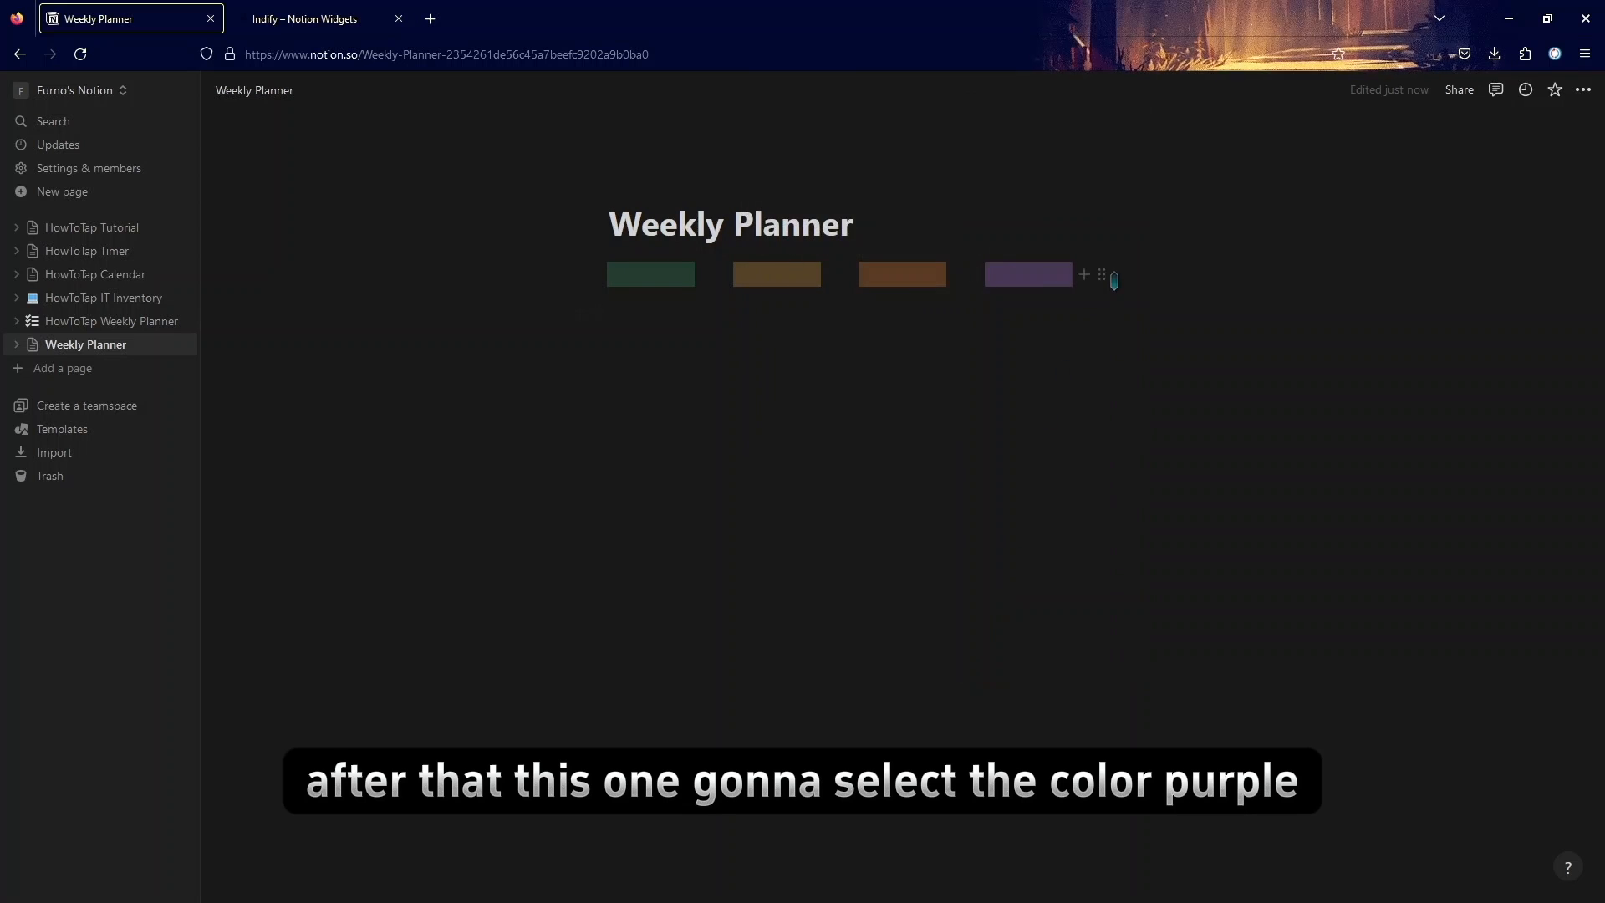
left_click(1103, 273)
mouse_move(939, 389)
left_click(1148, 614)
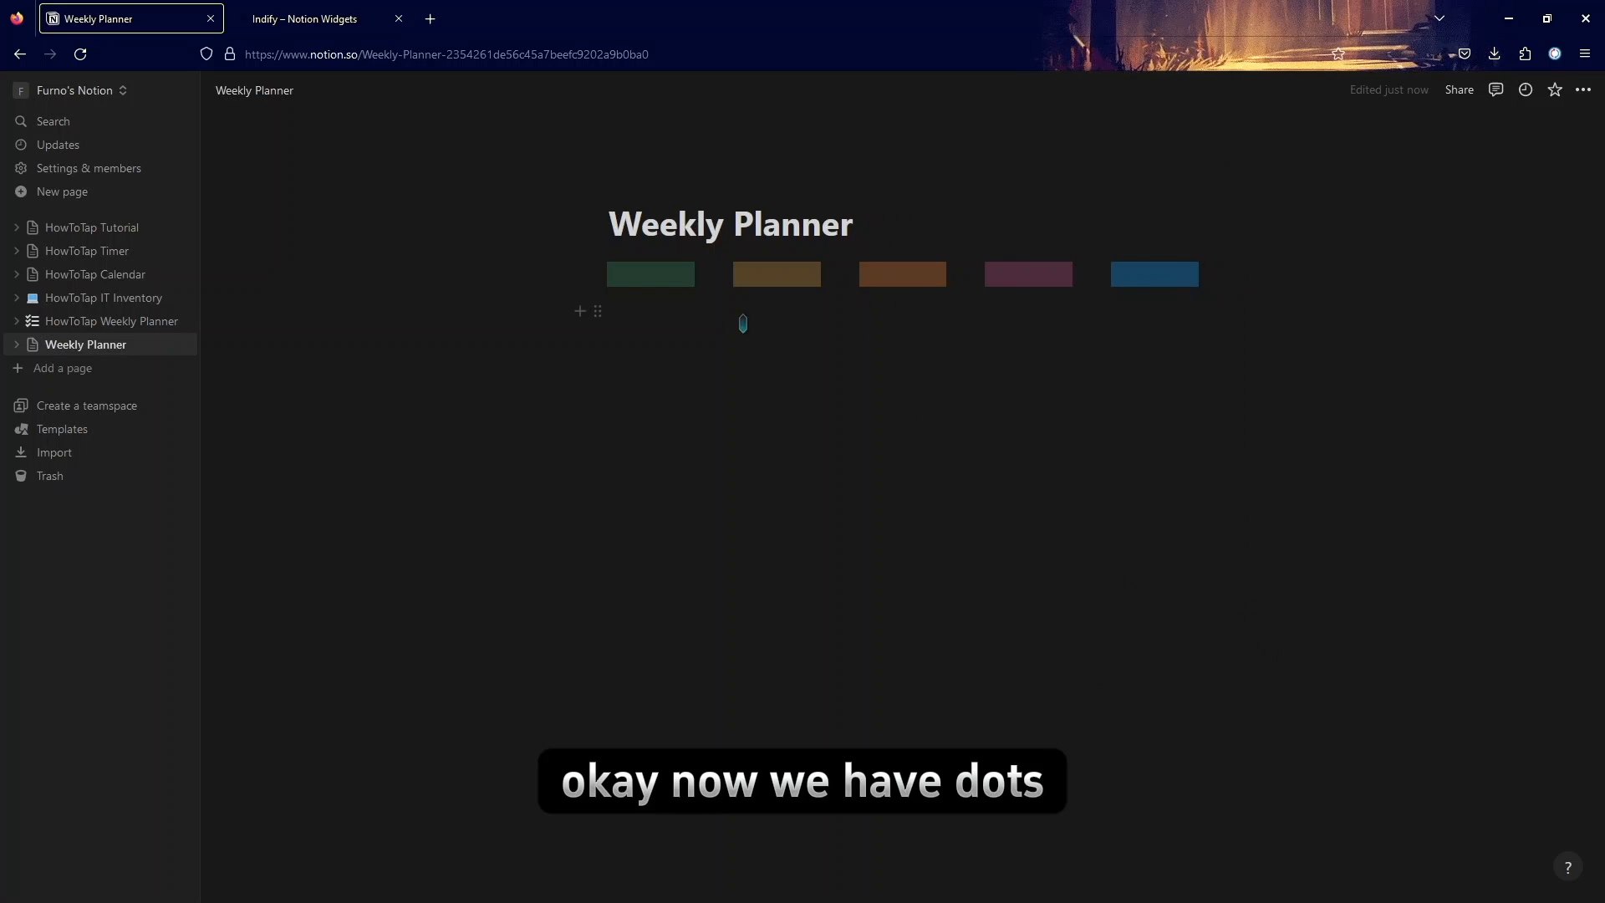
Step: Label the five colored blocks Monday, Tuesday, Wednesday, Thursday and Friday in order
left_click(644, 276)
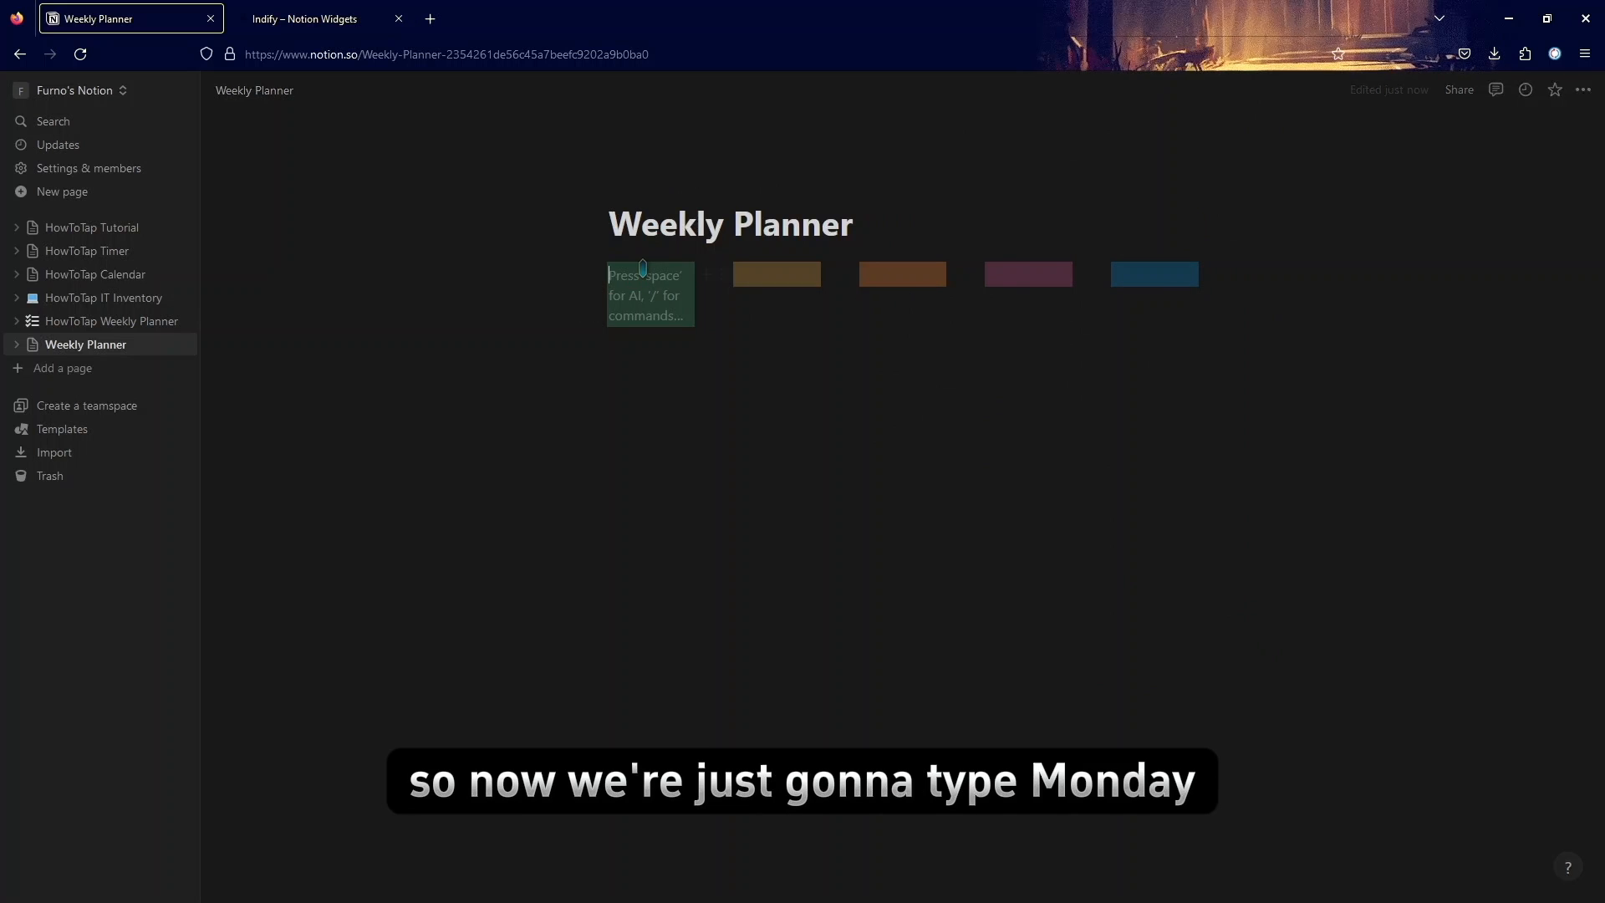
type("Mon")
left_click(793, 266)
type("Tuesday")
left_click(866, 266)
type("Wednesday")
left_click(1012, 274)
type("Thursday")
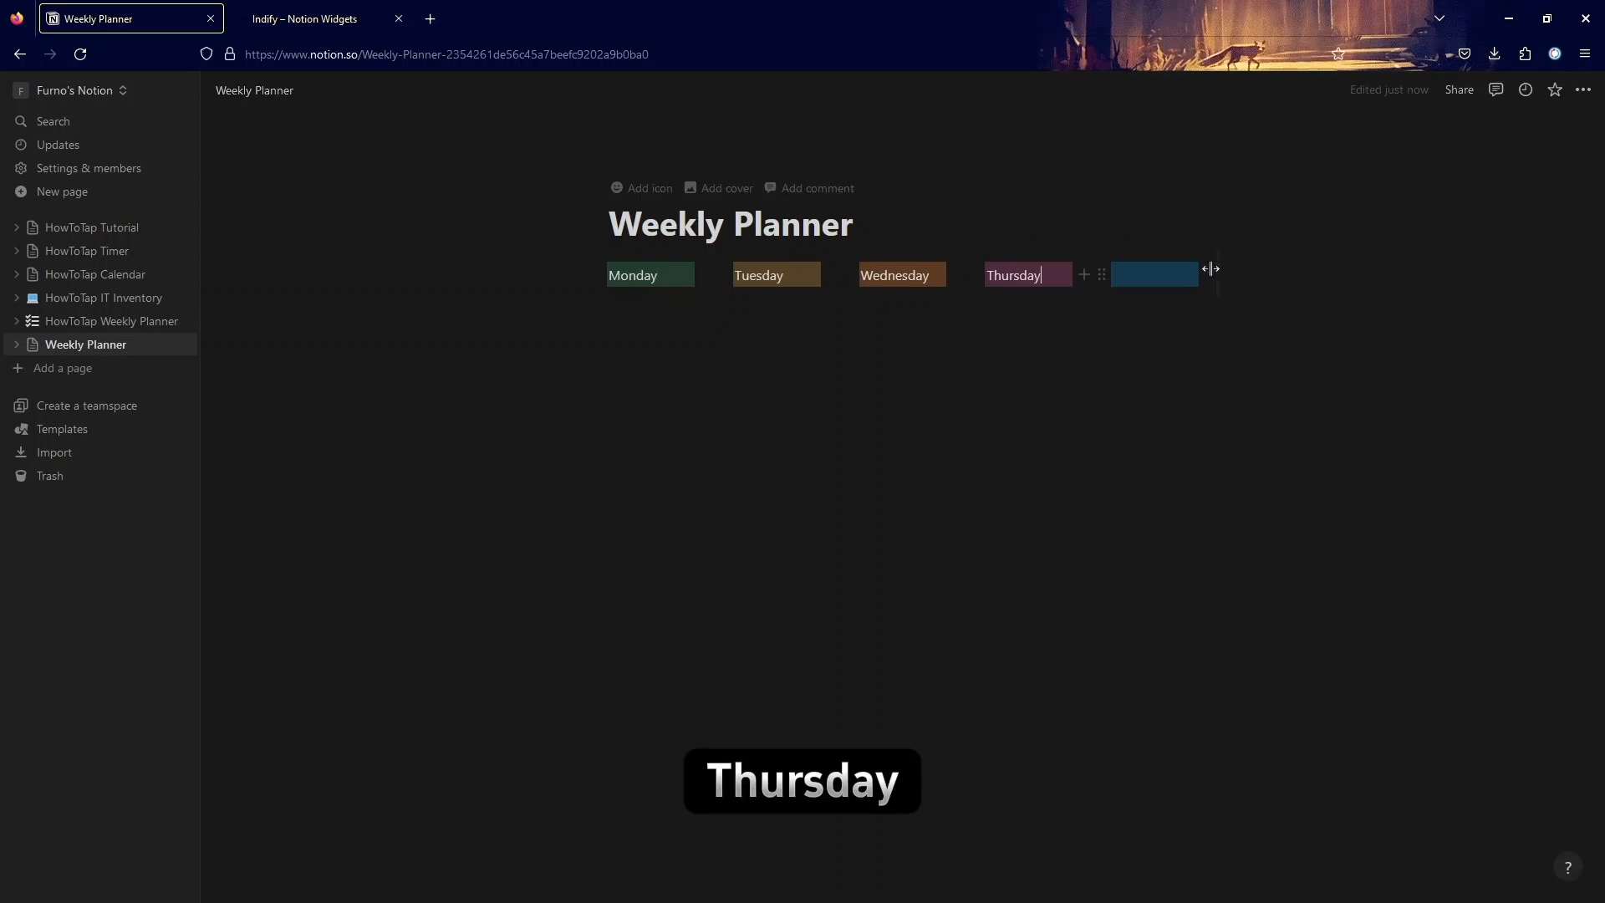
left_click(1120, 275)
type("Friday")
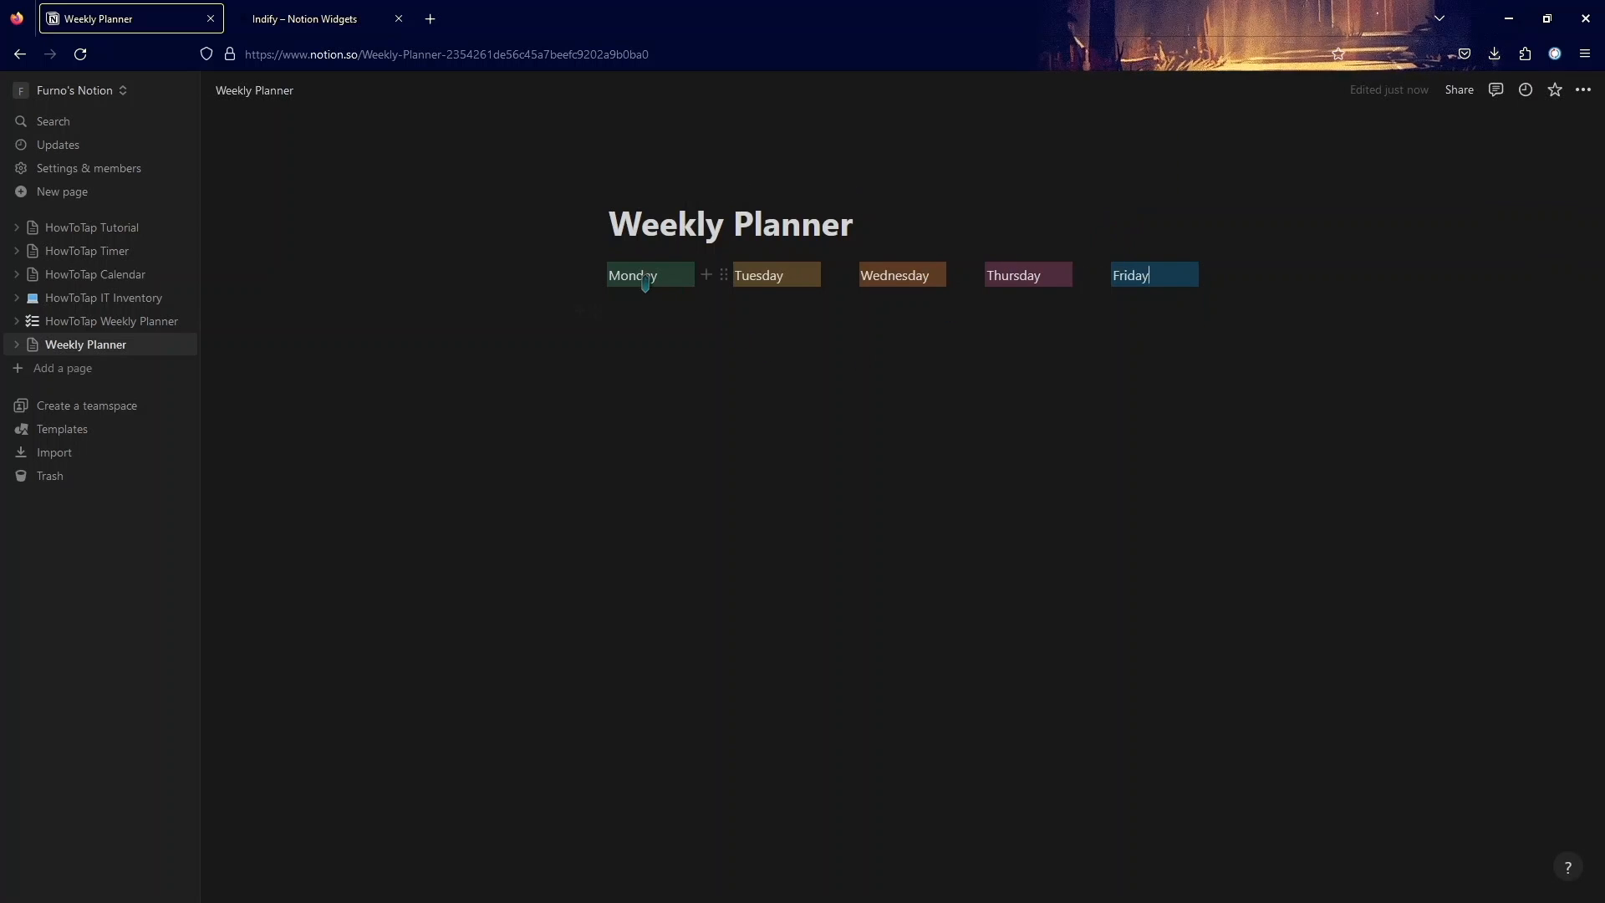
Step: Add an empty block below each weekday label, from Monday to Friday
left_click(643, 306)
left_click(692, 275)
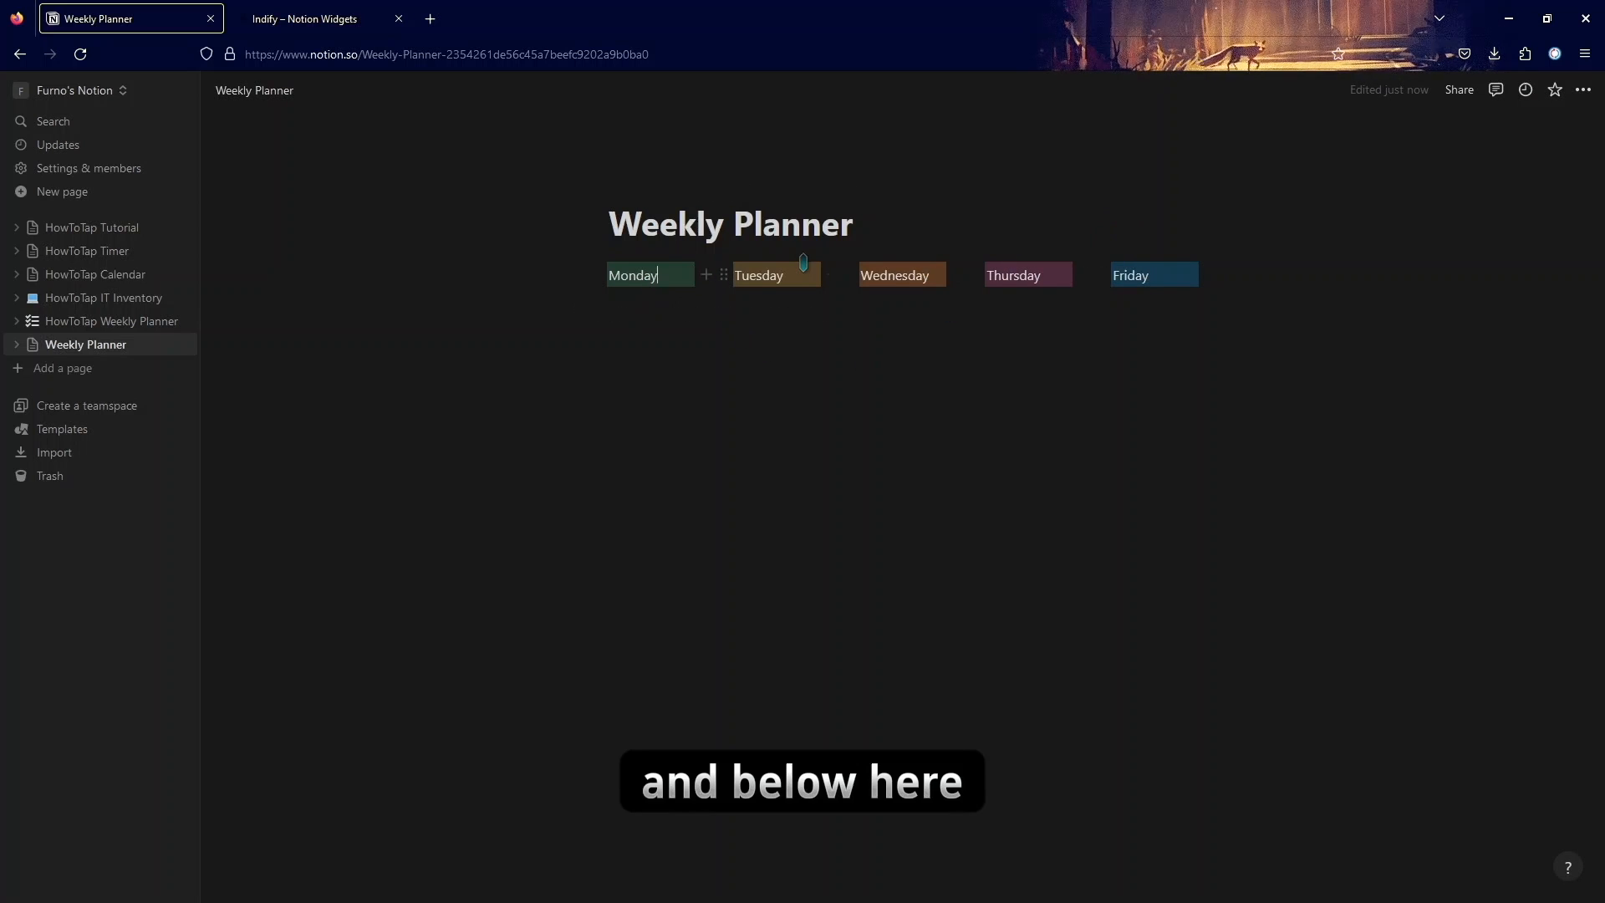
key("Return")
left_click(798, 275)
key("Return")
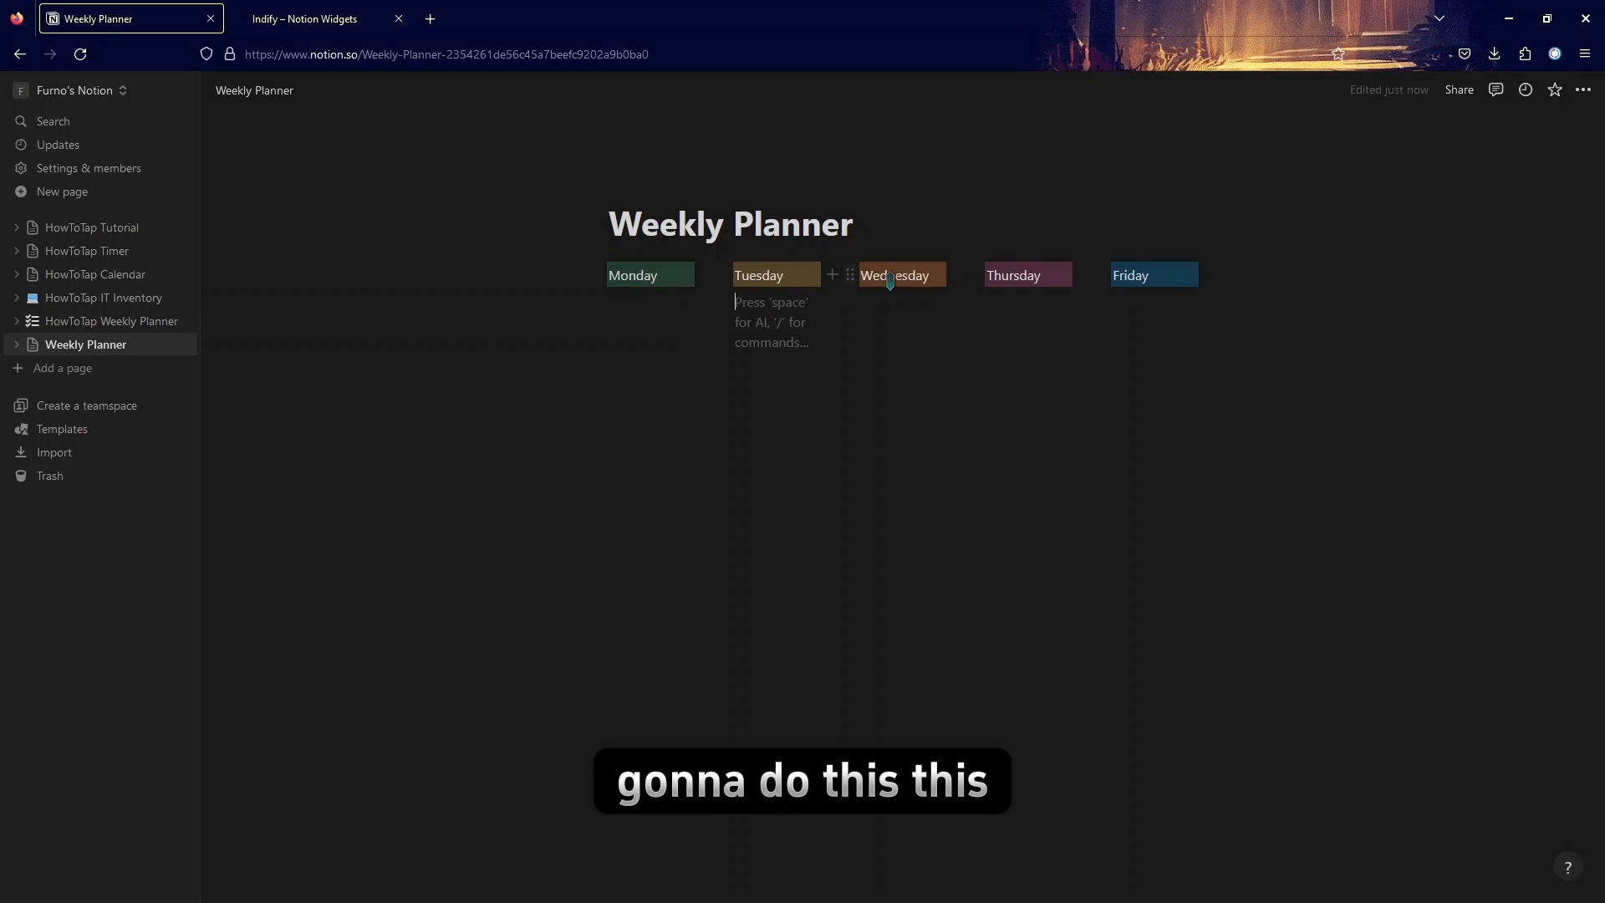
left_click(933, 275)
key("Return")
left_click(1049, 279)
key("Return")
left_click(1172, 276)
key("Return")
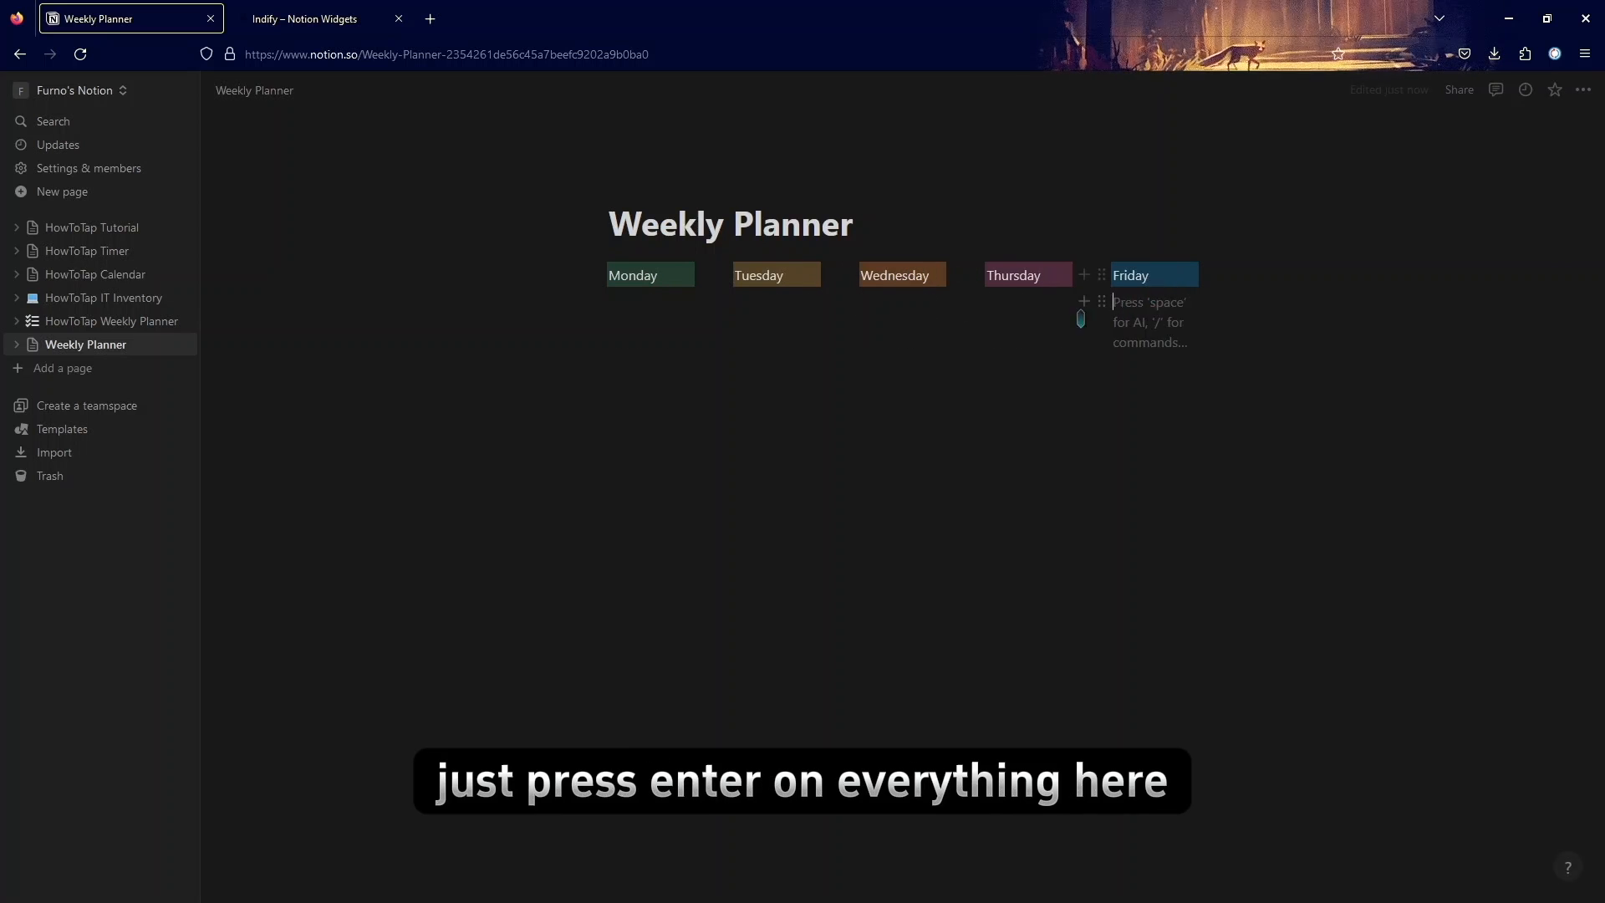
Step: Turn the empty block under Monday into a to-do list item named "Task 1"
left_click(633, 323)
left_click(628, 433)
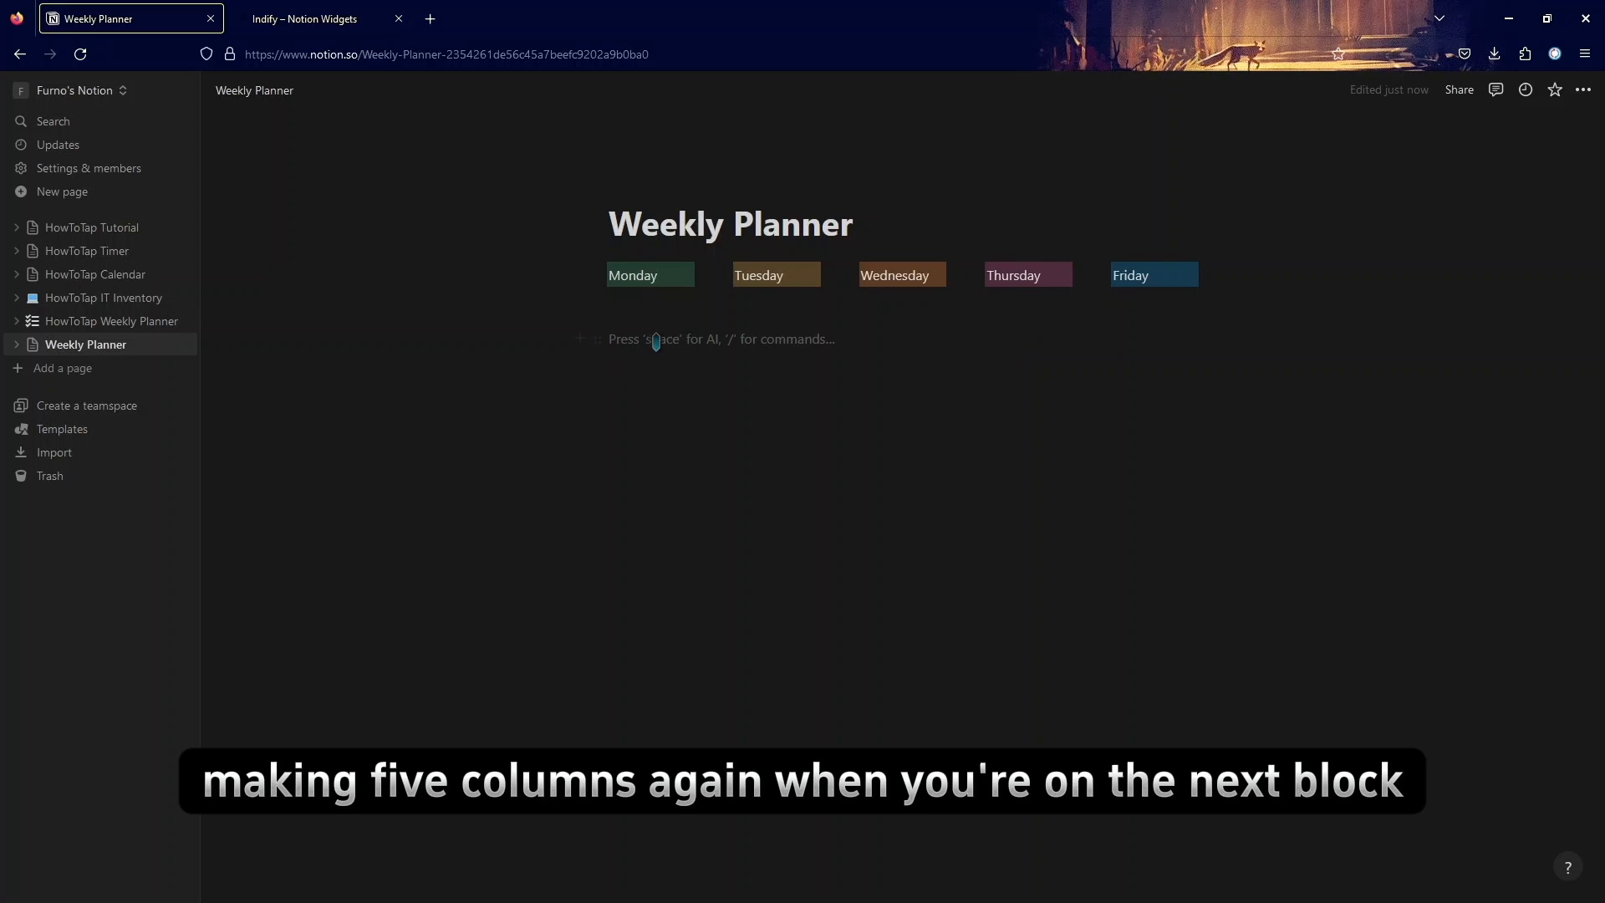
left_click(649, 298)
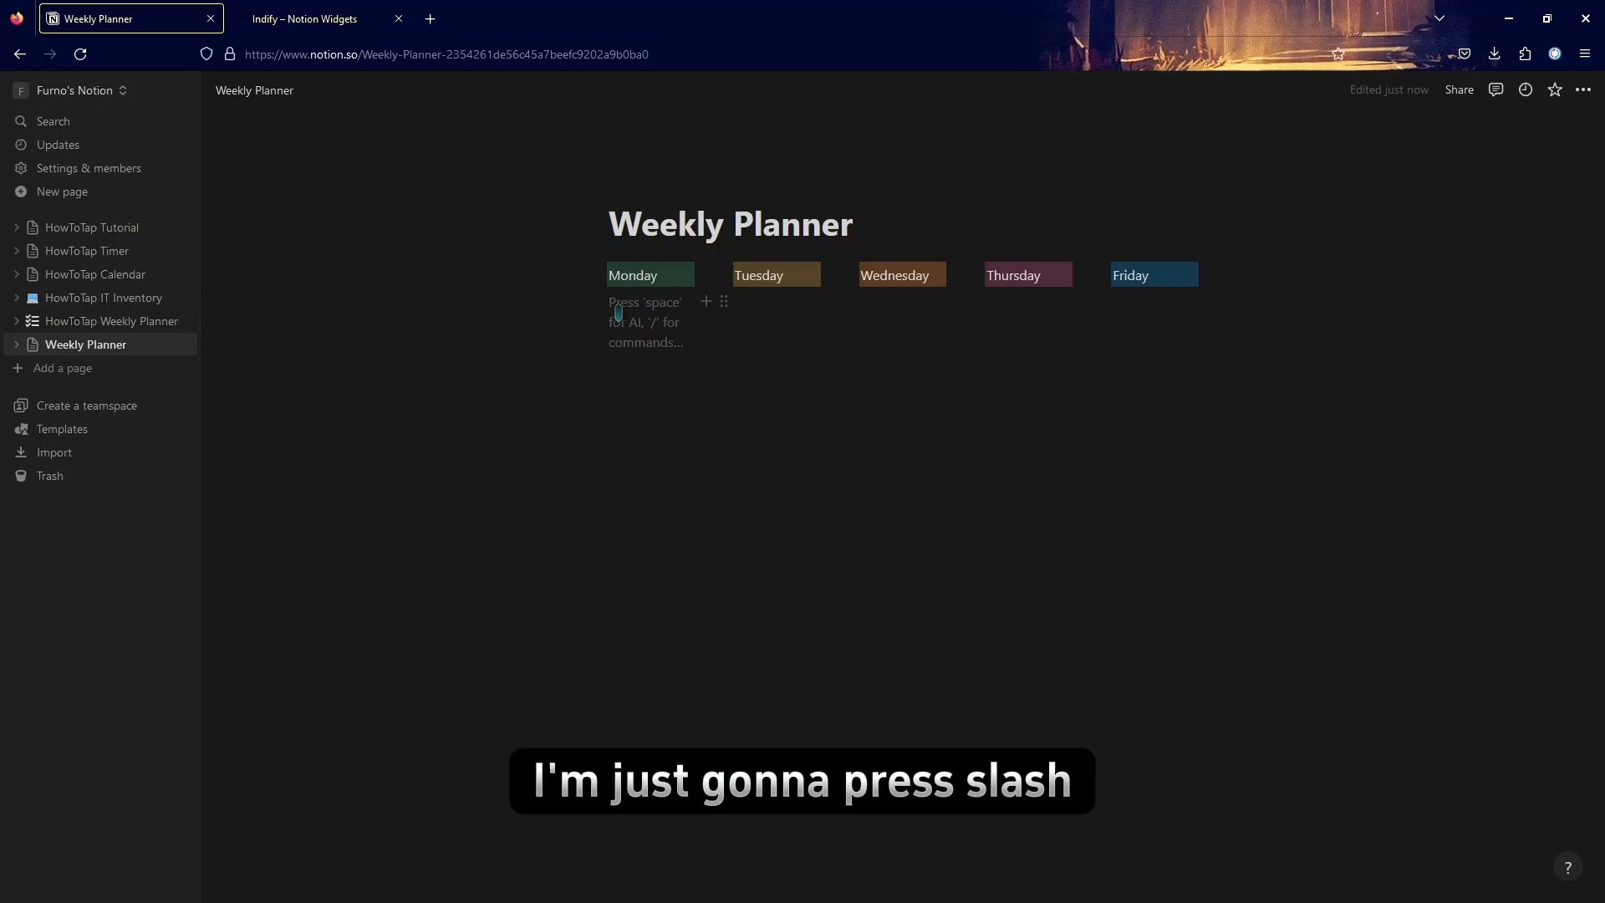
type("/")
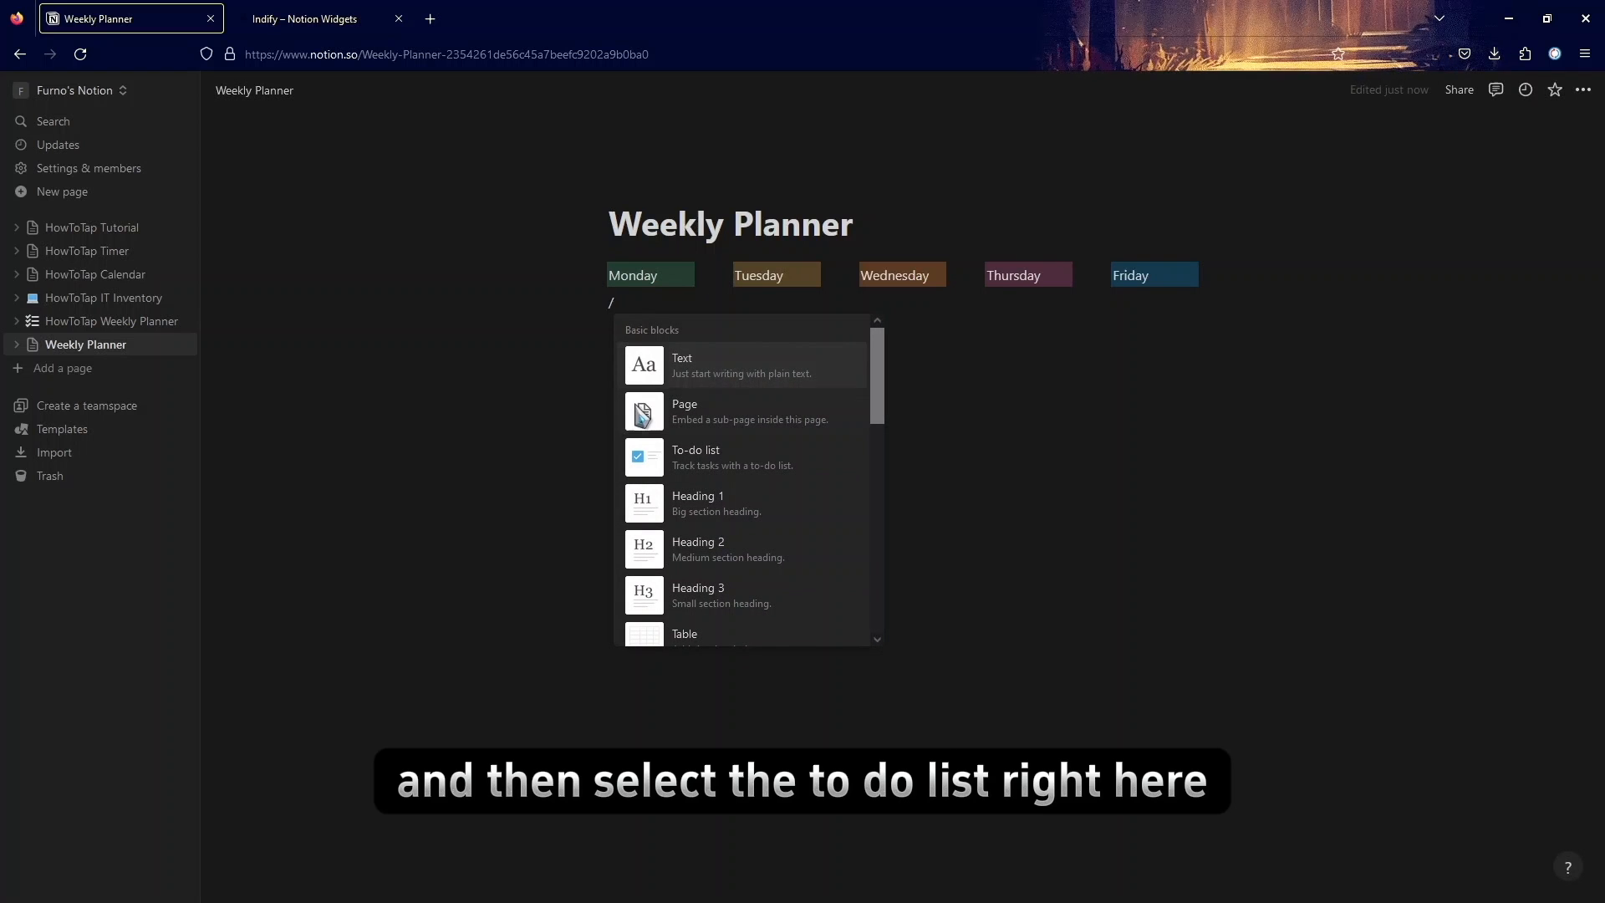
left_click(679, 461)
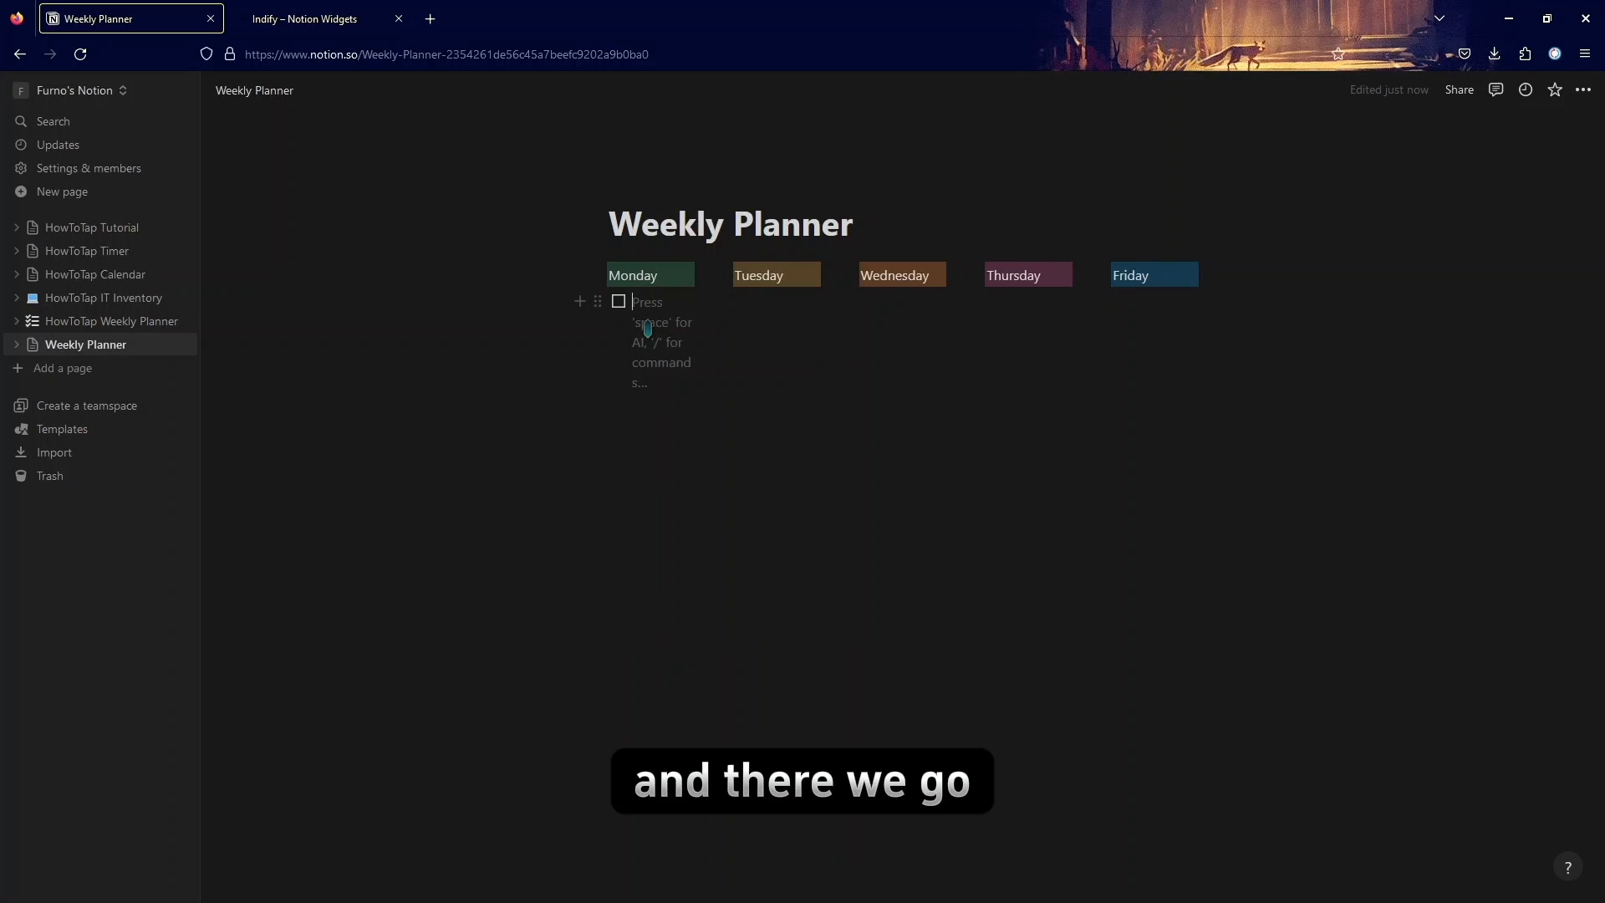
type("Task 1")
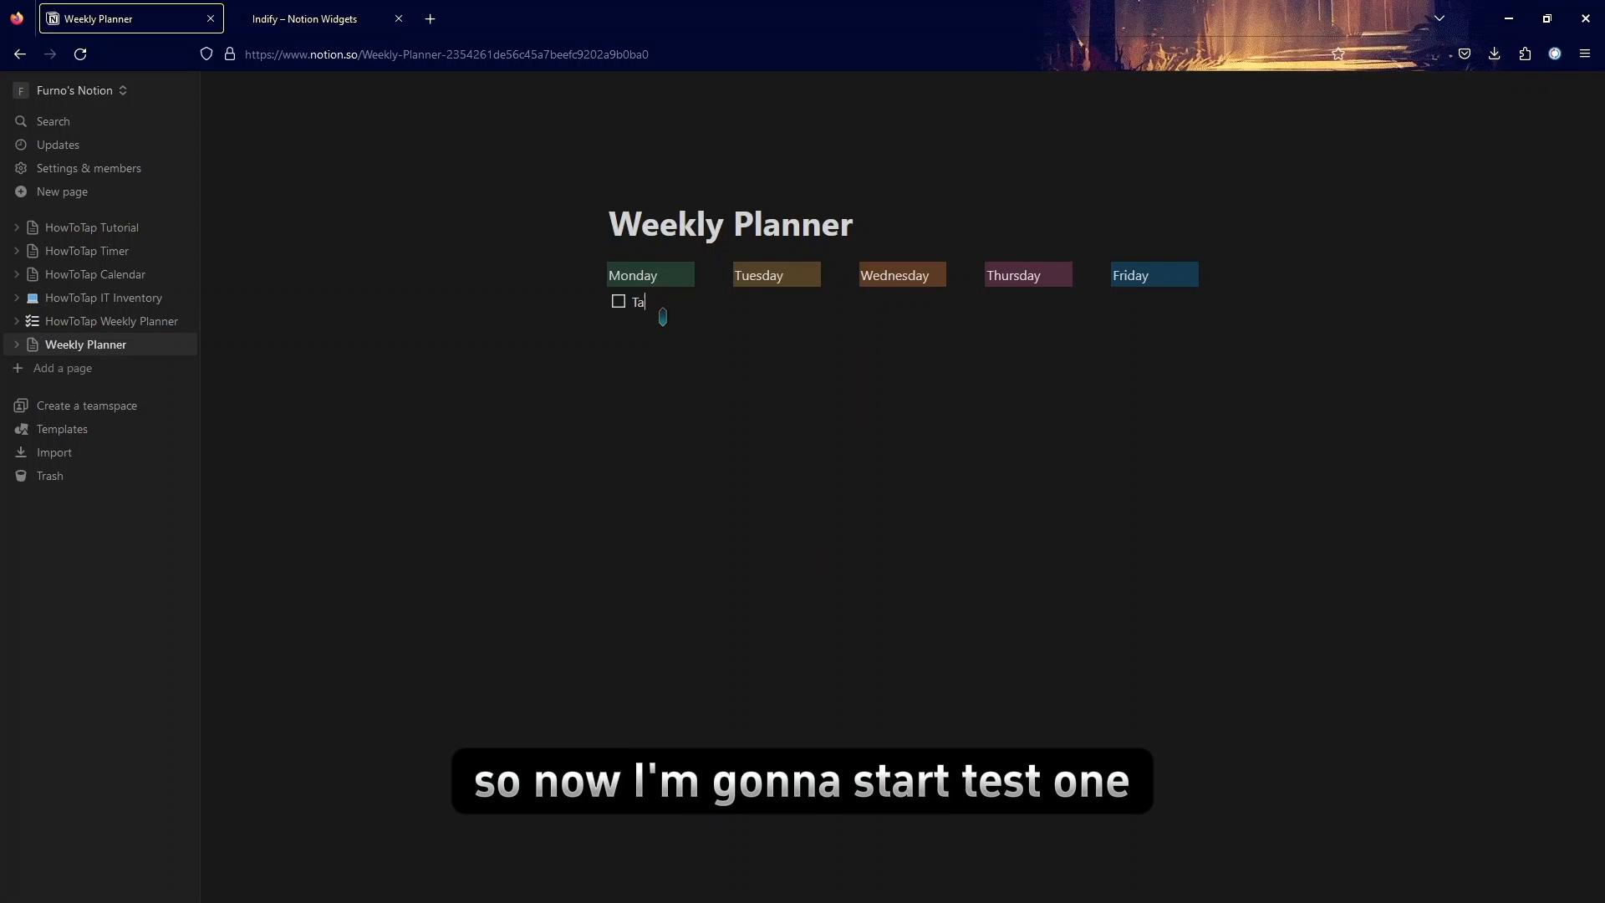
Step: Copy the Task 1 to-do item, paste it below in the Monday column, and rename the copy "Task 2"
left_click(775, 311)
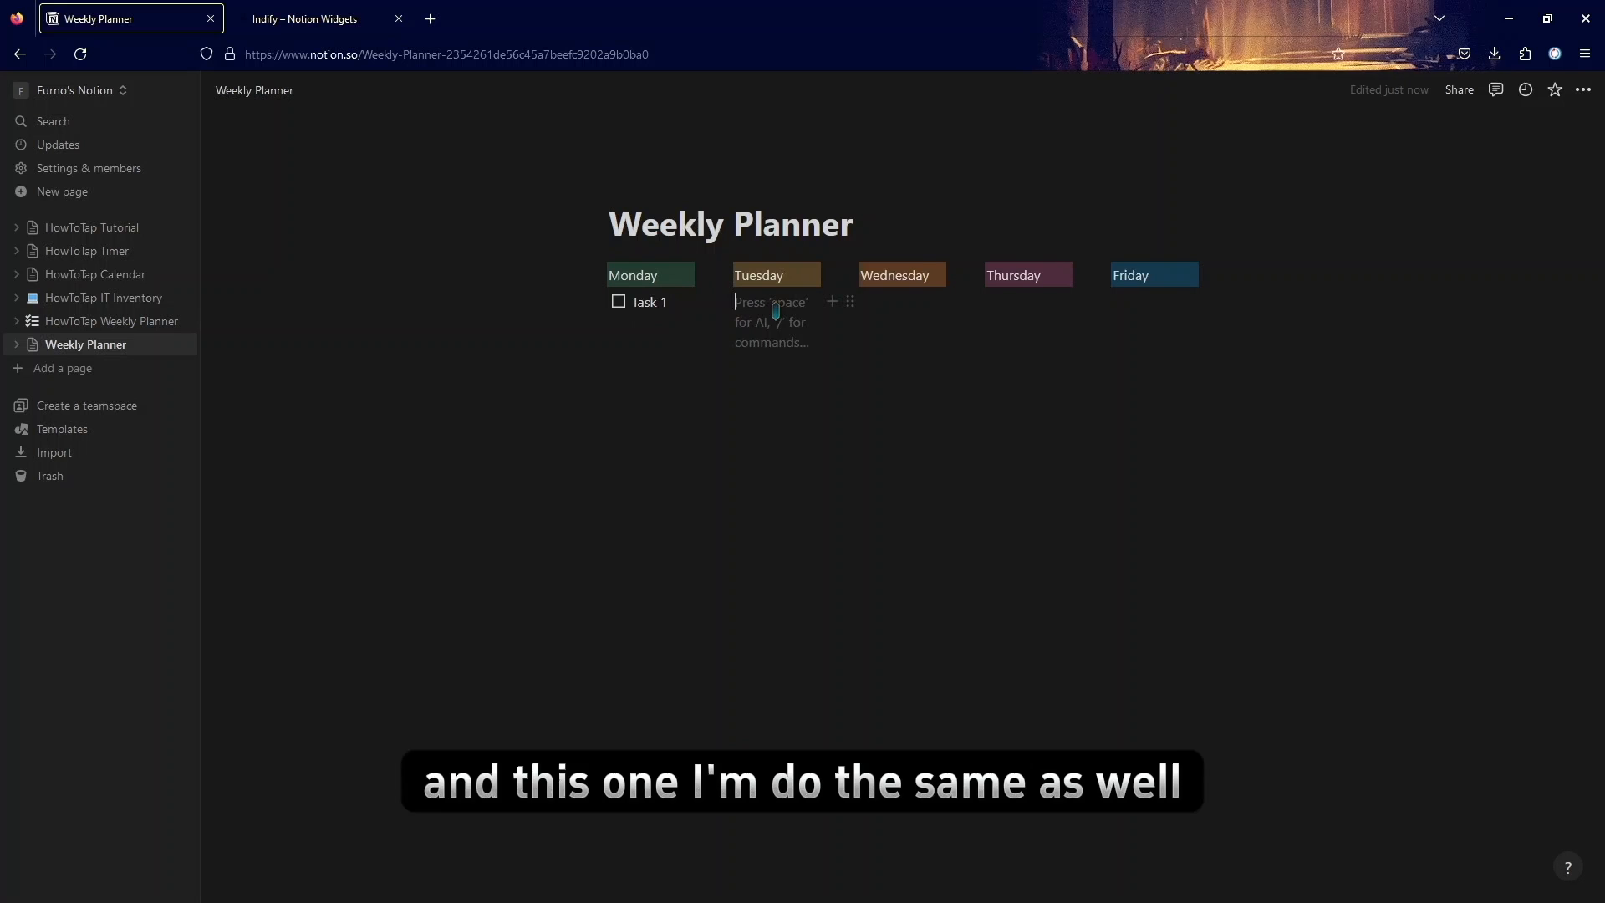
left_click(663, 316)
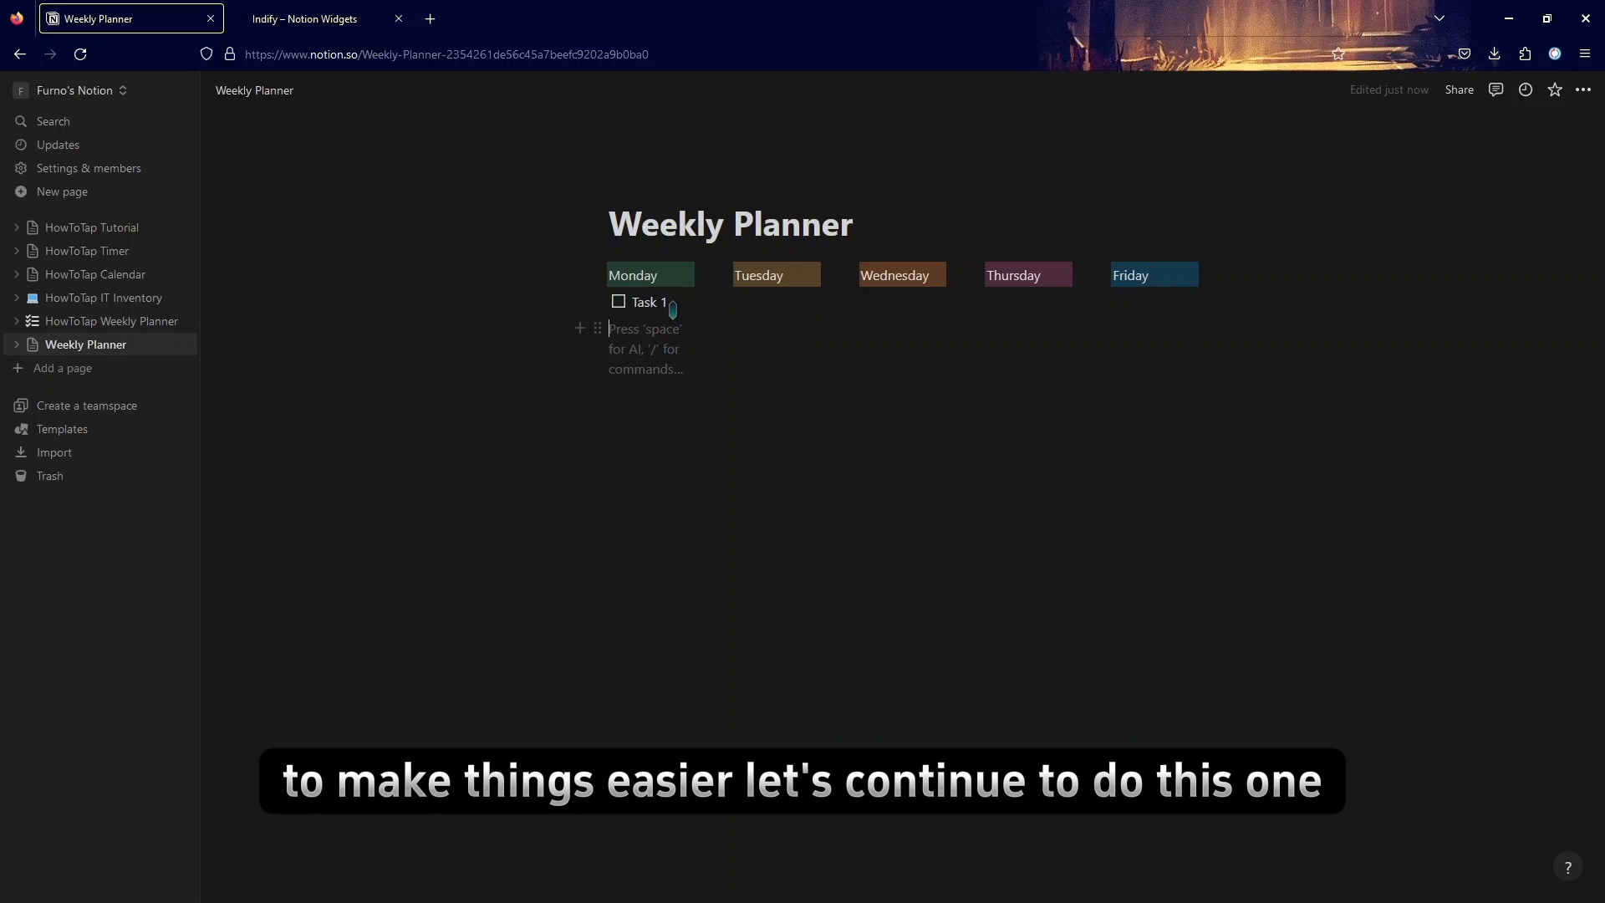
left_click_drag(570, 305, 631, 301)
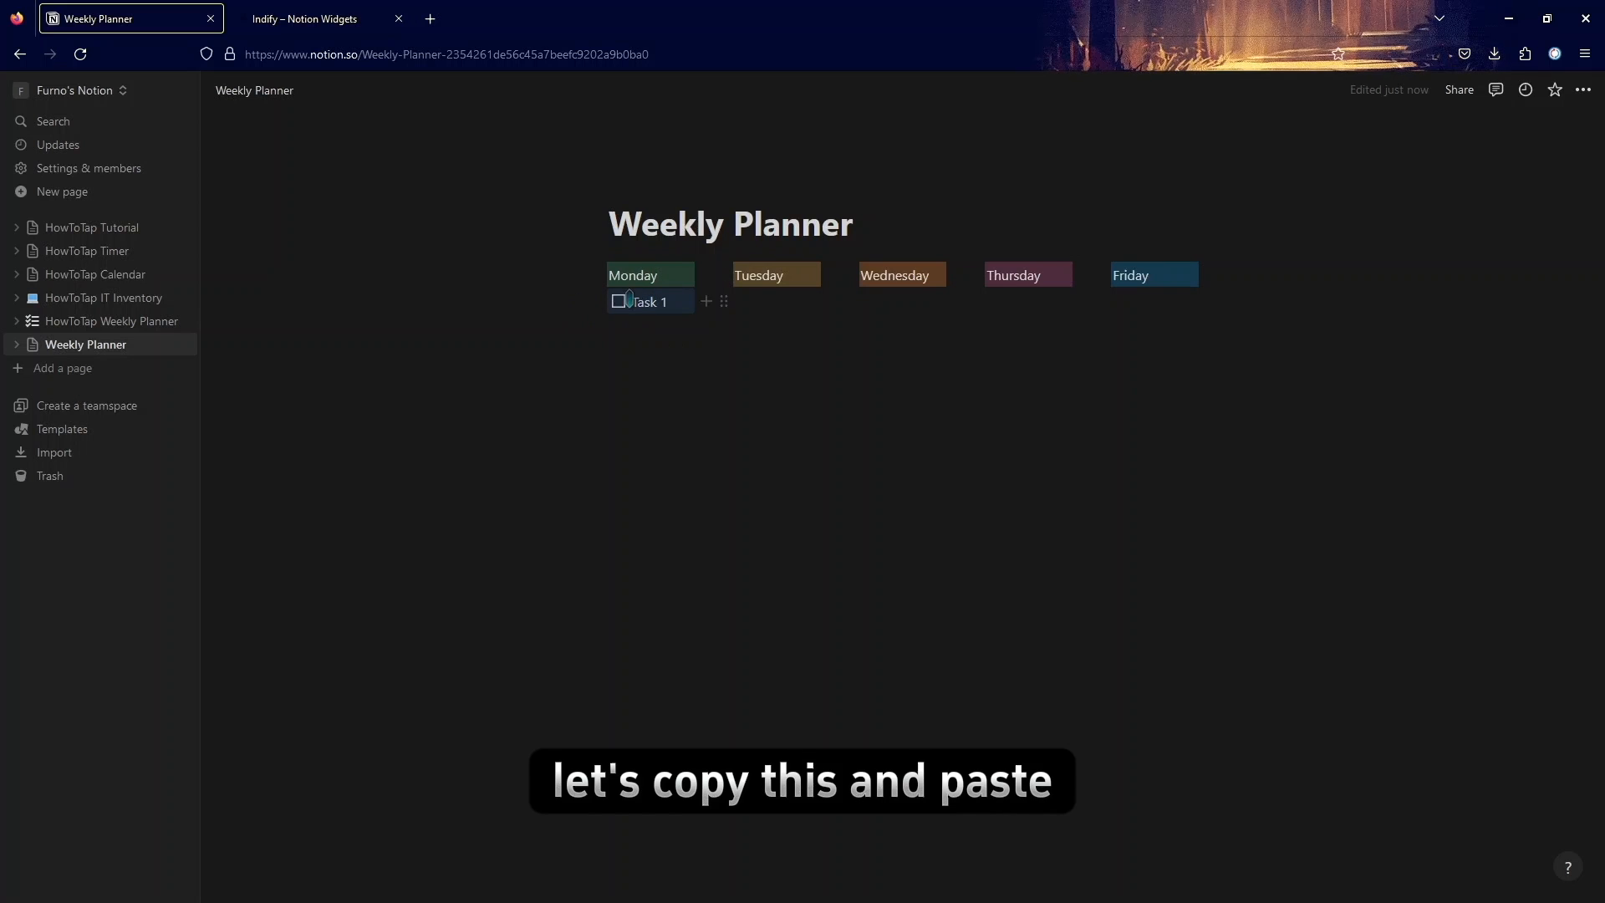
left_click(636, 335)
type("Task 1")
key("BackSpace")
left_click_drag(583, 330, 589, 328)
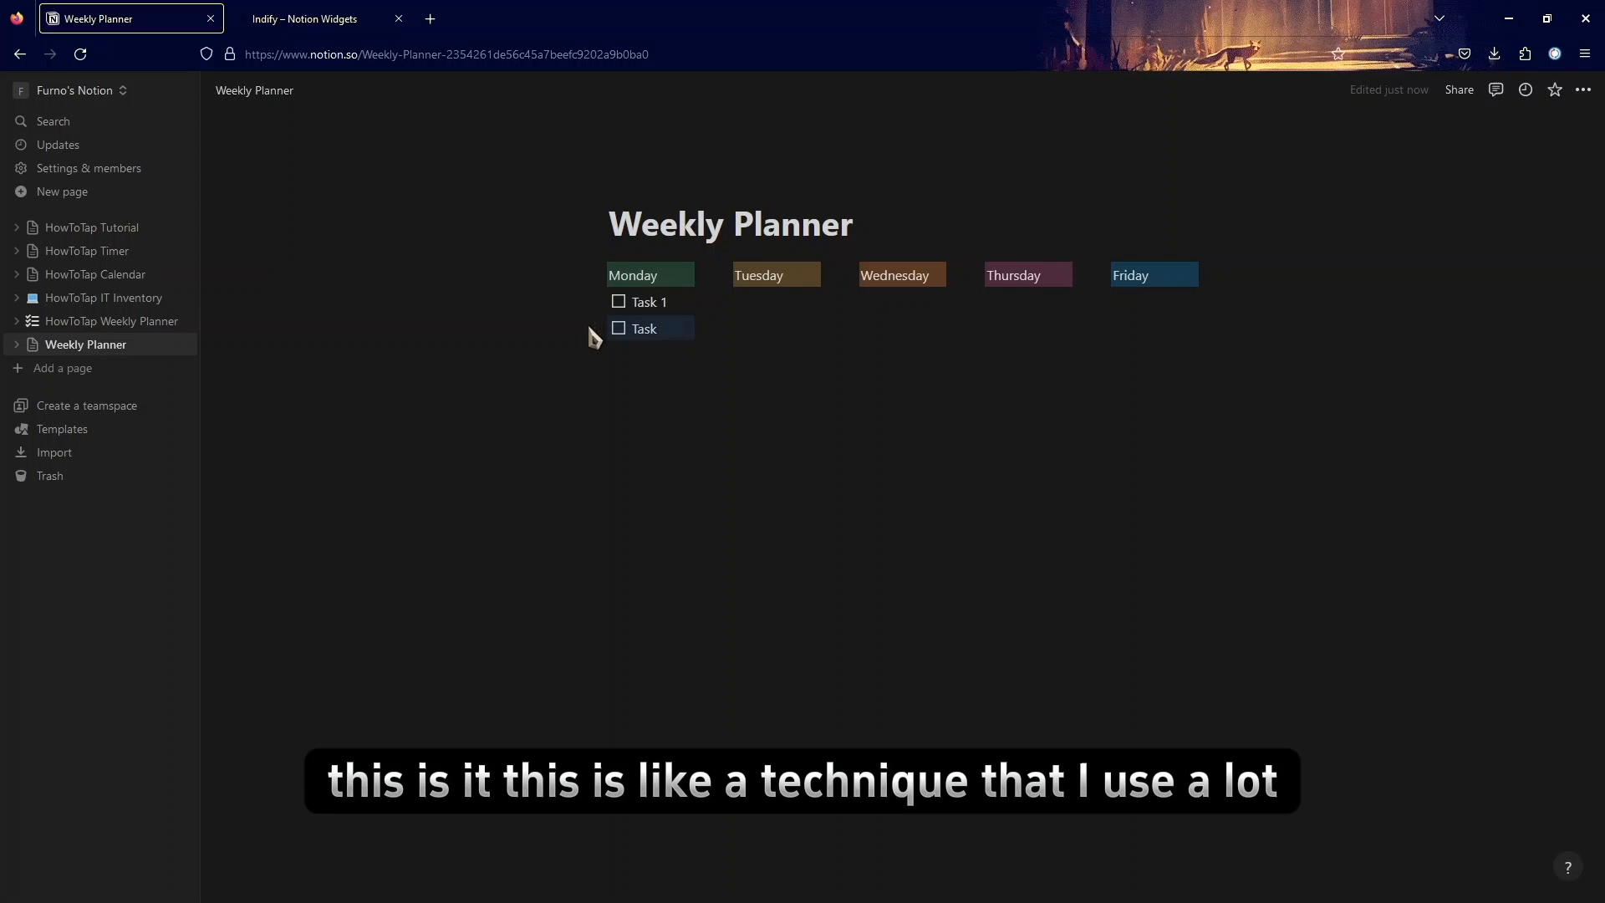
left_click_drag(662, 324, 635, 324)
key("ctrl+c")
left_click(669, 329)
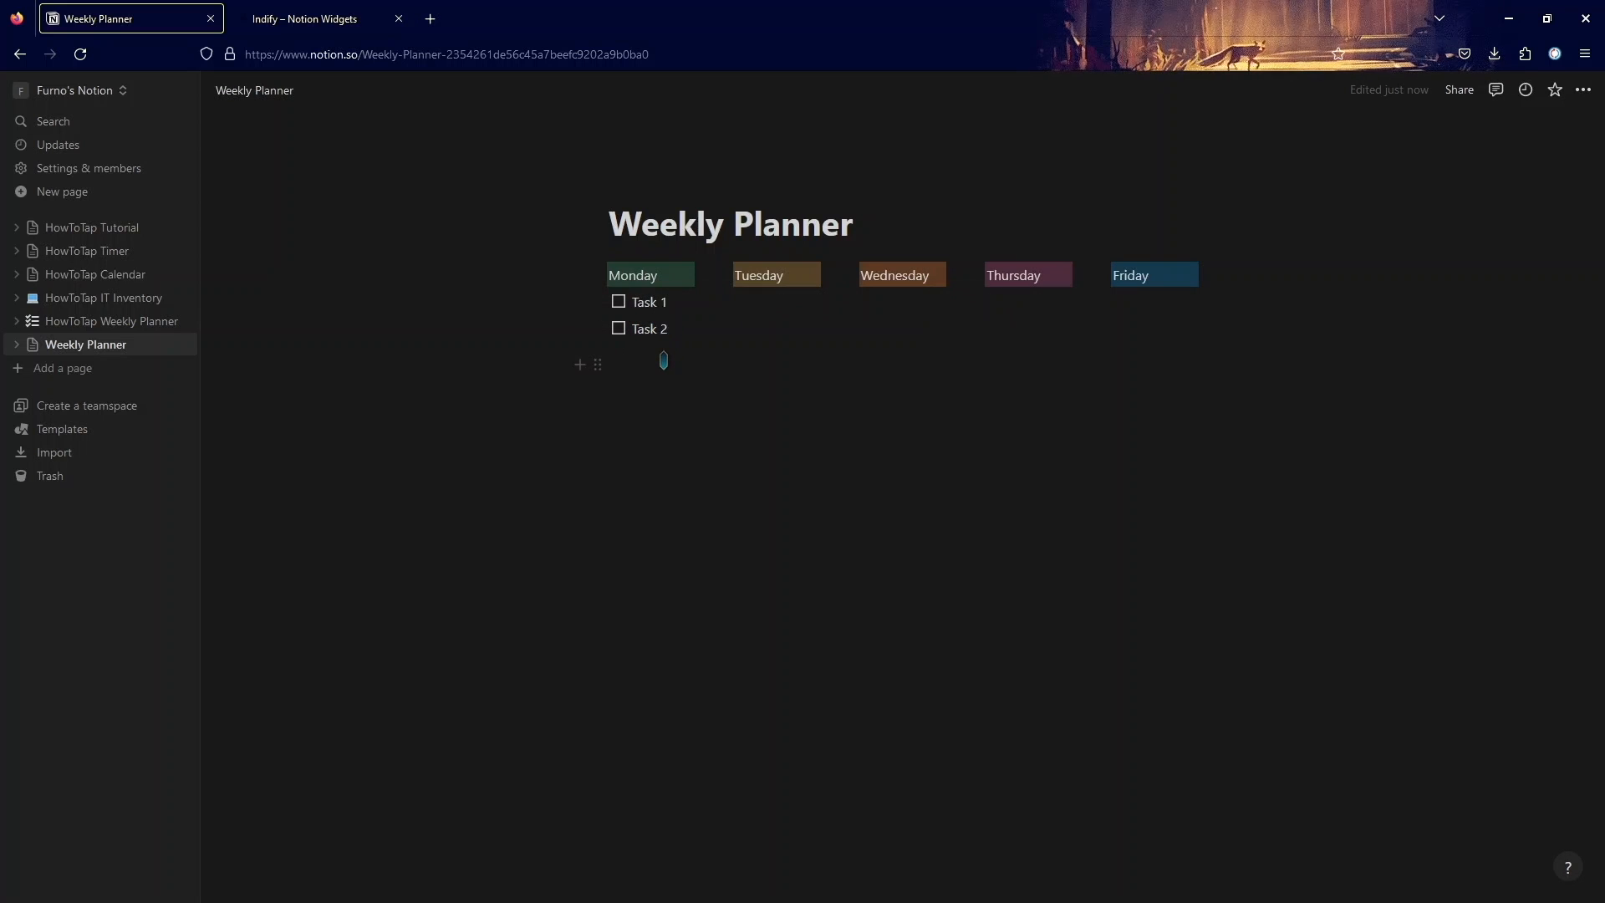
Step: Shorten the second Monday to-do item's text to "Task" and copy that item as a reusable unnumbered task
left_click(665, 359)
left_click(668, 325)
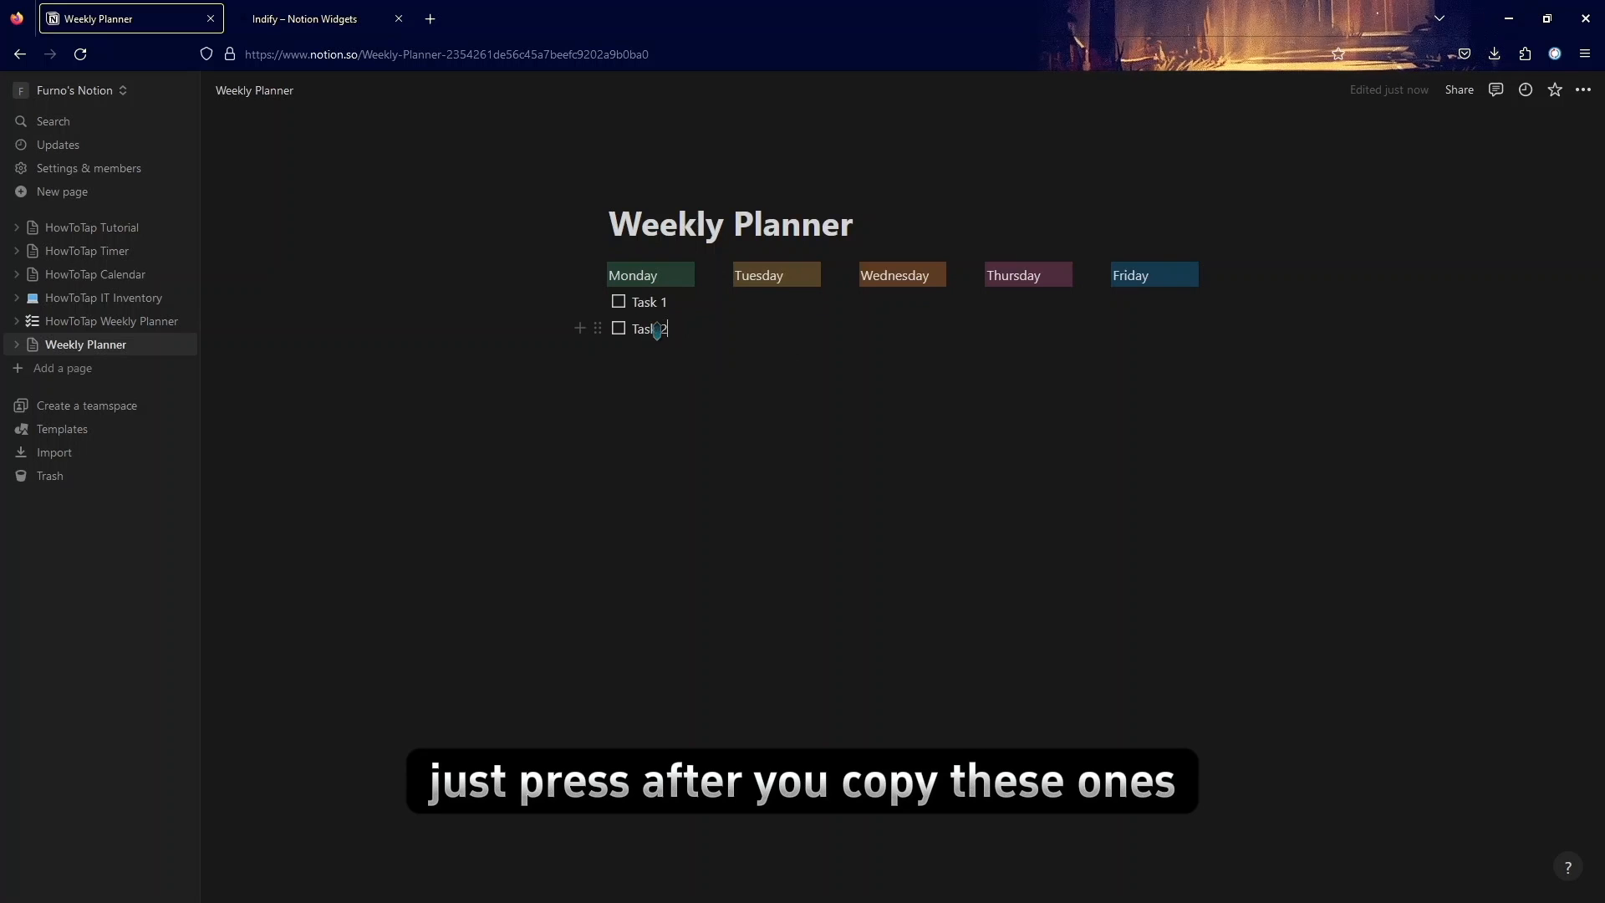
left_click(682, 329)
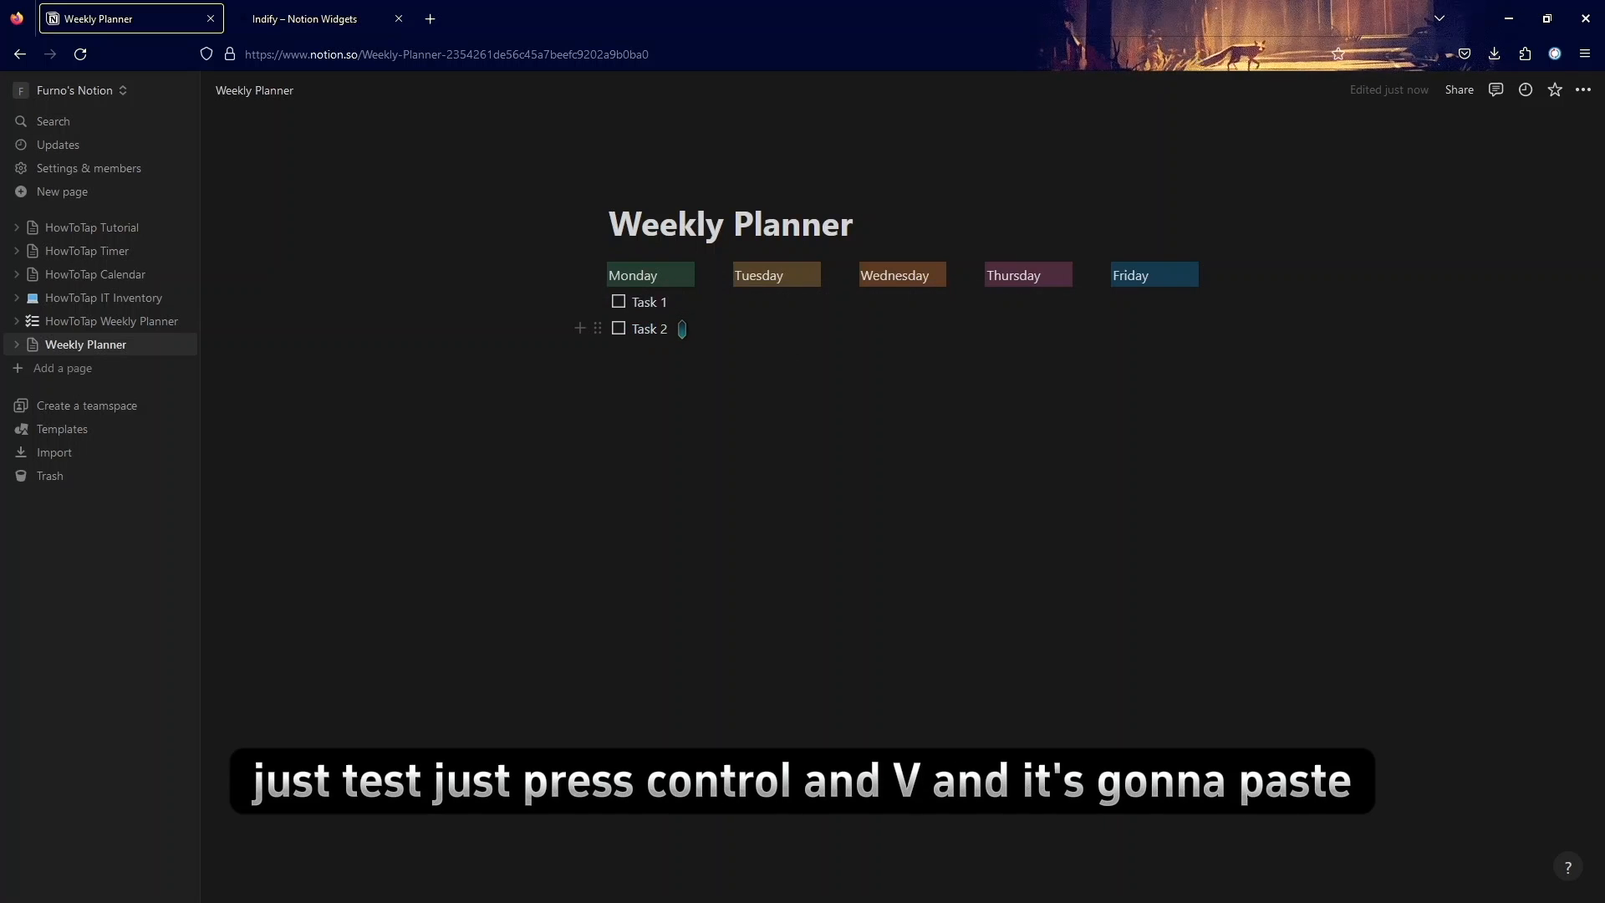
key("ctrl+v")
key("BackSpace")
key("BackSpace")
key("BackSpace")
key("BackSpace")
left_click_drag(666, 330, 575, 325)
key("ctrl+c")
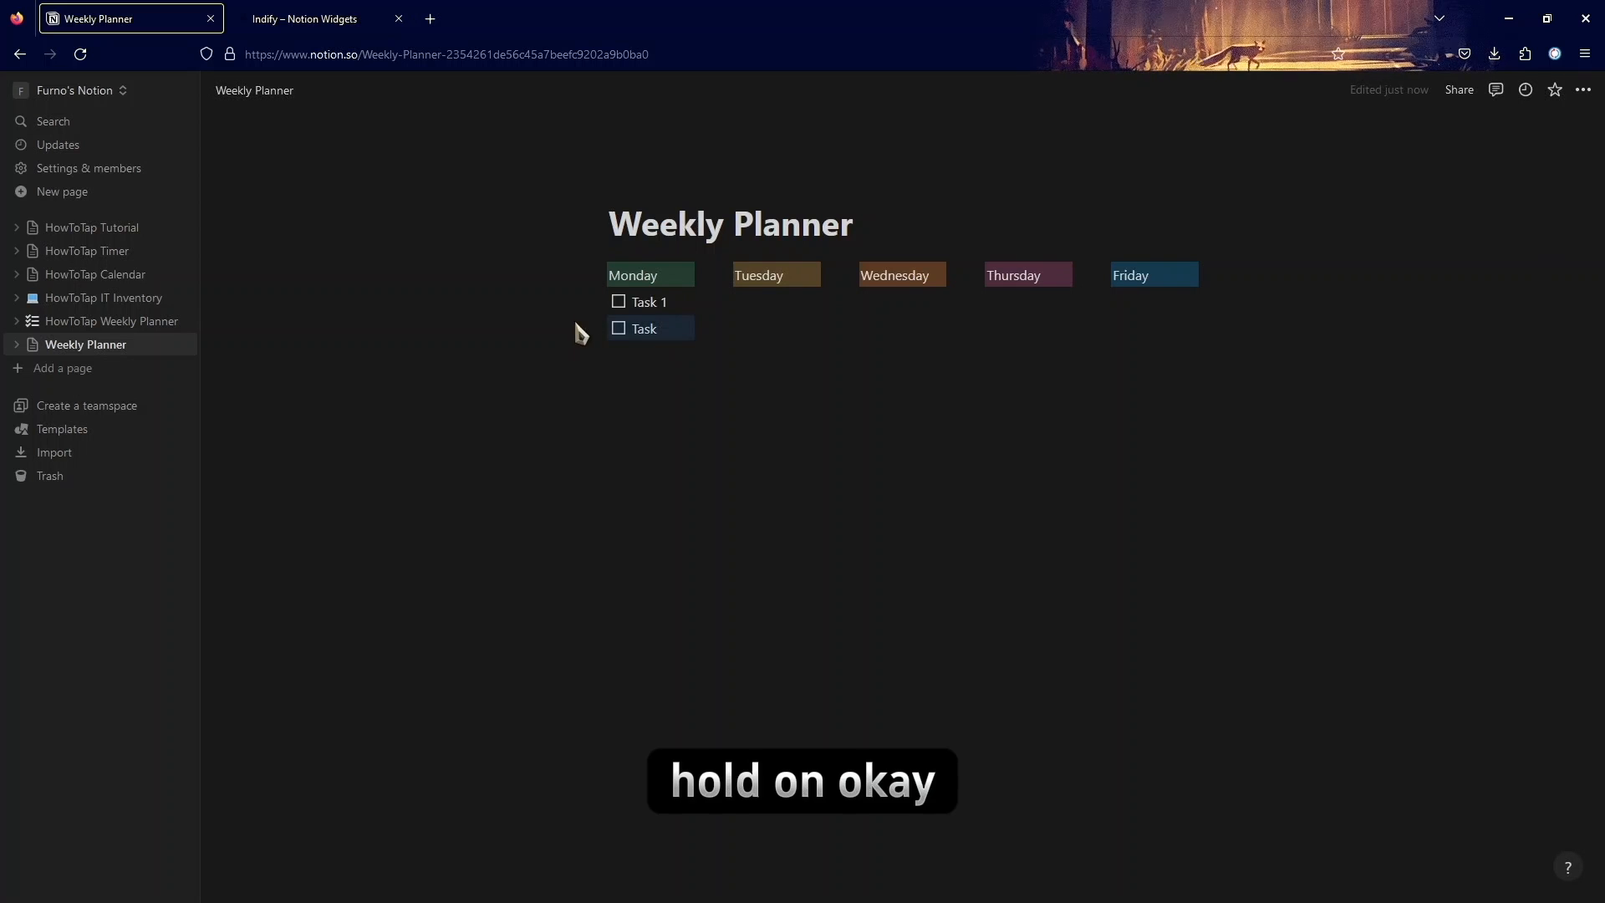
Step: Name the second Monday to-do "Task 2" again, paste the copied item below it, and complete the copy as "Task 3"
left_click(672, 330)
type("2")
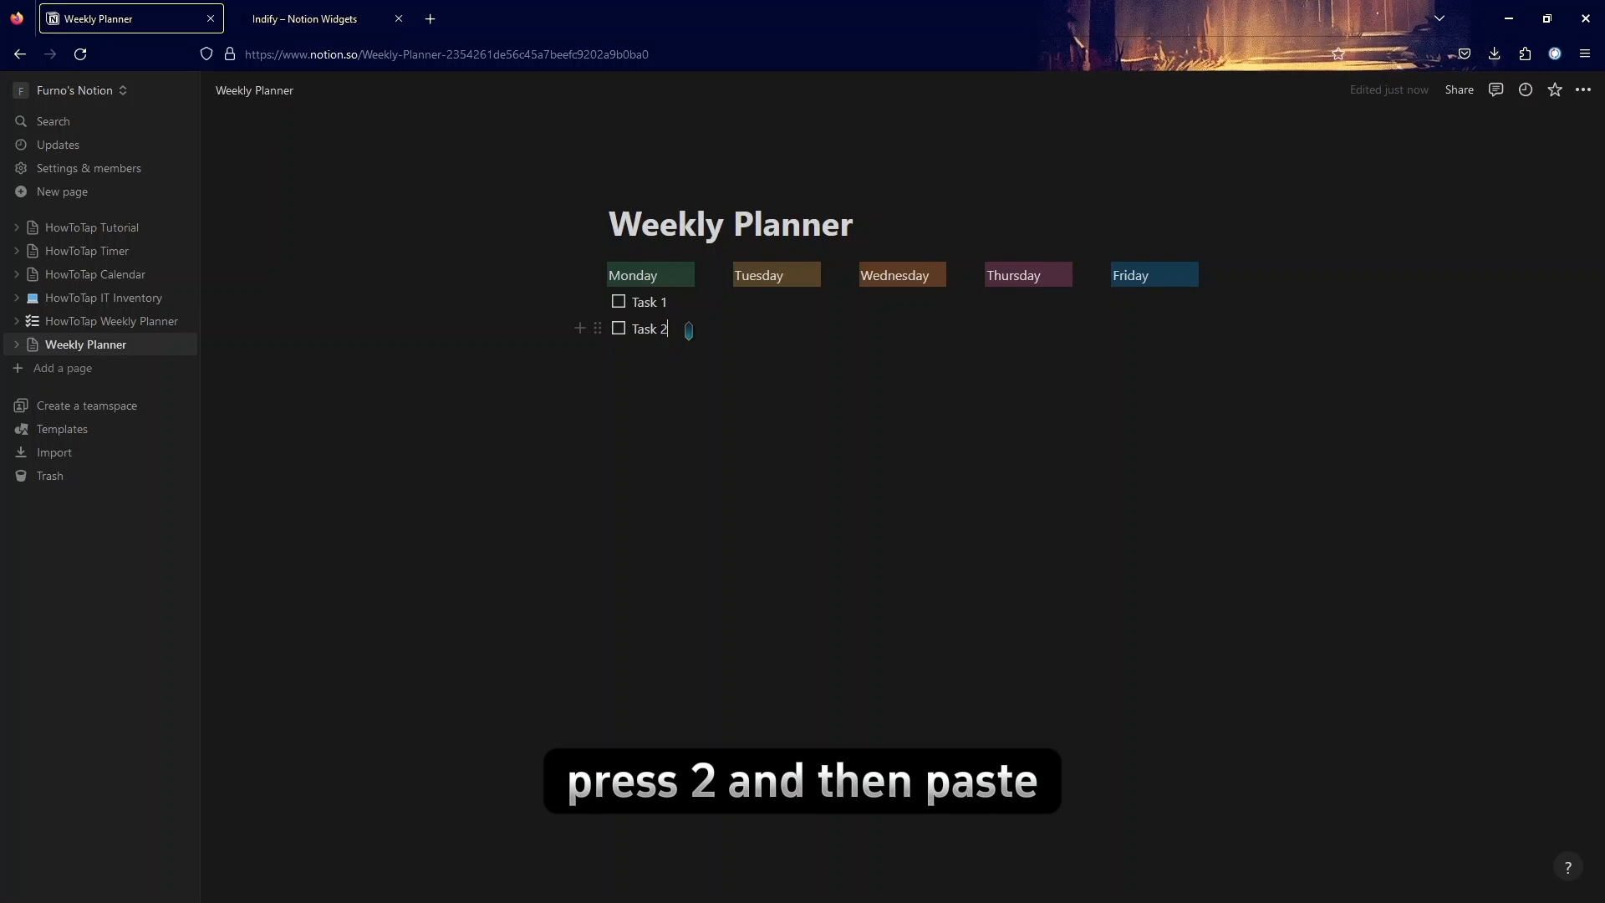
key("ctrl+v")
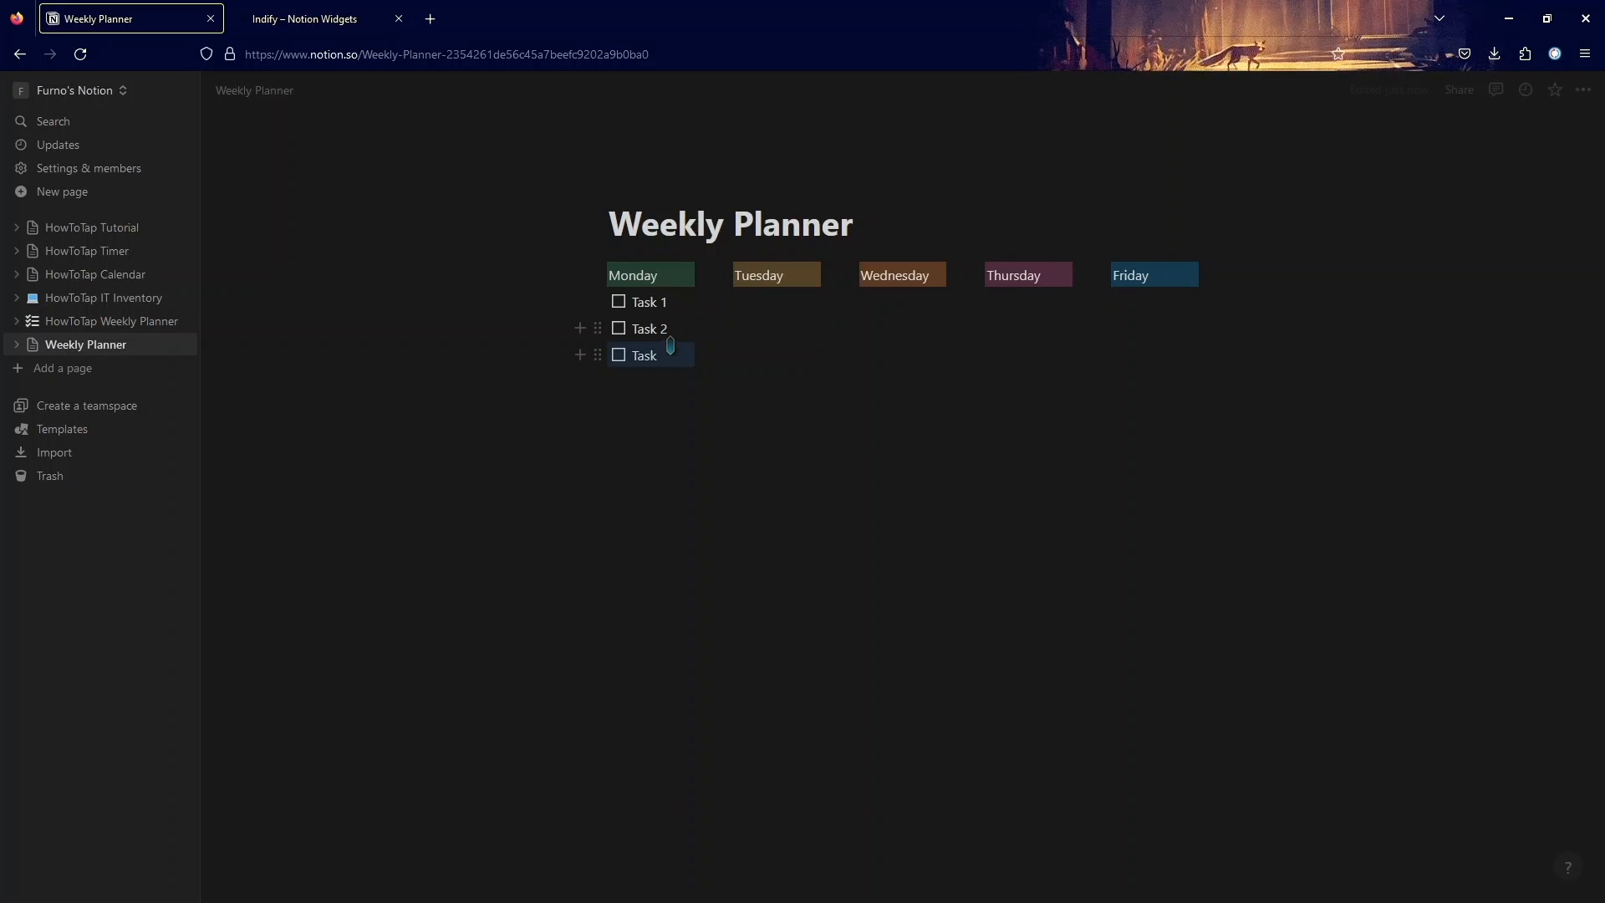
left_click(671, 355)
type("3")
Step: Paste two more copies of the to-do item in the Monday column and name them "Task 4" and "Task 5"
key("ctrl+v")
left_click(669, 381)
type("4")
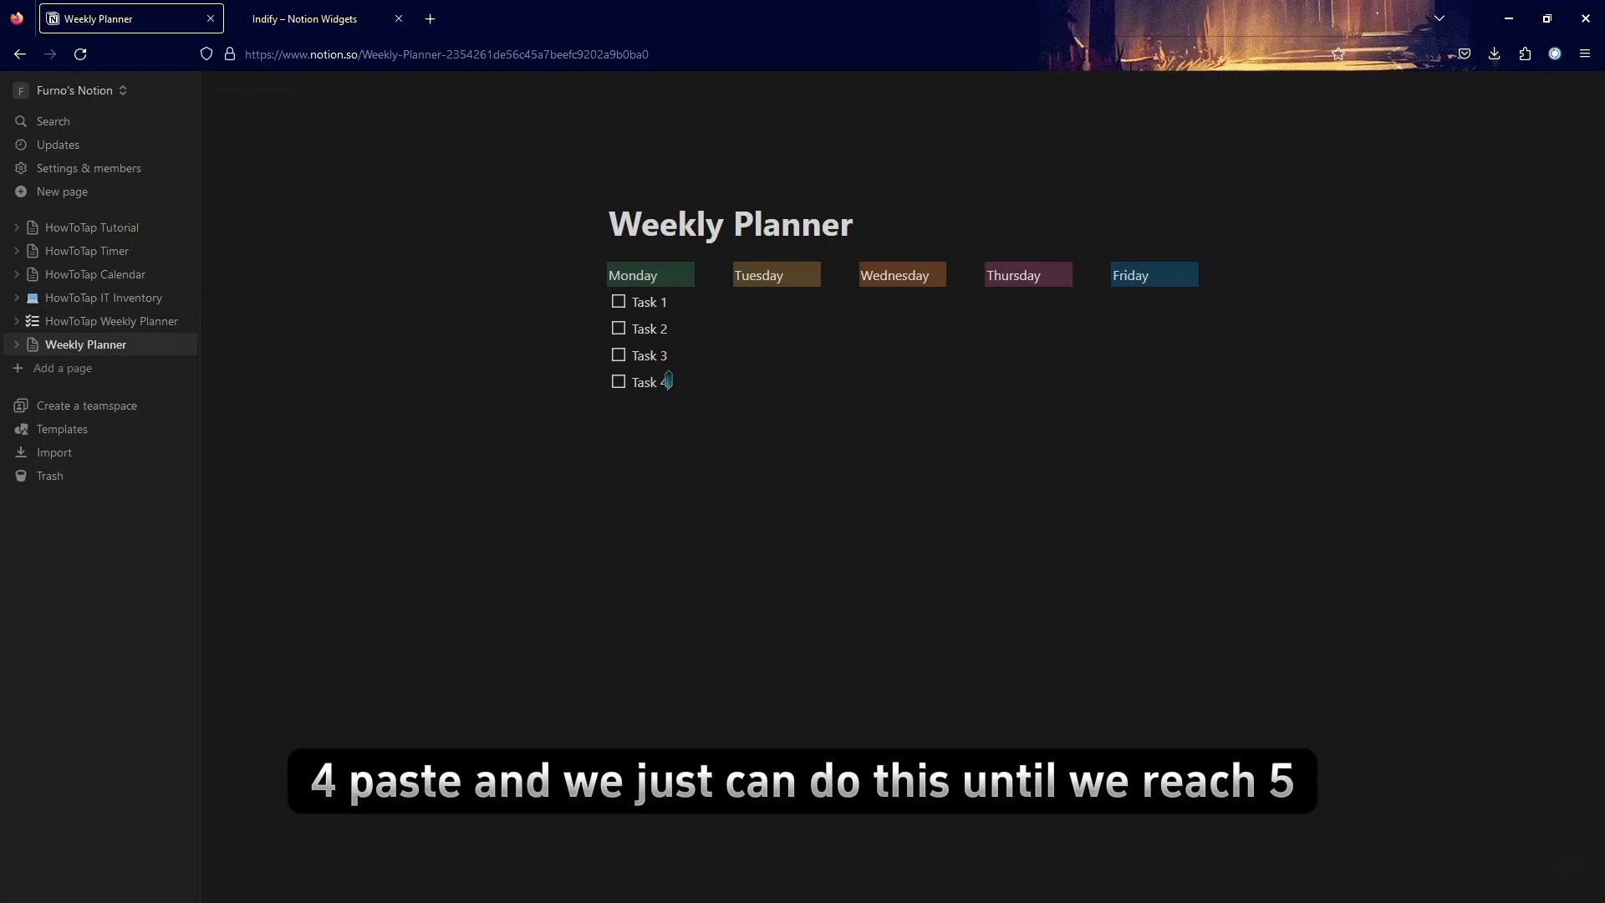
key("ctrl+v")
left_click(669, 407)
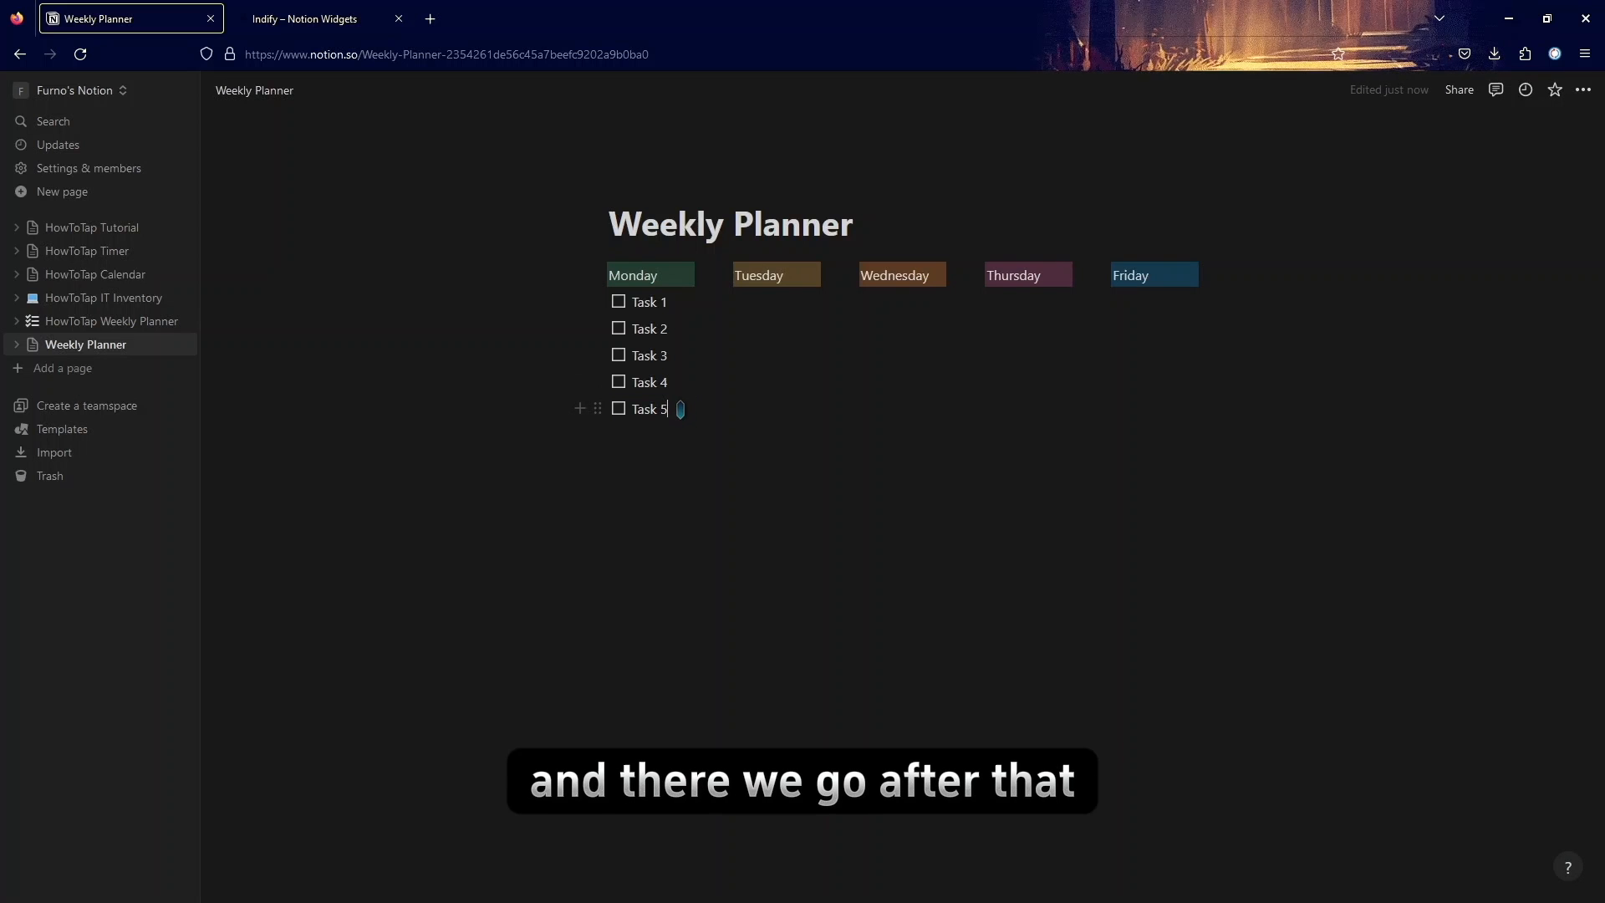
Step: Copy all five Monday to-do items, Task 1 to Task 5, into the empty block under Tuesday
left_click_drag(629, 341, 619, 299)
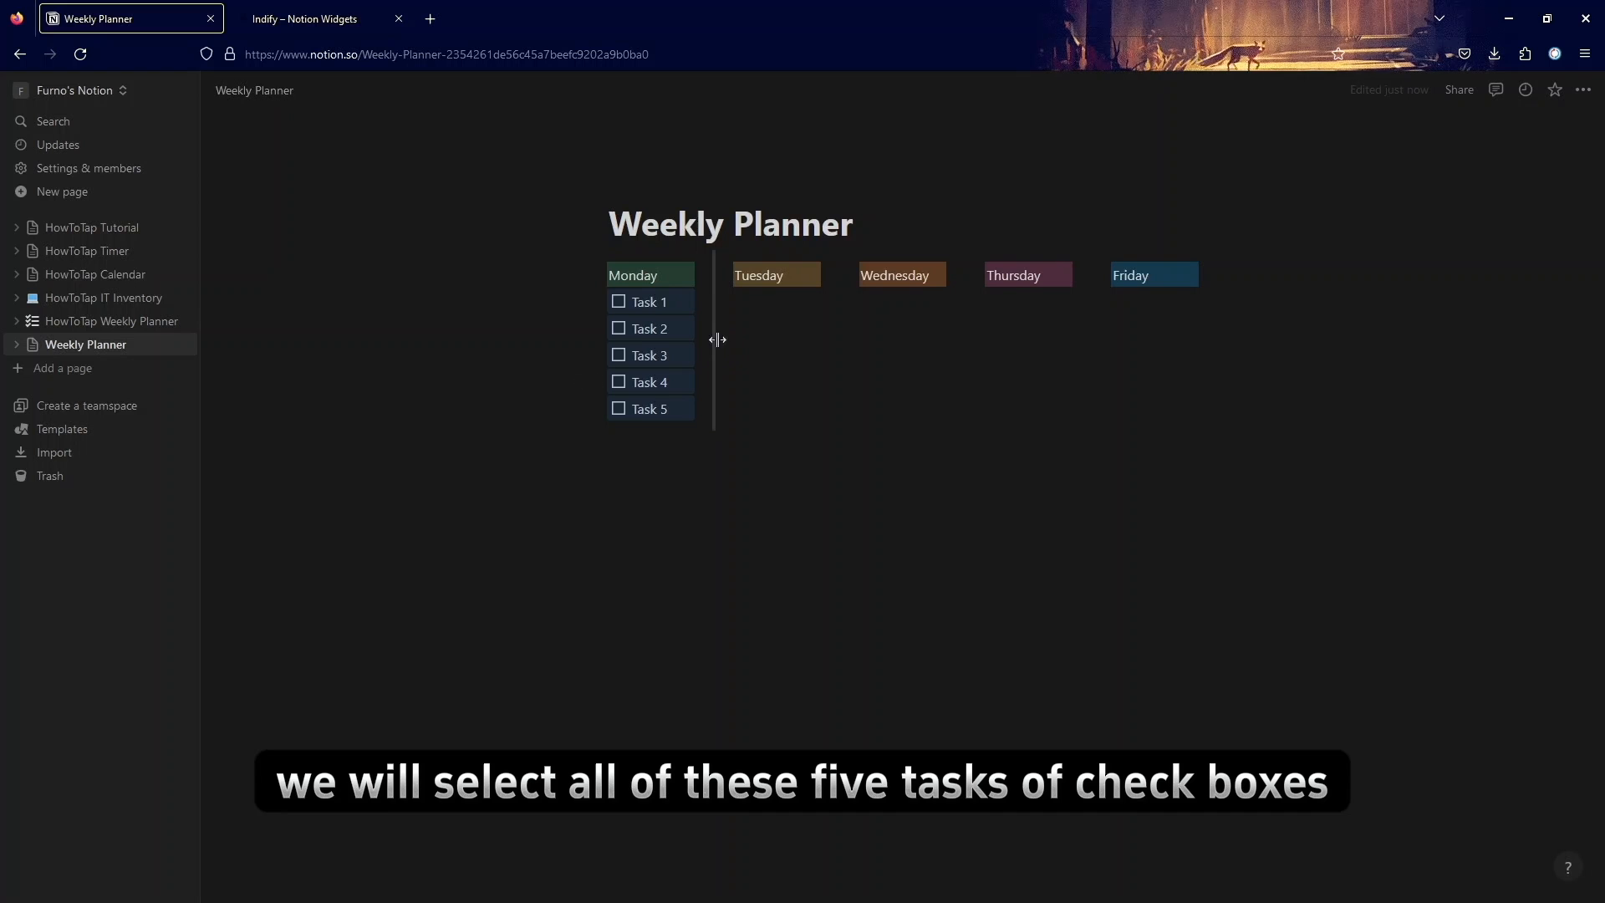
left_click(777, 300)
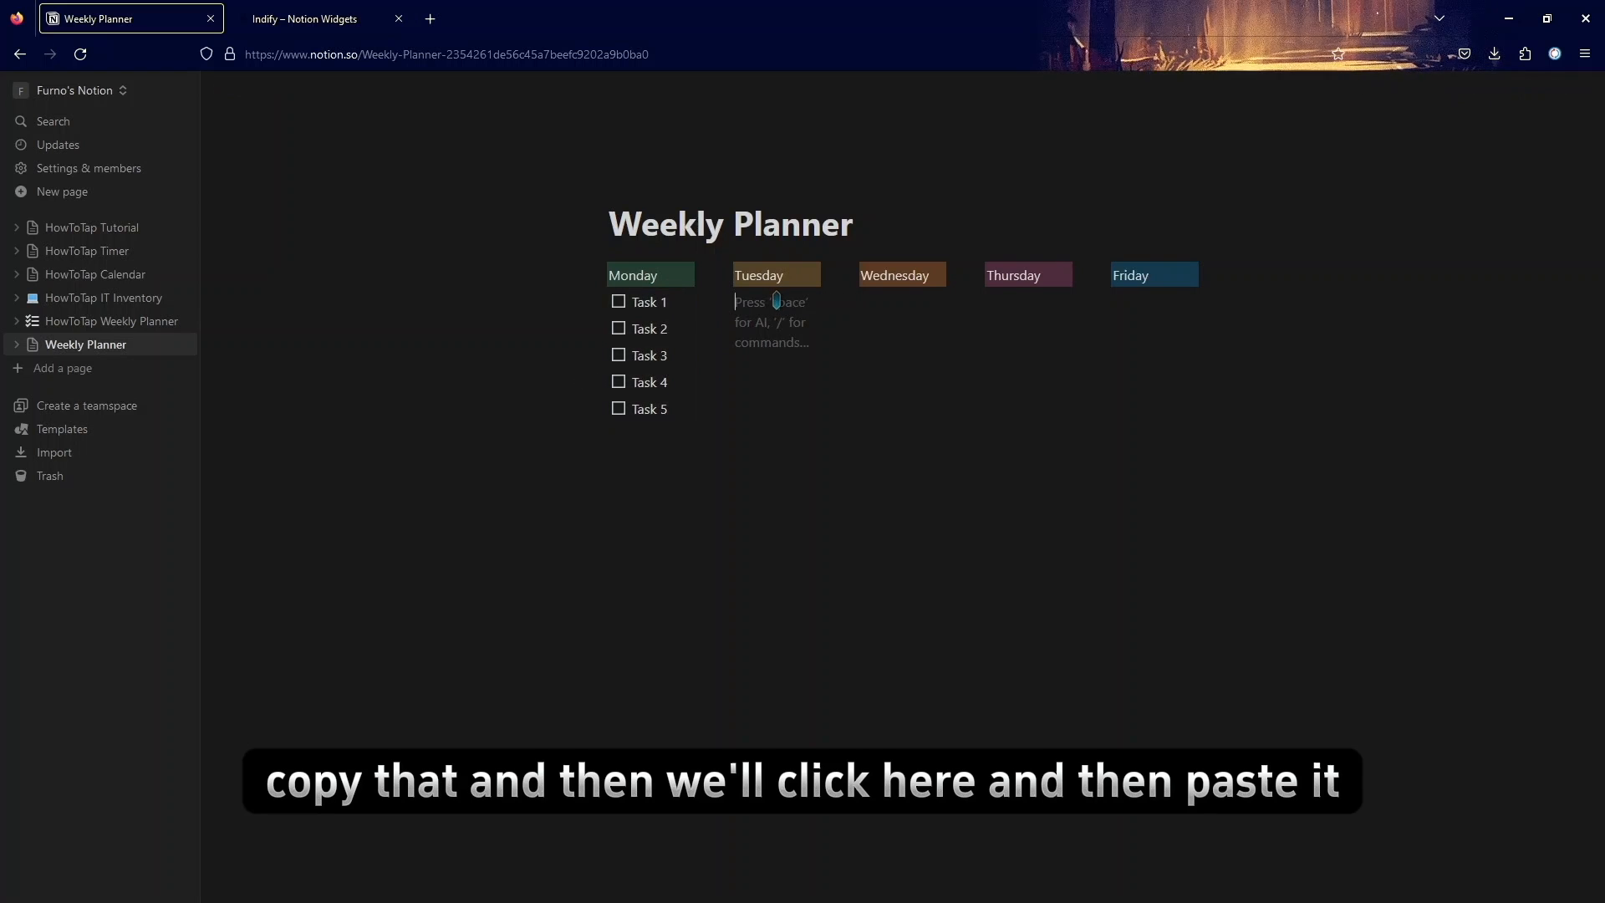
type("Task 1 Task 2 Task 3 Task 4 Task 5")
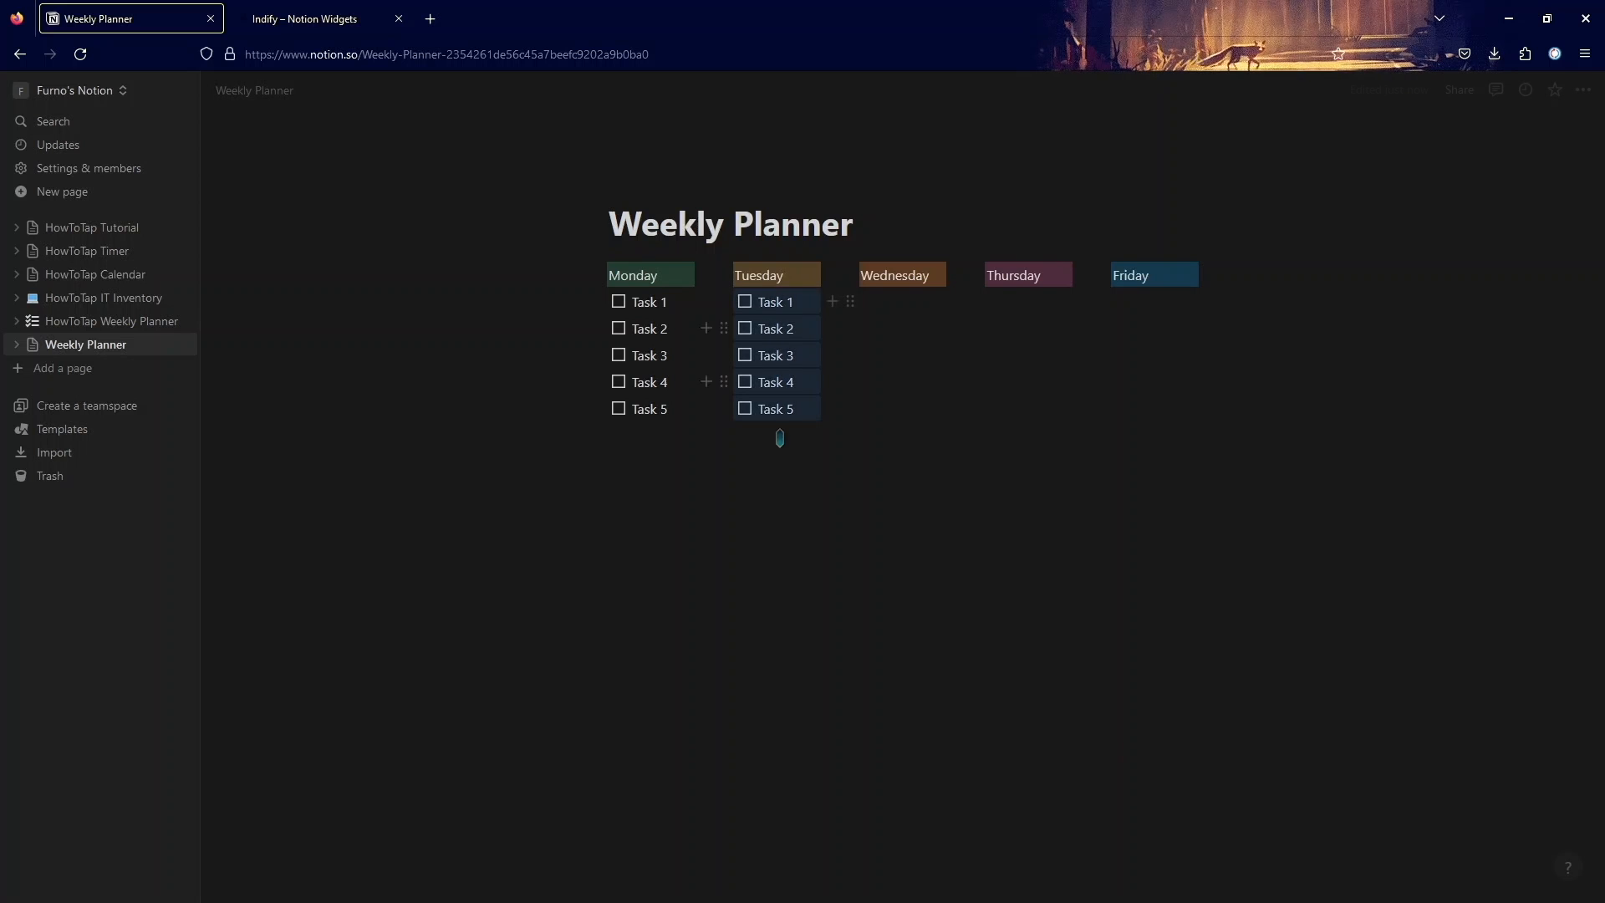
Step: Paste the five copied to-do items under Wednesday, Thursday and Friday
left_click(911, 311)
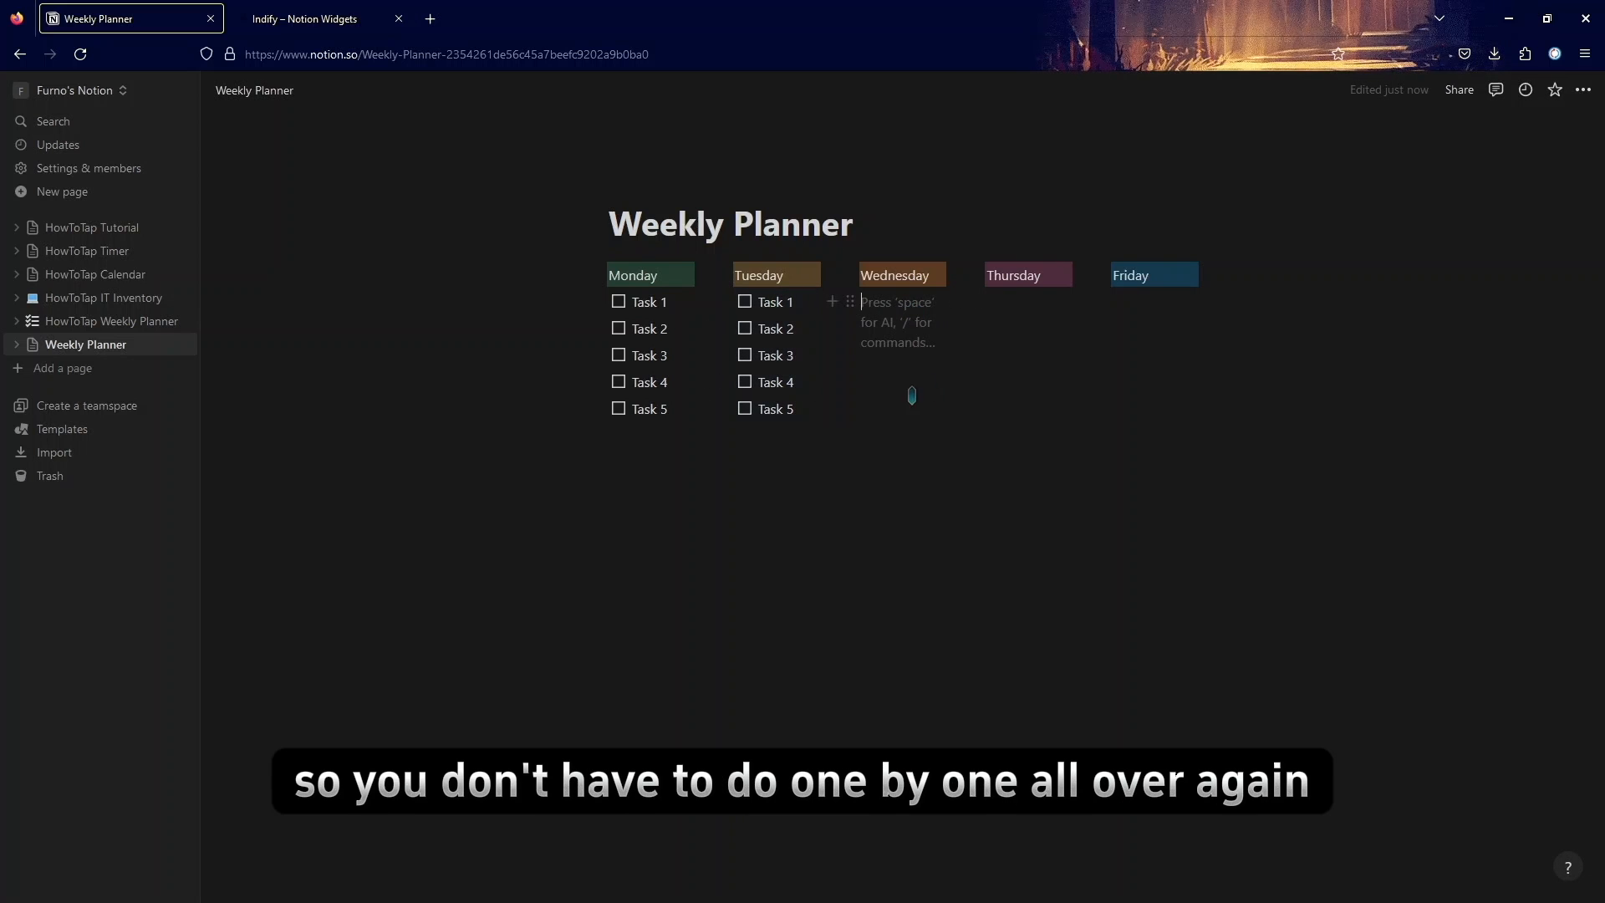
type("Task 1 Task 2 Task 3 Task 4 Task 5")
left_click(1021, 311)
type("Task 1 Task 2 Task 3 Task 4 Task 5")
left_click(1154, 301)
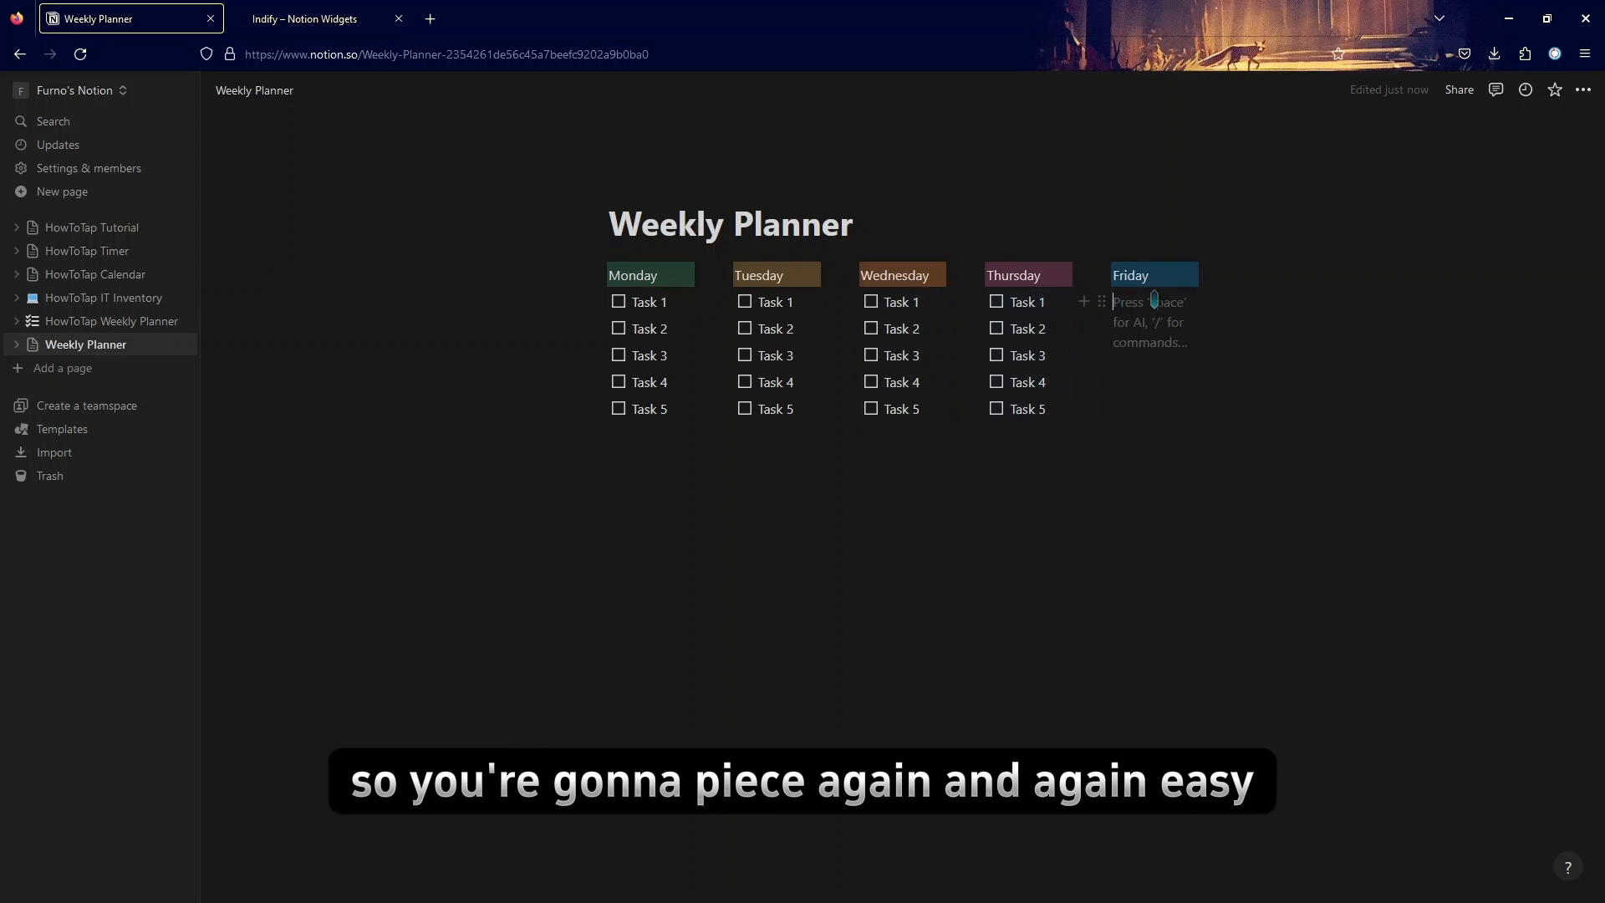
type("Task 1 Task 2 Task 3 Task 4 Task 5")
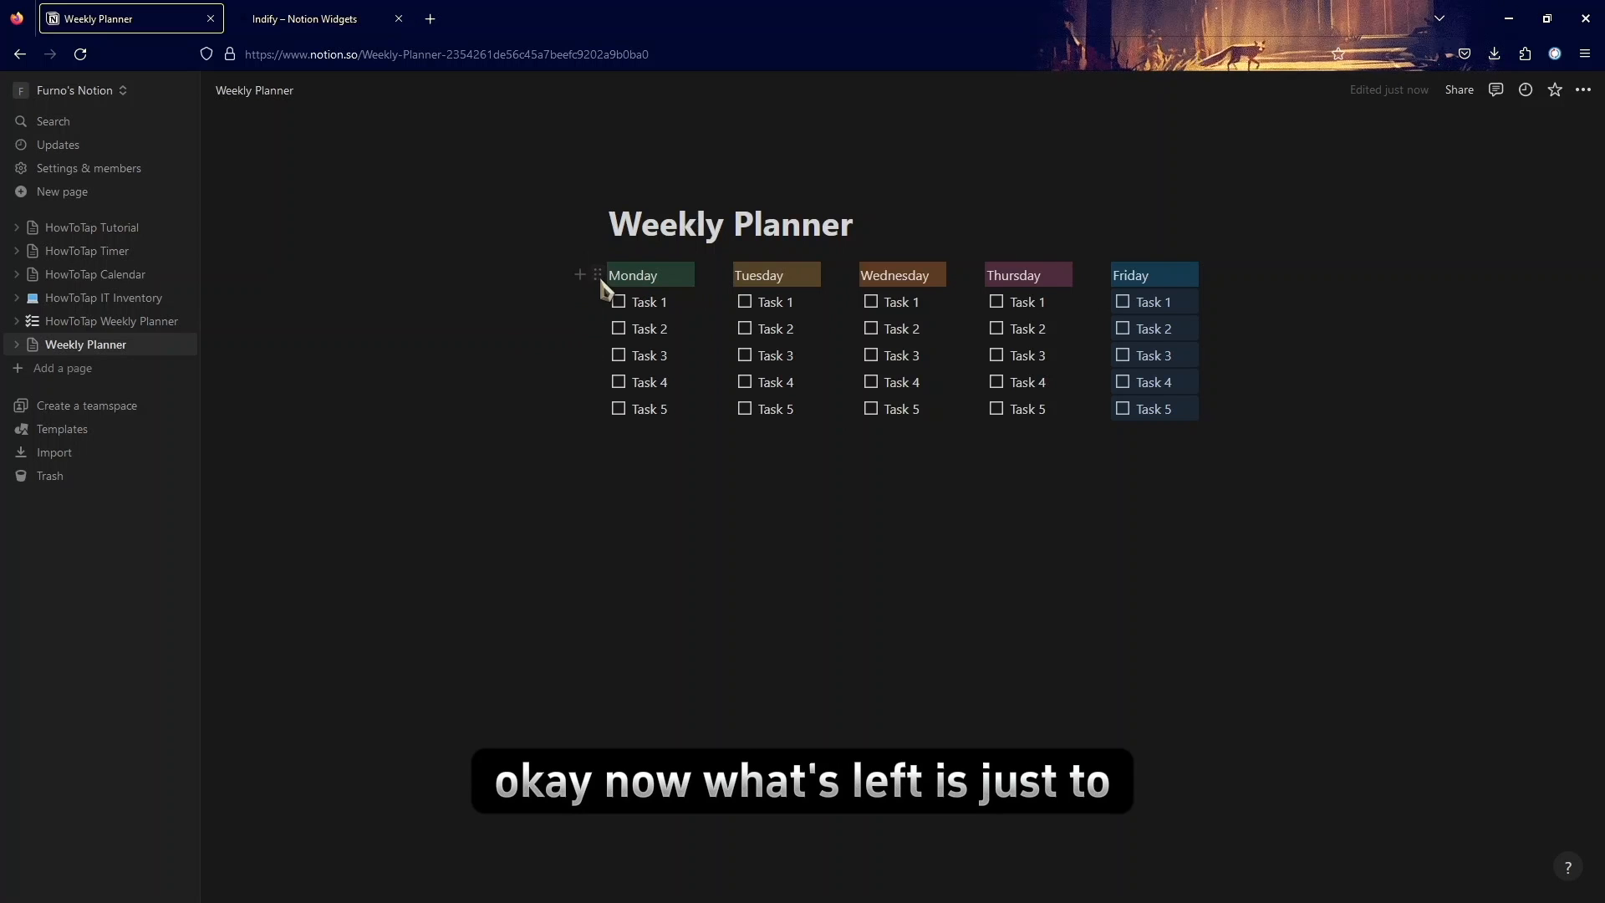
Step: Duplicate the Monday label block and move the copy below the weekday columns as a full-width block
left_click(598, 275)
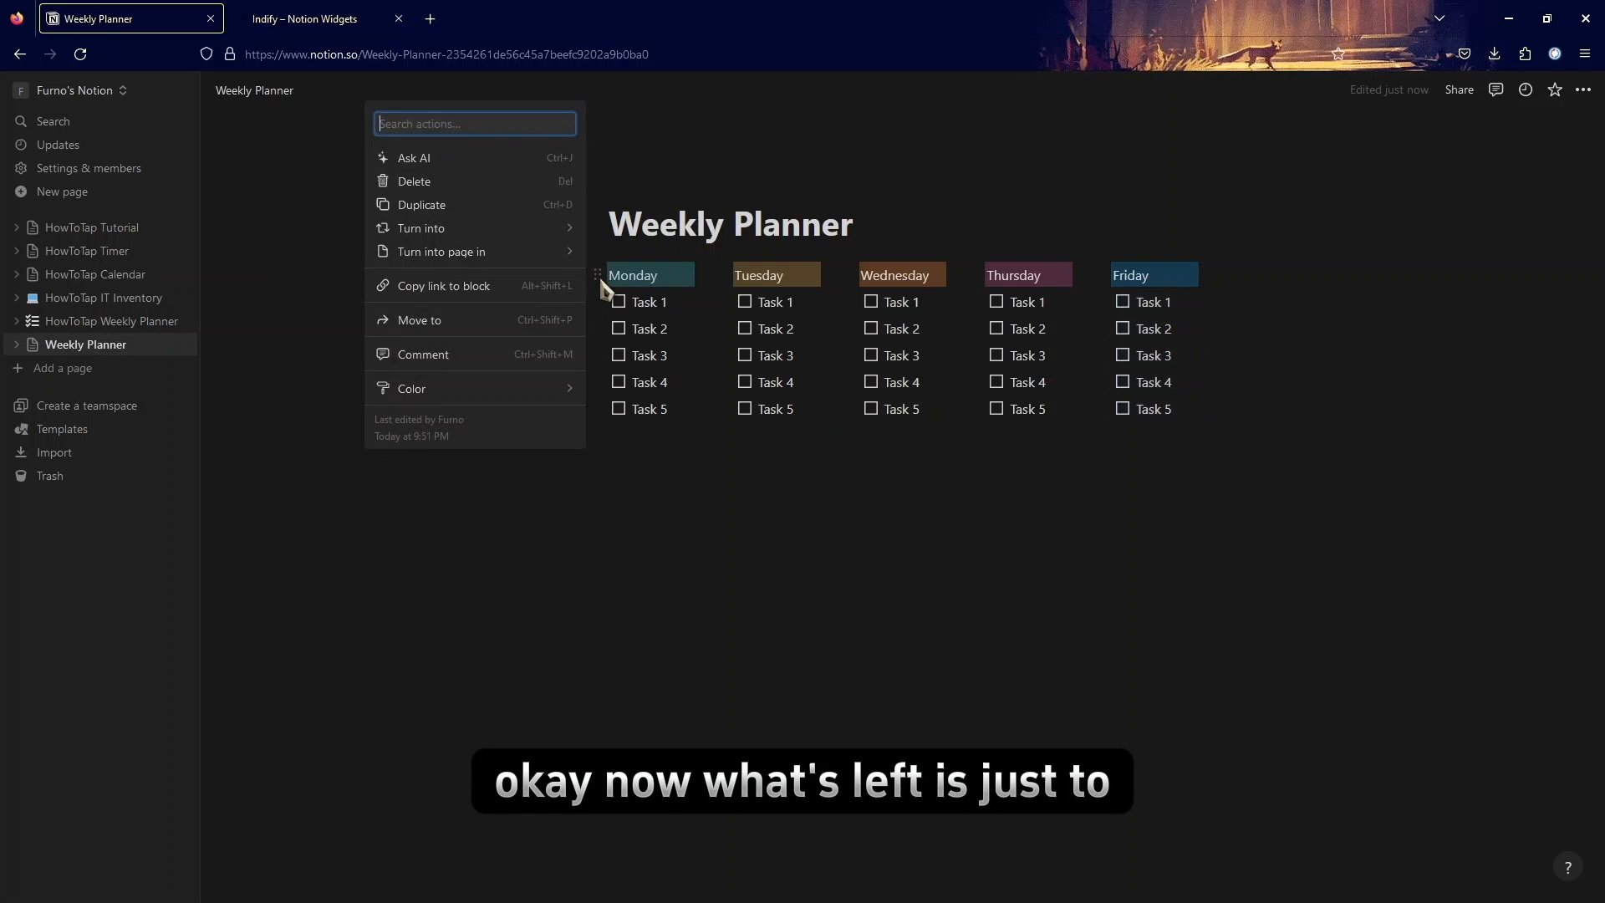
left_click(484, 204)
left_click_drag(594, 301, 602, 488)
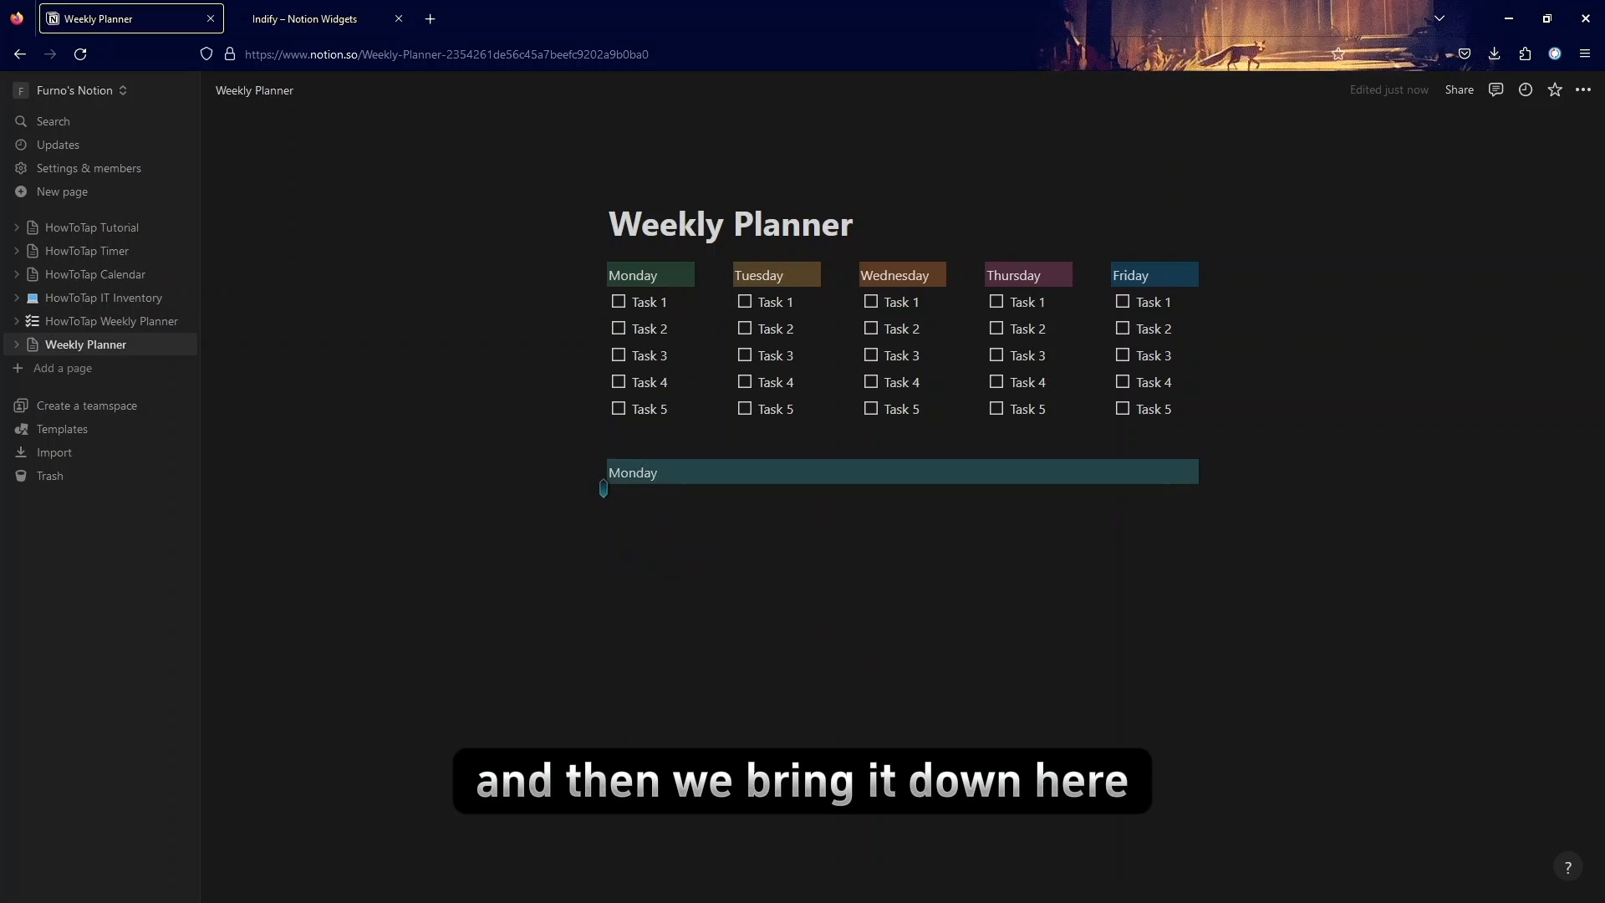
left_click(598, 275)
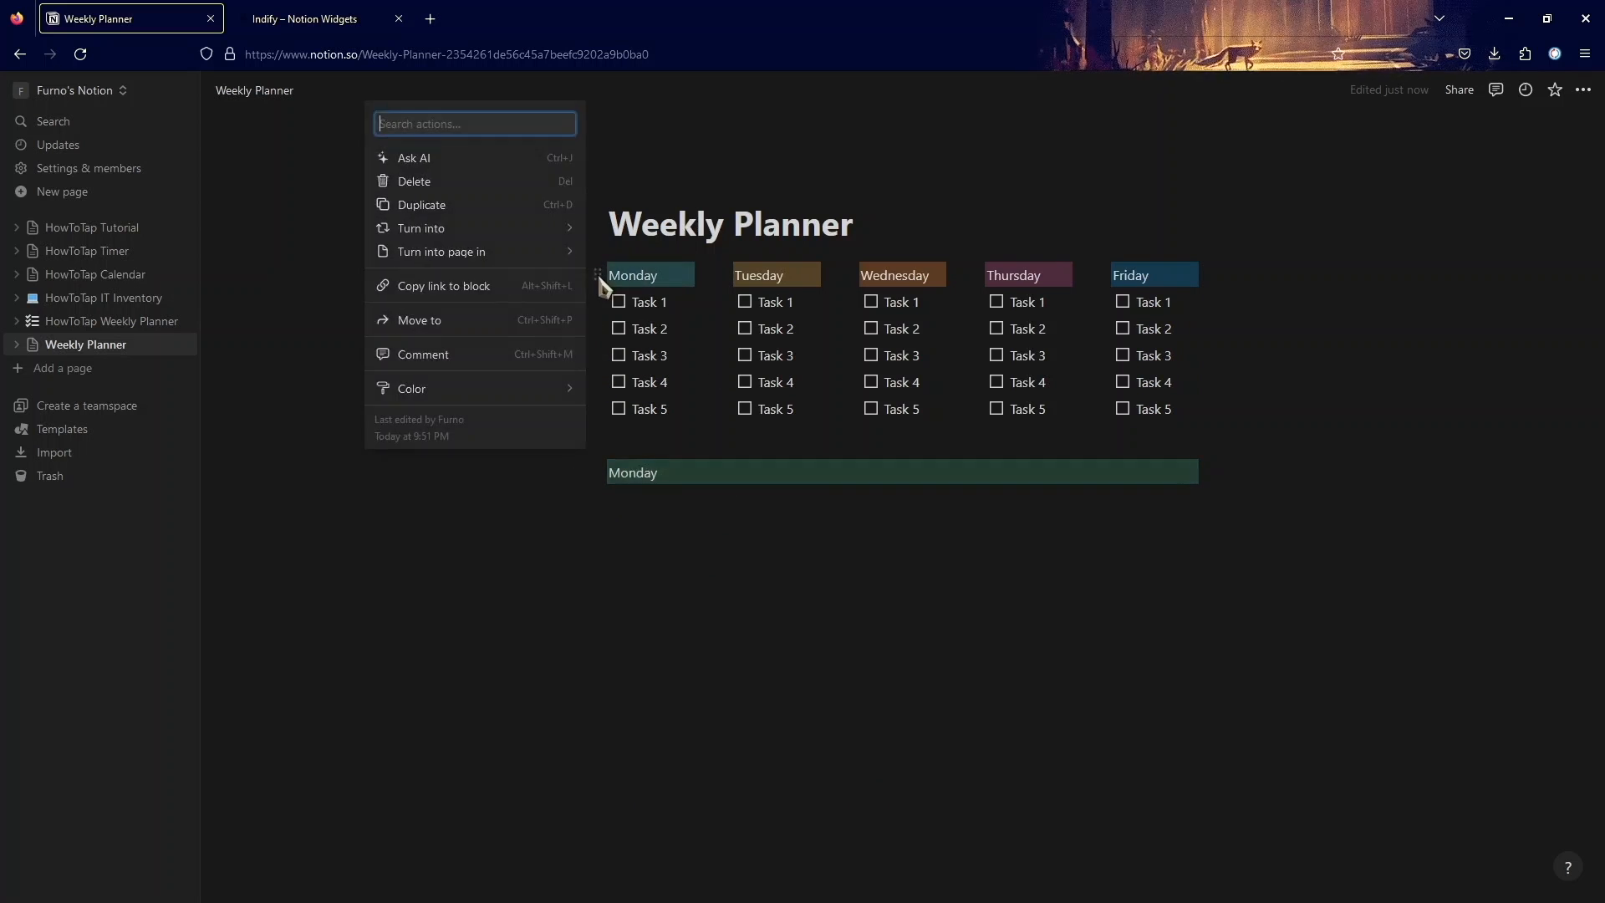
left_click(433, 204)
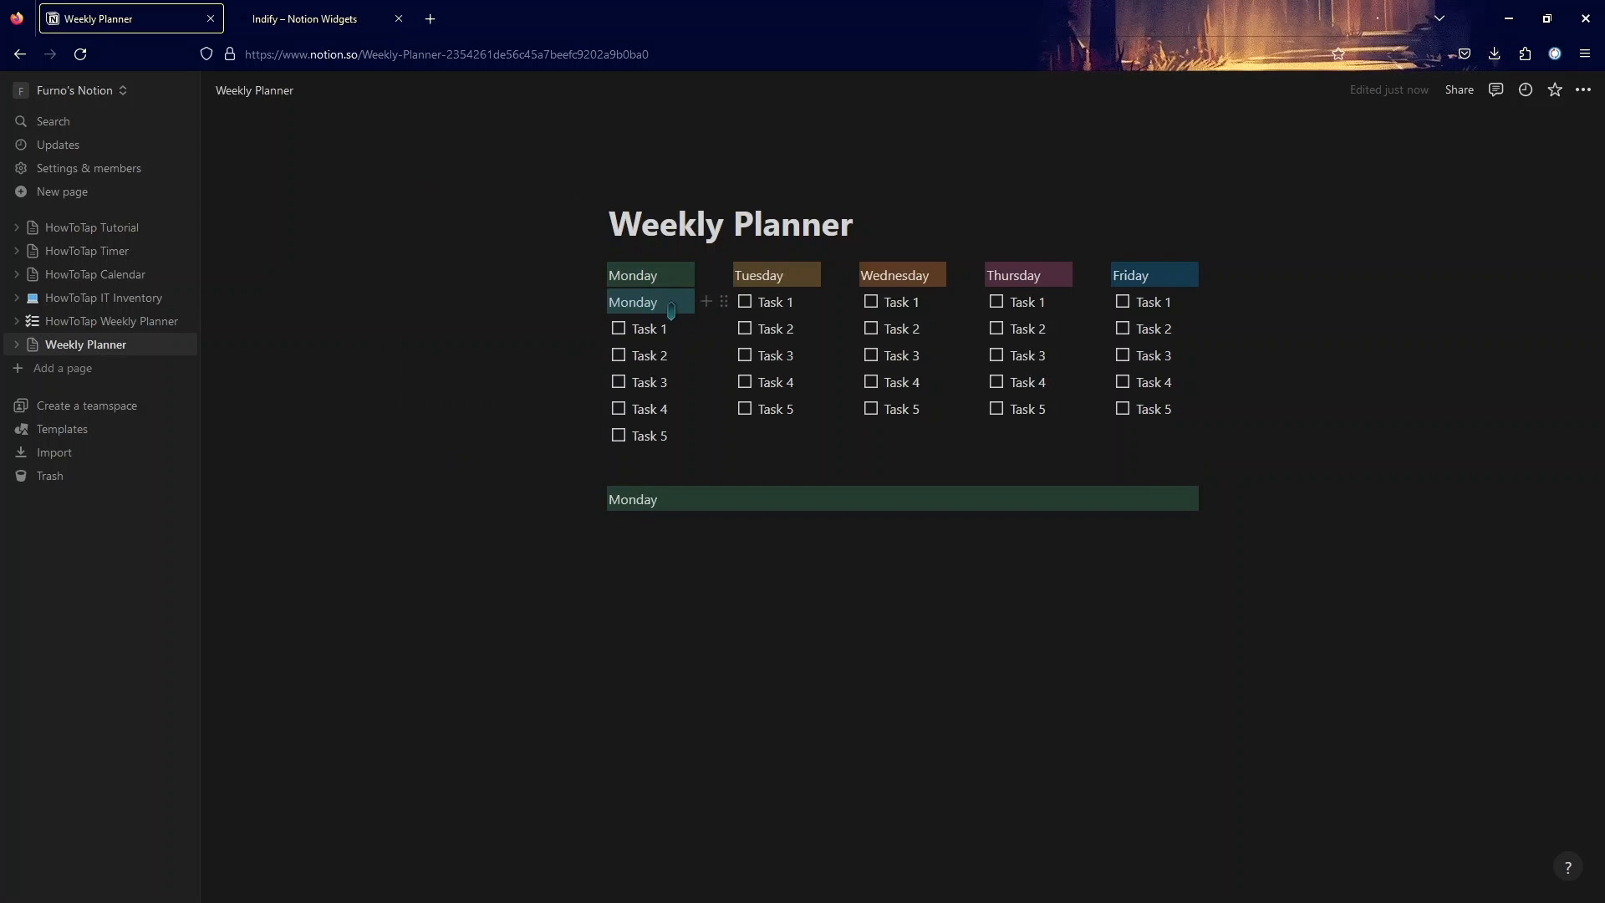
left_click(597, 302)
left_click(505, 208)
left_click(702, 483)
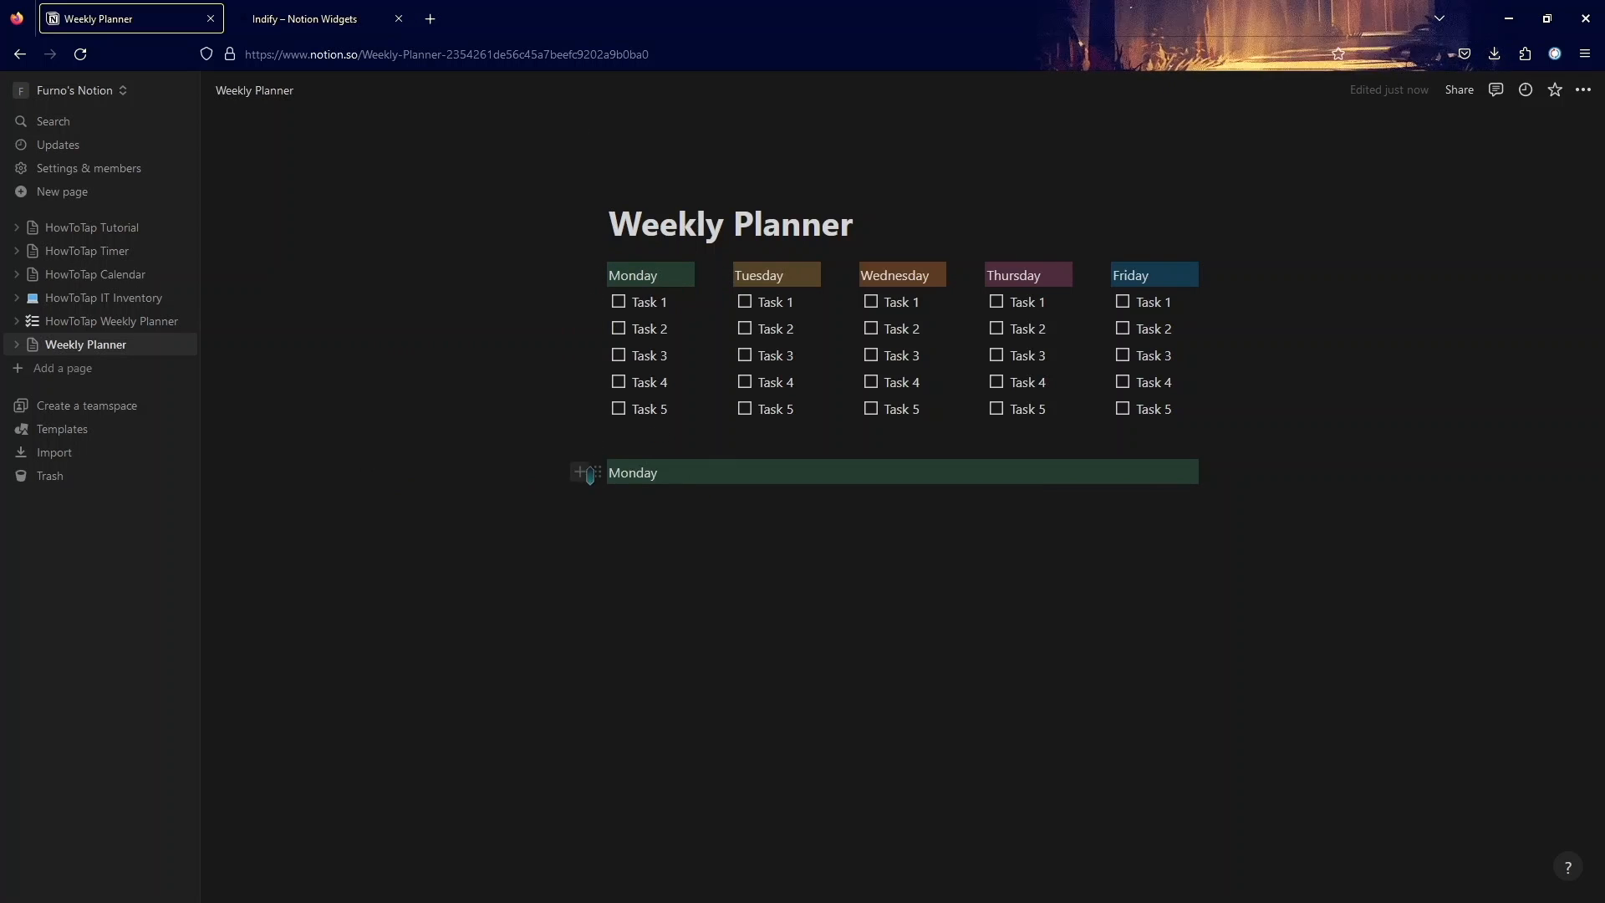
Step: Duplicate the full-width Monday block and place the copy beside the original to form two equal columns
left_click(598, 472)
left_click(451, 449)
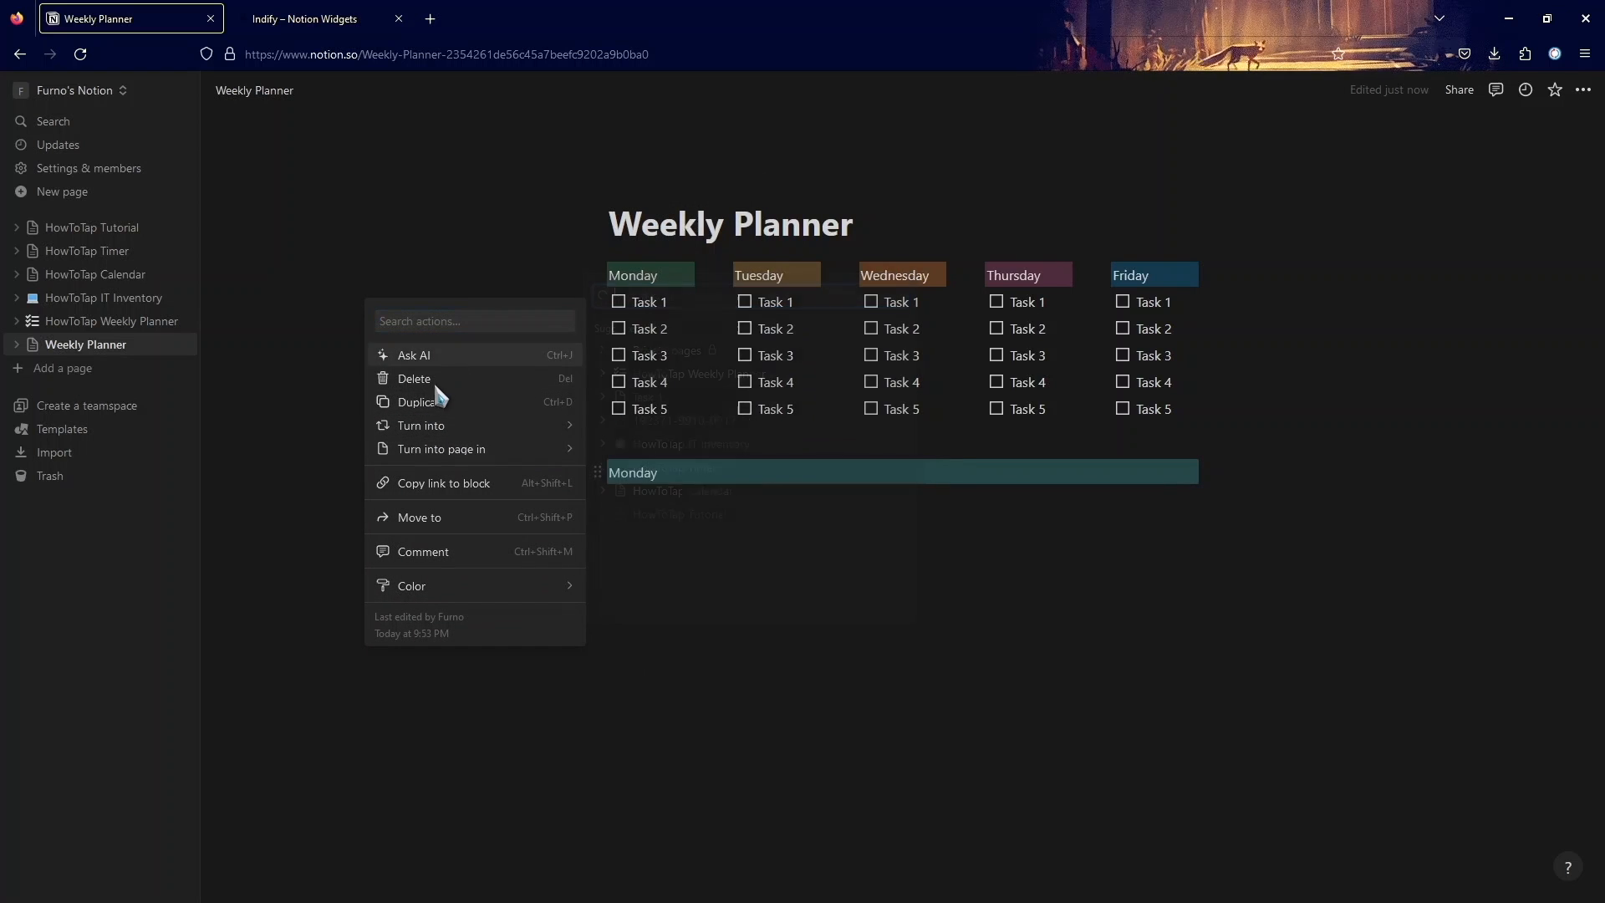
left_click(422, 402)
left_click_drag(592, 499, 1223, 462)
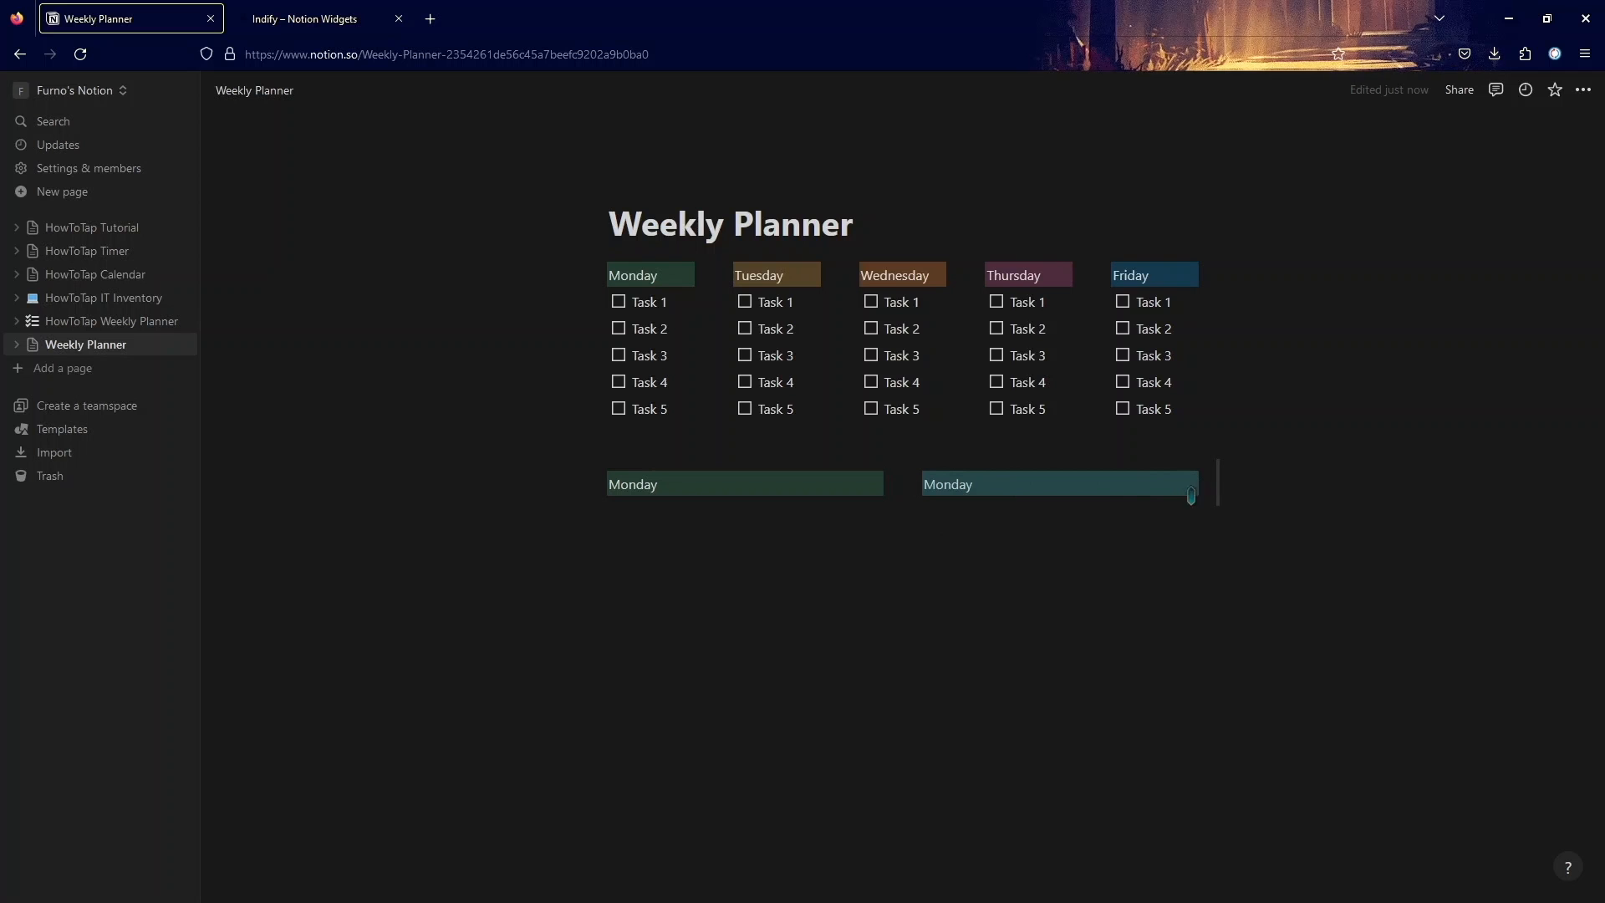
Step: Insert a calendar view based on a new database below the second lower Monday block and title it "Activity Planner"
left_click(897, 484)
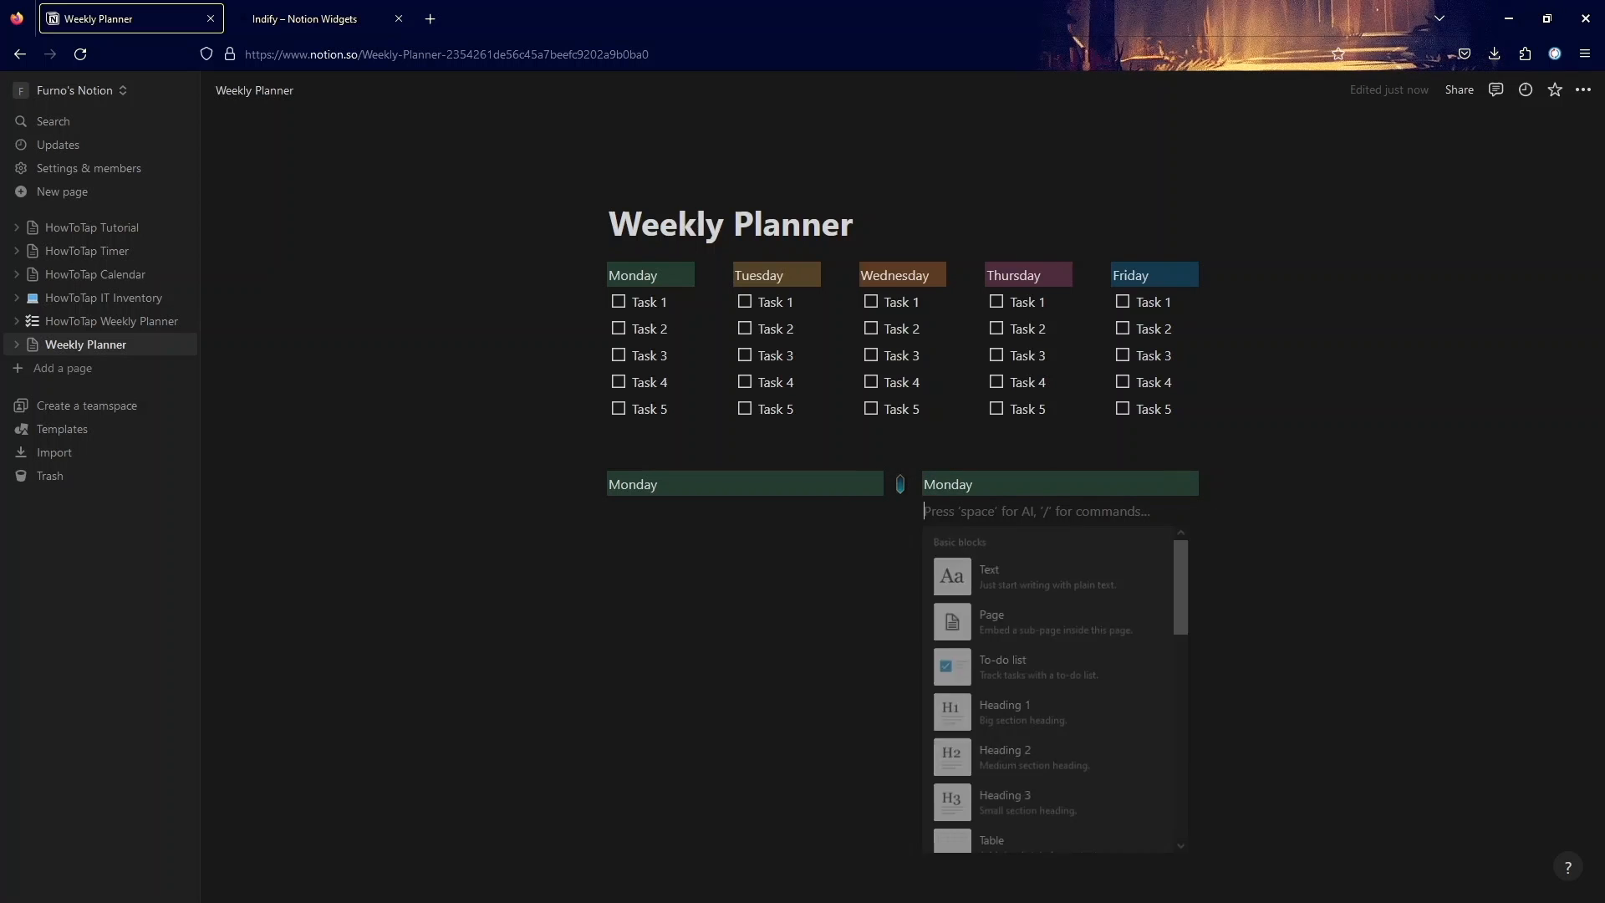
scroll(1053, 635, "down", 5)
scroll(1003, 636, "up", 5)
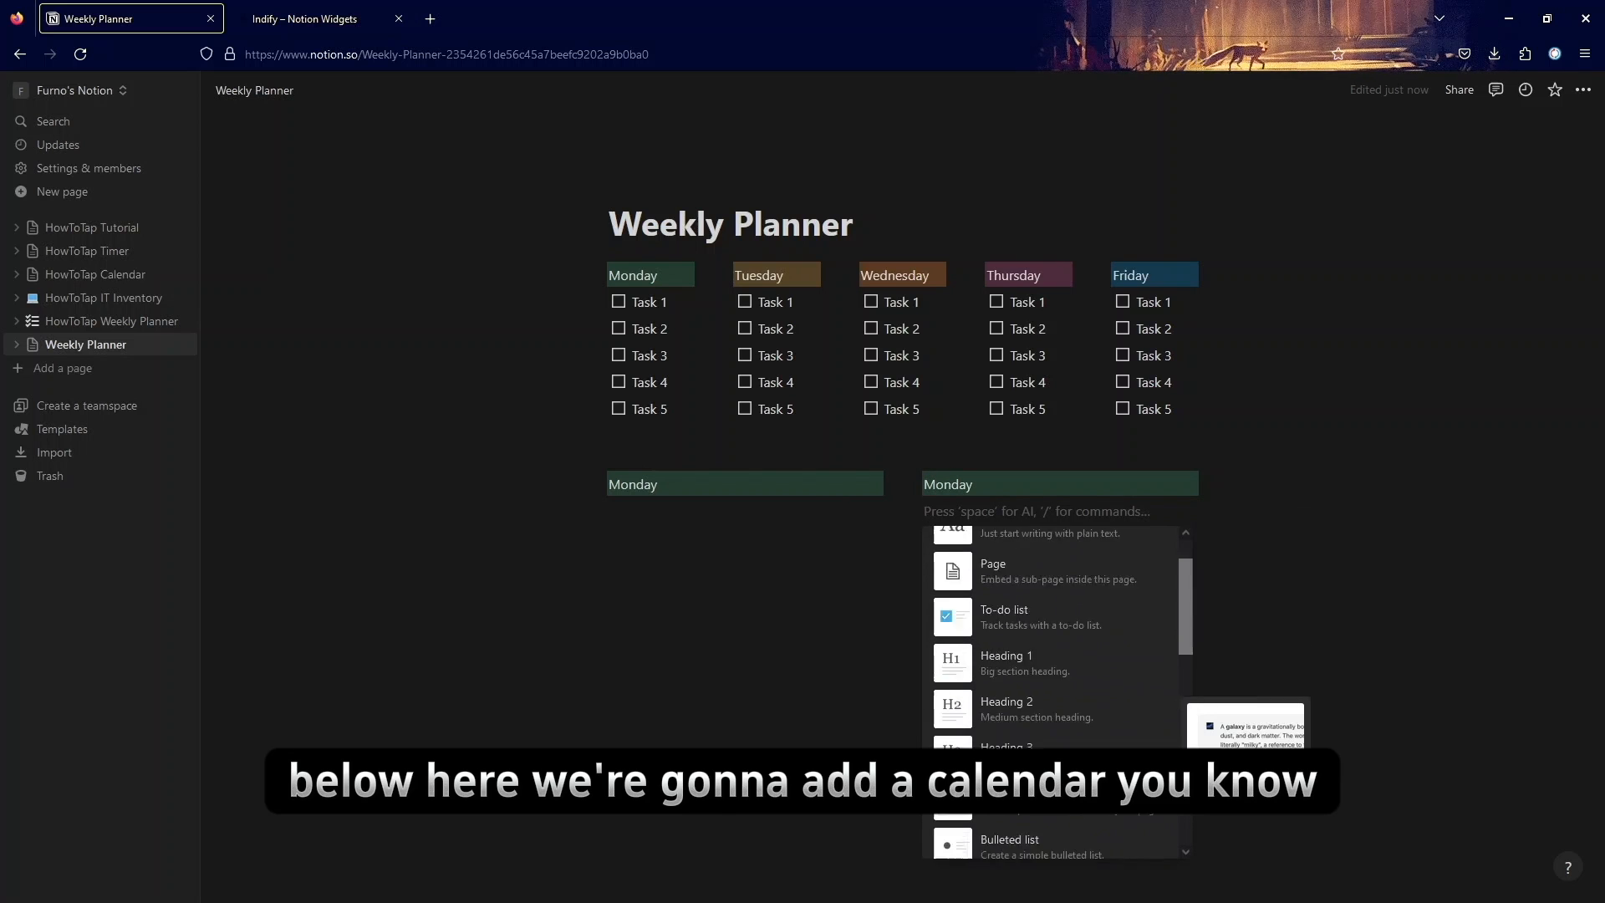
type("calendar")
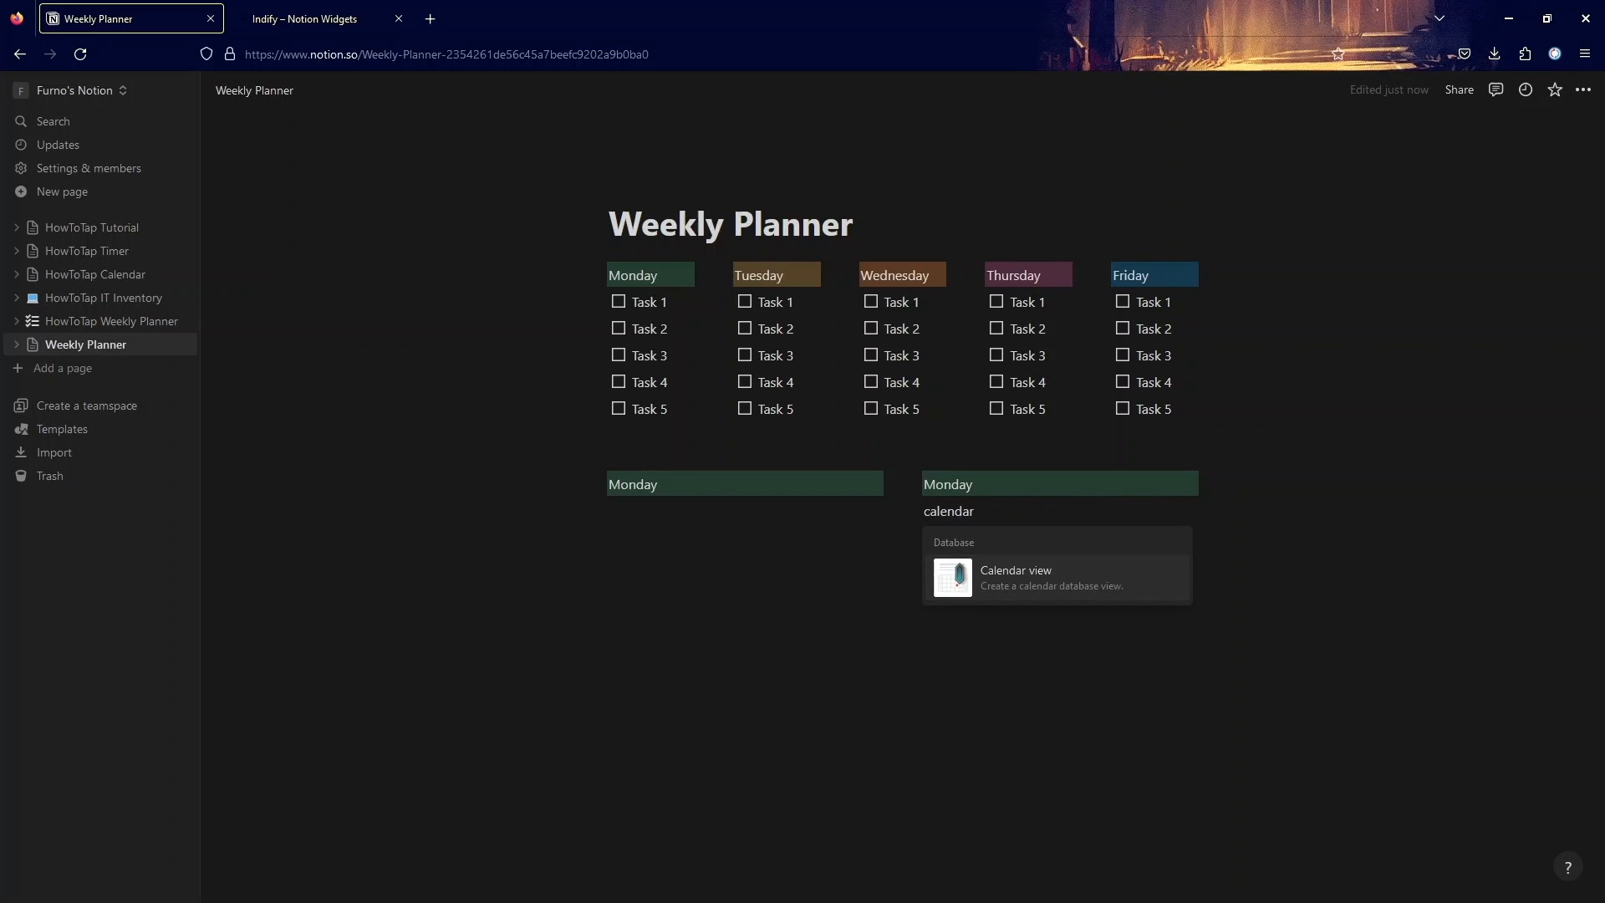
key("Return")
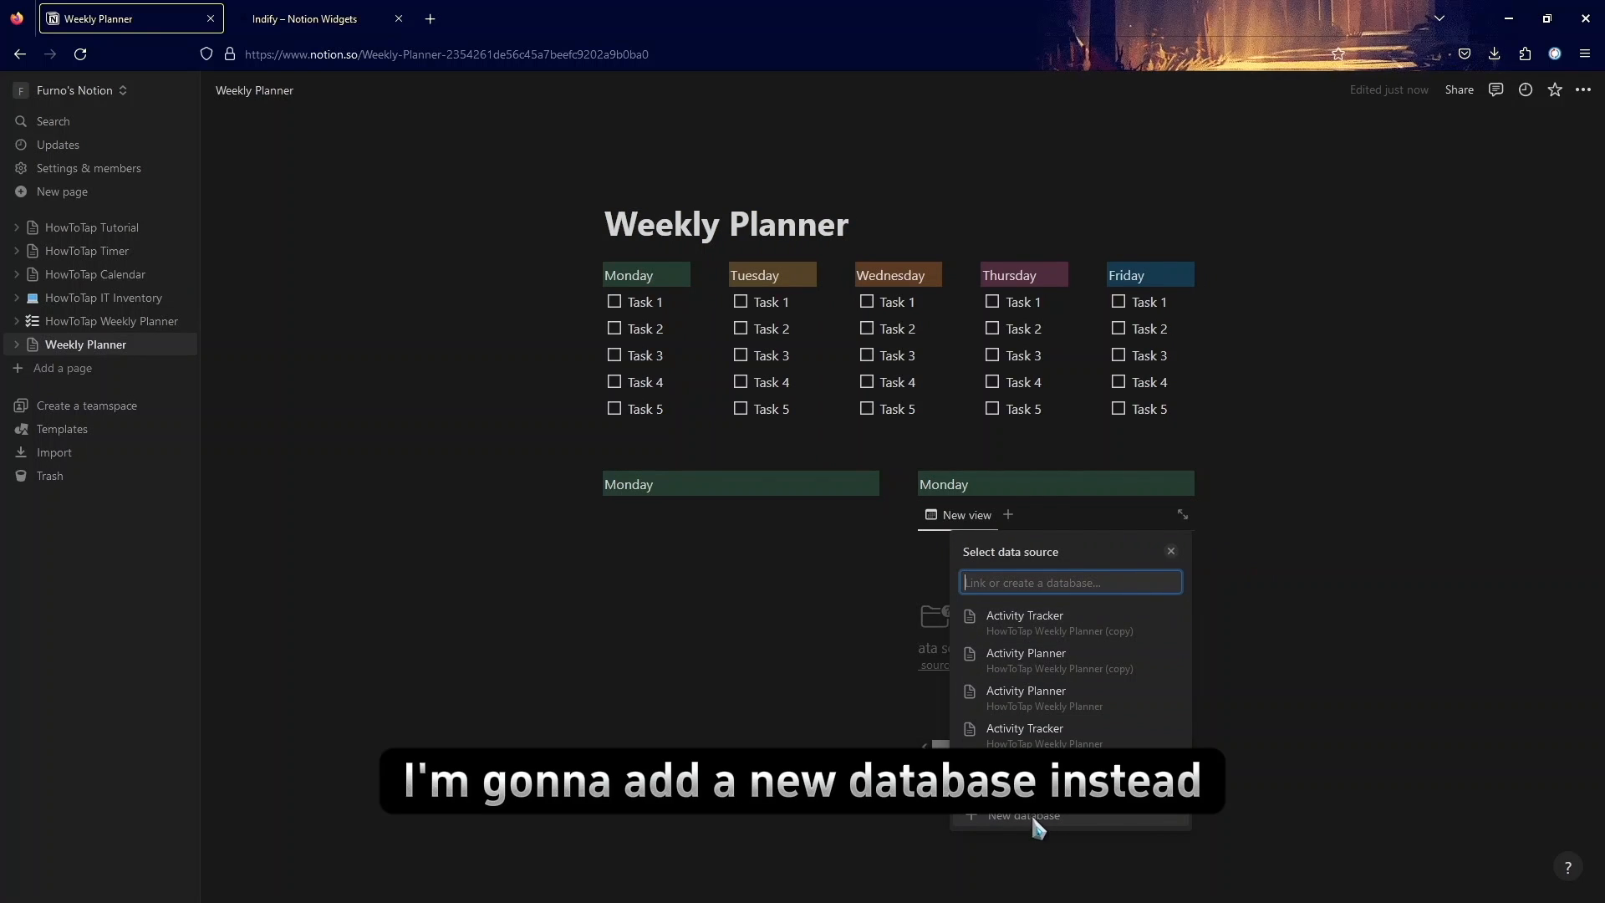
left_click(1032, 817)
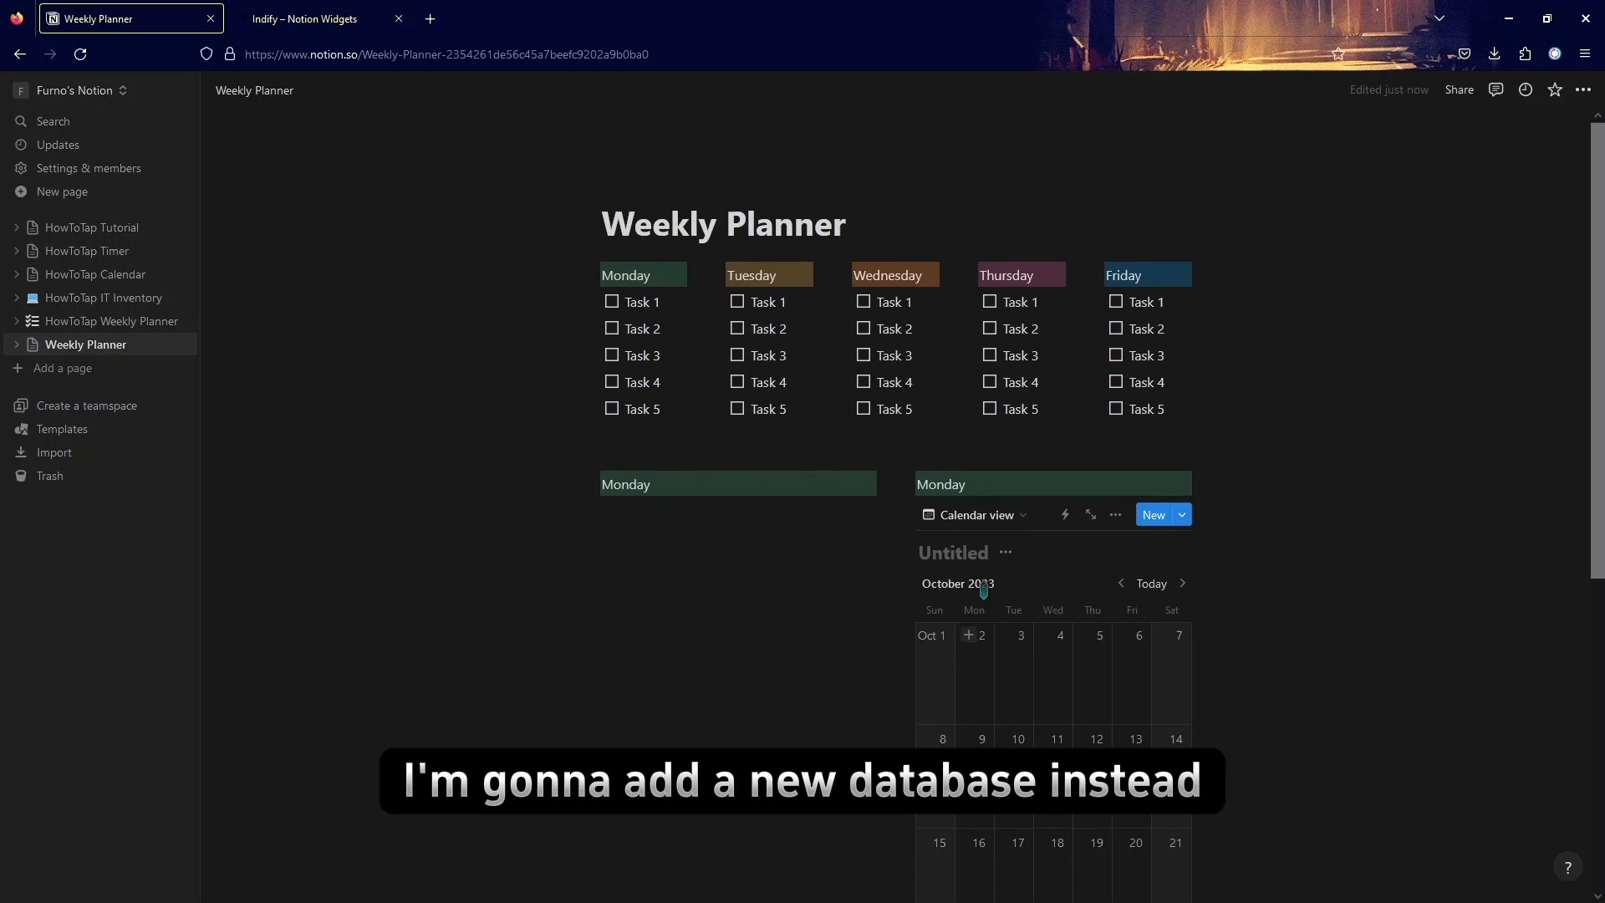
type("Activity Planner")
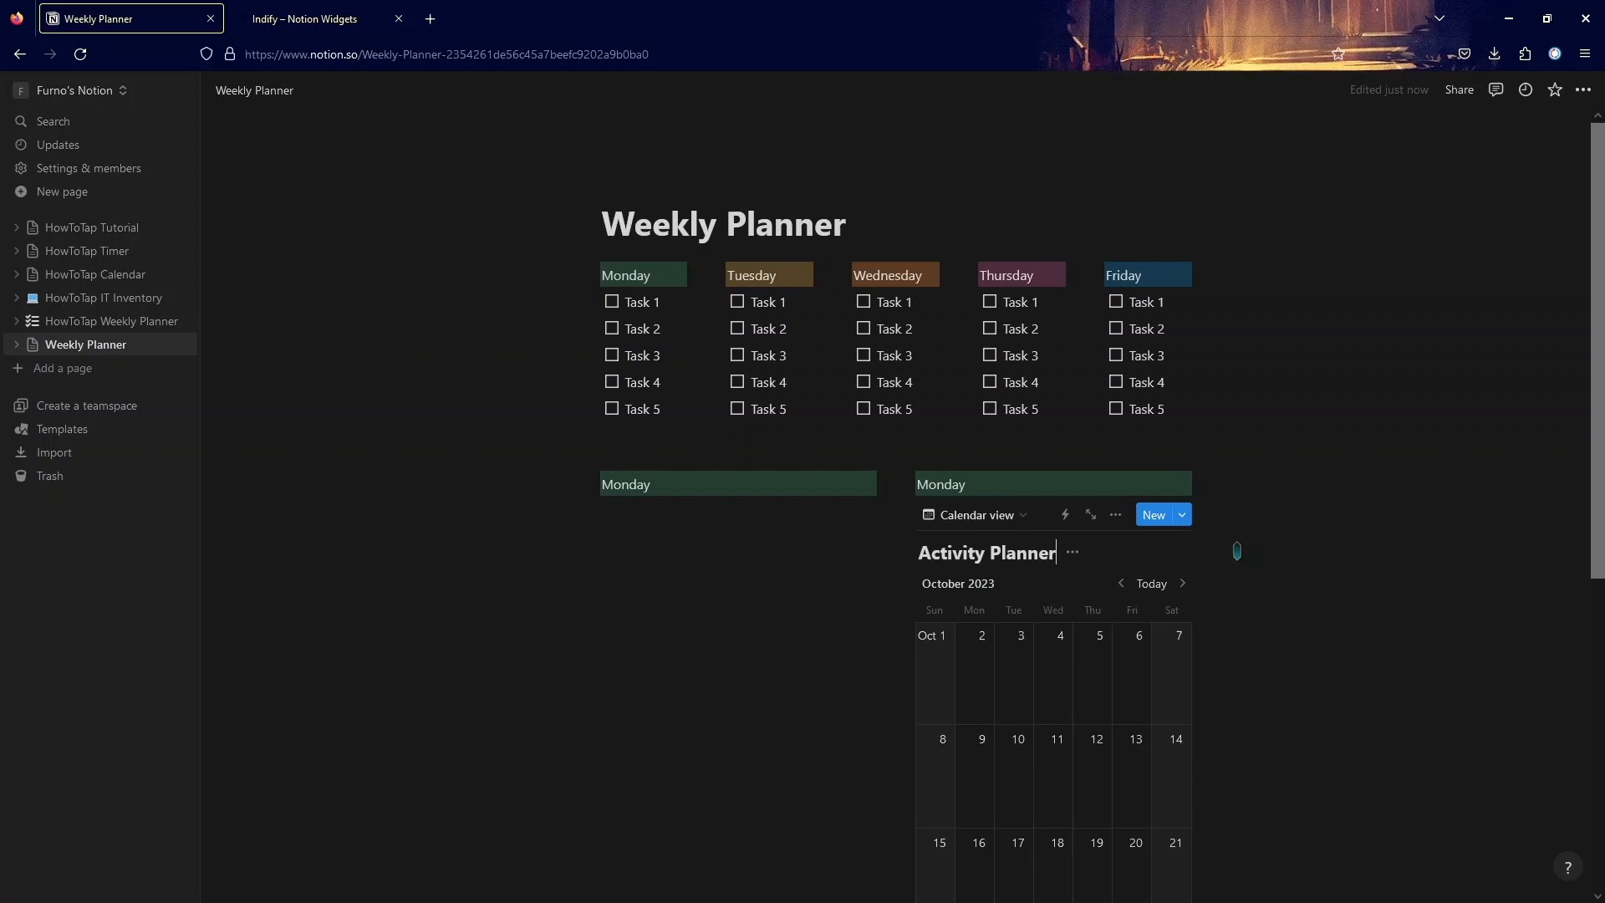
Step: Move the Activity Planner calendar out of its column so it spans the full width below the two Monday blocks
left_click_drag(905, 514, 1212, 487)
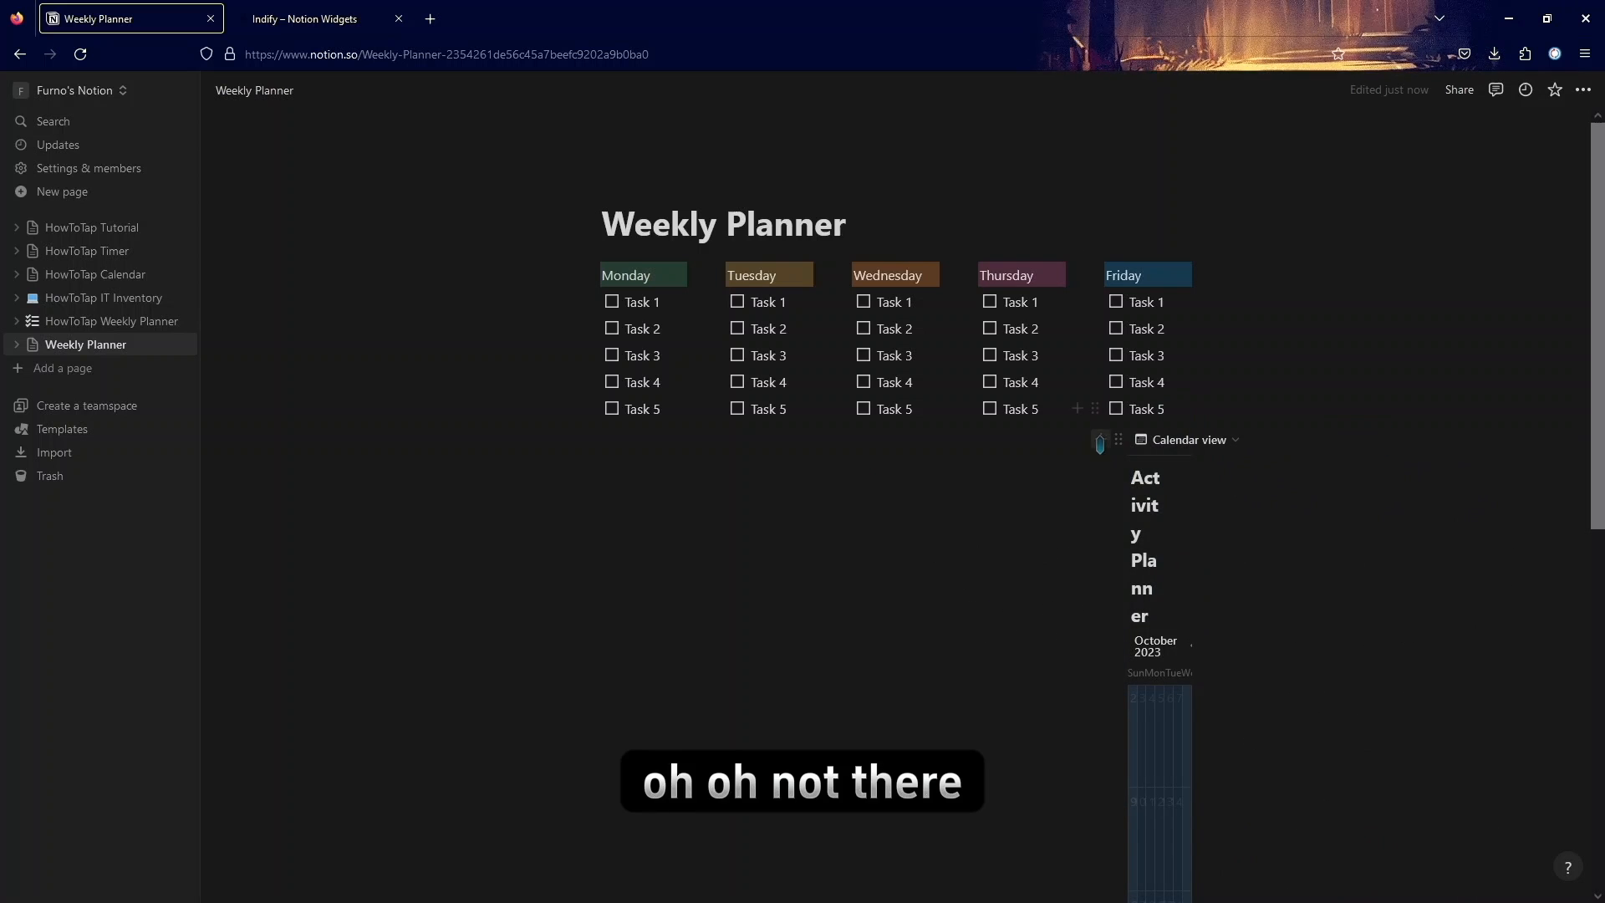
left_click_drag(1118, 438, 895, 656)
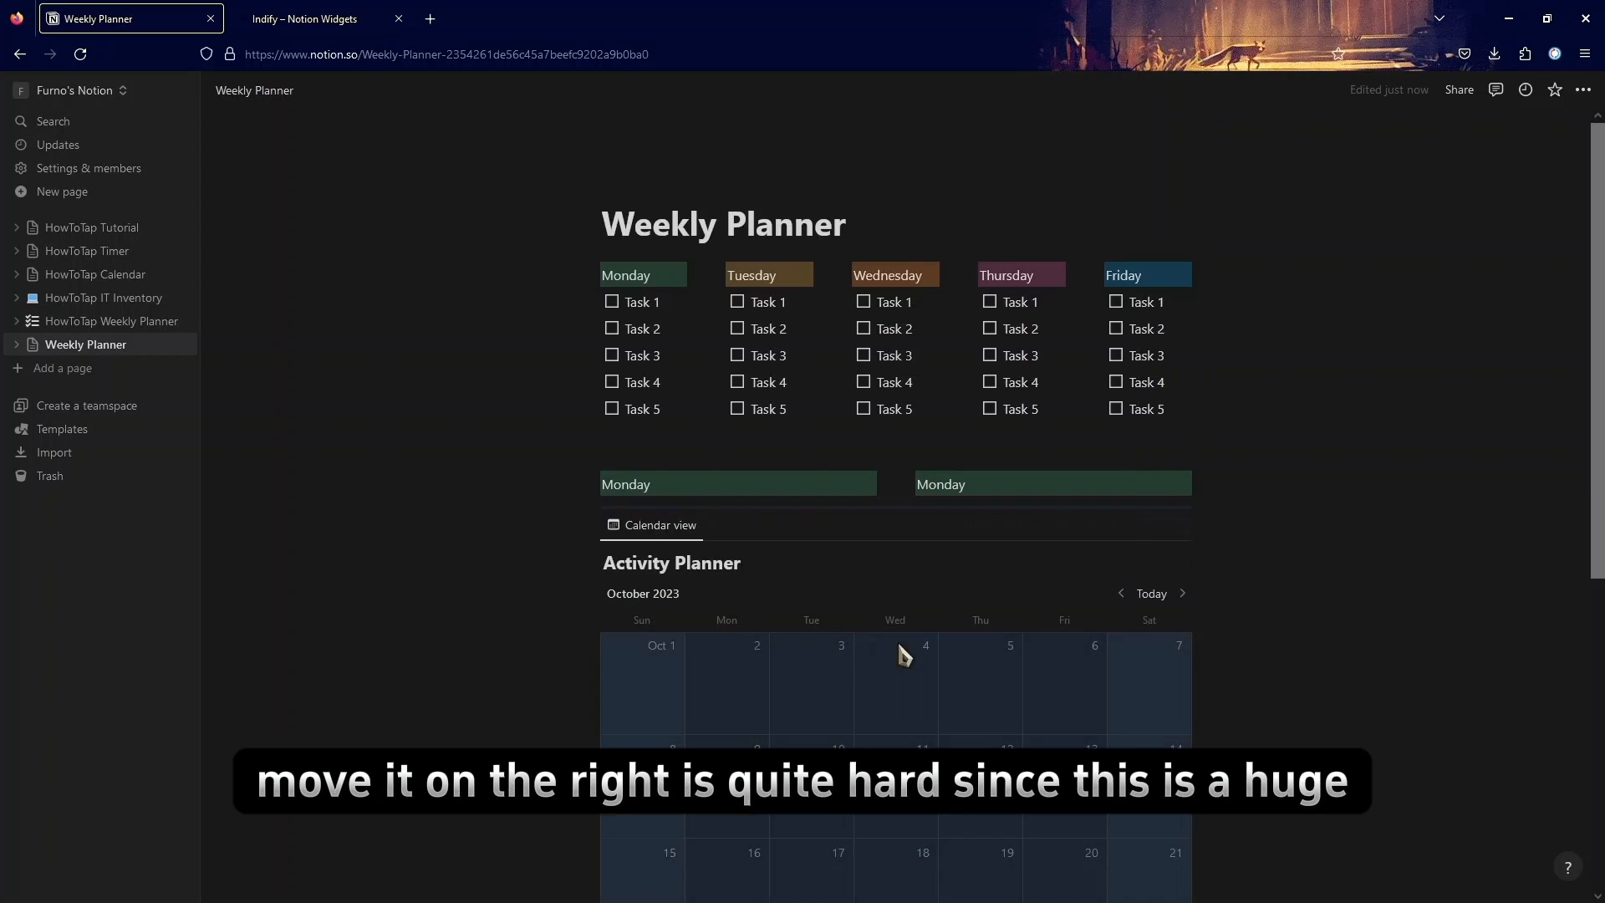
scroll(803, 549, "down", 1)
scroll(803, 552, "down", 2)
scroll(802, 552, "up", 2)
scroll(803, 552, "down", 5)
scroll(802, 552, "up", 5)
scroll(800, 547, "up", 2)
scroll(799, 555, "down", 5)
scroll(752, 552, "up", 5)
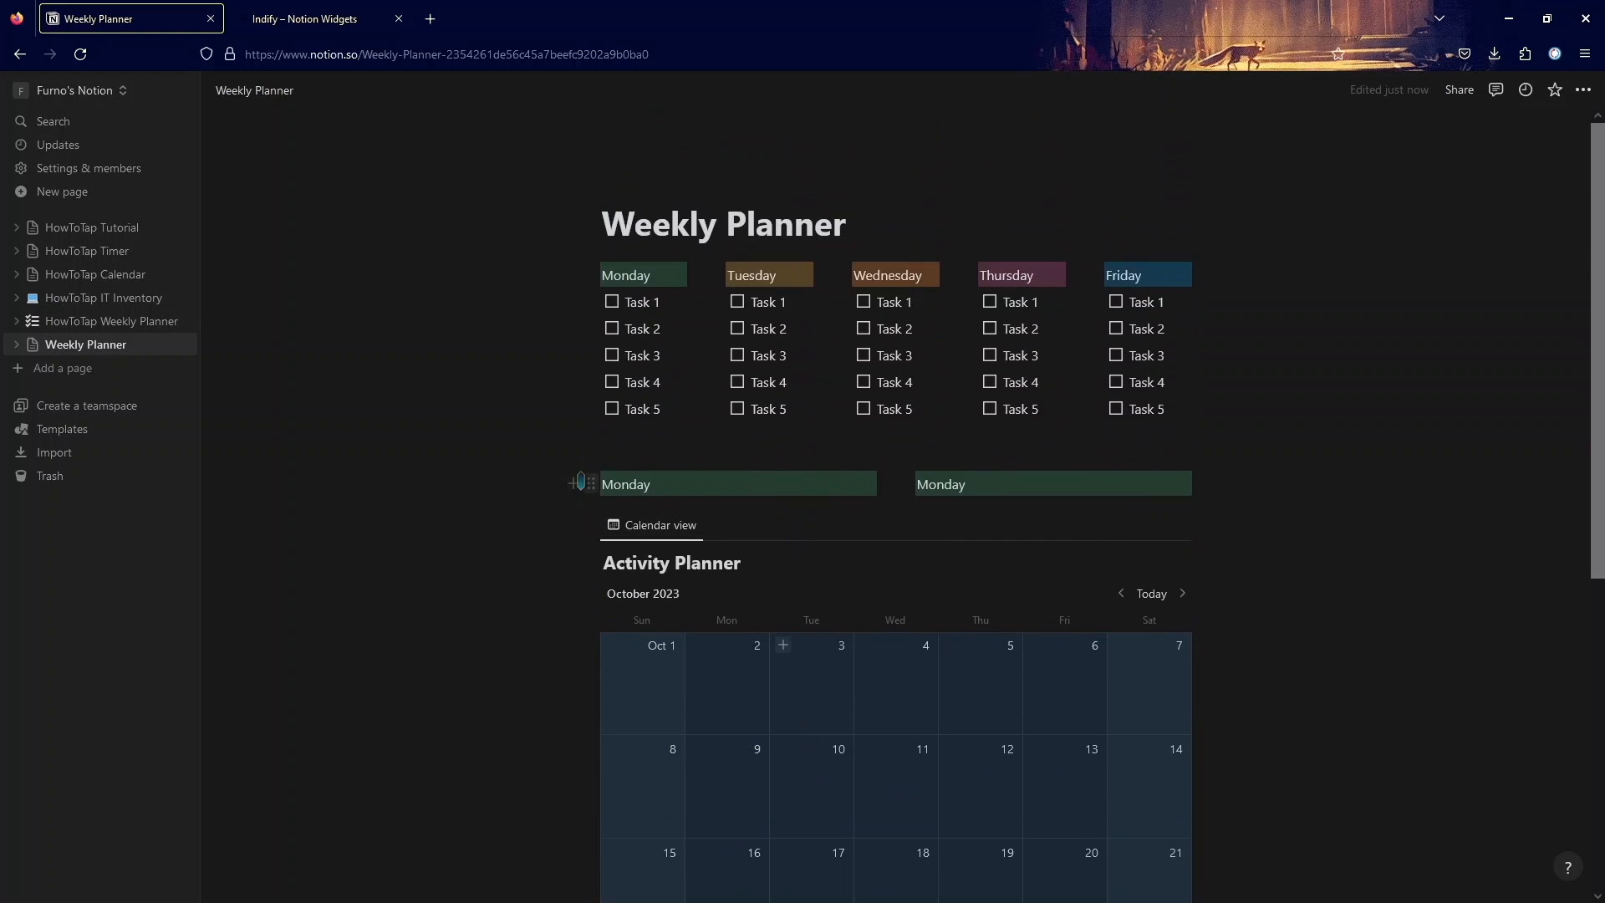
Step: Rename the two Monday blocks above the calendar "Saturday" and "Sunday", in that order
left_click(749, 485)
key("BackSpace")
key("BackSpace")
key("BackSpace")
key("BackSpace")
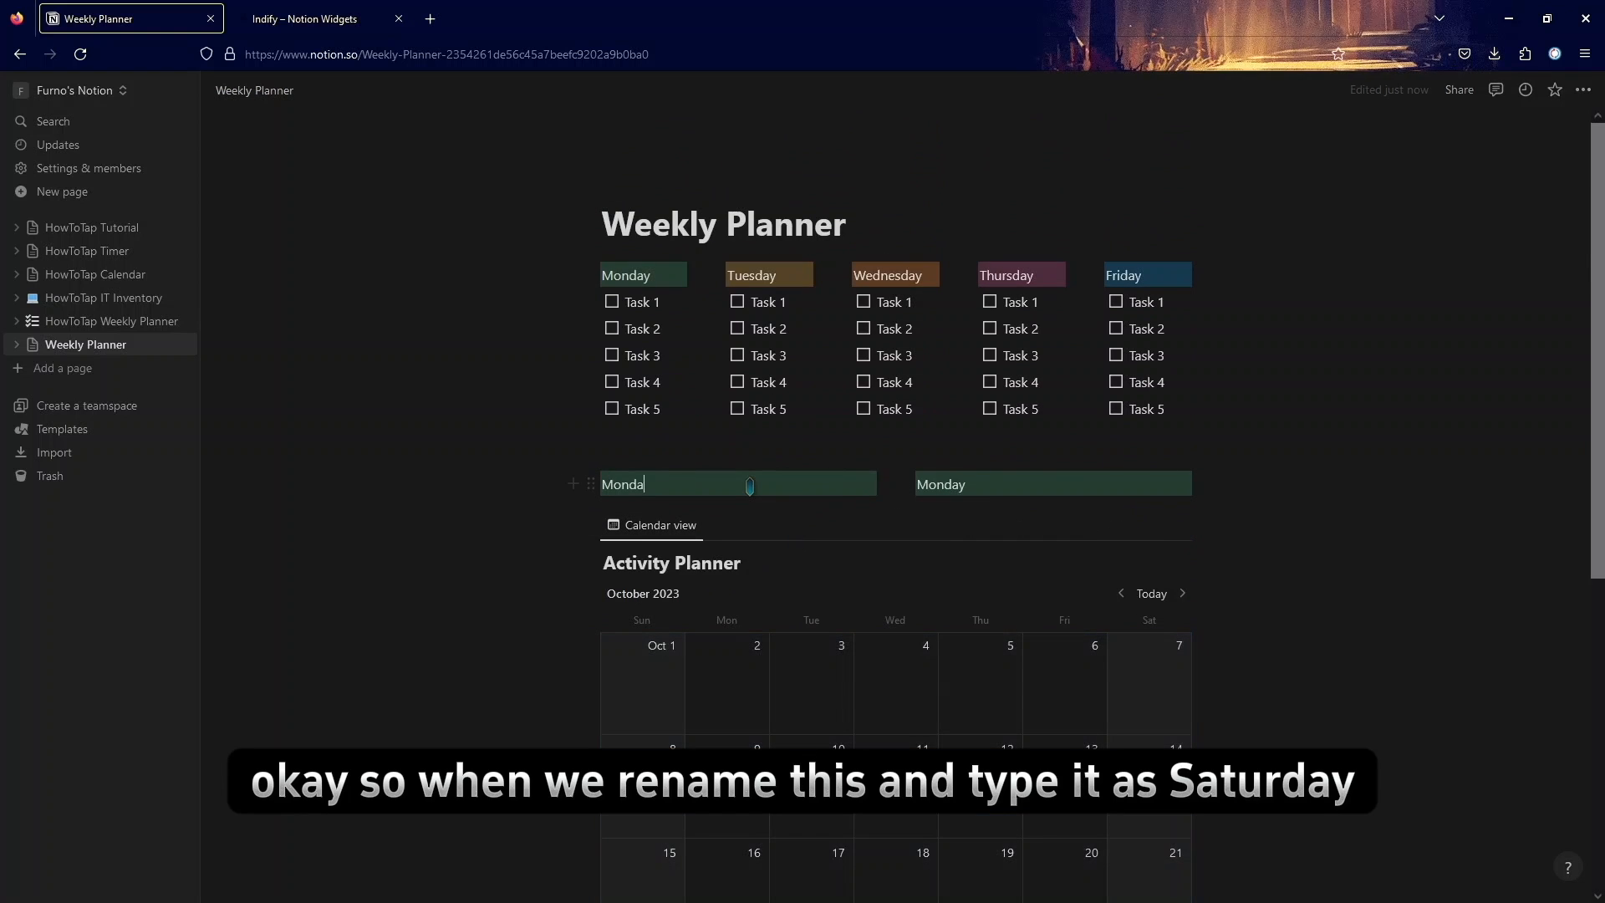
key("BackSpace")
type("S")
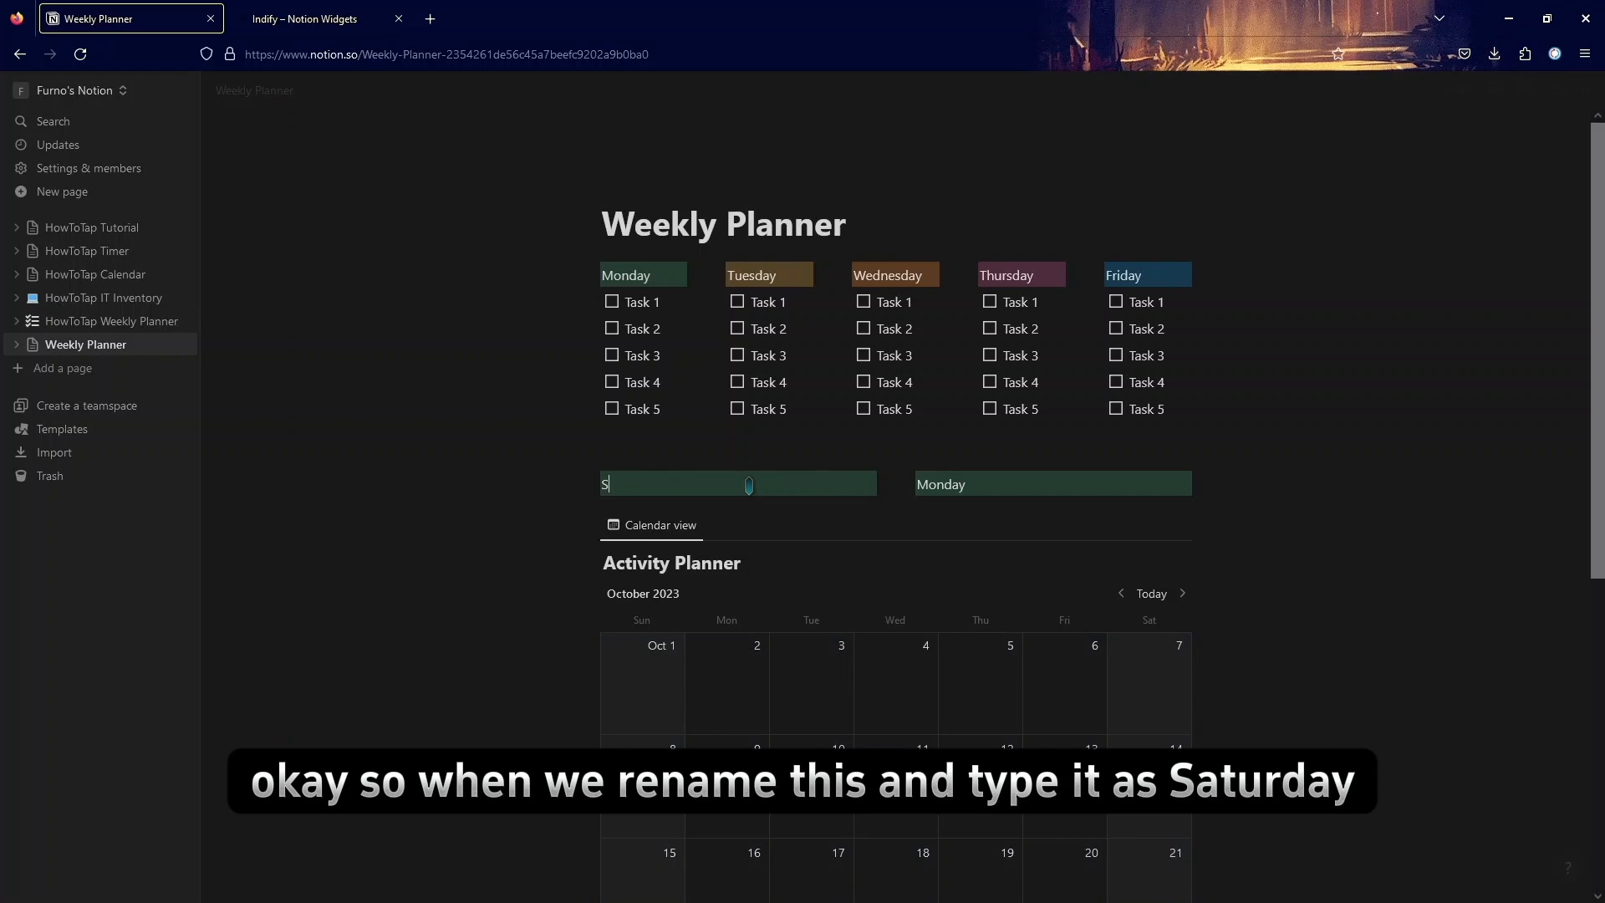
type("aturday")
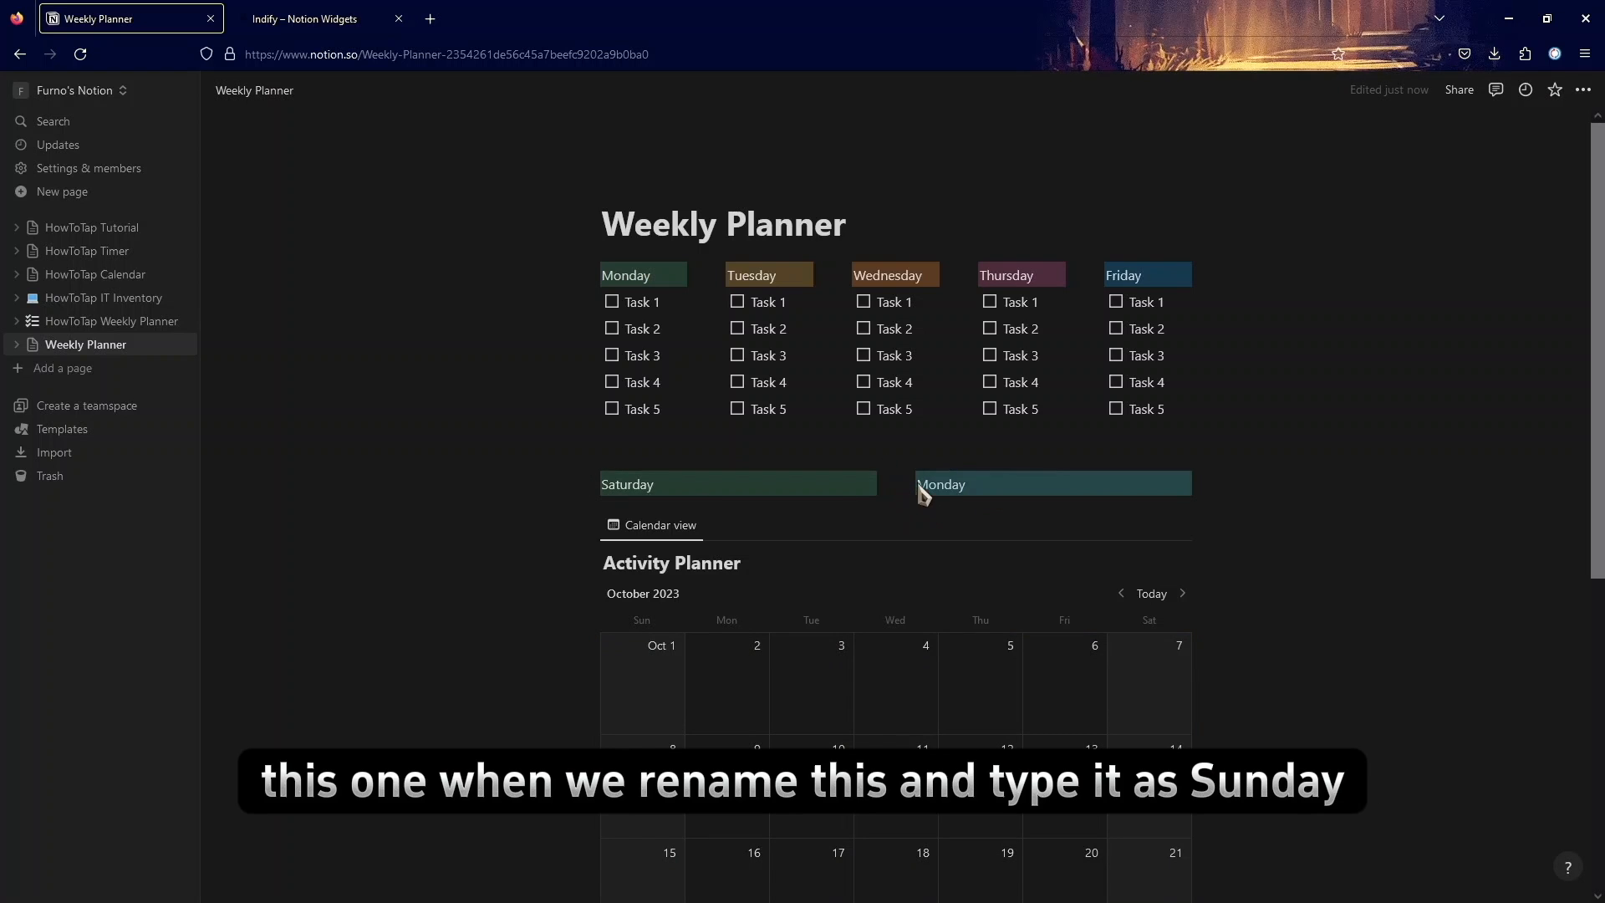
left_click_drag(975, 479, 939, 480)
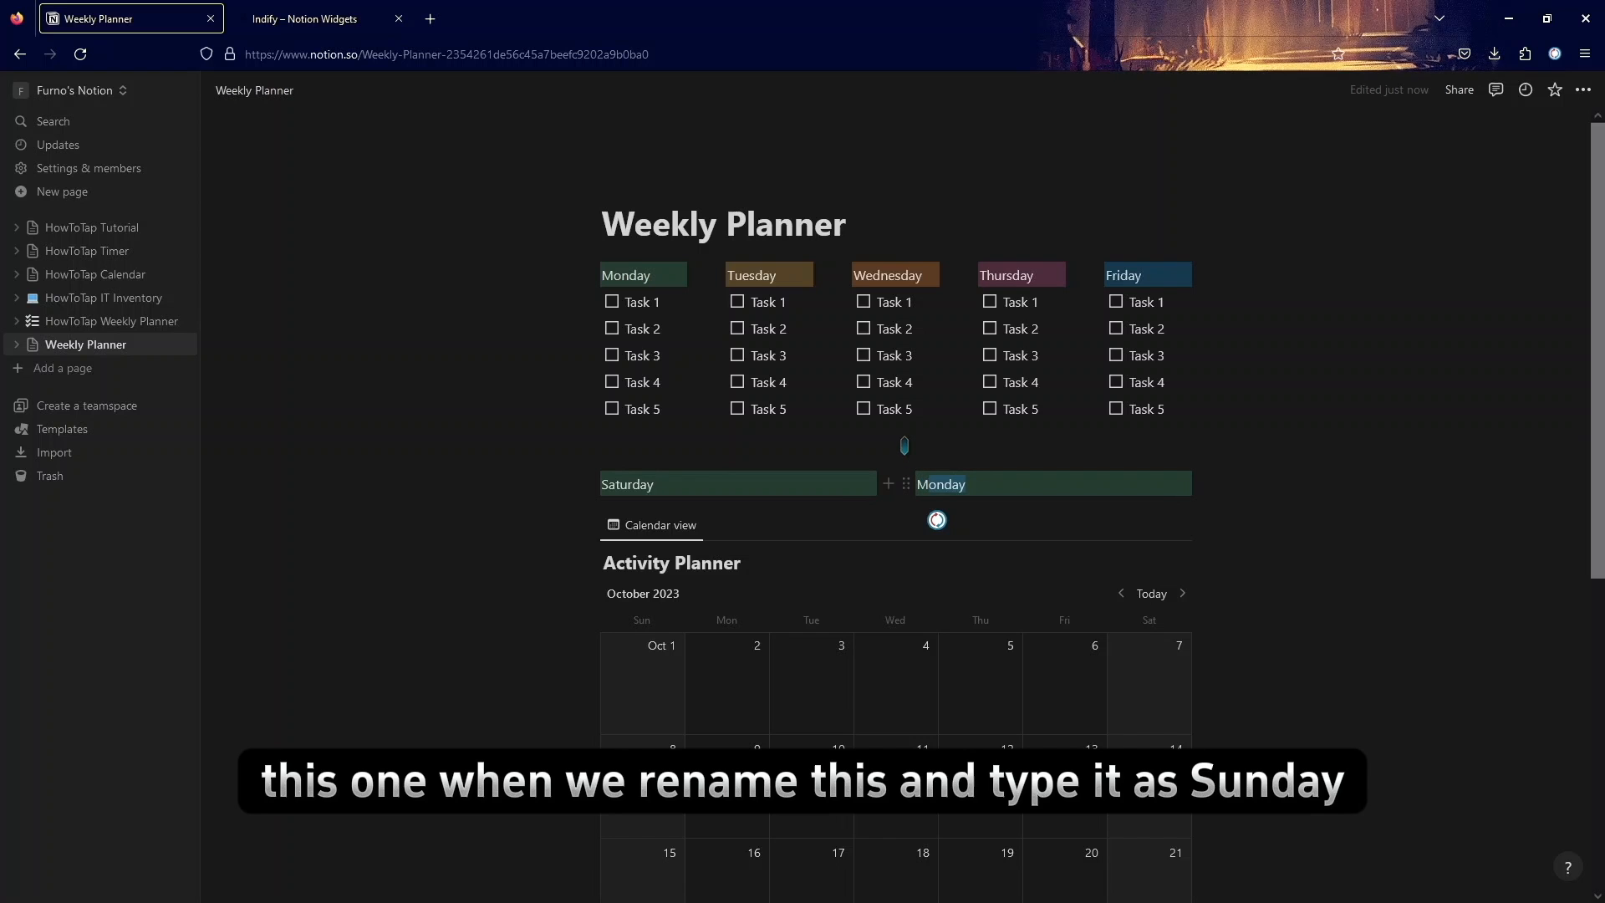
type("unday")
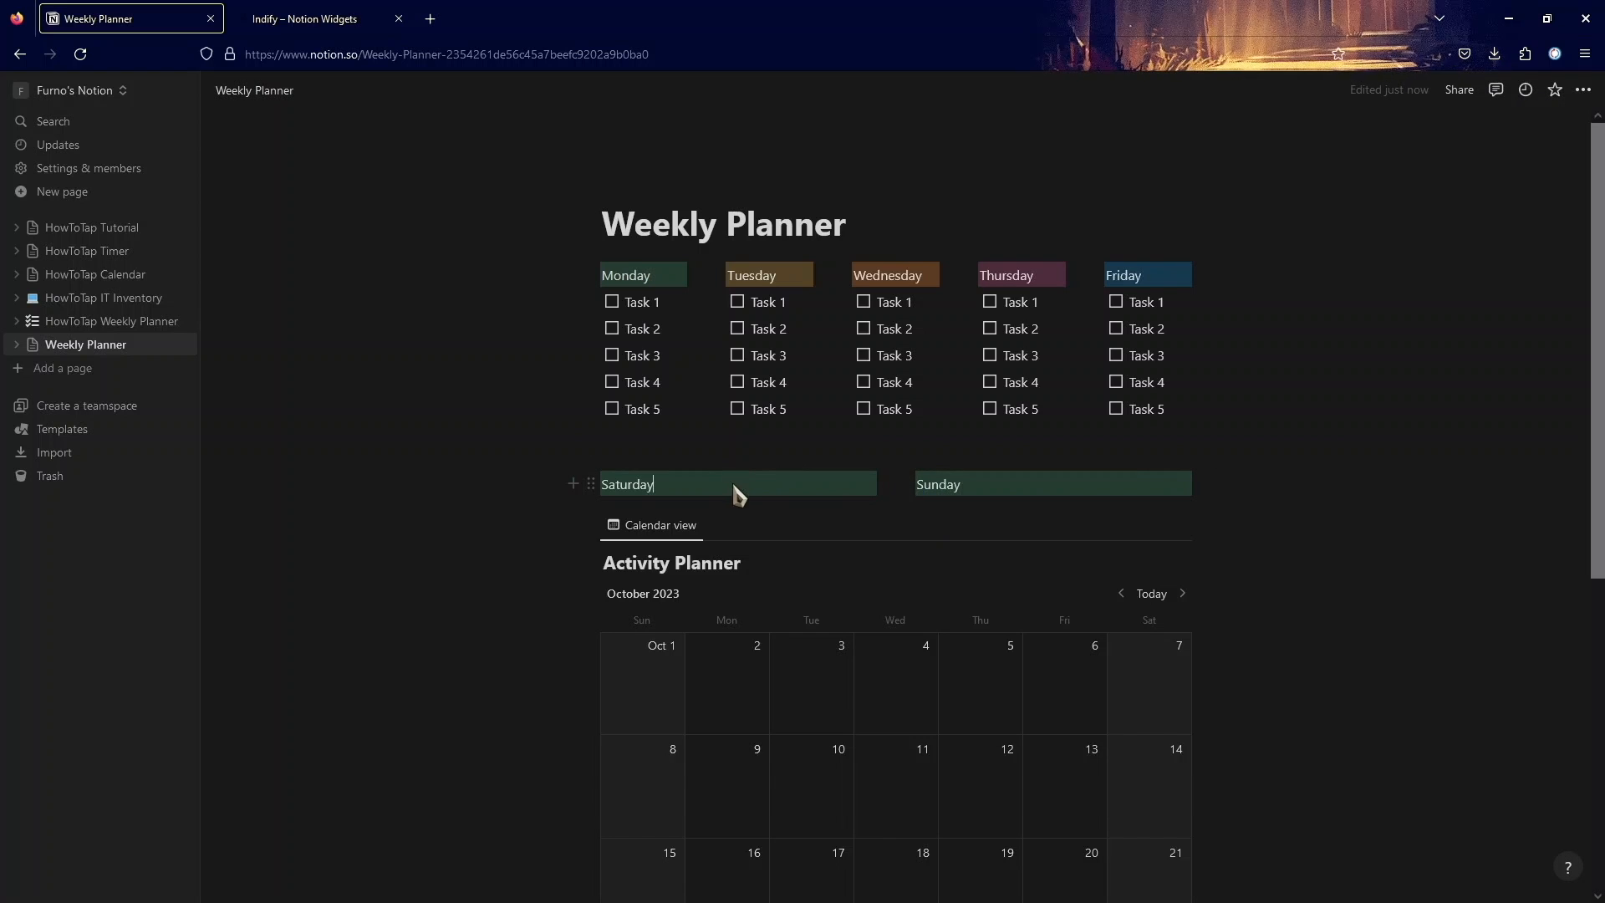
Step: Give the Saturday block an orange background and the Sunday block a pink background
left_click(591, 485)
mouse_move(447, 599)
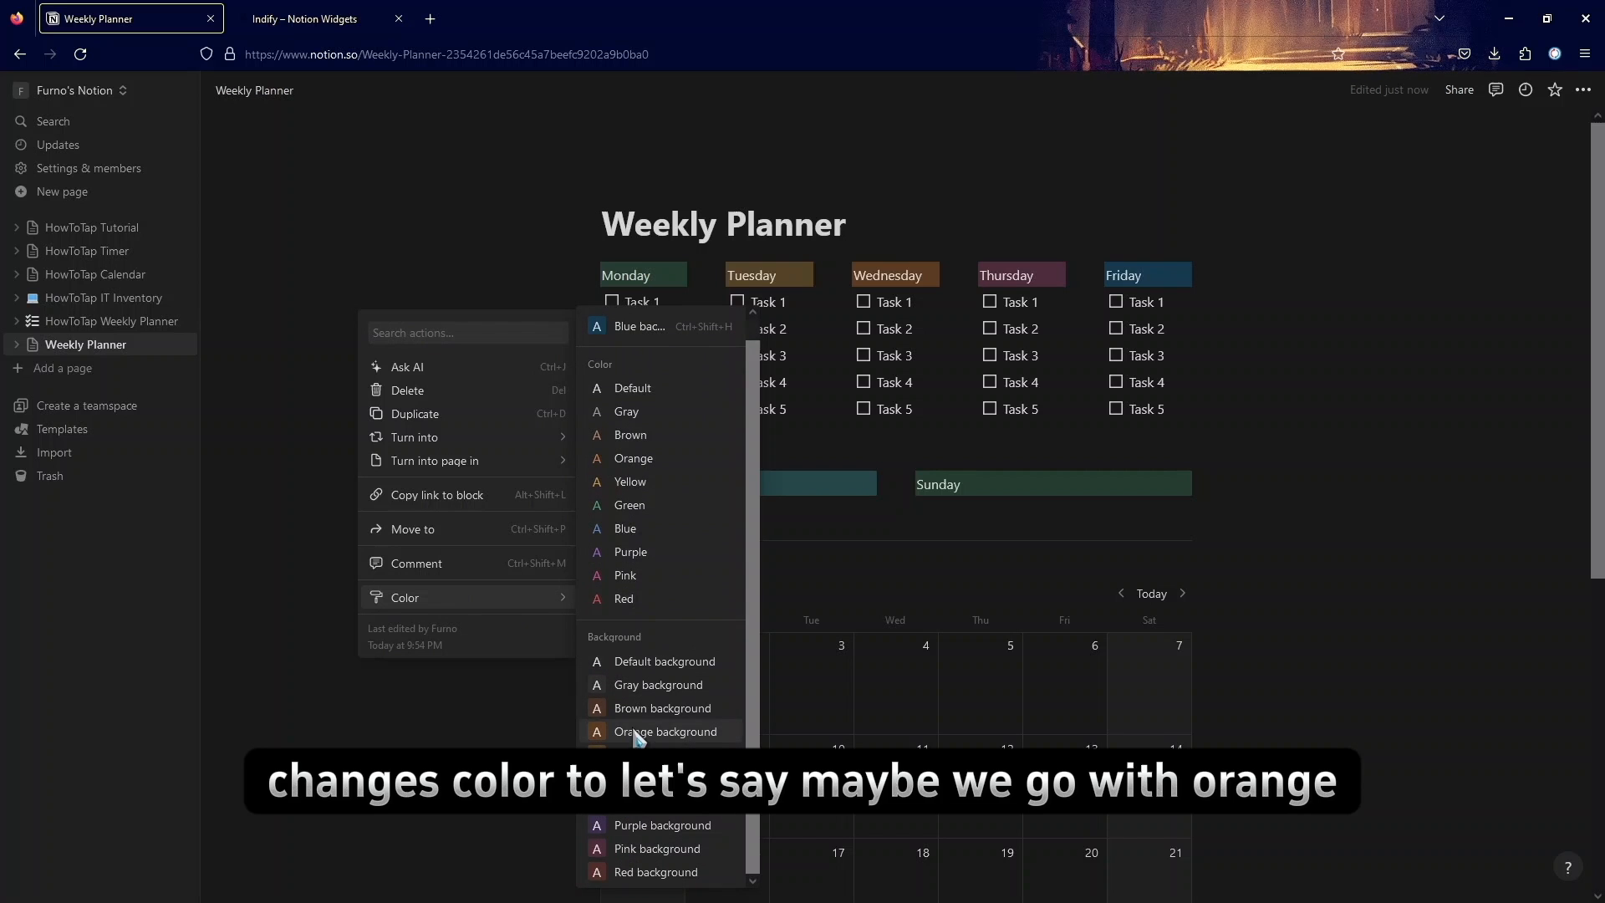
left_click(637, 732)
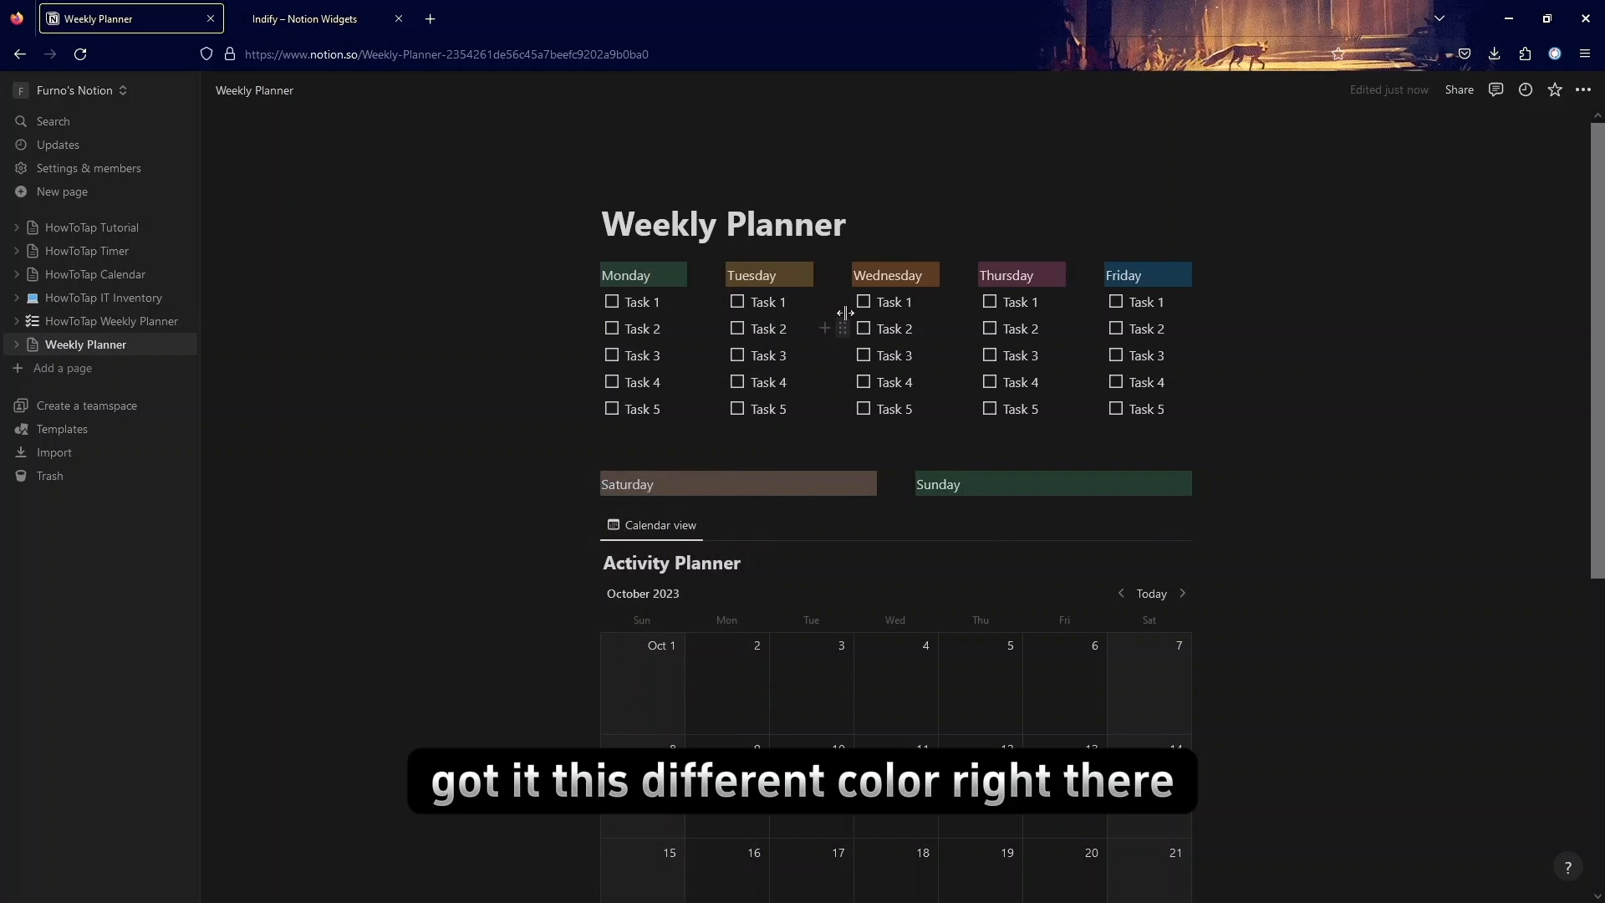
left_click(907, 484)
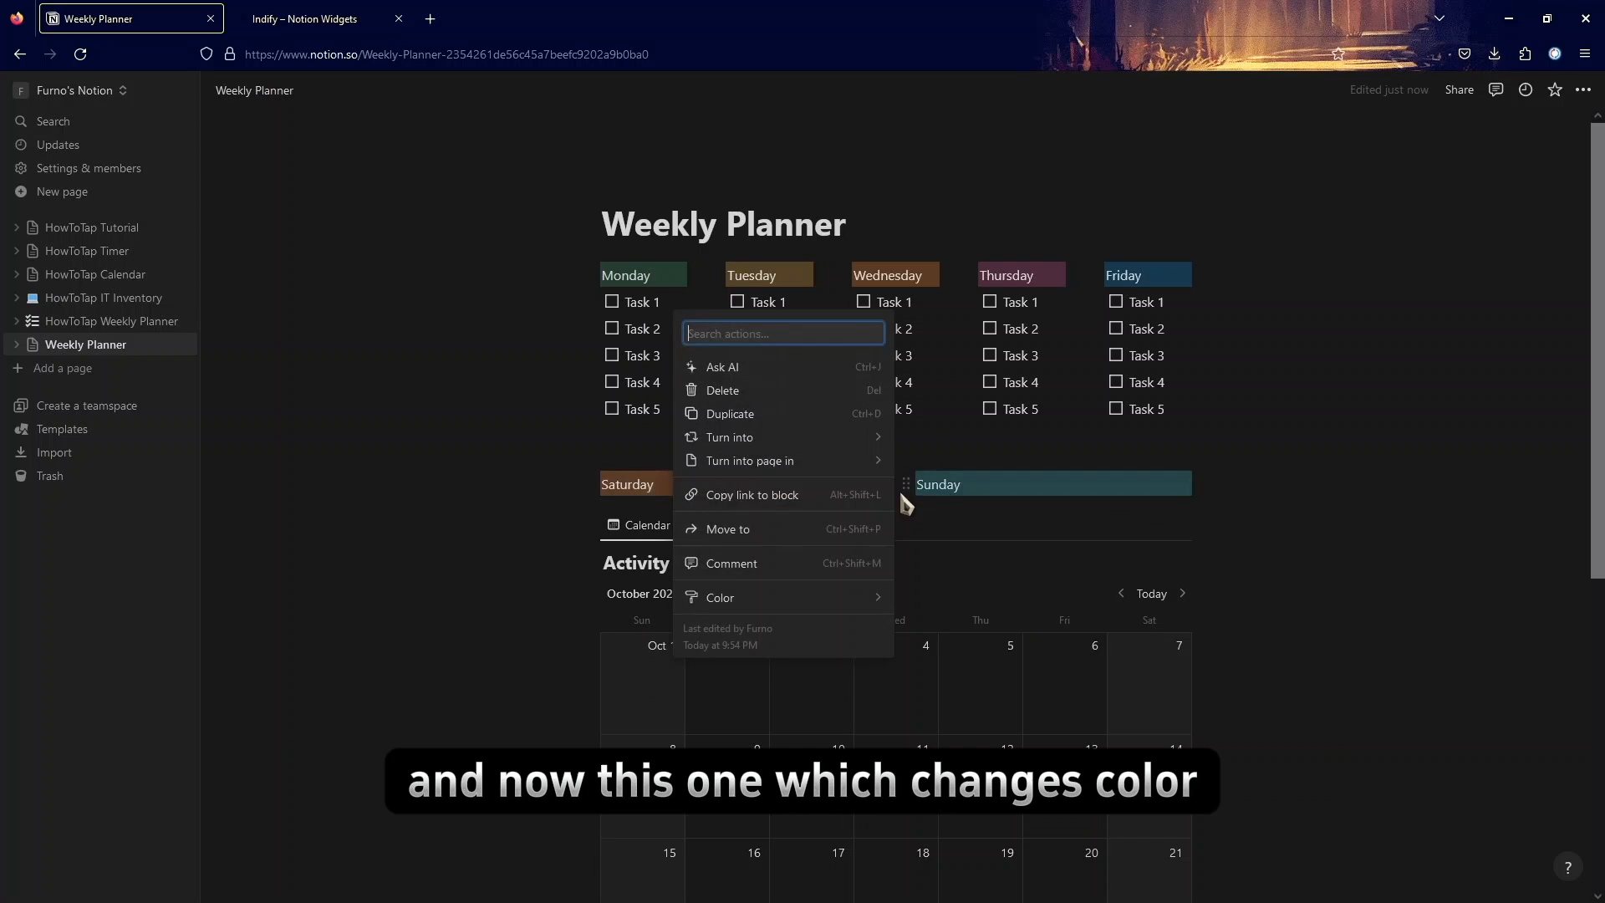
mouse_move(779, 598)
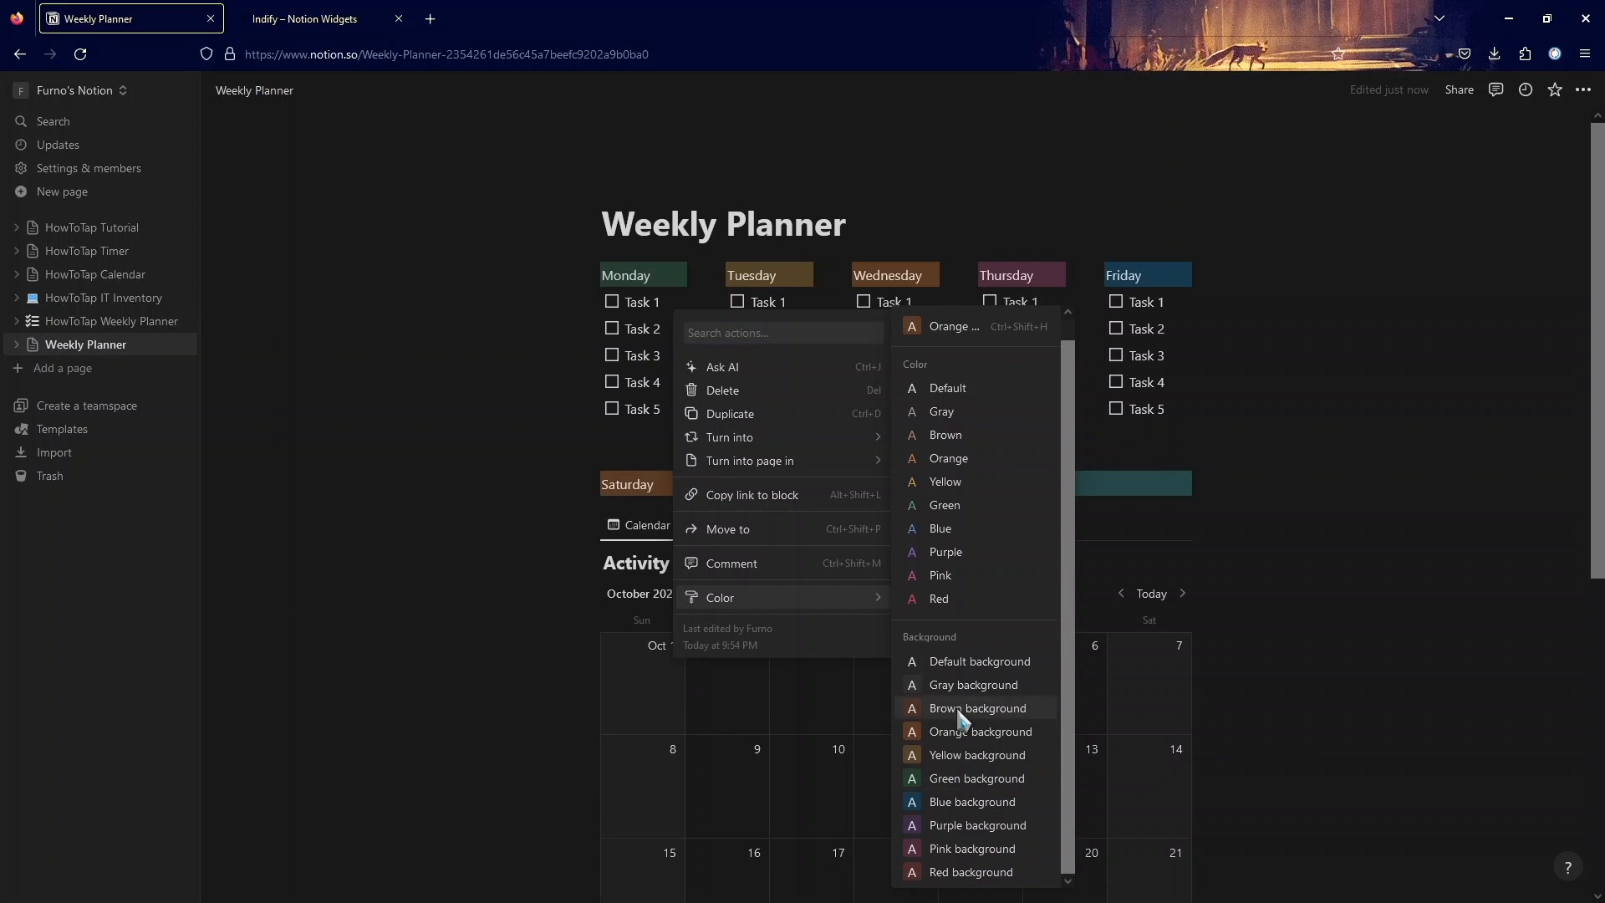
left_click(942, 851)
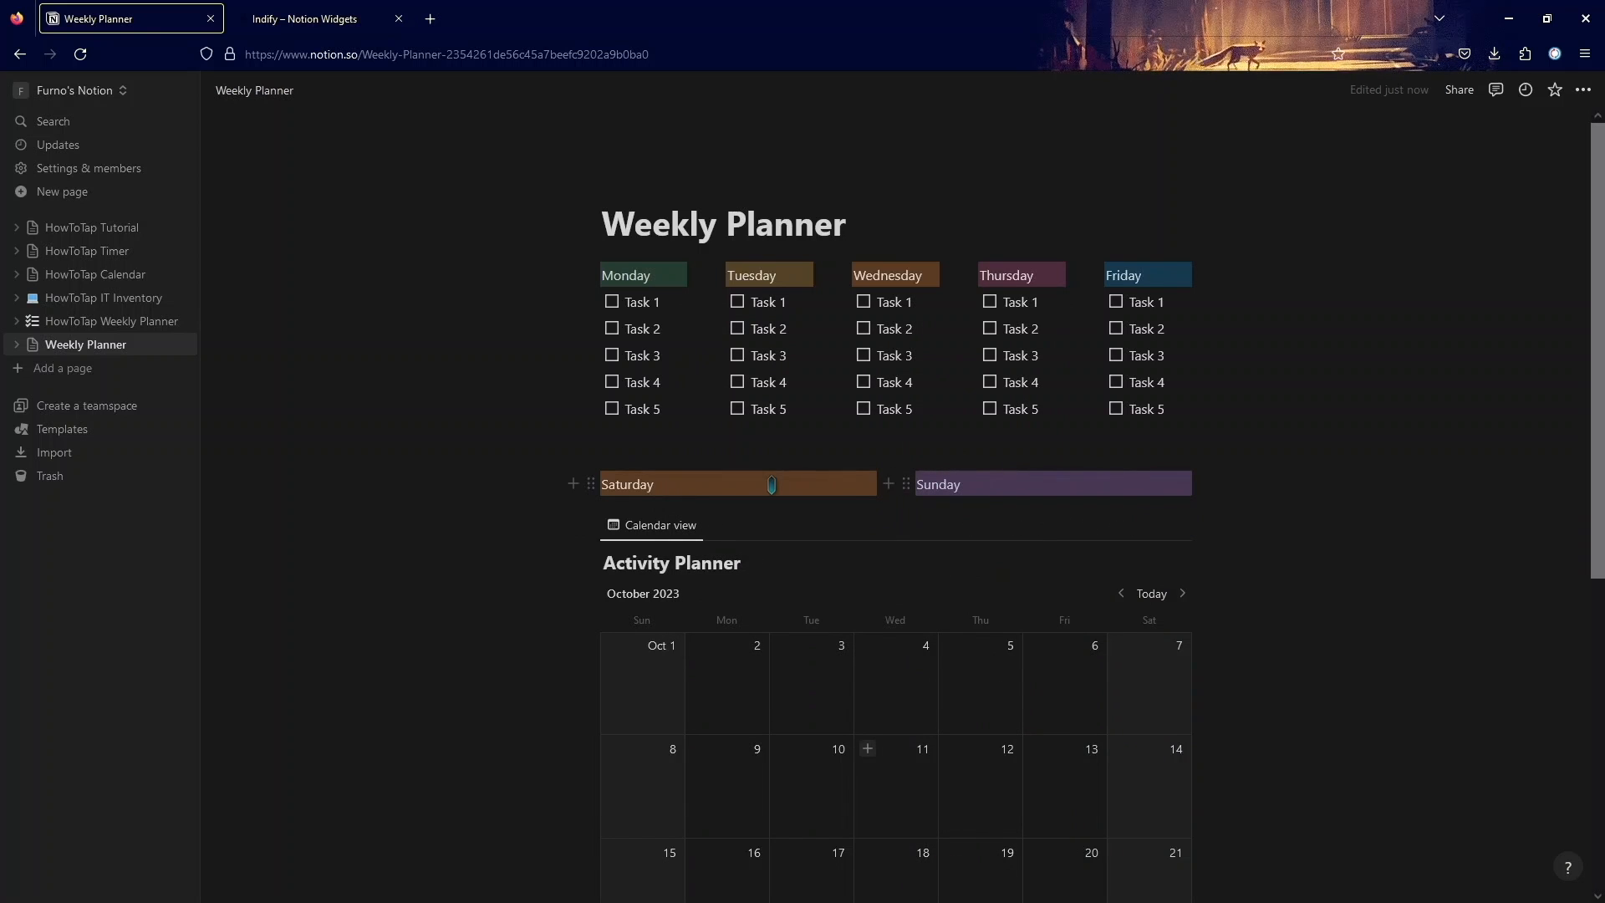
Step: Paste the to-do list Task 1 through Task 5 under both the Saturday and Sunday blocks
left_click(729, 482)
key("Return")
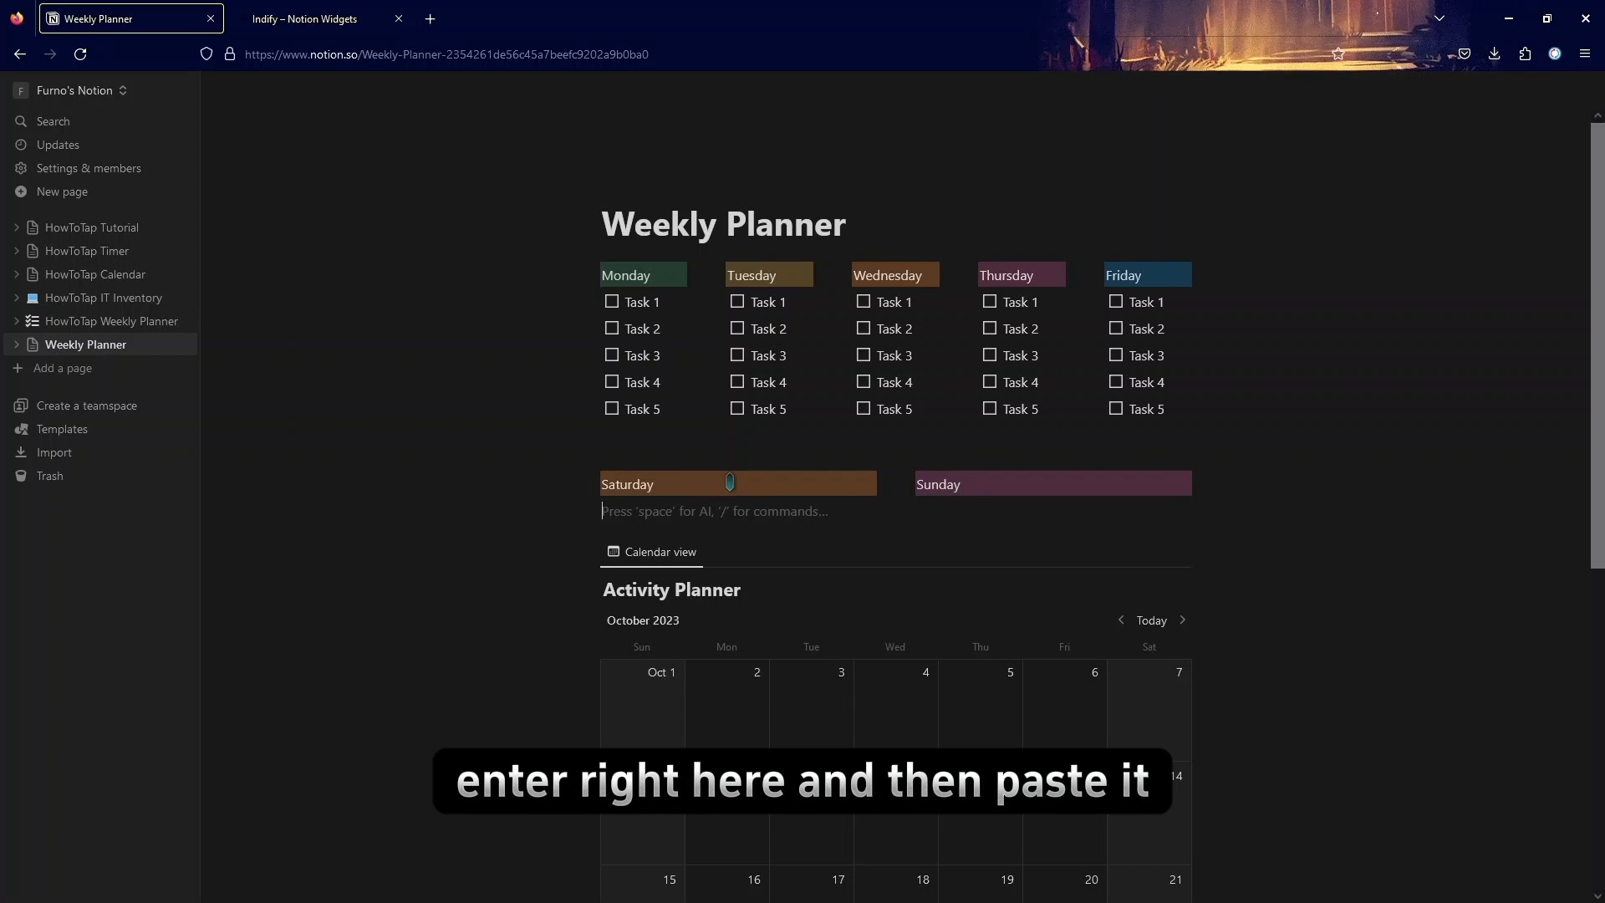
type("Task 1 Task 2 Task 3 Task 4 Task 5")
left_click(1060, 483)
key("Return")
type("Task 1 Task 2 Task 3 Task 4 Task 5")
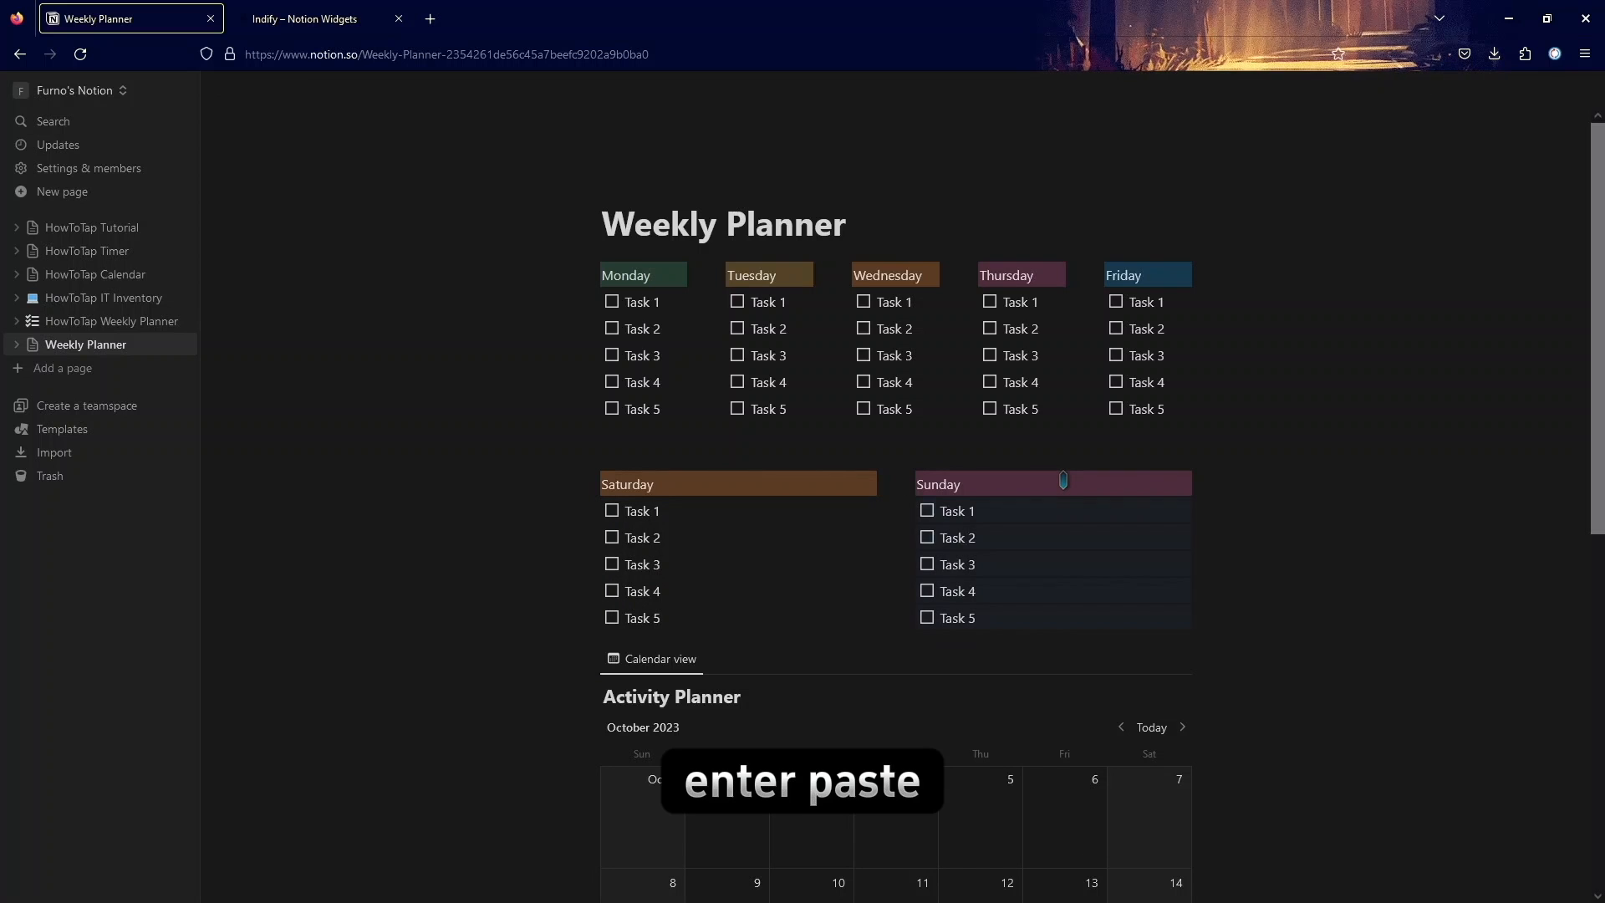
Step: Remove the empty line above the Saturday and Sunday blocks and add a blank line above the Activity Planner calendar
scroll(804, 531, "down", 1)
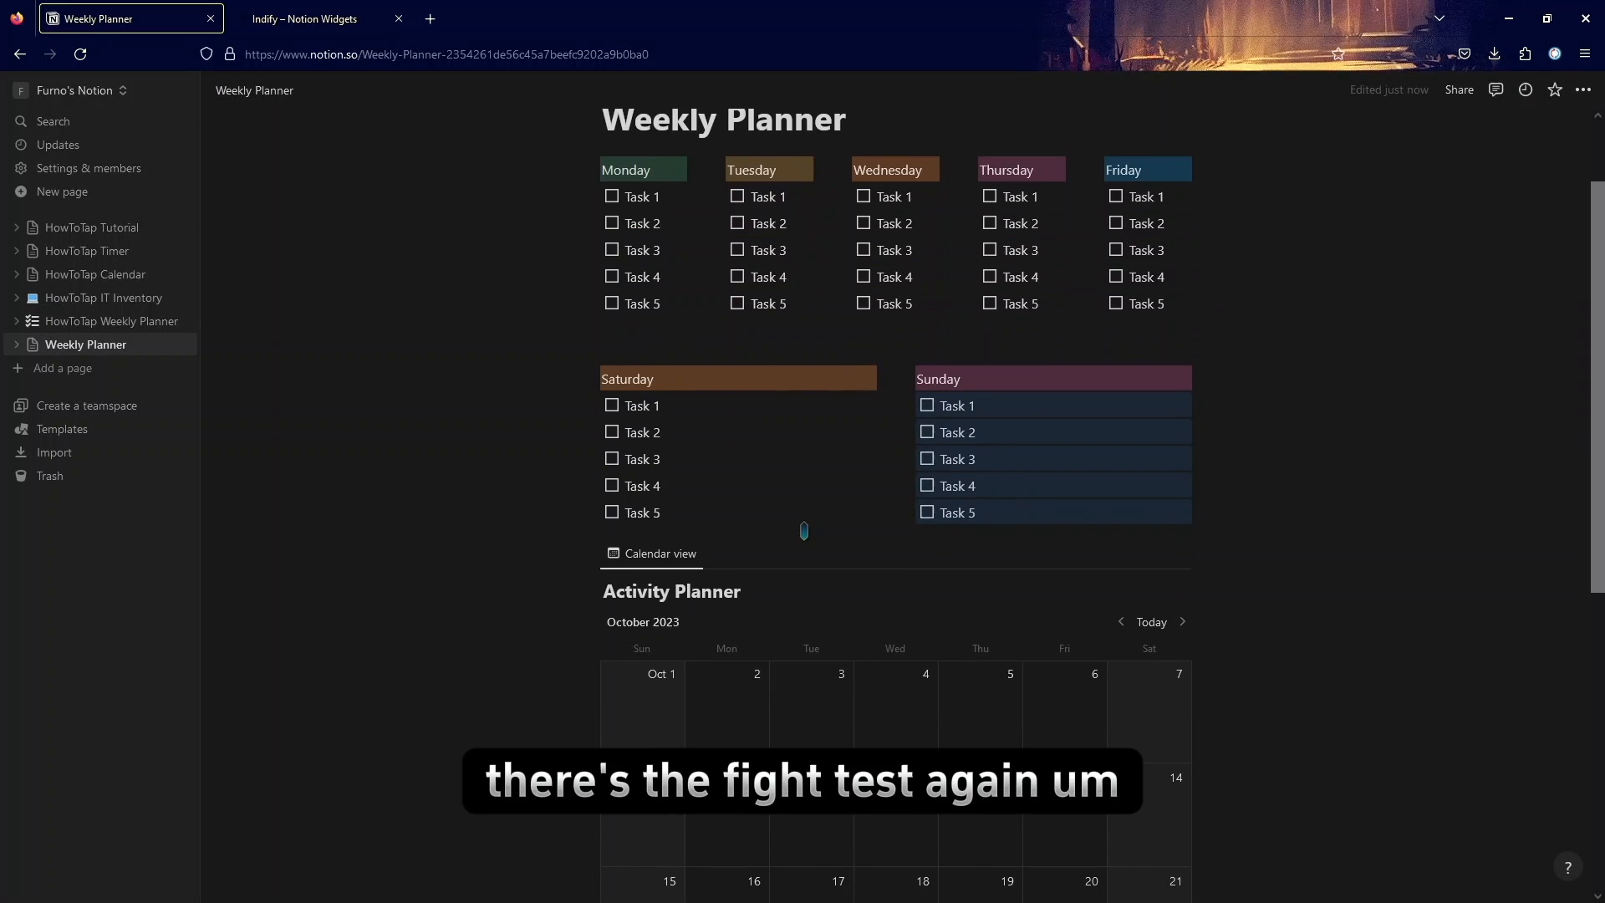
left_click(726, 343)
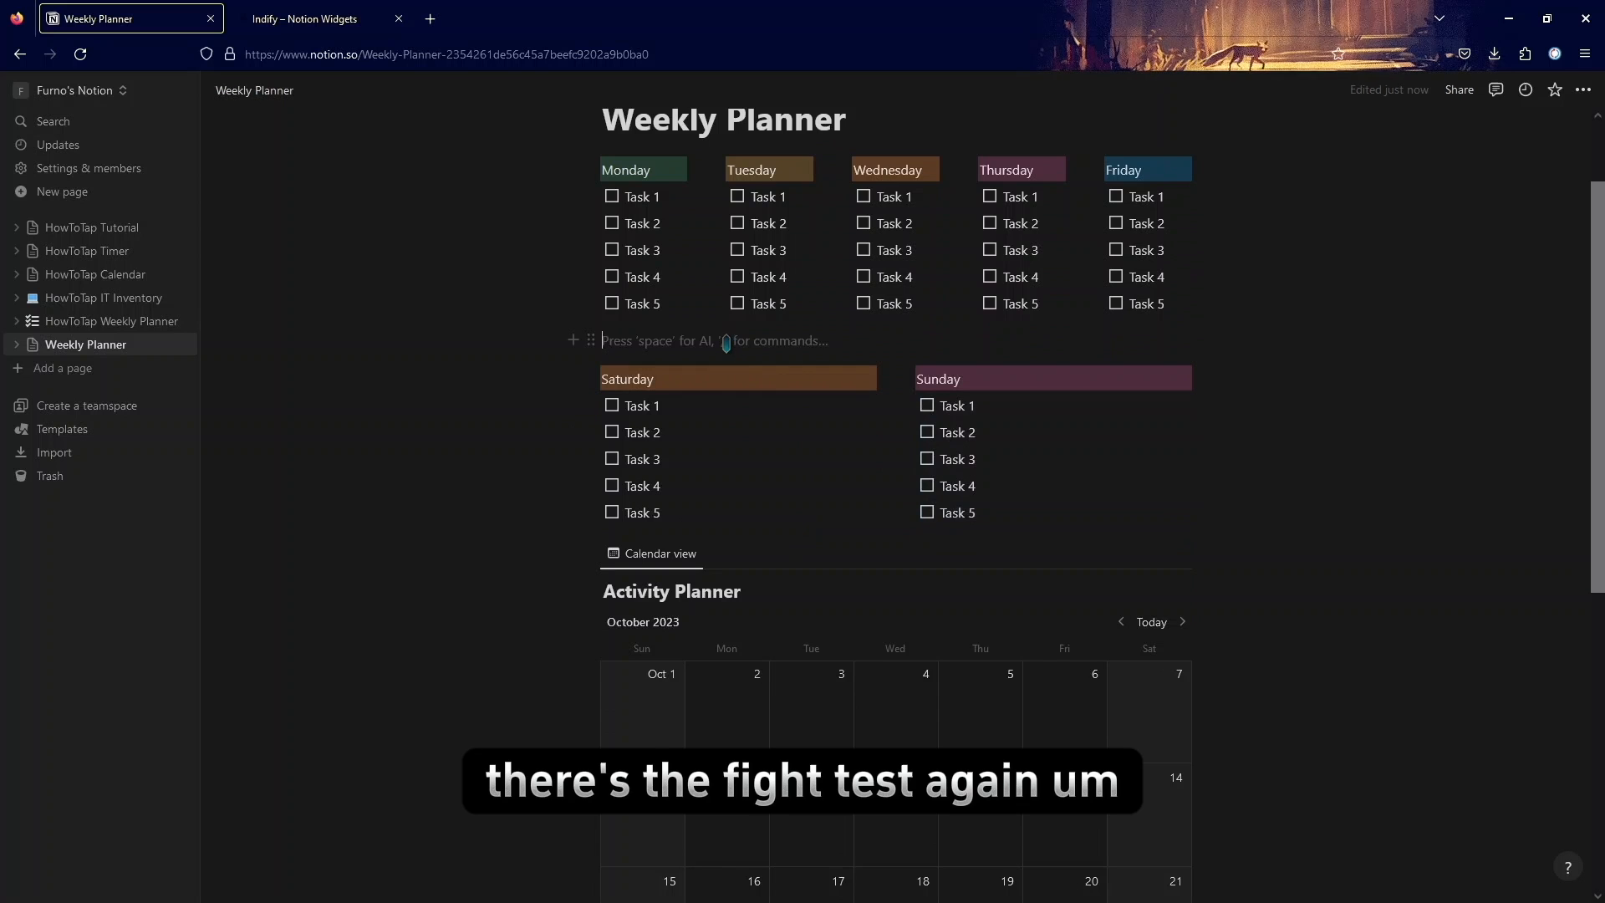
scroll(665, 385, "up", 1)
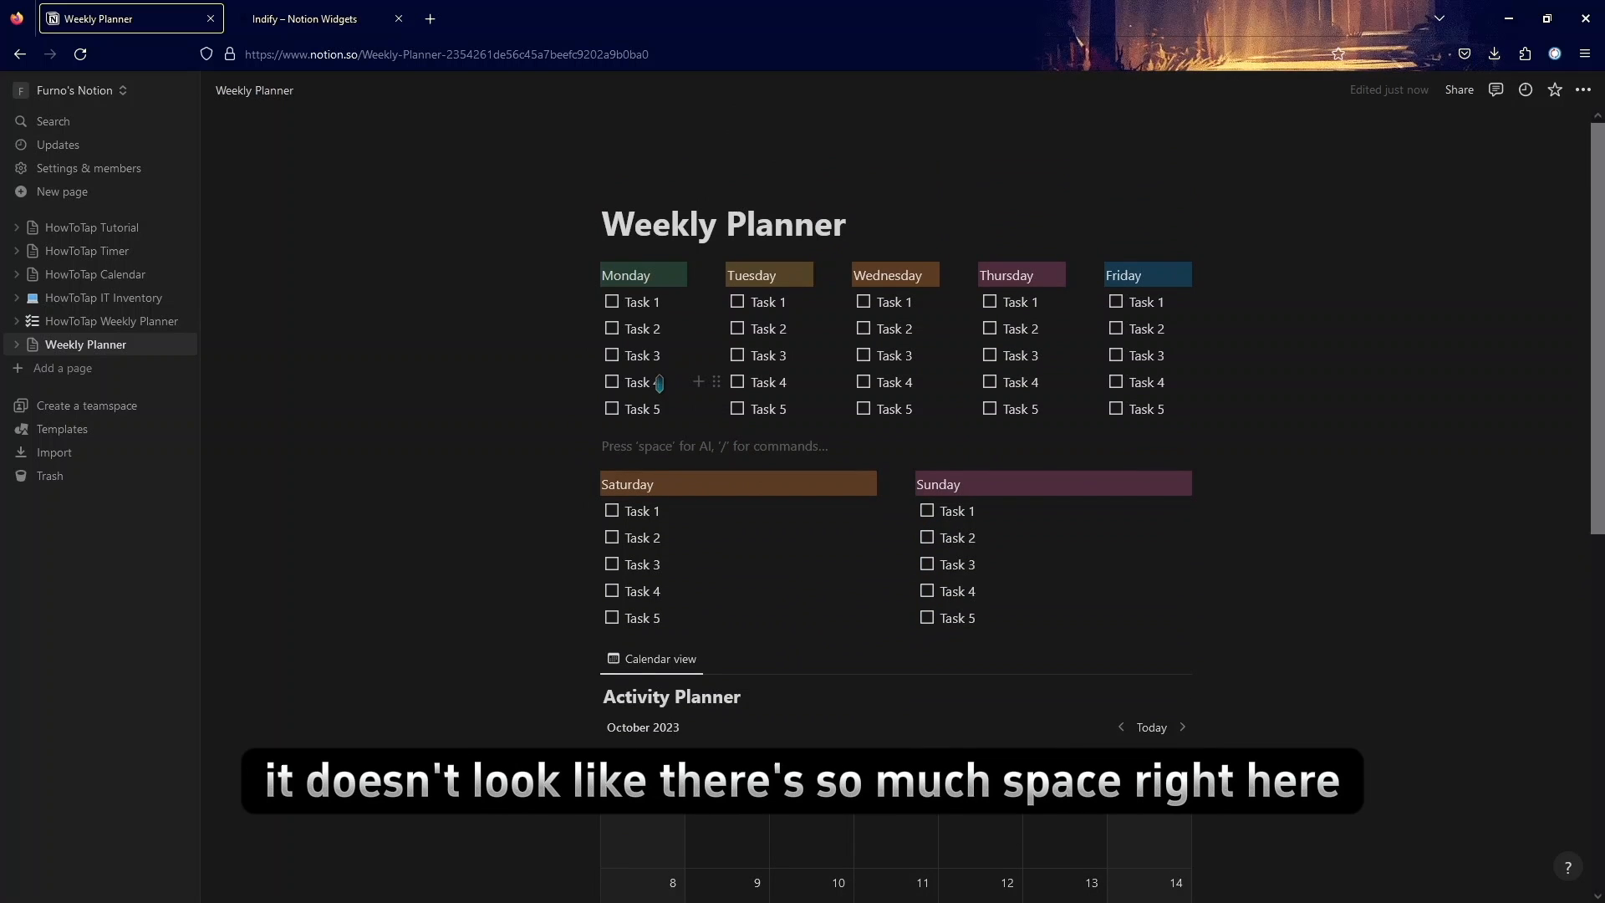
key("BackSpace")
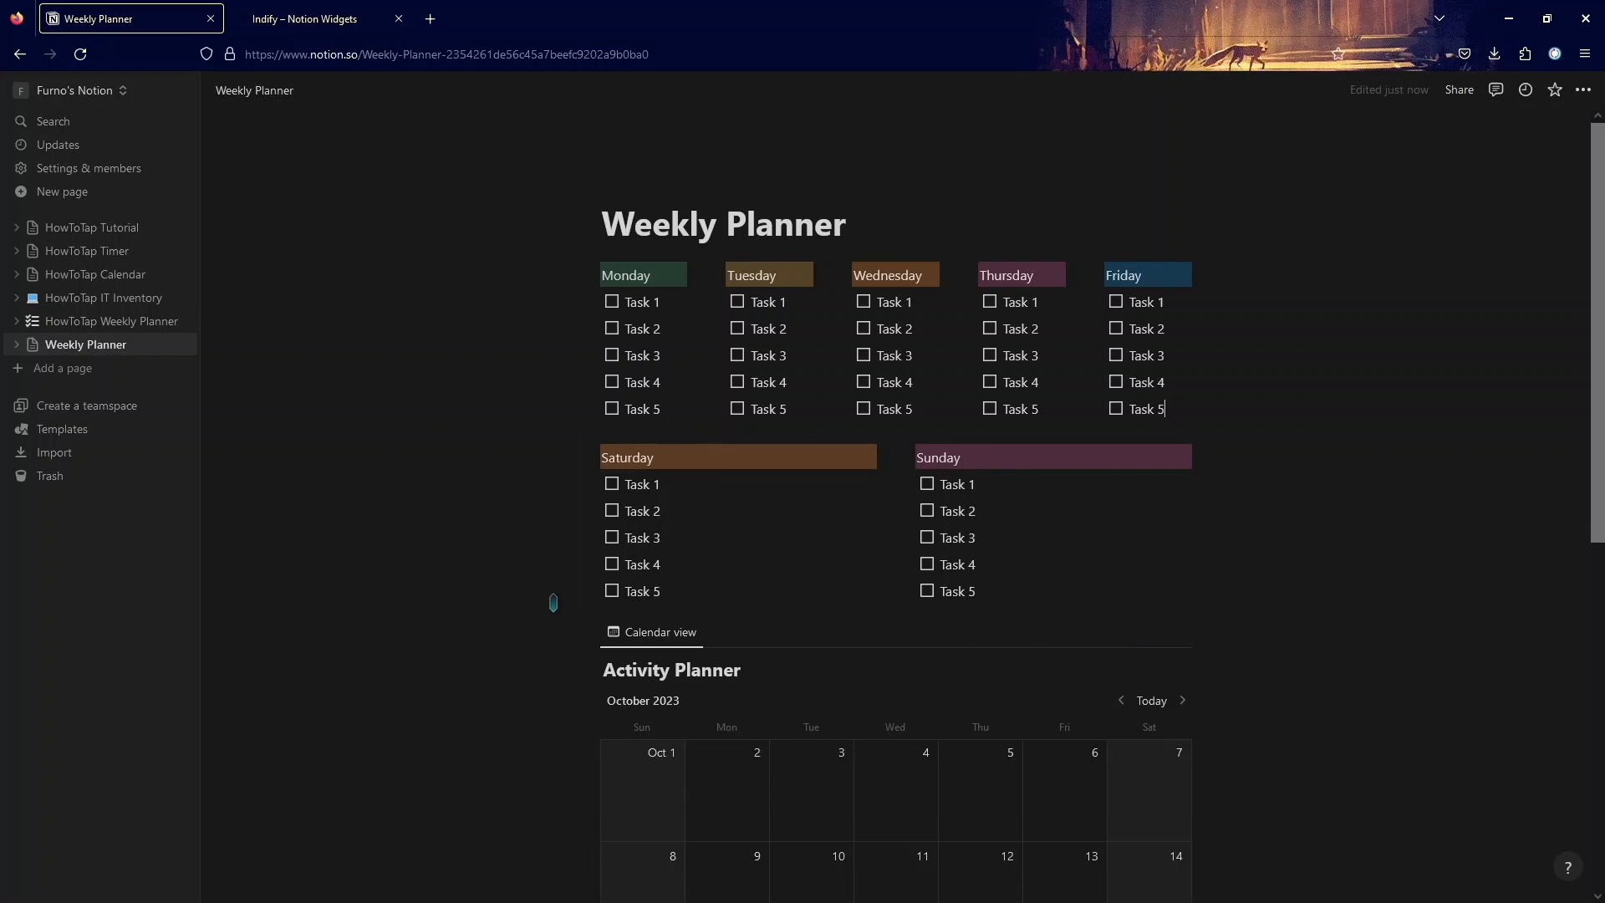
left_click(610, 612)
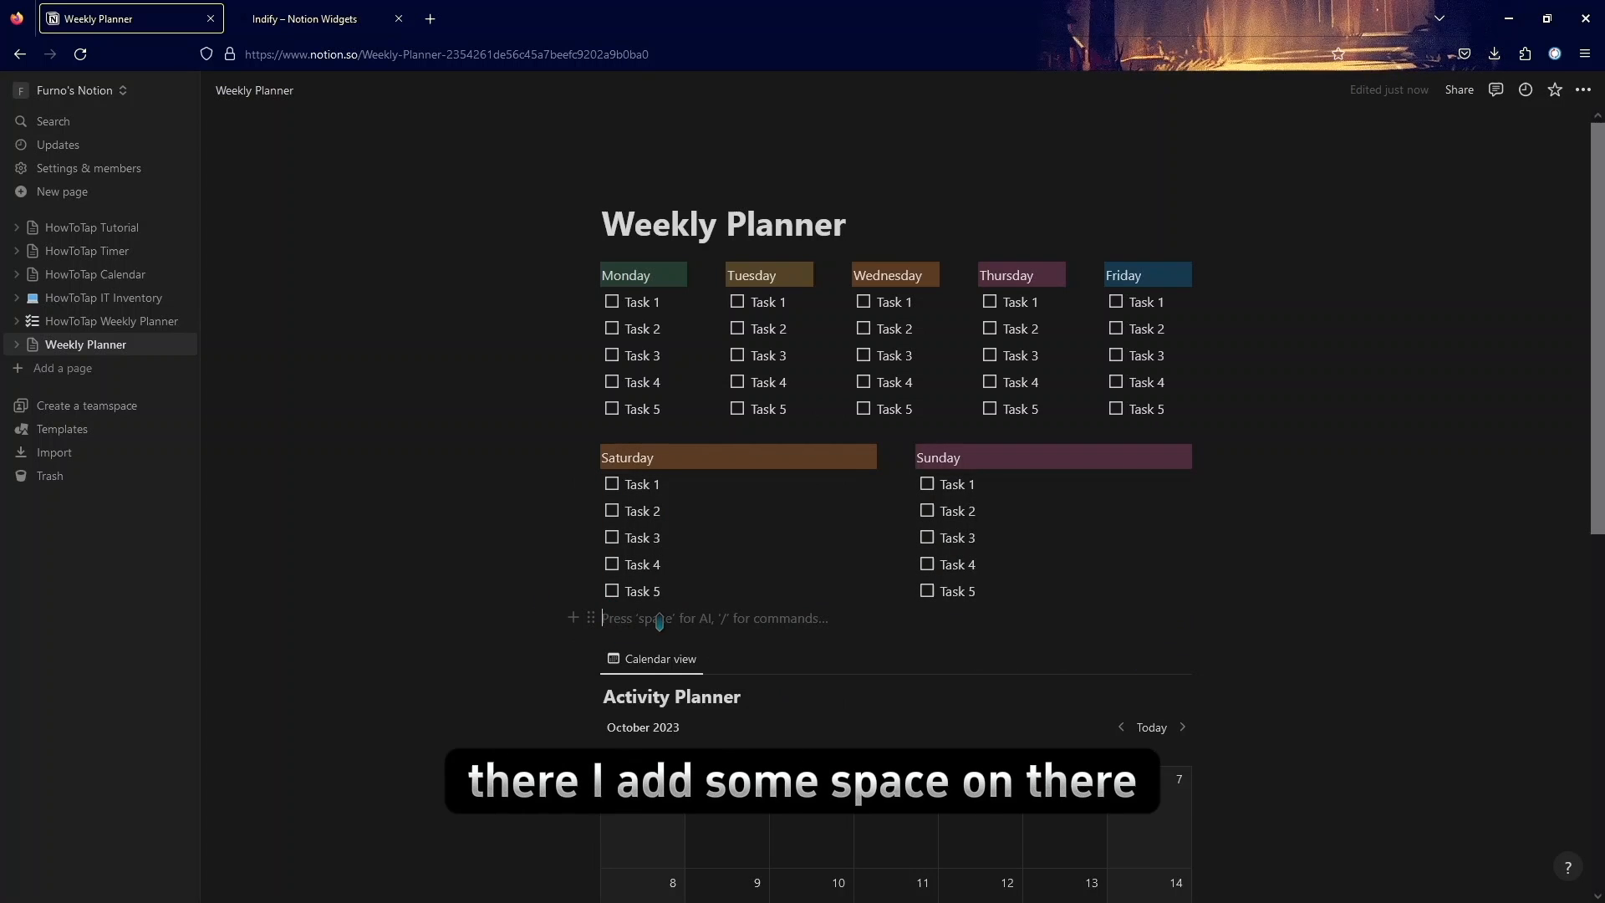
left_click(343, 427)
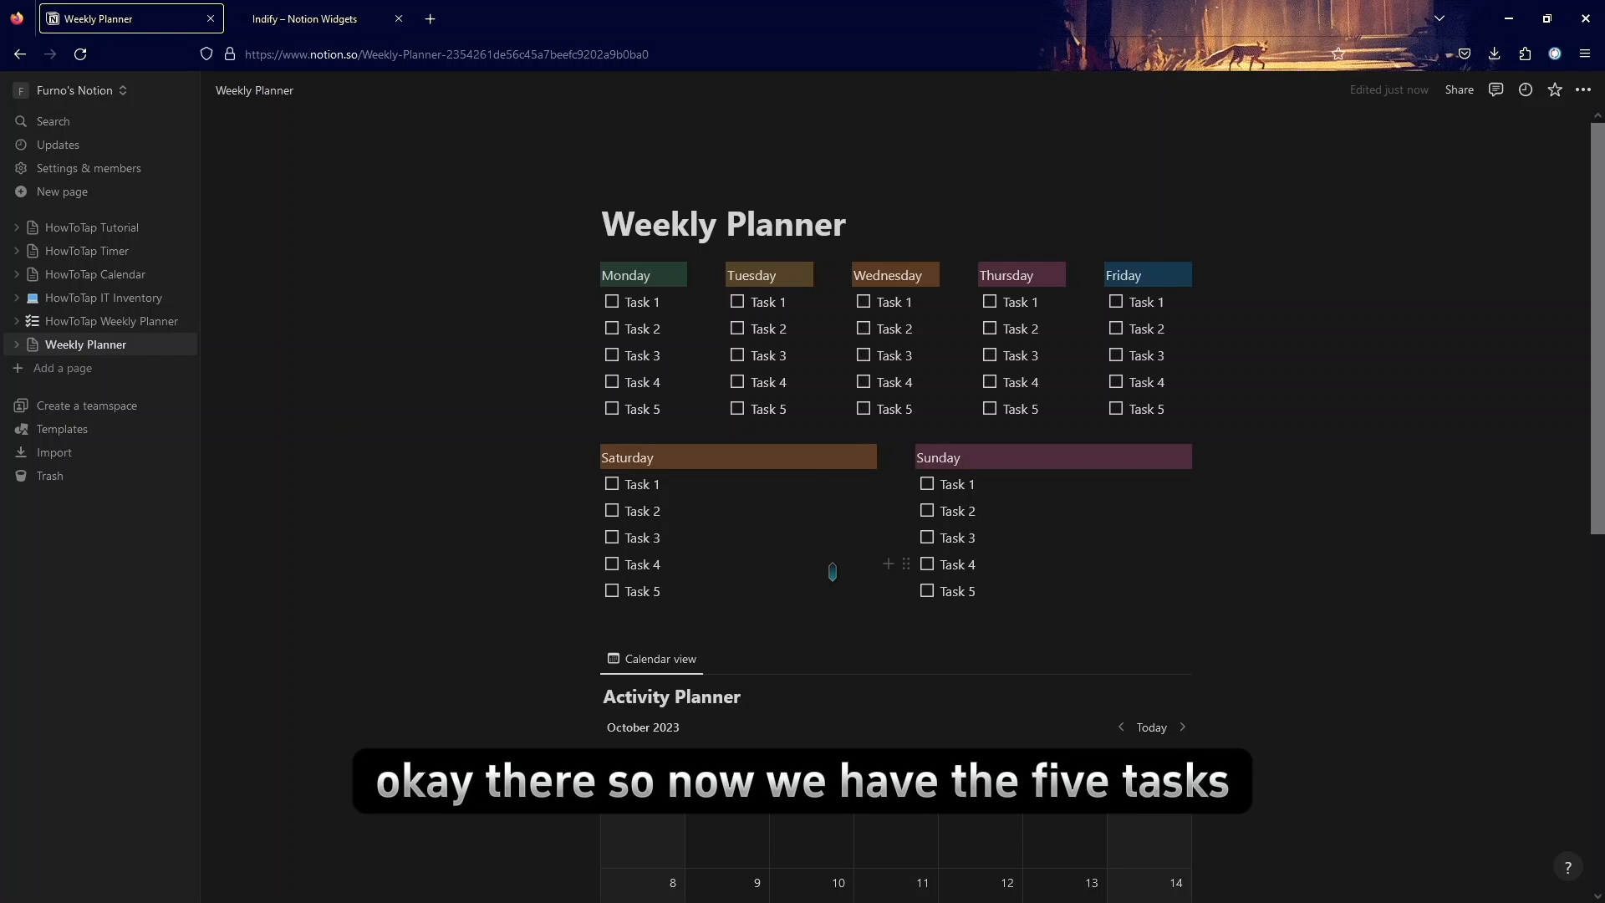
Step: Add a cover to the Weekly Planner page and change it to the blue-to-red gradient from the Color & Gradient gallery
scroll(824, 570, "down", 1)
scroll(824, 570, "down", 5)
scroll(816, 573, "up", 5)
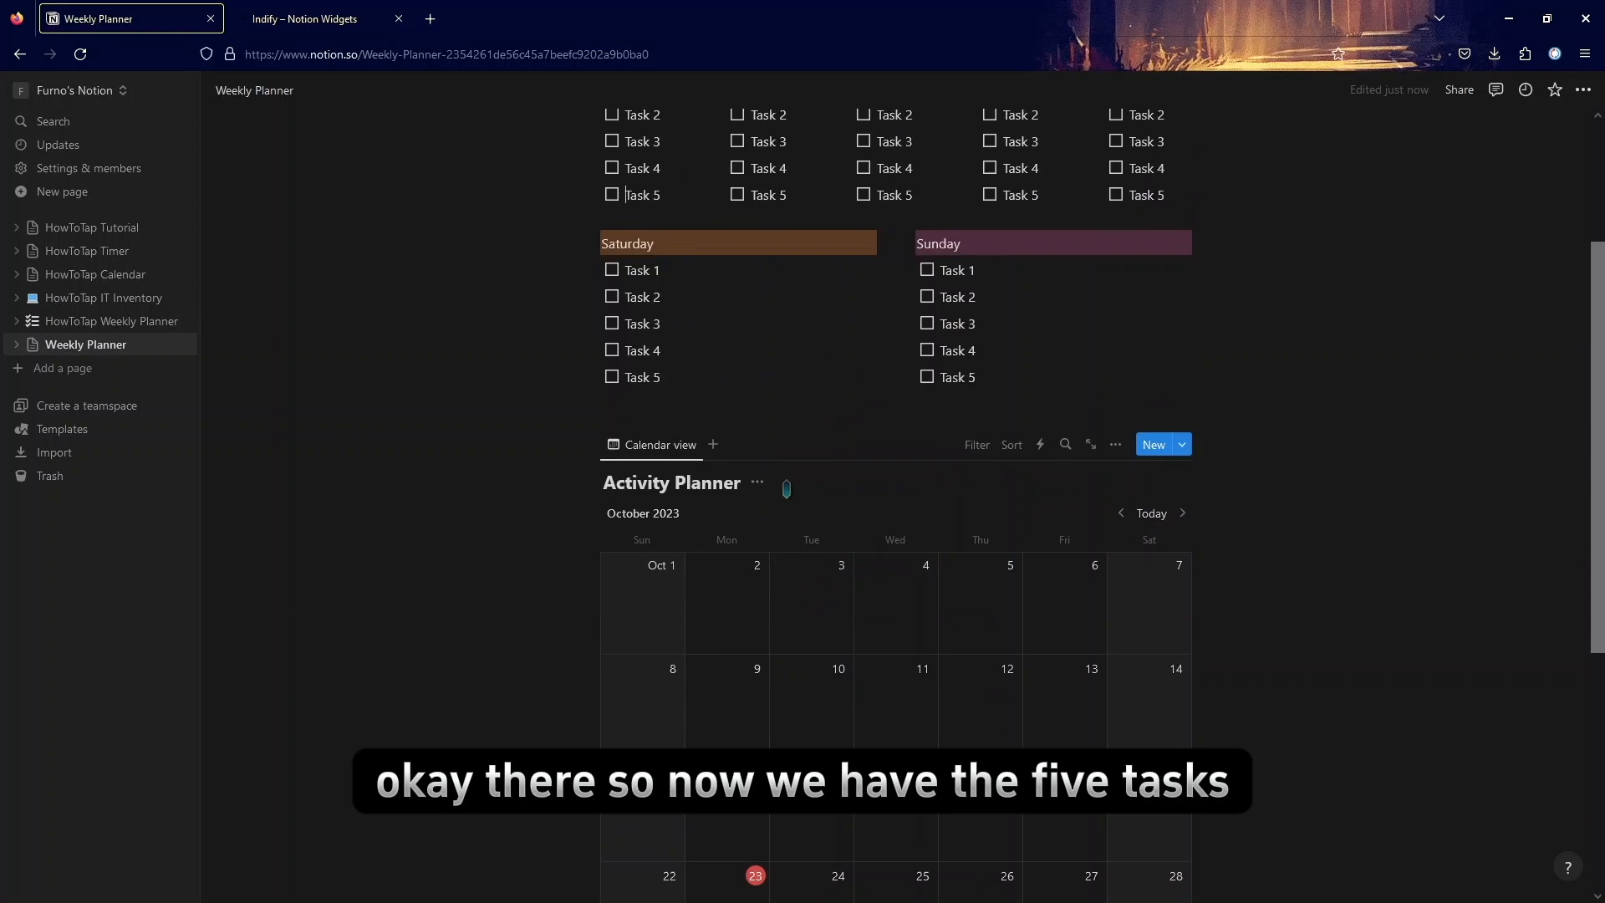
mouse_move(698, 171)
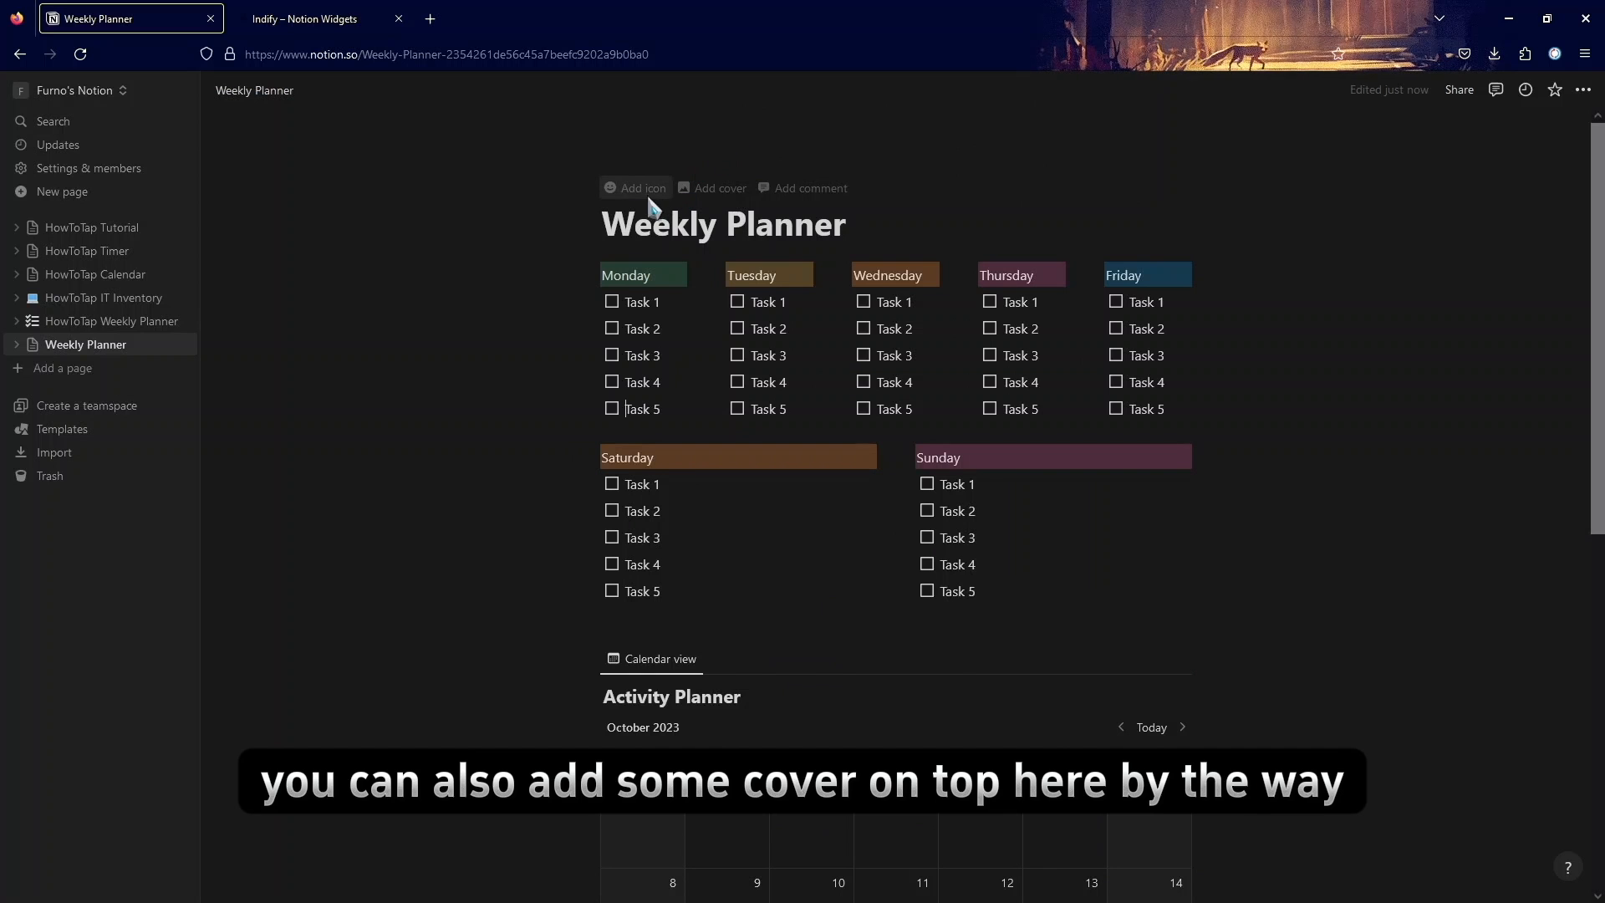
left_click(702, 191)
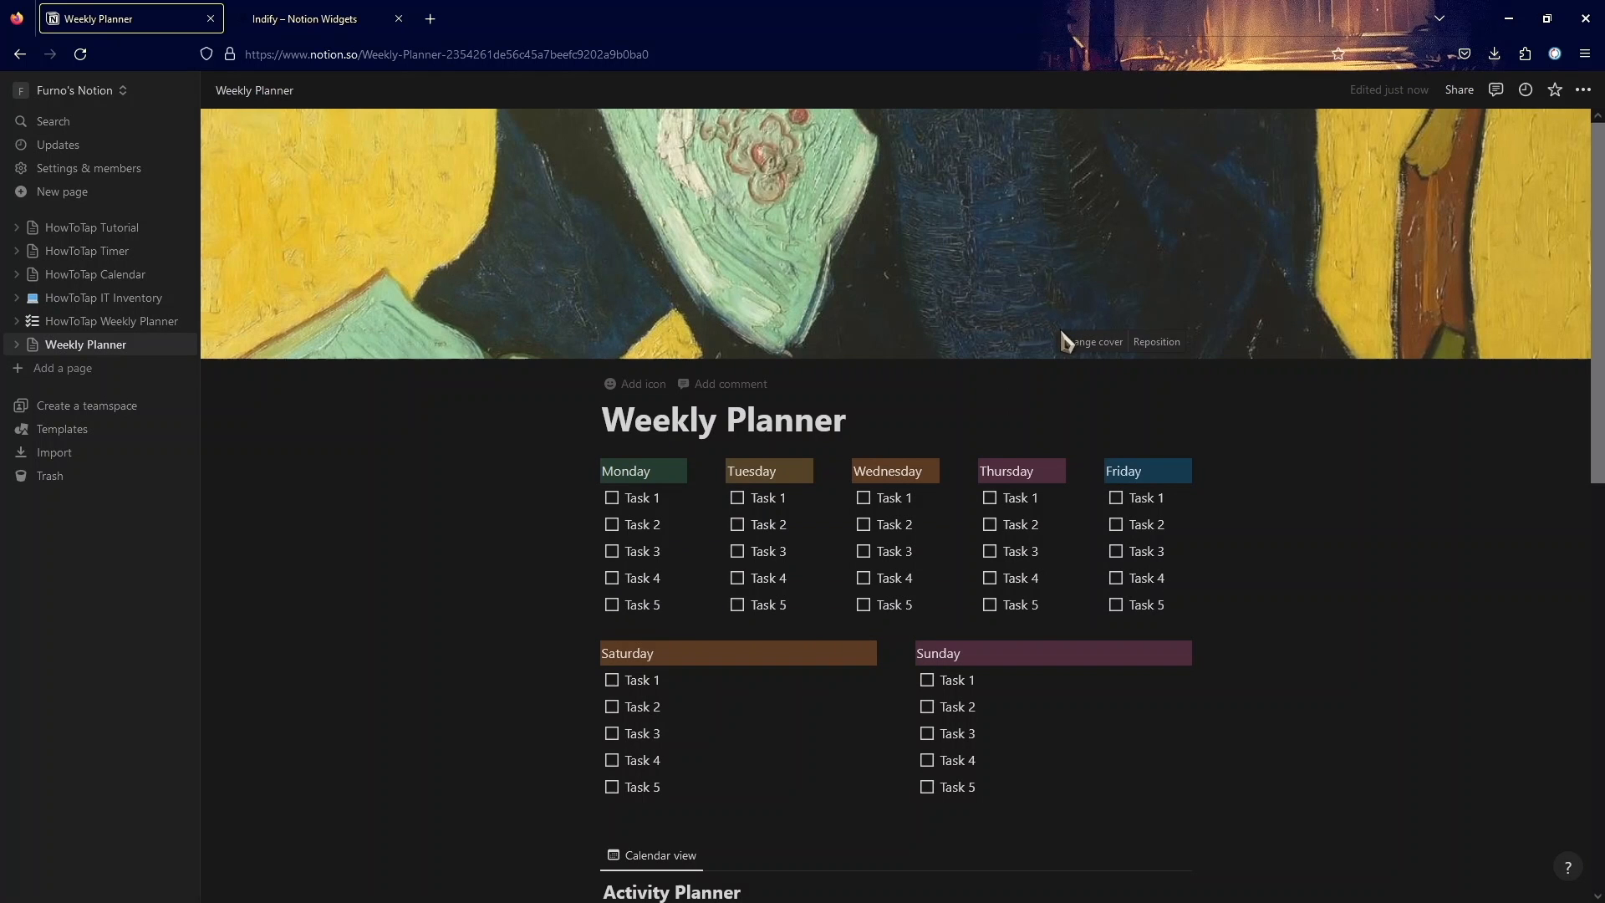
left_click(1065, 349)
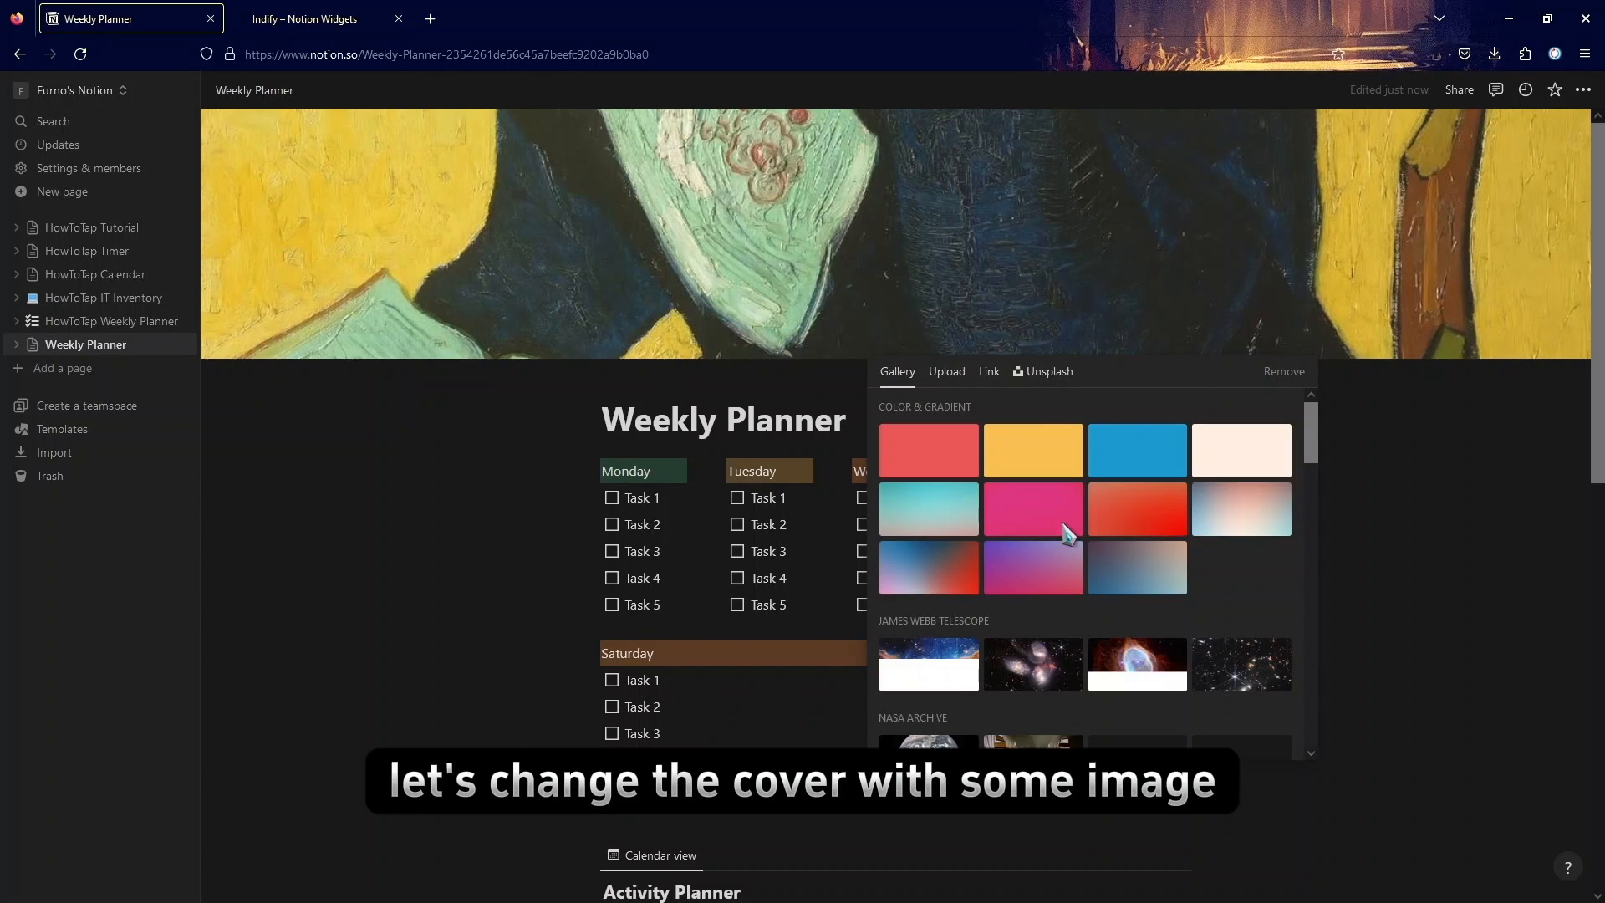
scroll(1067, 534, "down", 1)
scroll(1067, 534, "up", 1)
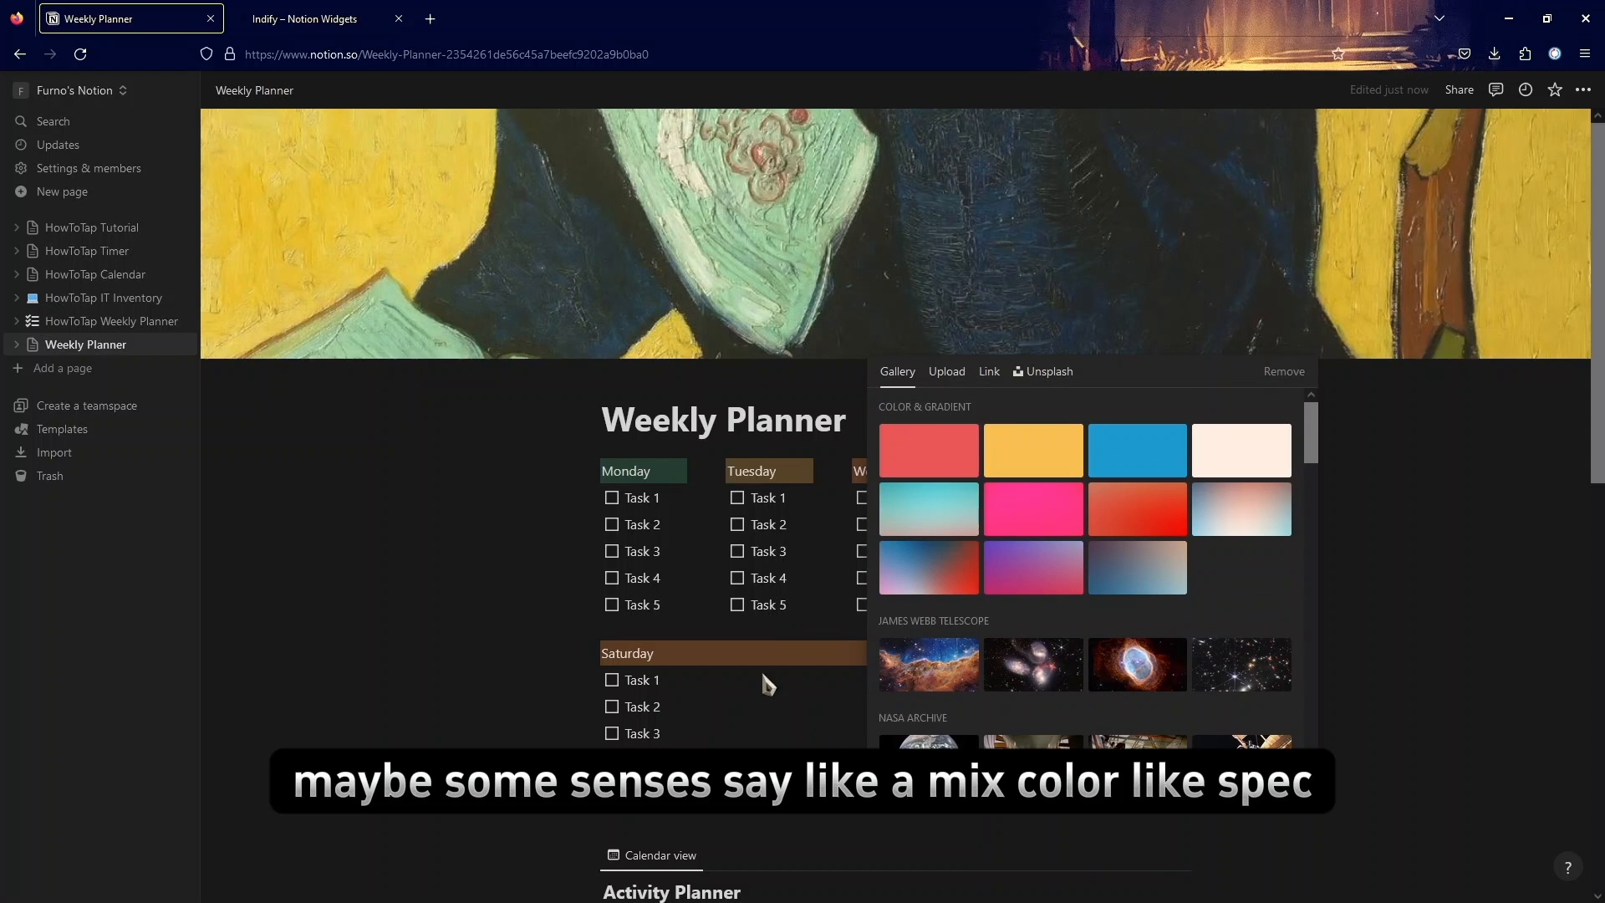
scroll(1081, 679, "down", 3)
scroll(1084, 644, "up", 3)
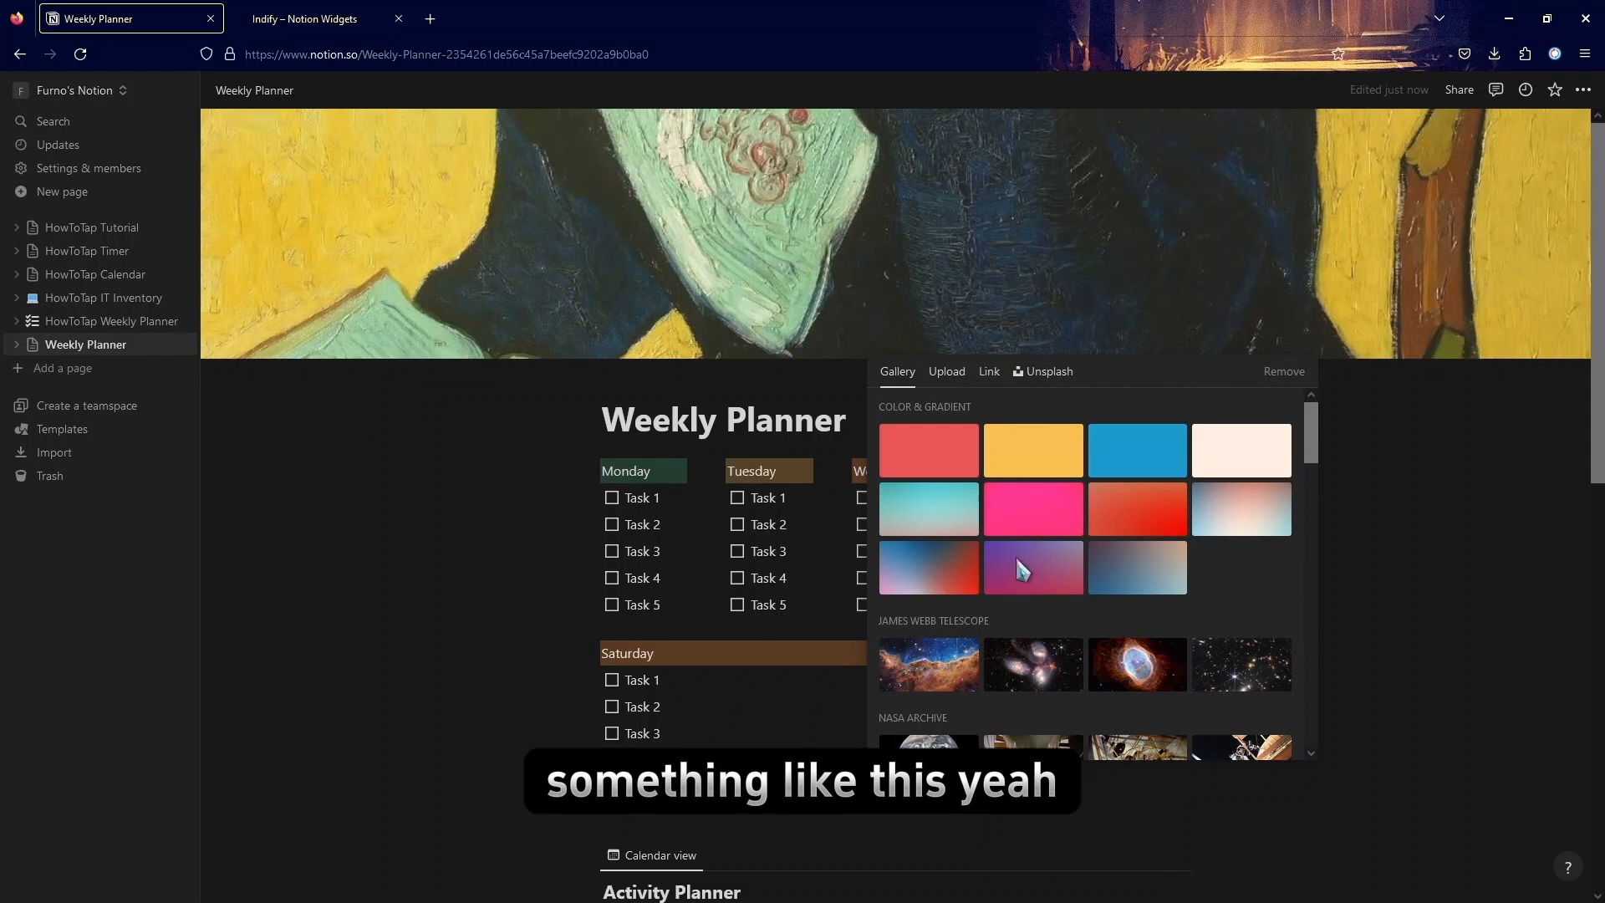
left_click(922, 585)
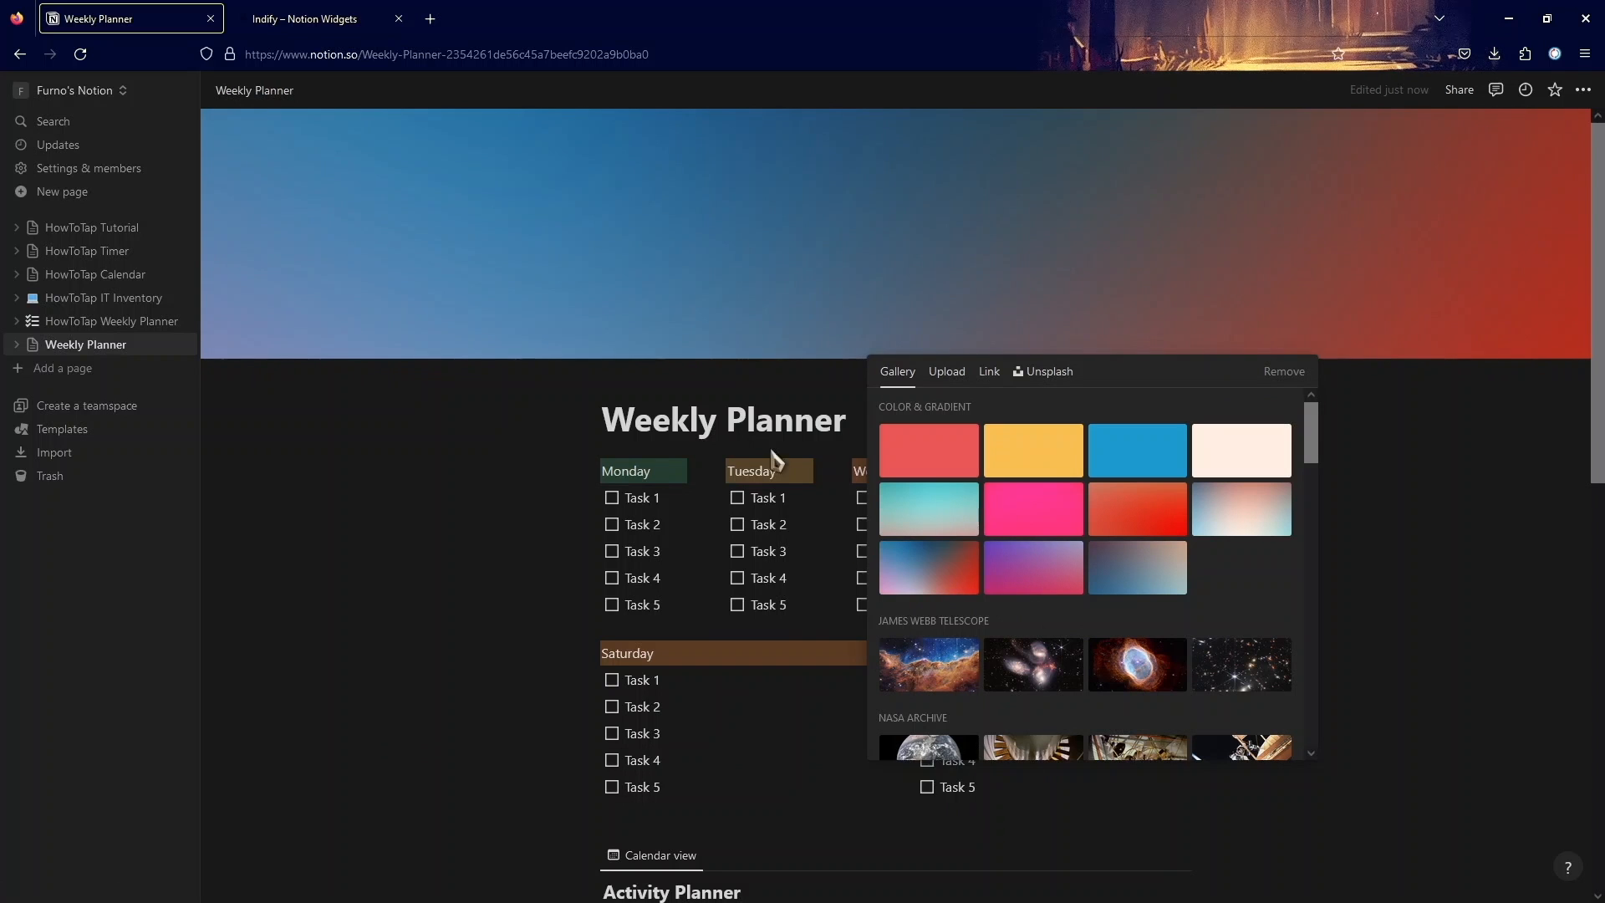
left_click(493, 436)
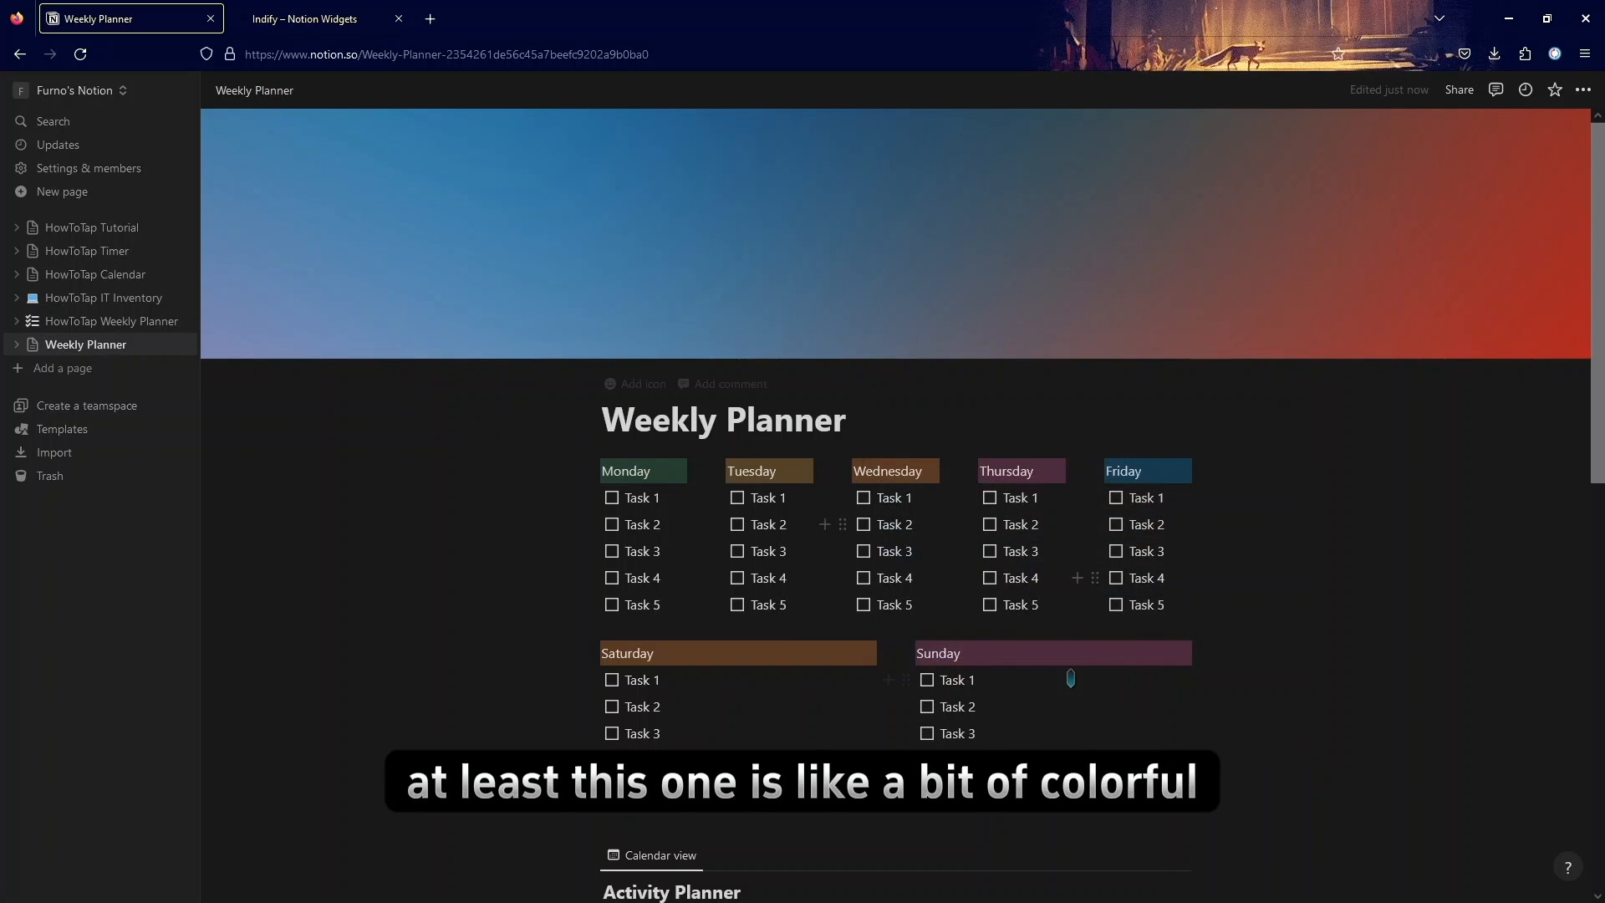
Step: Add a page icon and set it to the blue check mark emoji, filtering the emojis by "check"
left_click(637, 384)
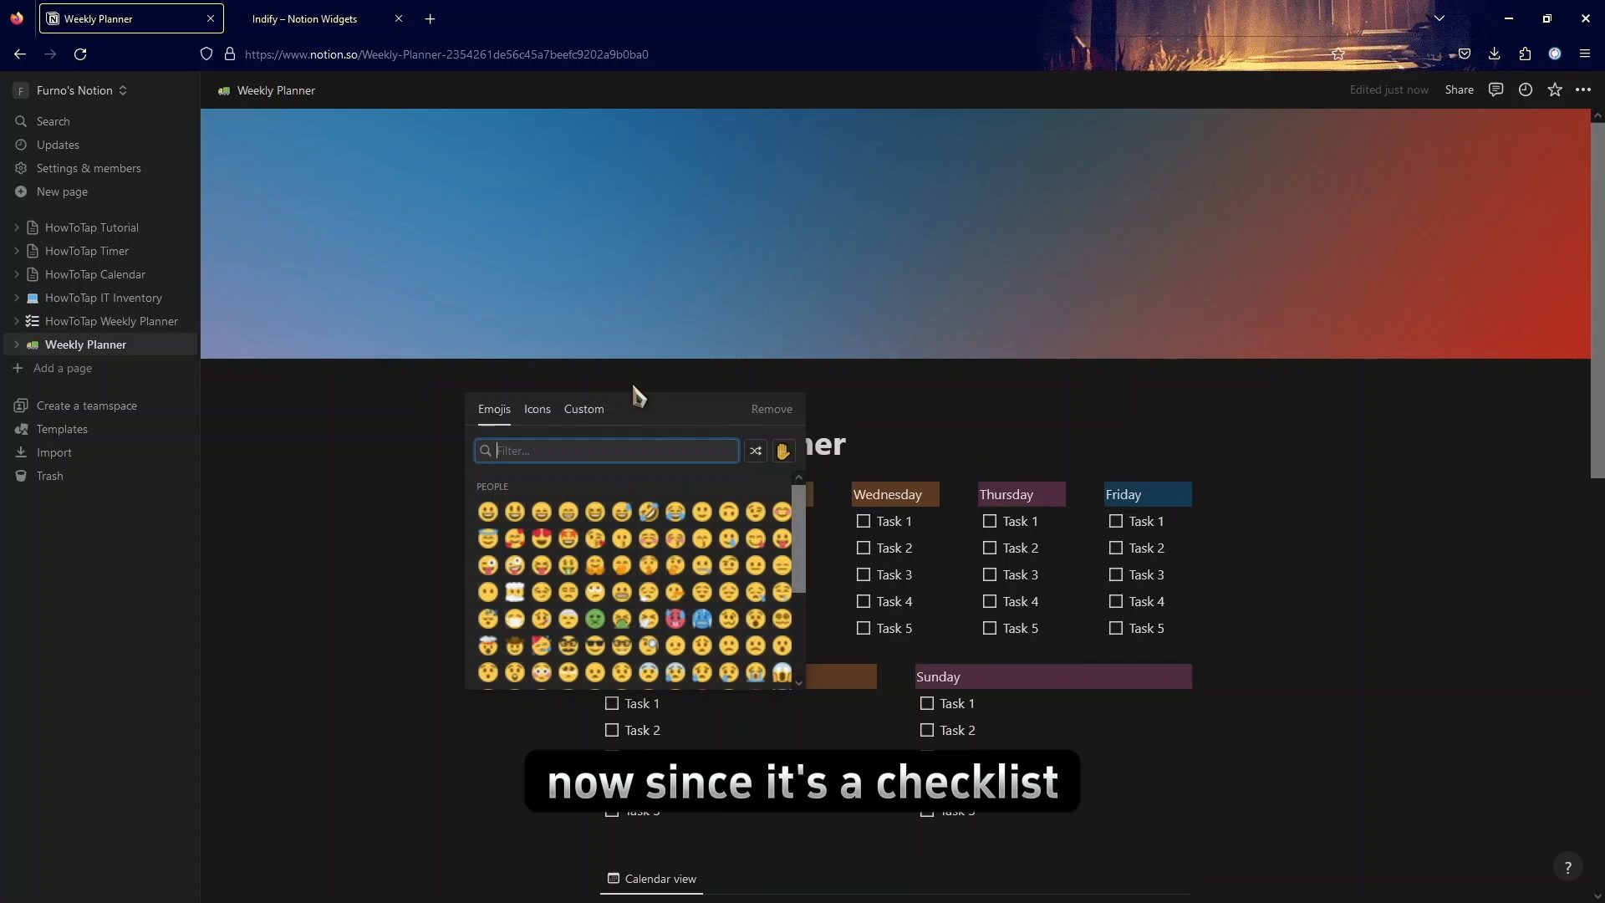
left_click(533, 411)
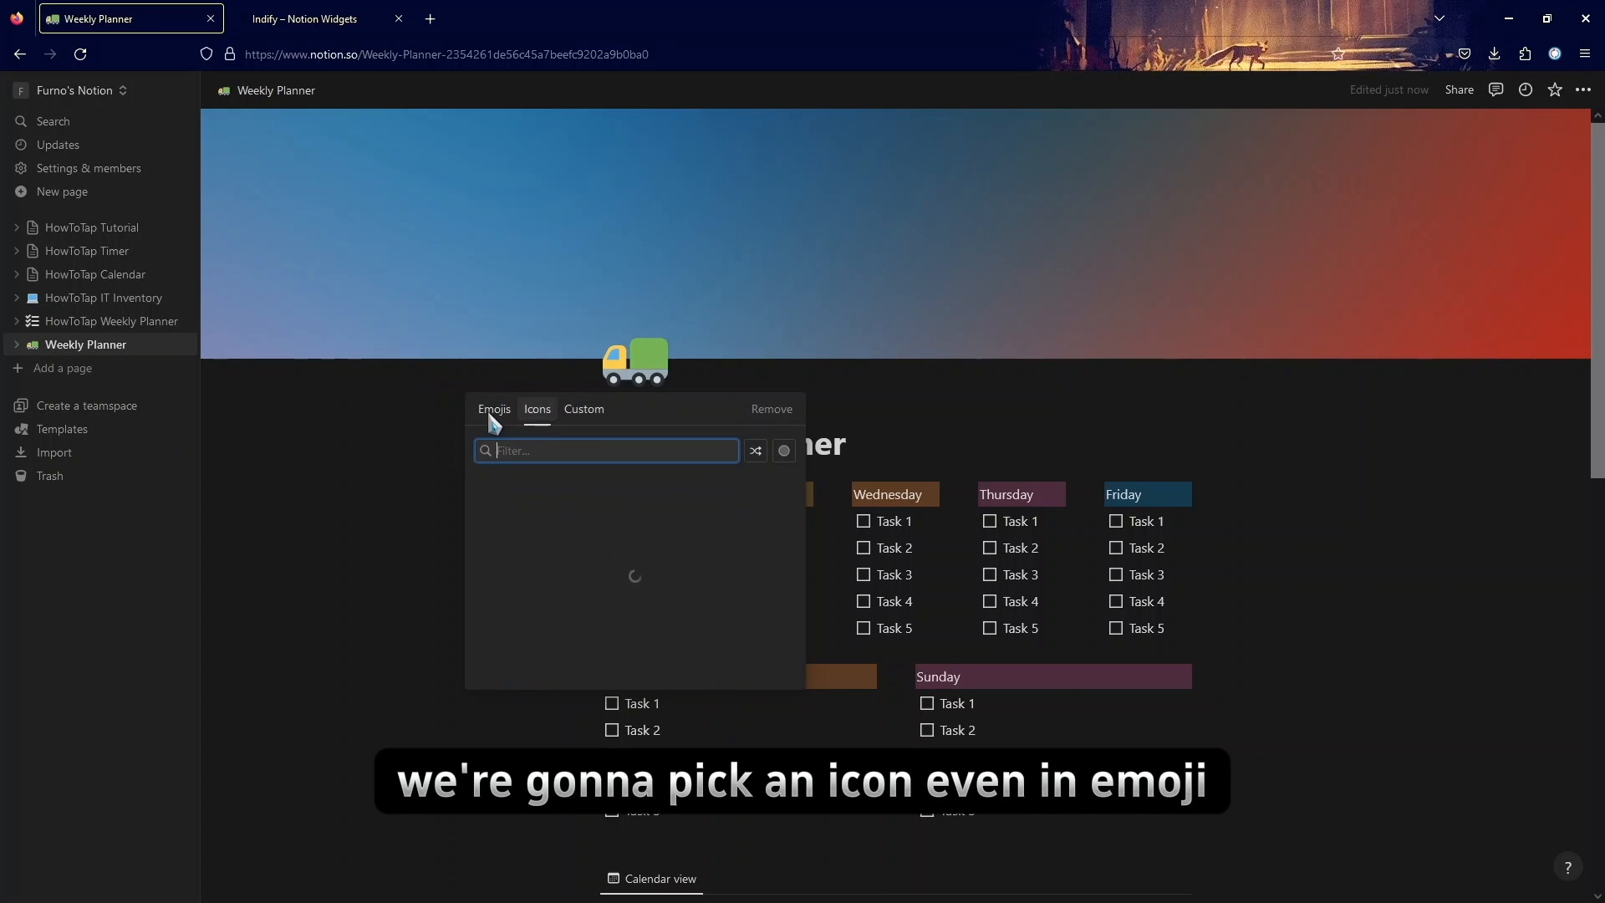
left_click(493, 413)
left_click(522, 454)
type("checklis")
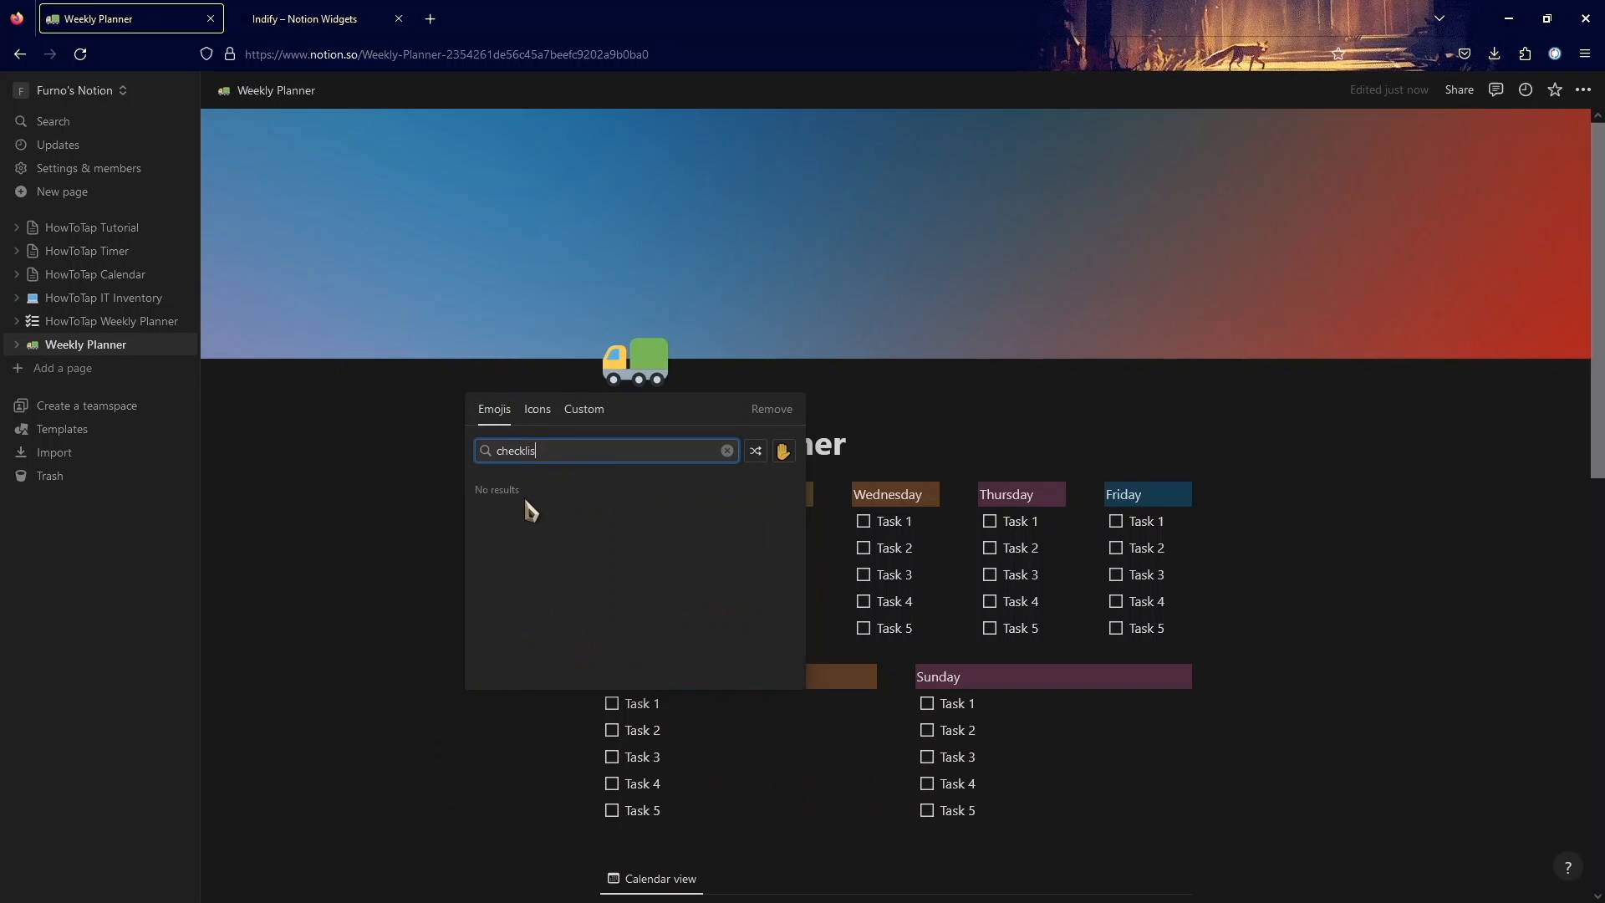
key("BackSpace")
key("BackSpace")
key("BackSpace")
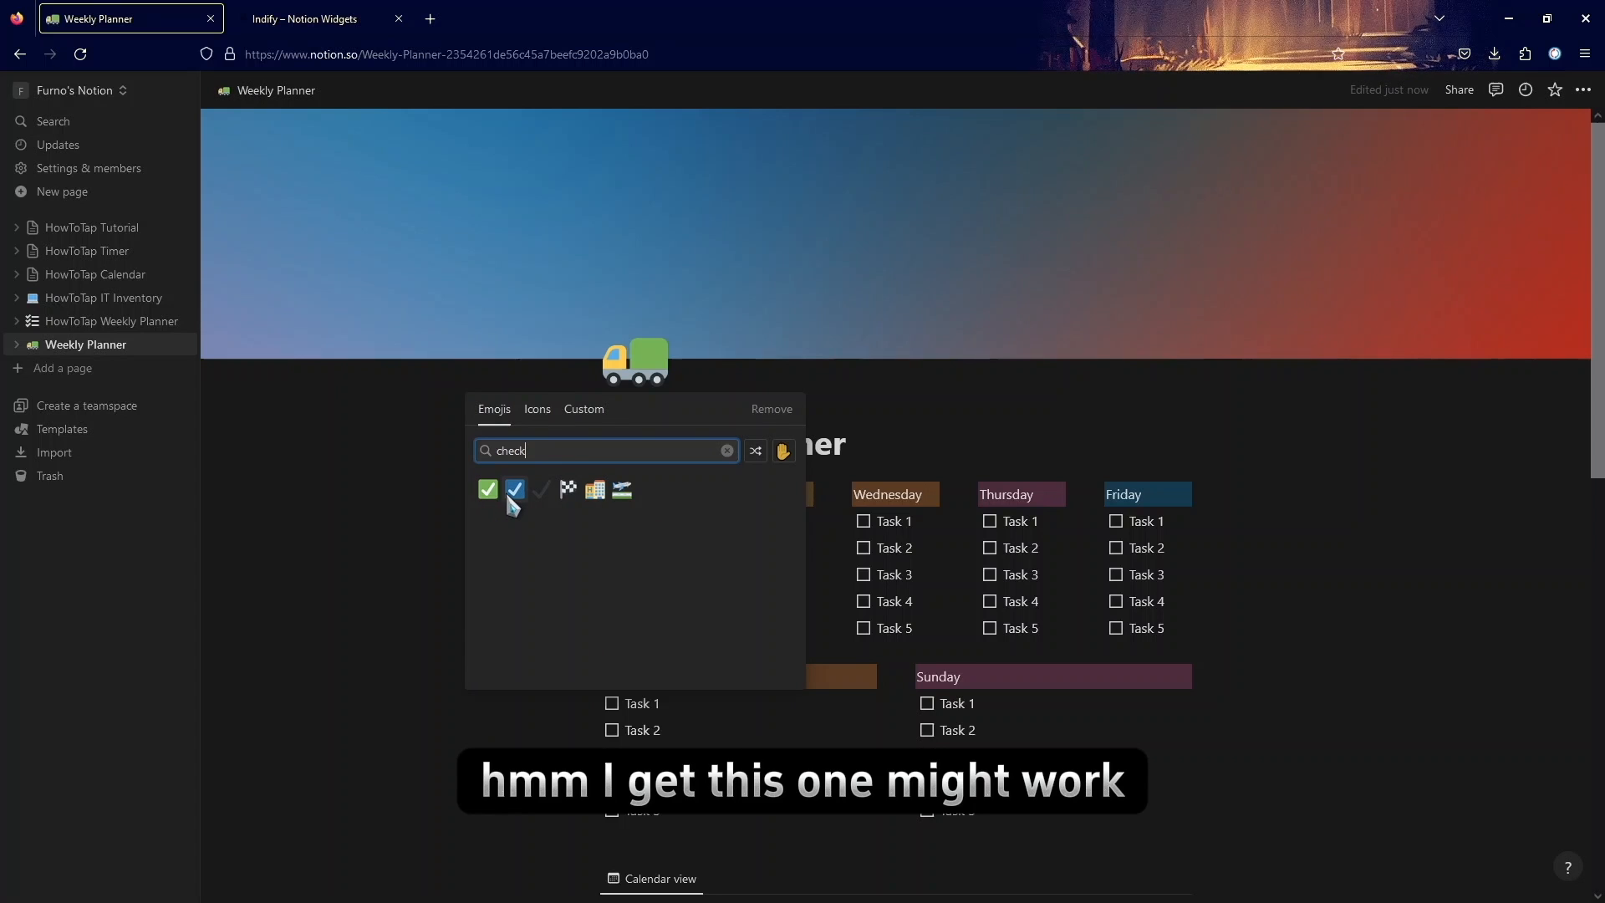
left_click(514, 491)
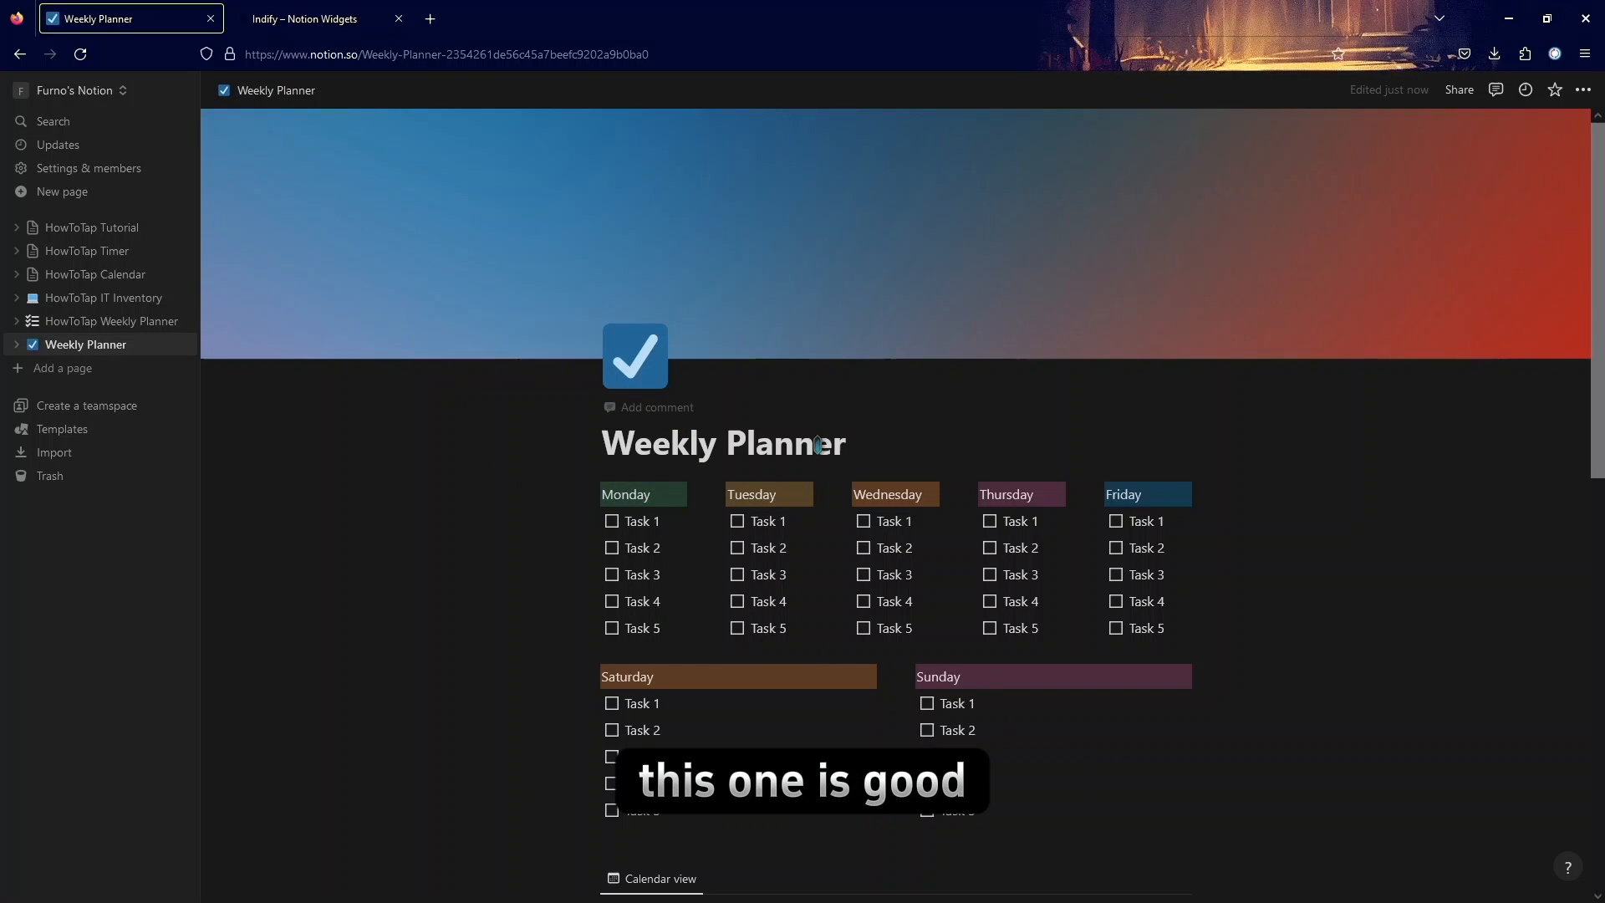
Step: Review the whole Weekly Planner page from the cover and icon down to the Activity Planner calendar
scroll(800, 456, "down", 1)
scroll(752, 335, "up", 1)
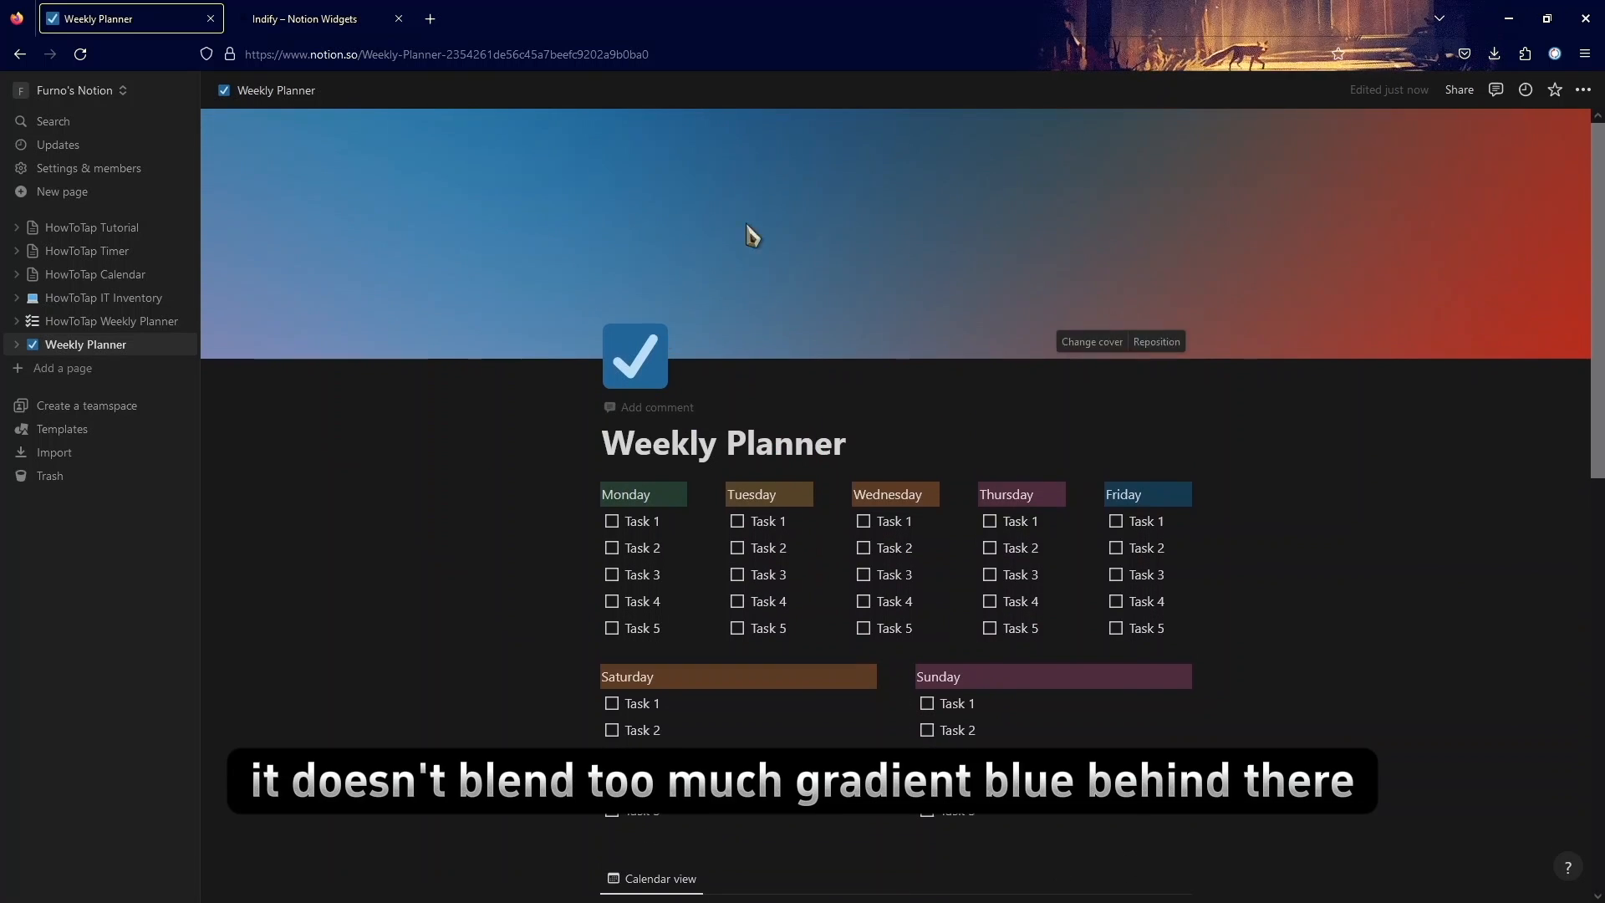
scroll(859, 615, "down", 8)
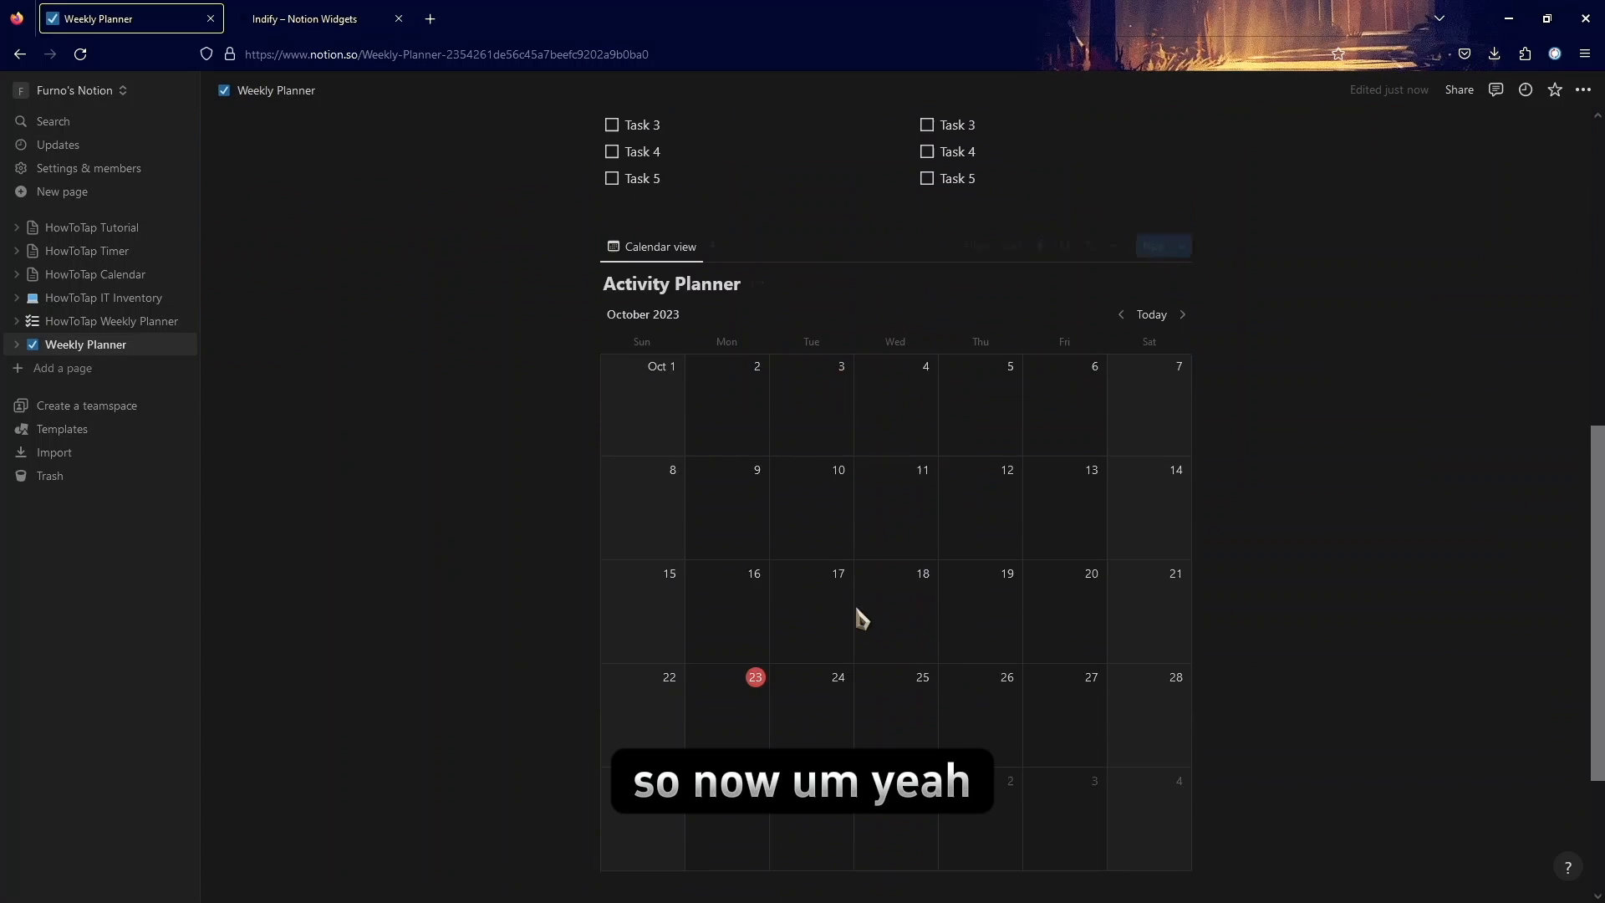
scroll(854, 610, "up", 10)
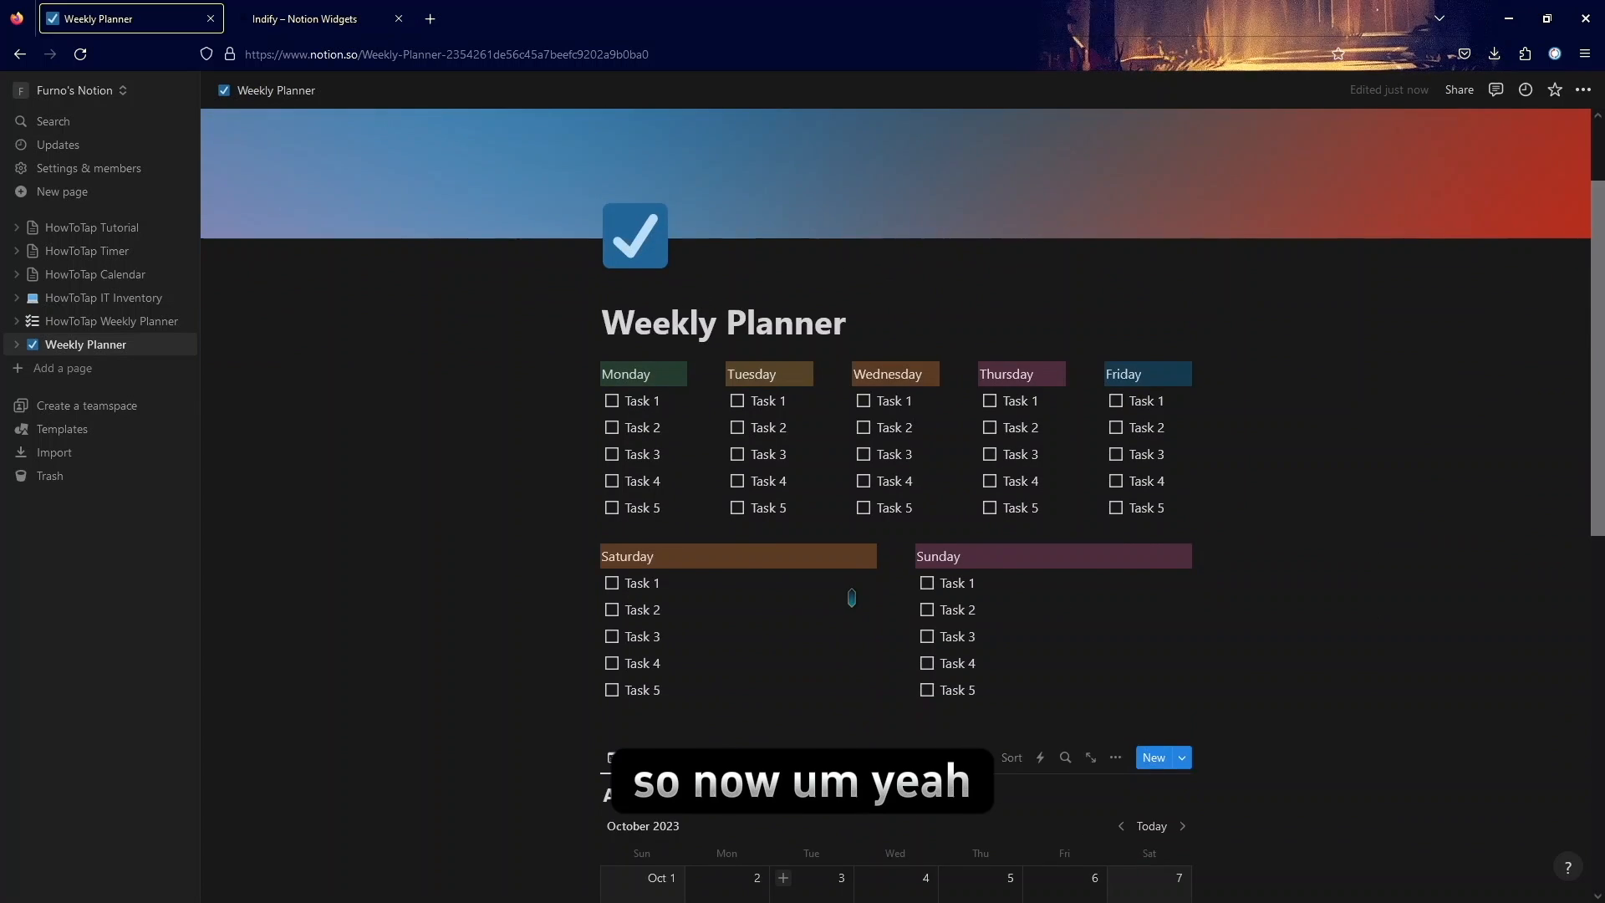
scroll(846, 615, "down", 5)
scroll(840, 612, "down", 4)
scroll(839, 609, "up", 10)
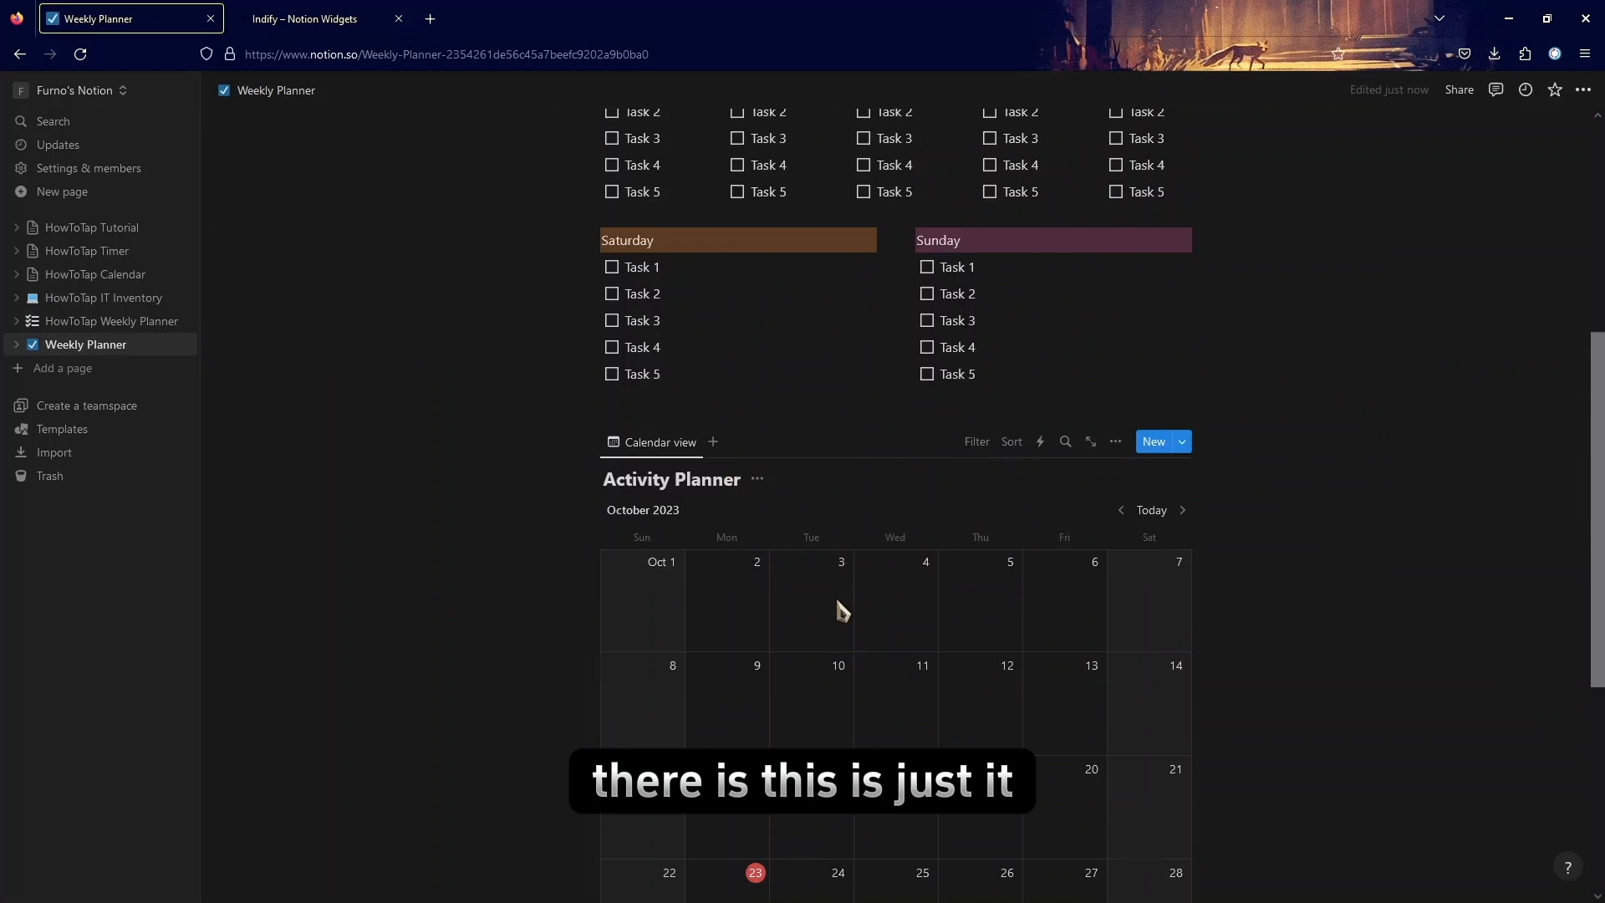
scroll(834, 606, "down", 5)
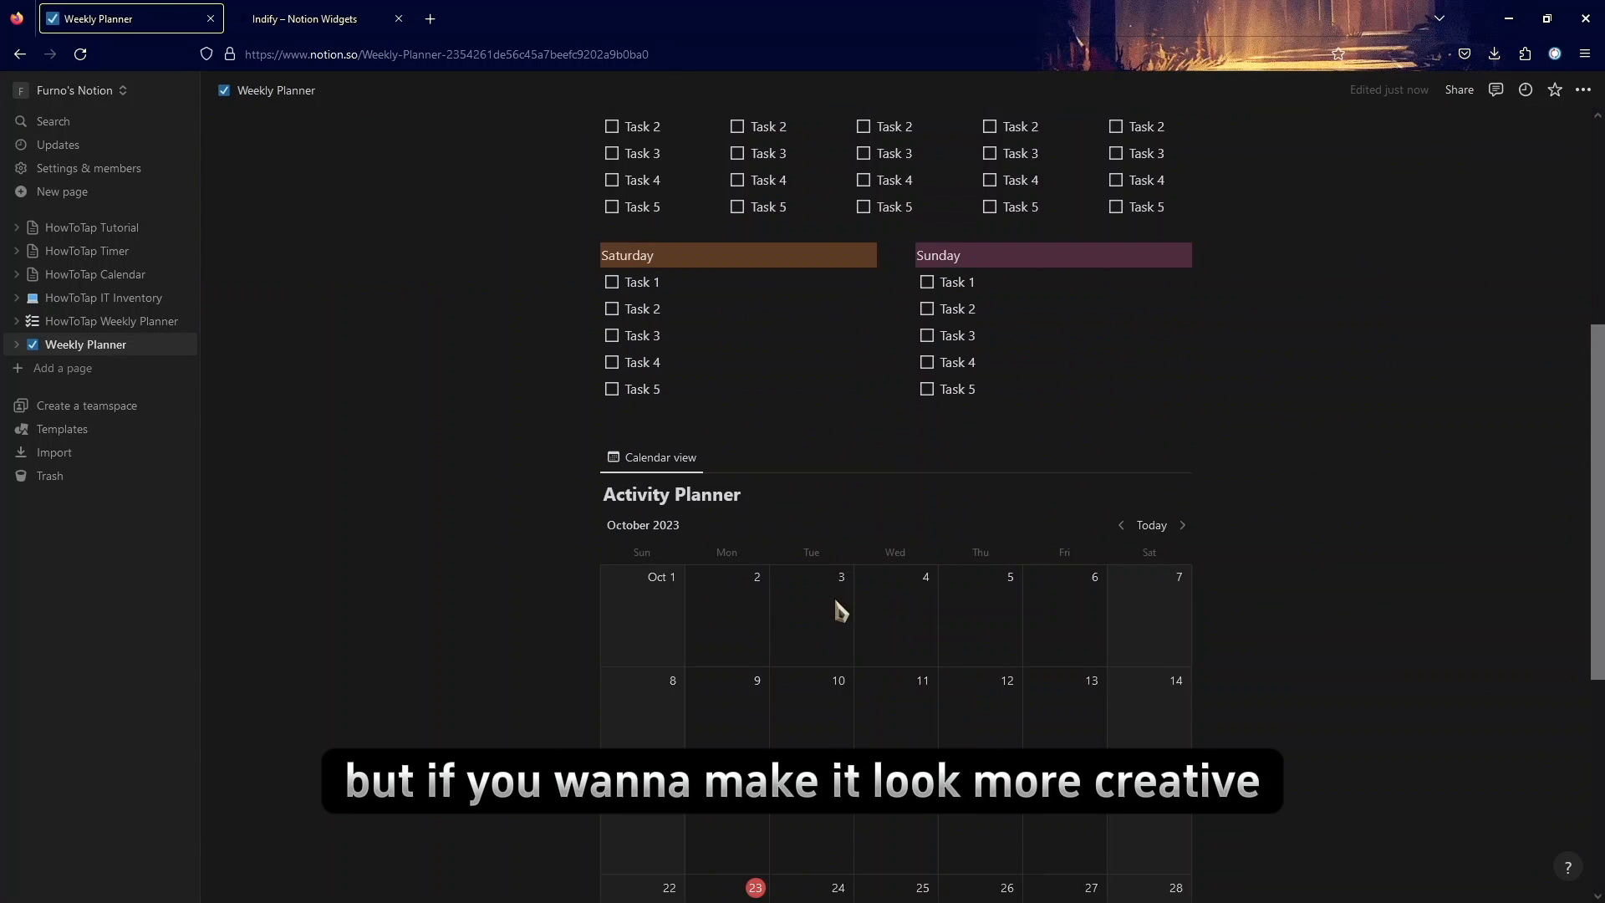
scroll(835, 609, "up", 2)
scroll(802, 571, "up", 4)
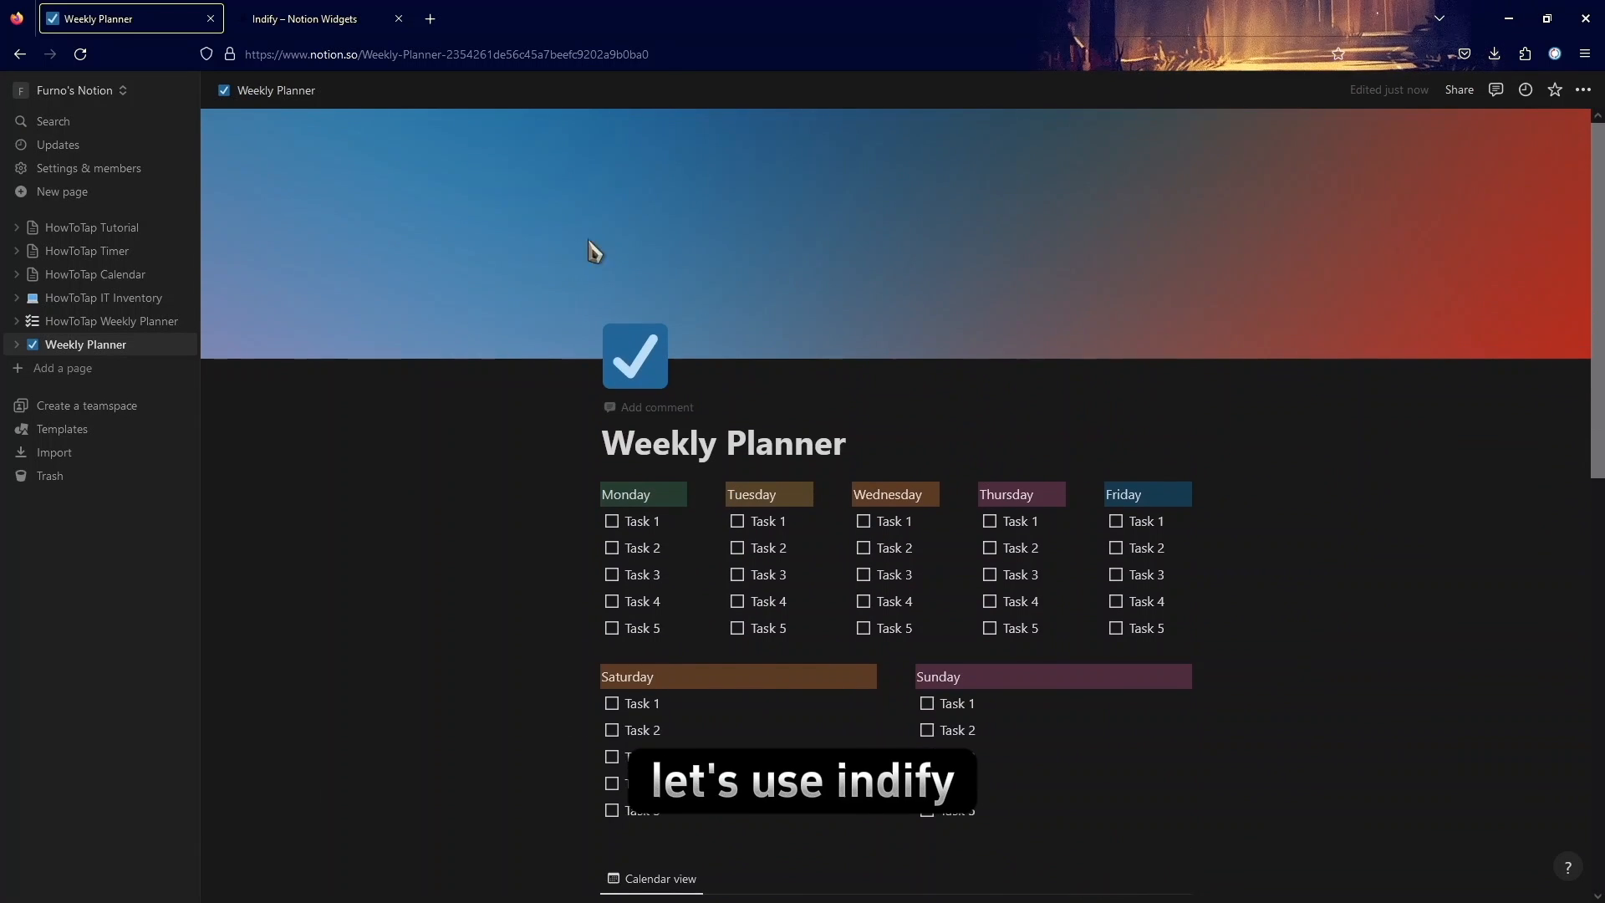
Step: Switch to Indify and look through the widgets available in Volumes 1 to 3
left_click(326, 11)
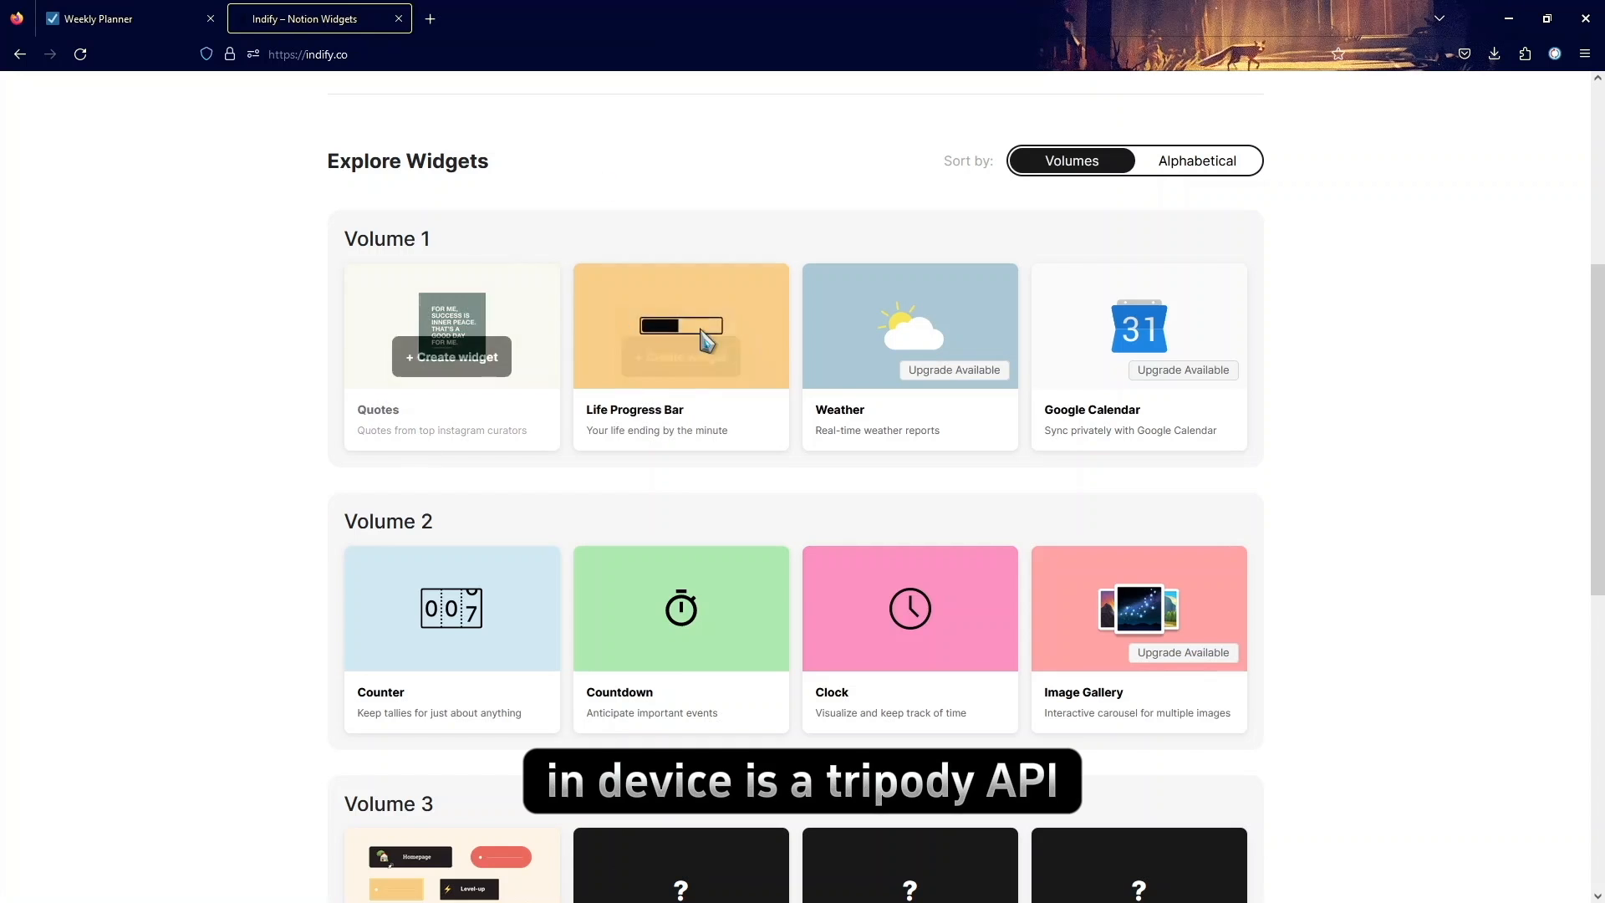
mouse_move(448, 389)
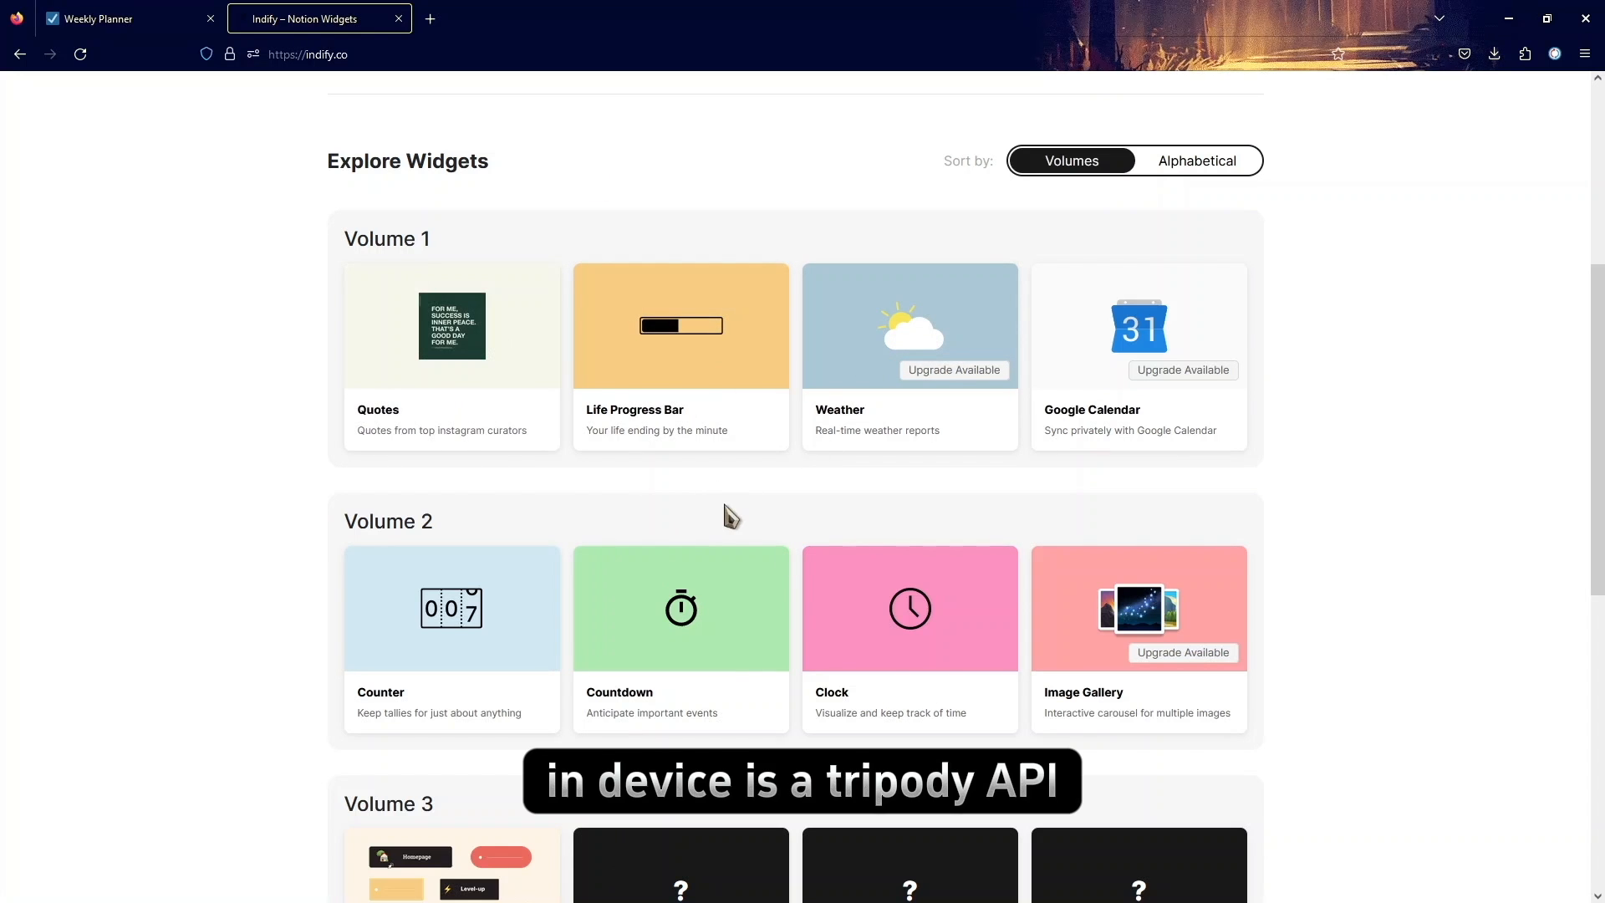
scroll(727, 514, "down", 2)
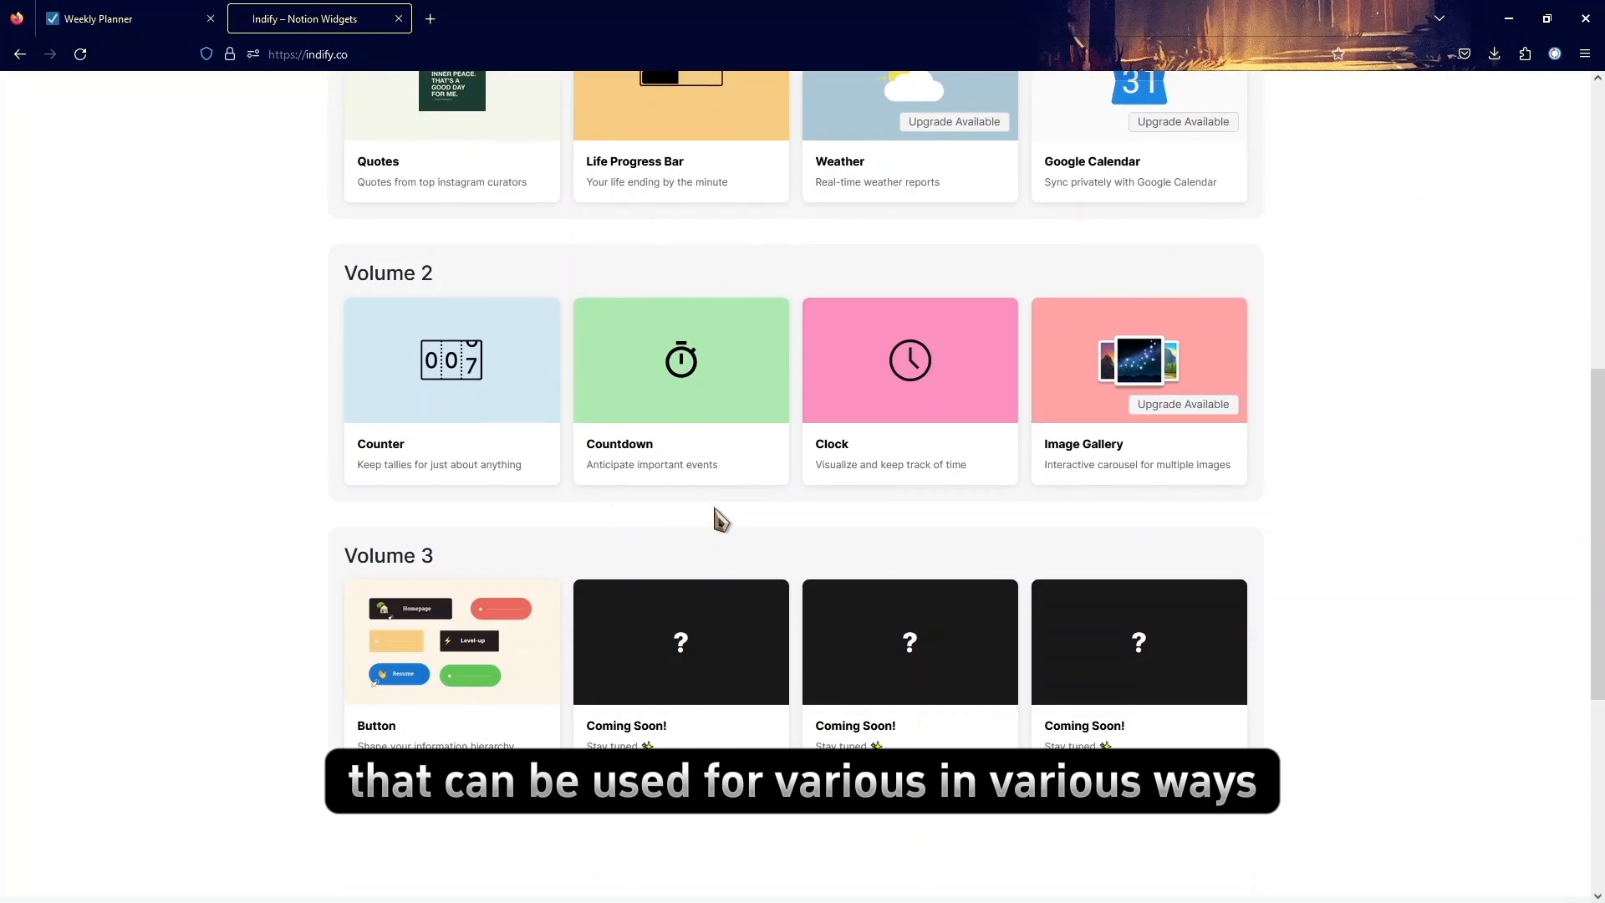
scroll(717, 518, "up", 3)
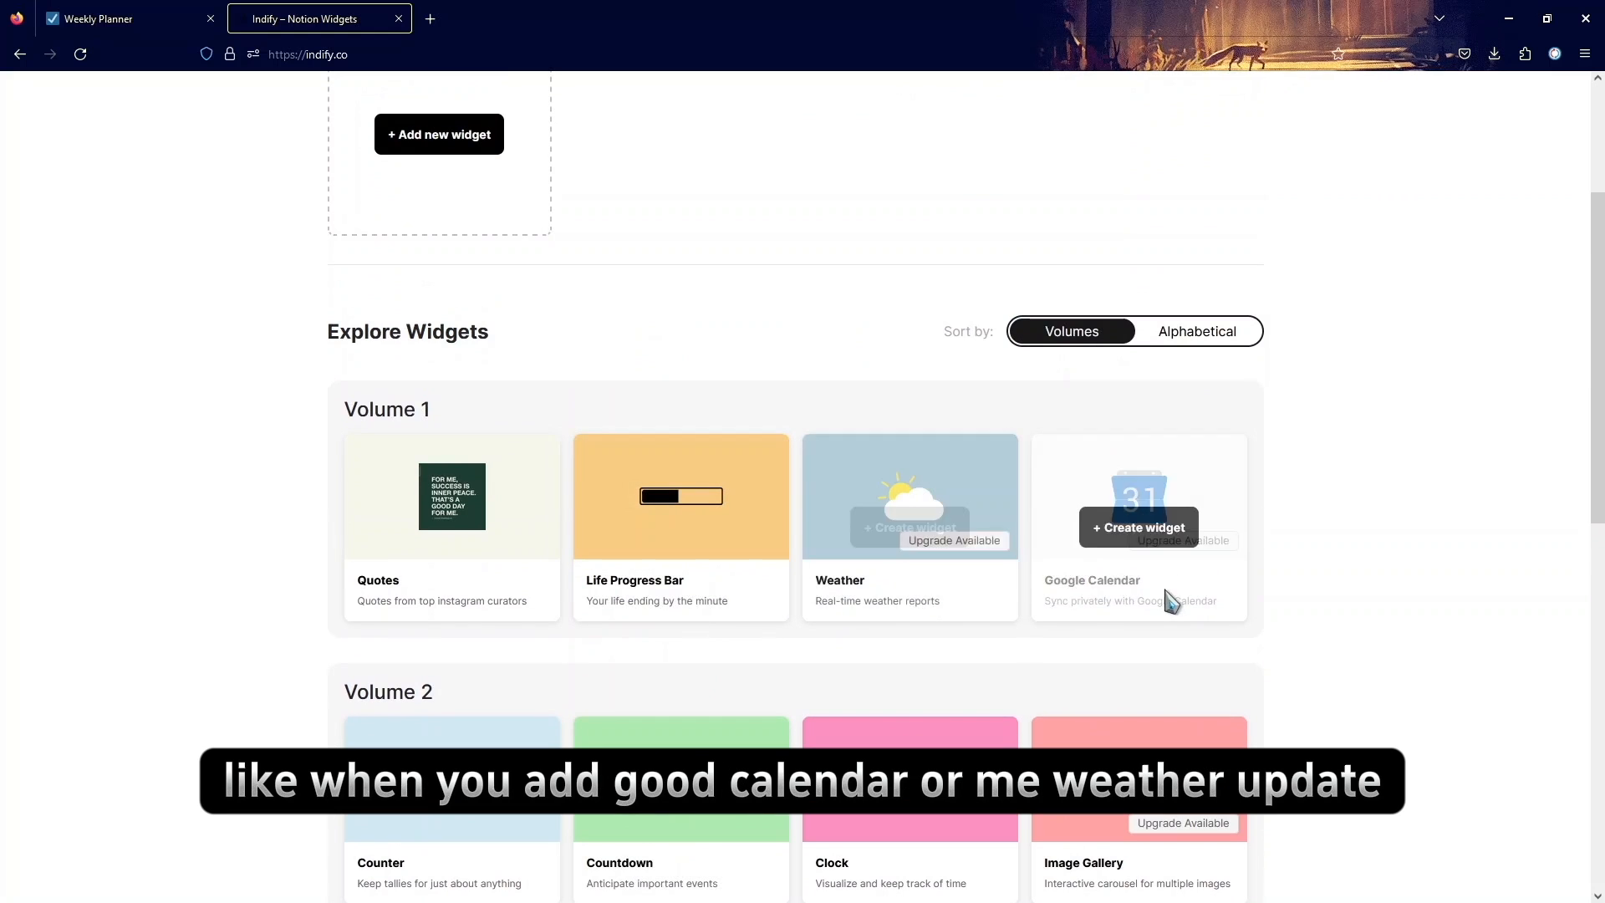
mouse_move(840, 564)
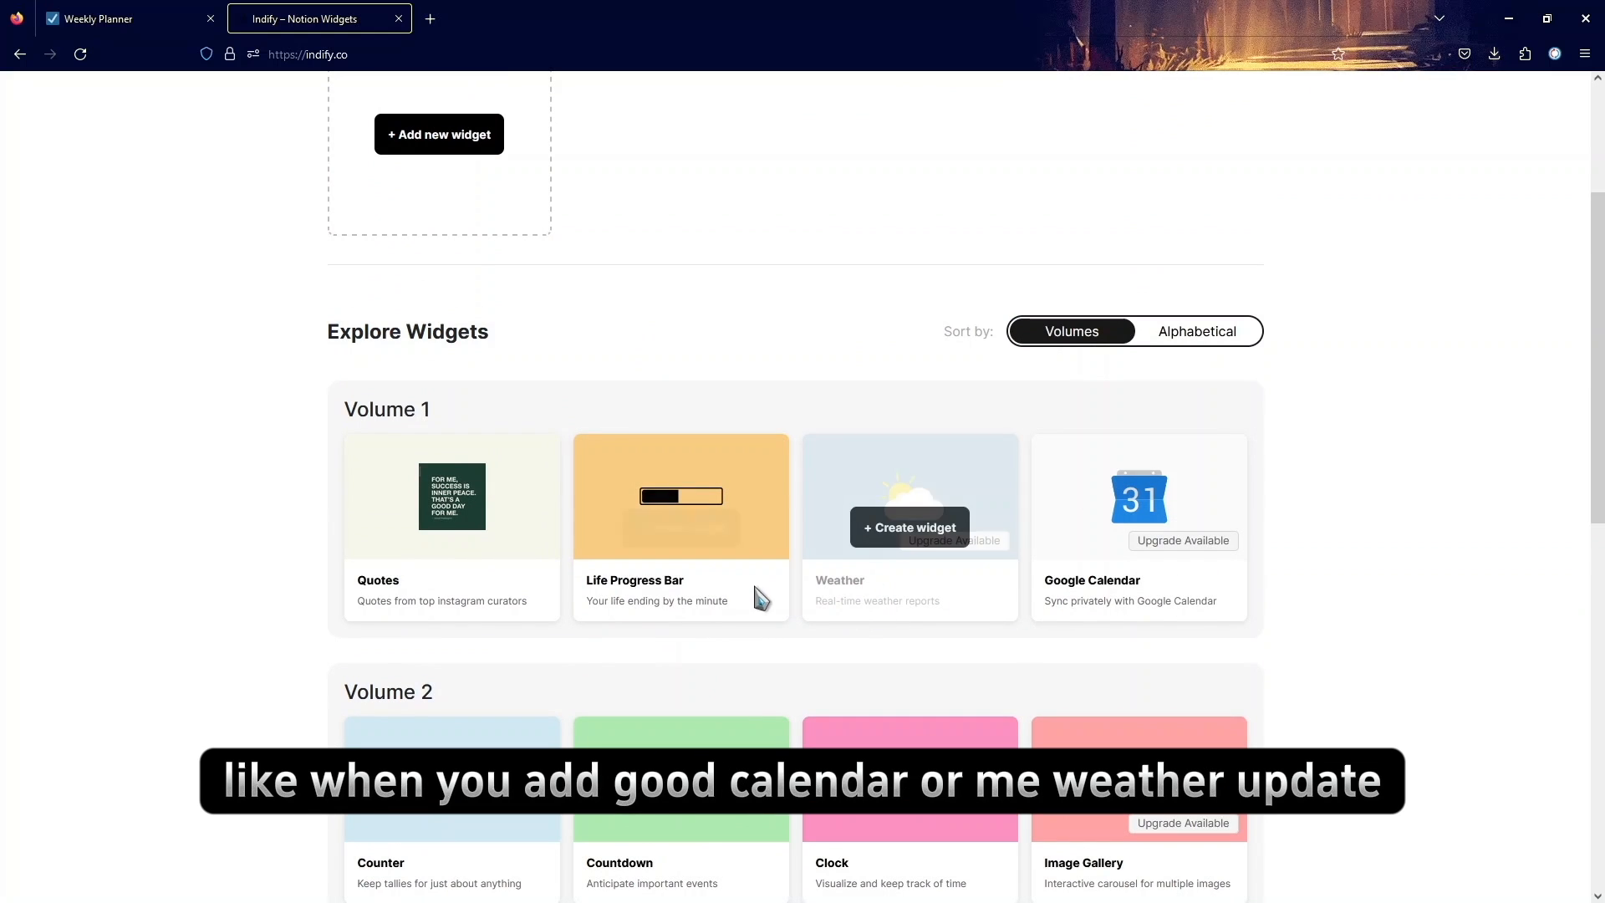
mouse_move(371, 593)
scroll(371, 594, "down", 2)
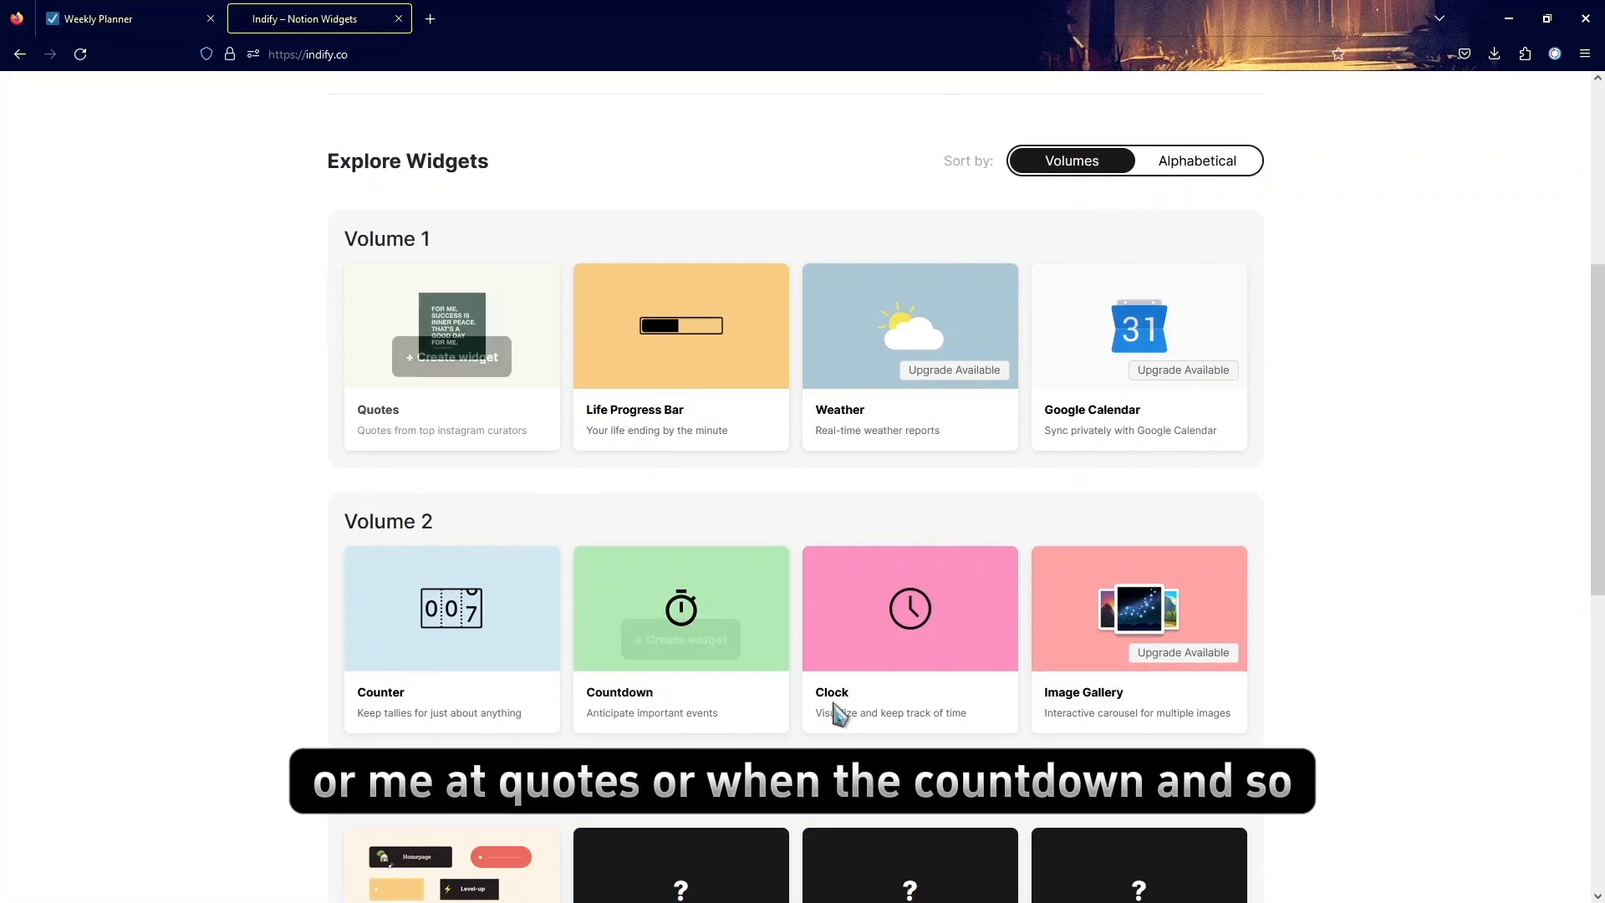
scroll(851, 664, "down", 1)
scroll(851, 665, "up", 2)
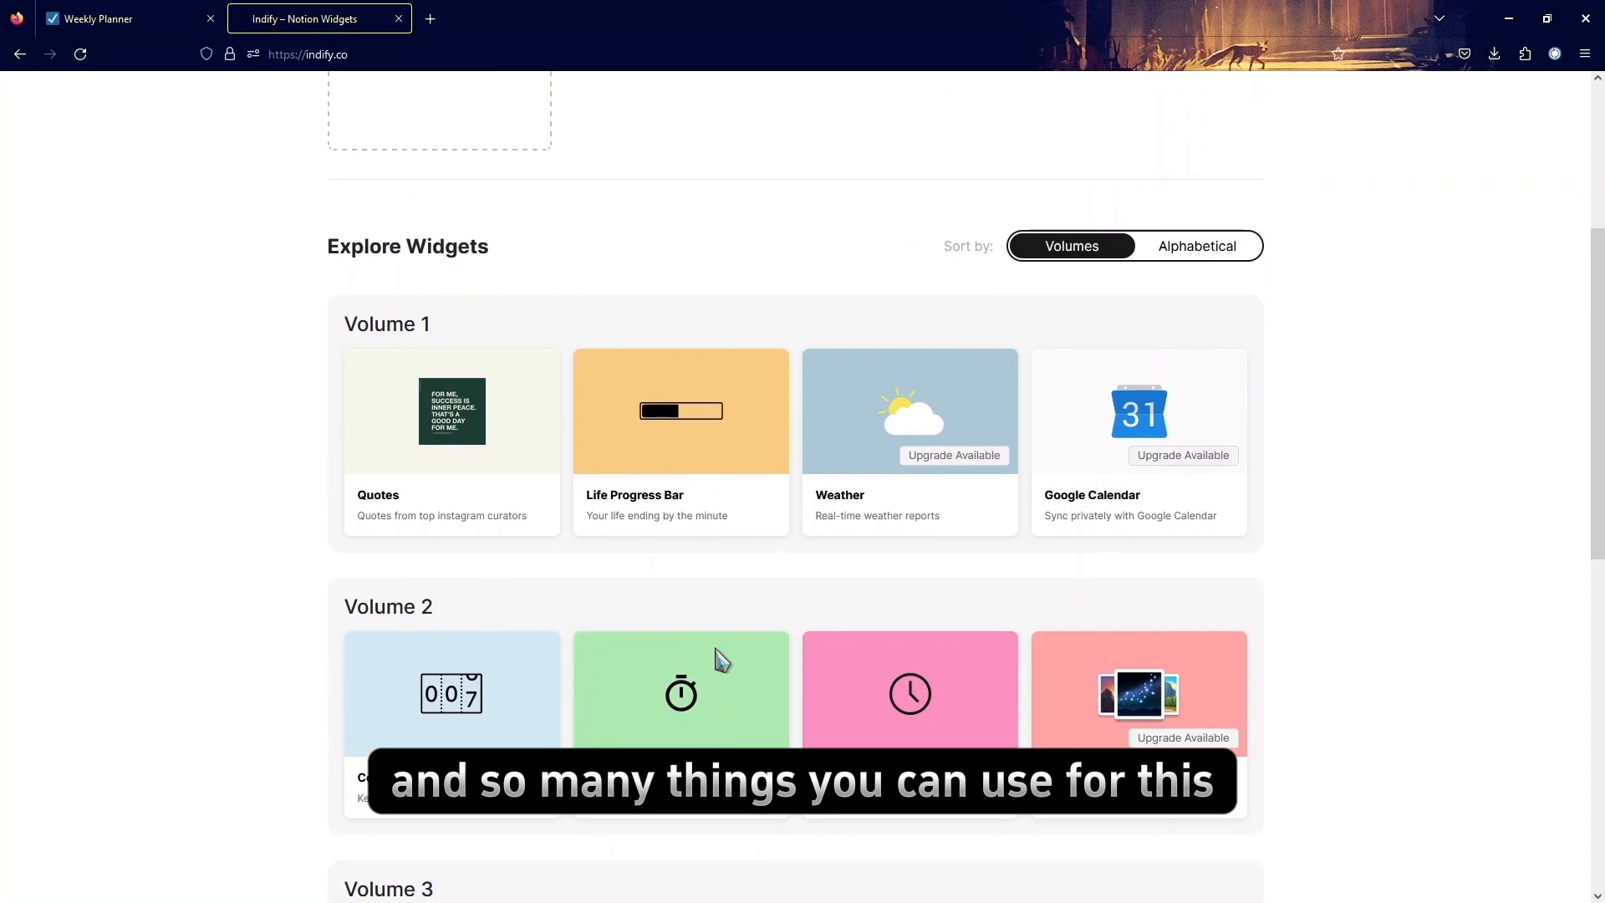
mouse_move(619, 523)
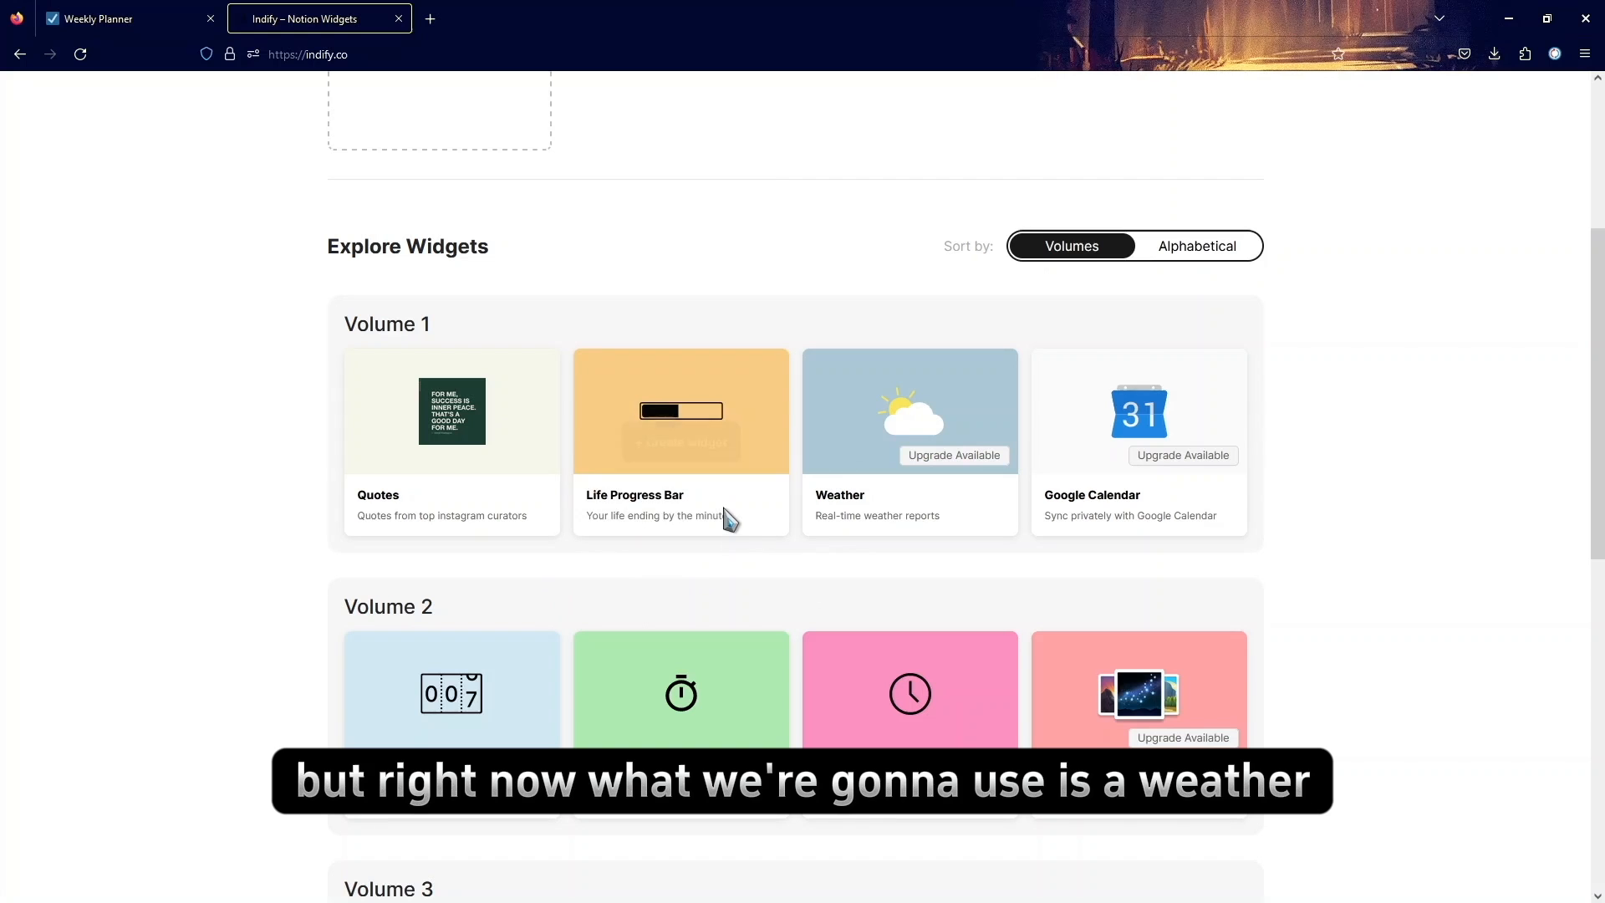
mouse_move(722, 508)
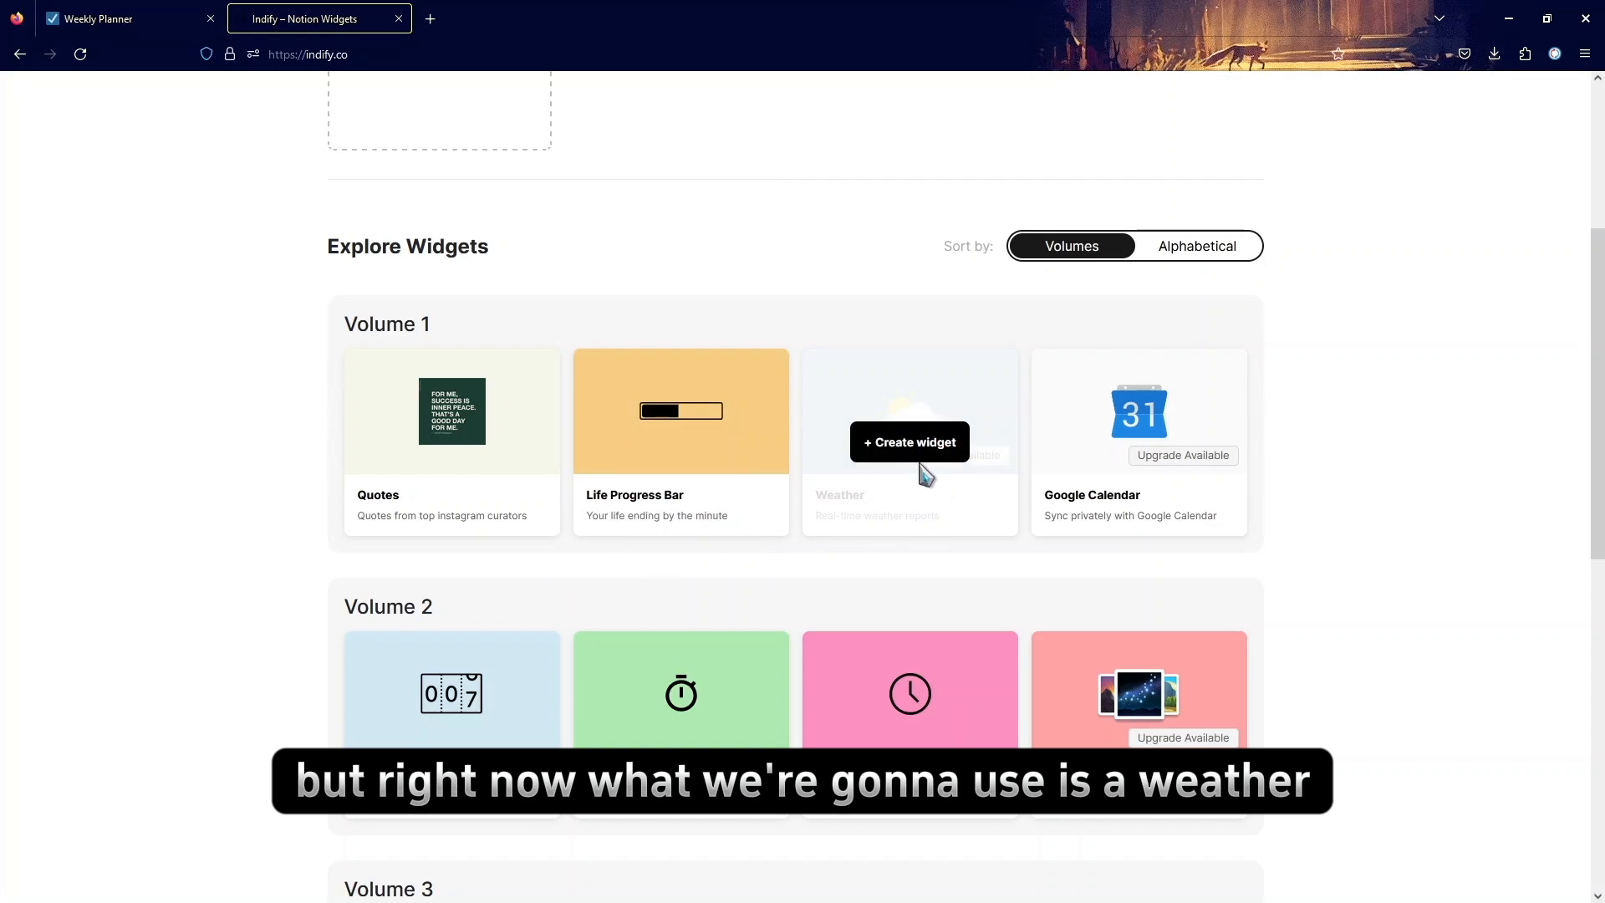
Step: Create a Weather widget titled "Current Weather"
left_click(918, 442)
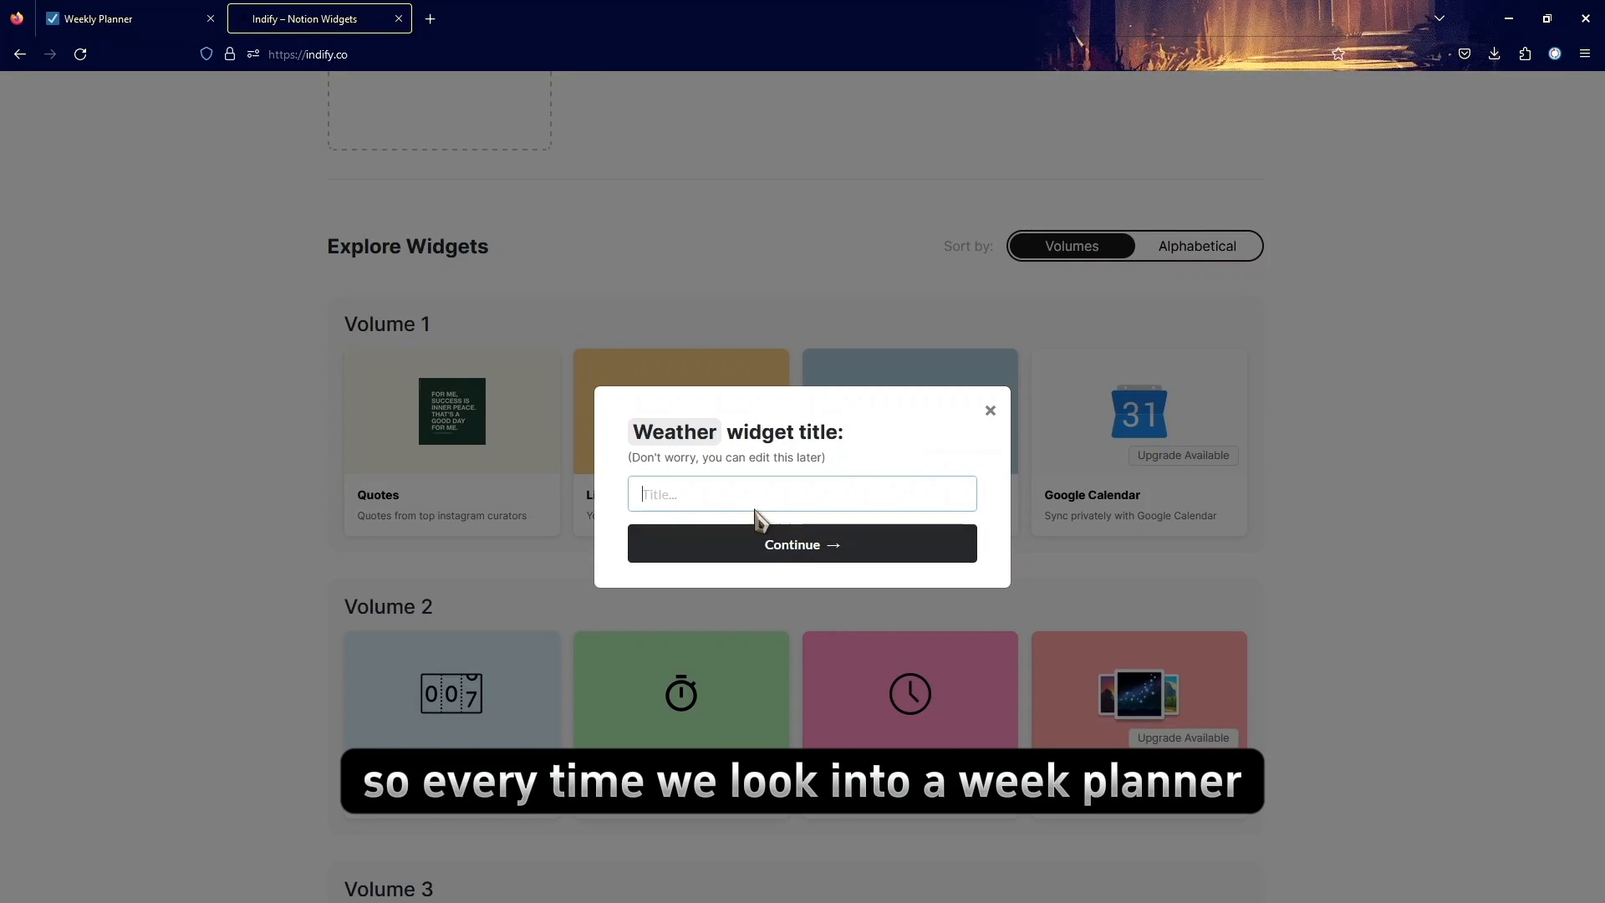
left_click(108, 16)
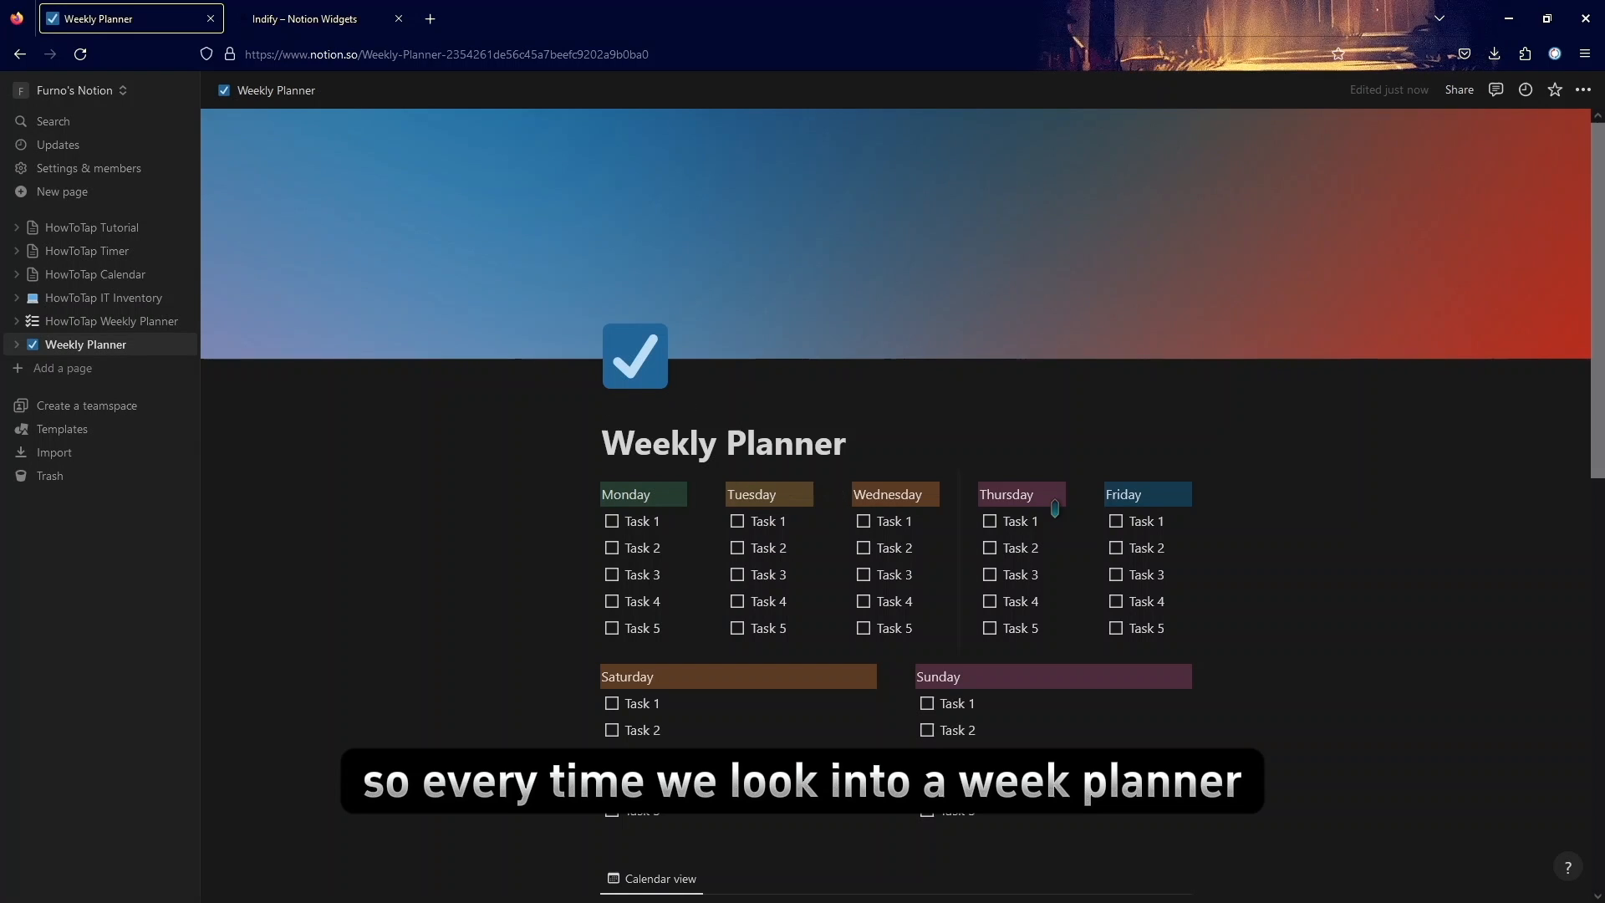
scroll(1033, 511, "down", 2)
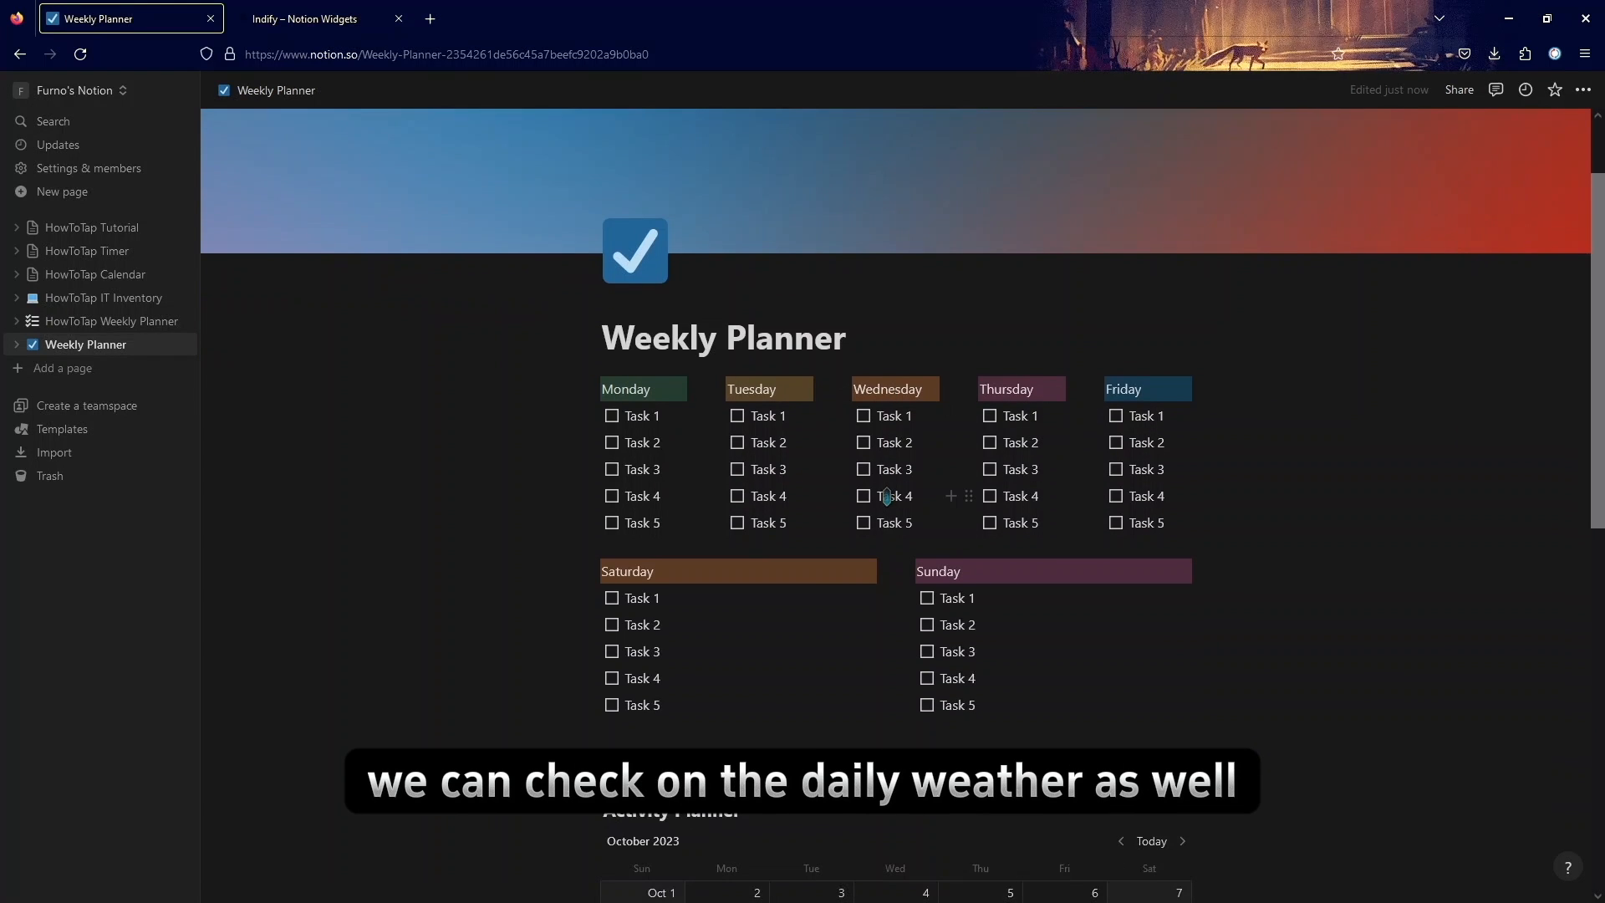
scroll(886, 496, "up", 2)
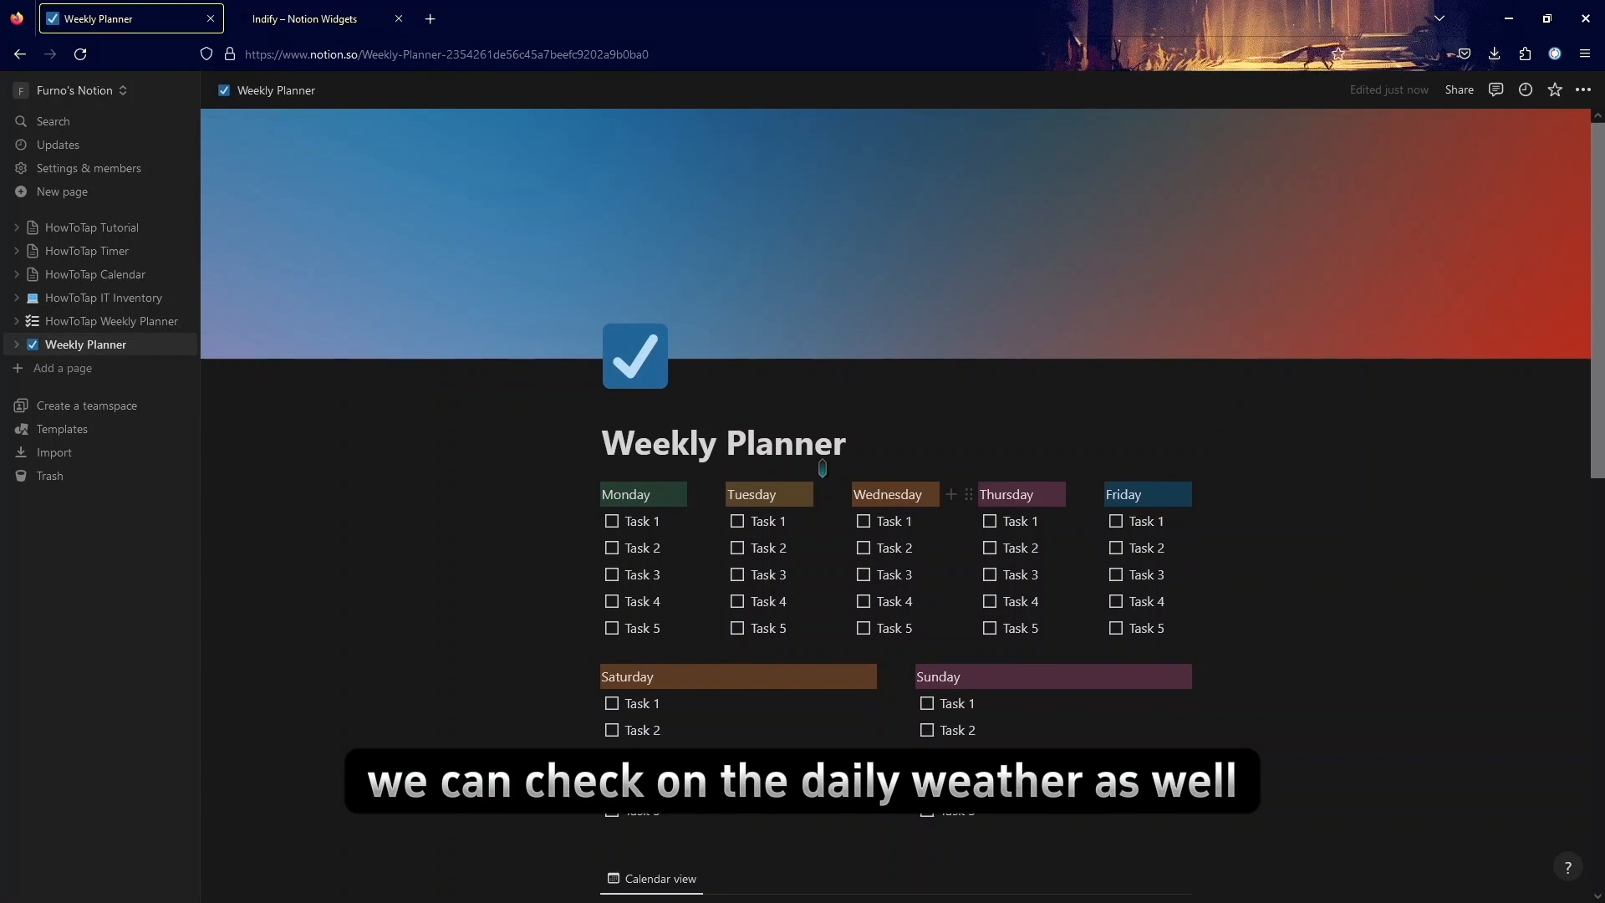
left_click(401, 19)
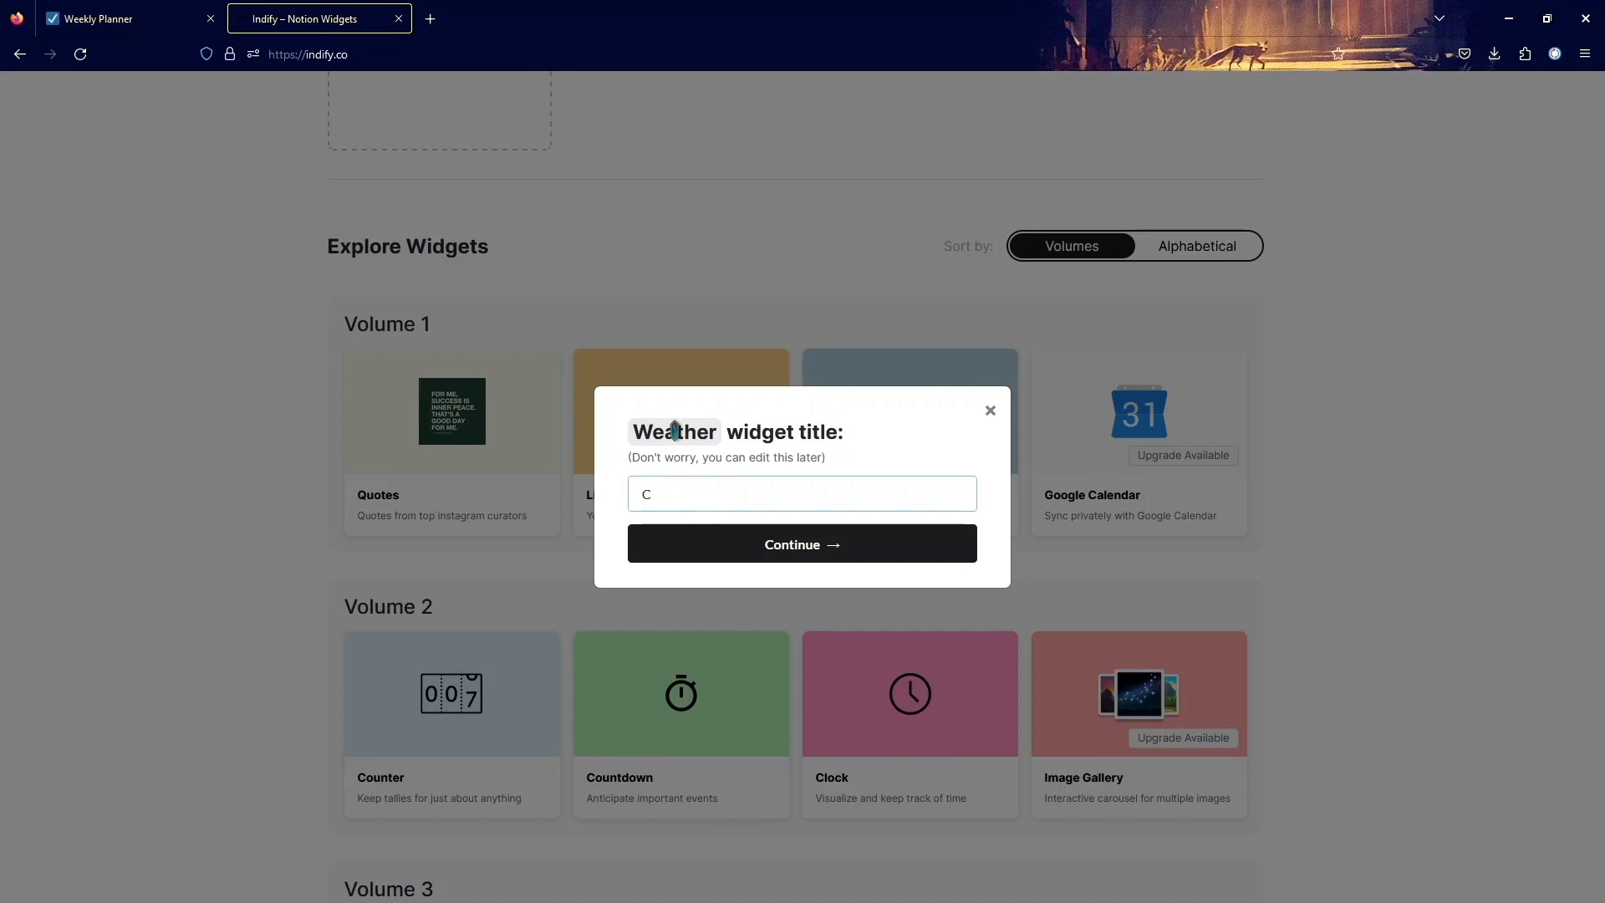
type("Daily Weather")
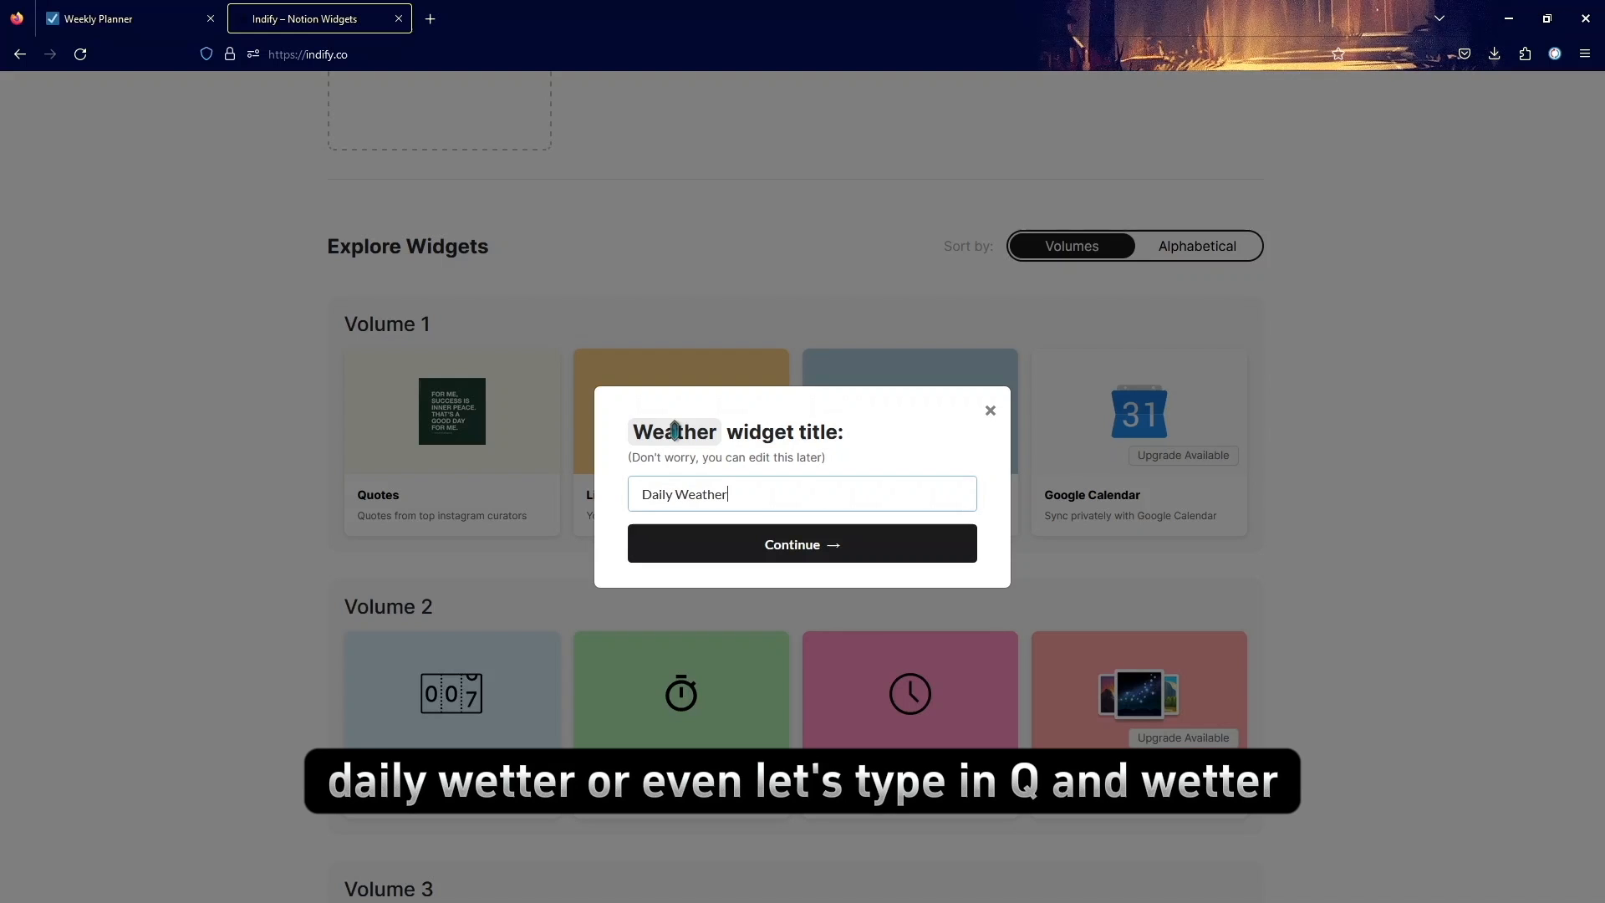
double_click(665, 491)
type("Current")
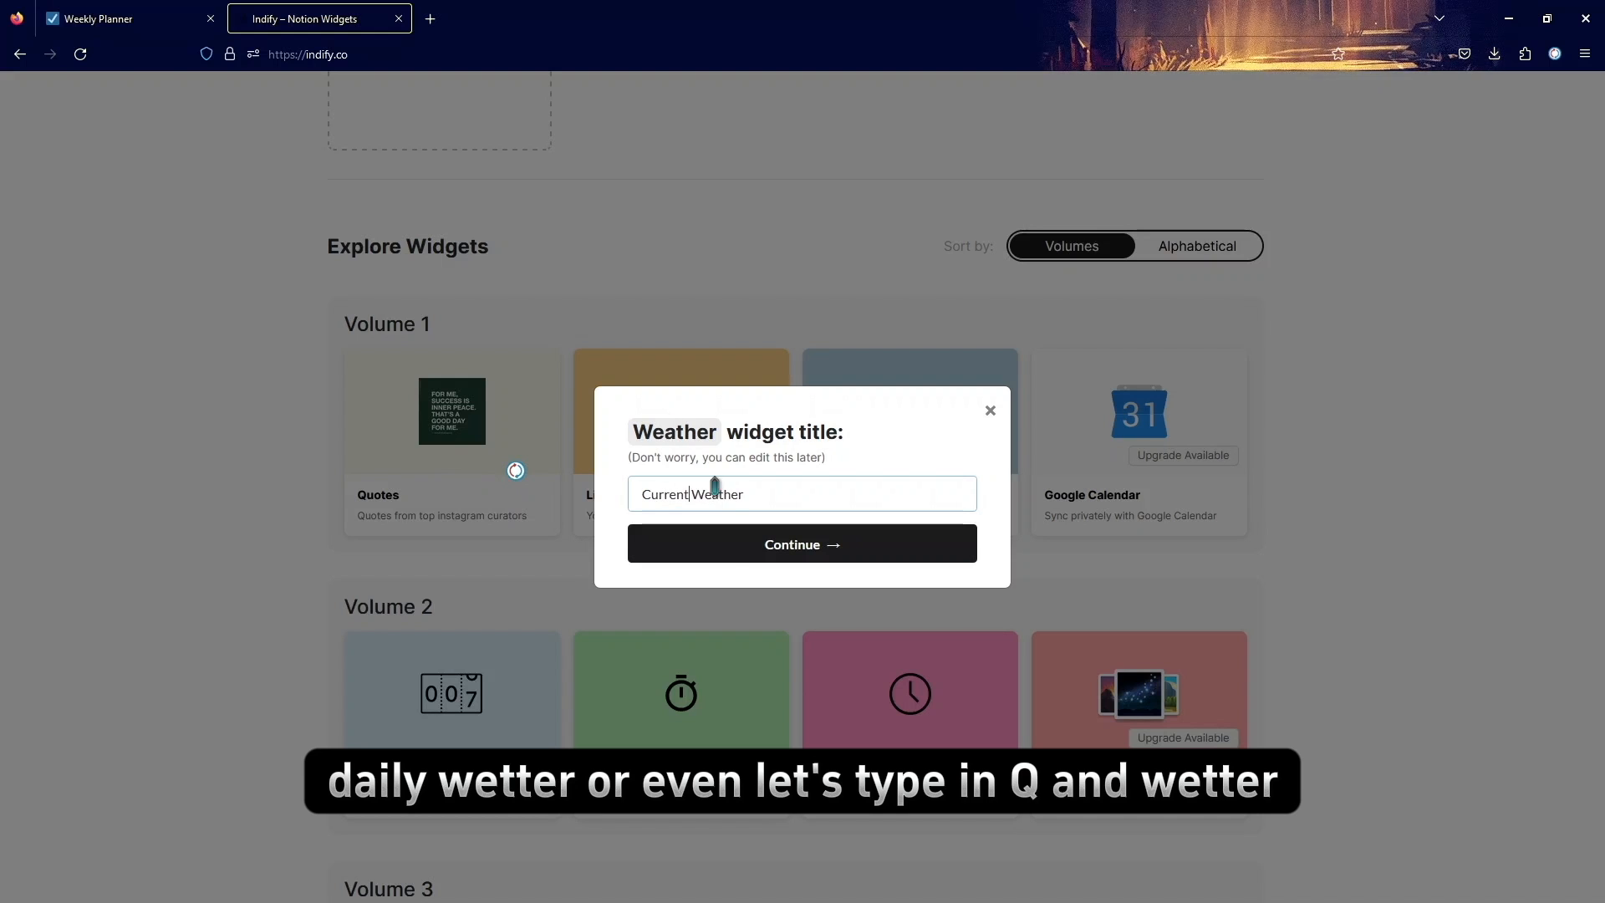
left_click(724, 554)
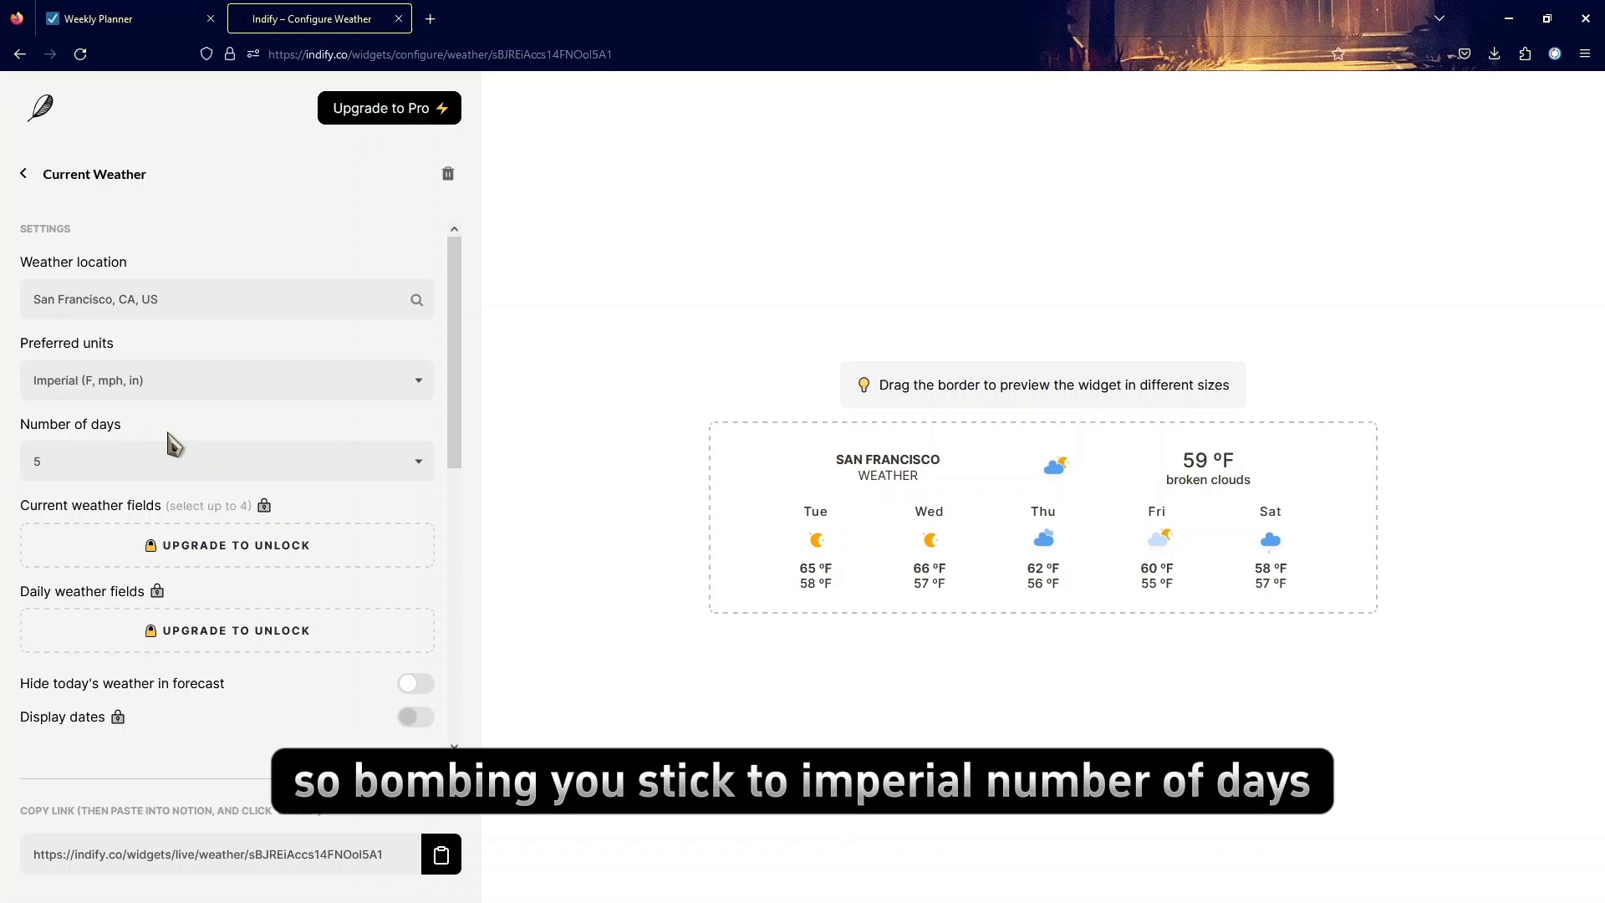
Step: Set the weather forecast's number of days to 7 and compare it with the day blocks in the Notion Weekly Planner
left_click(38, 652)
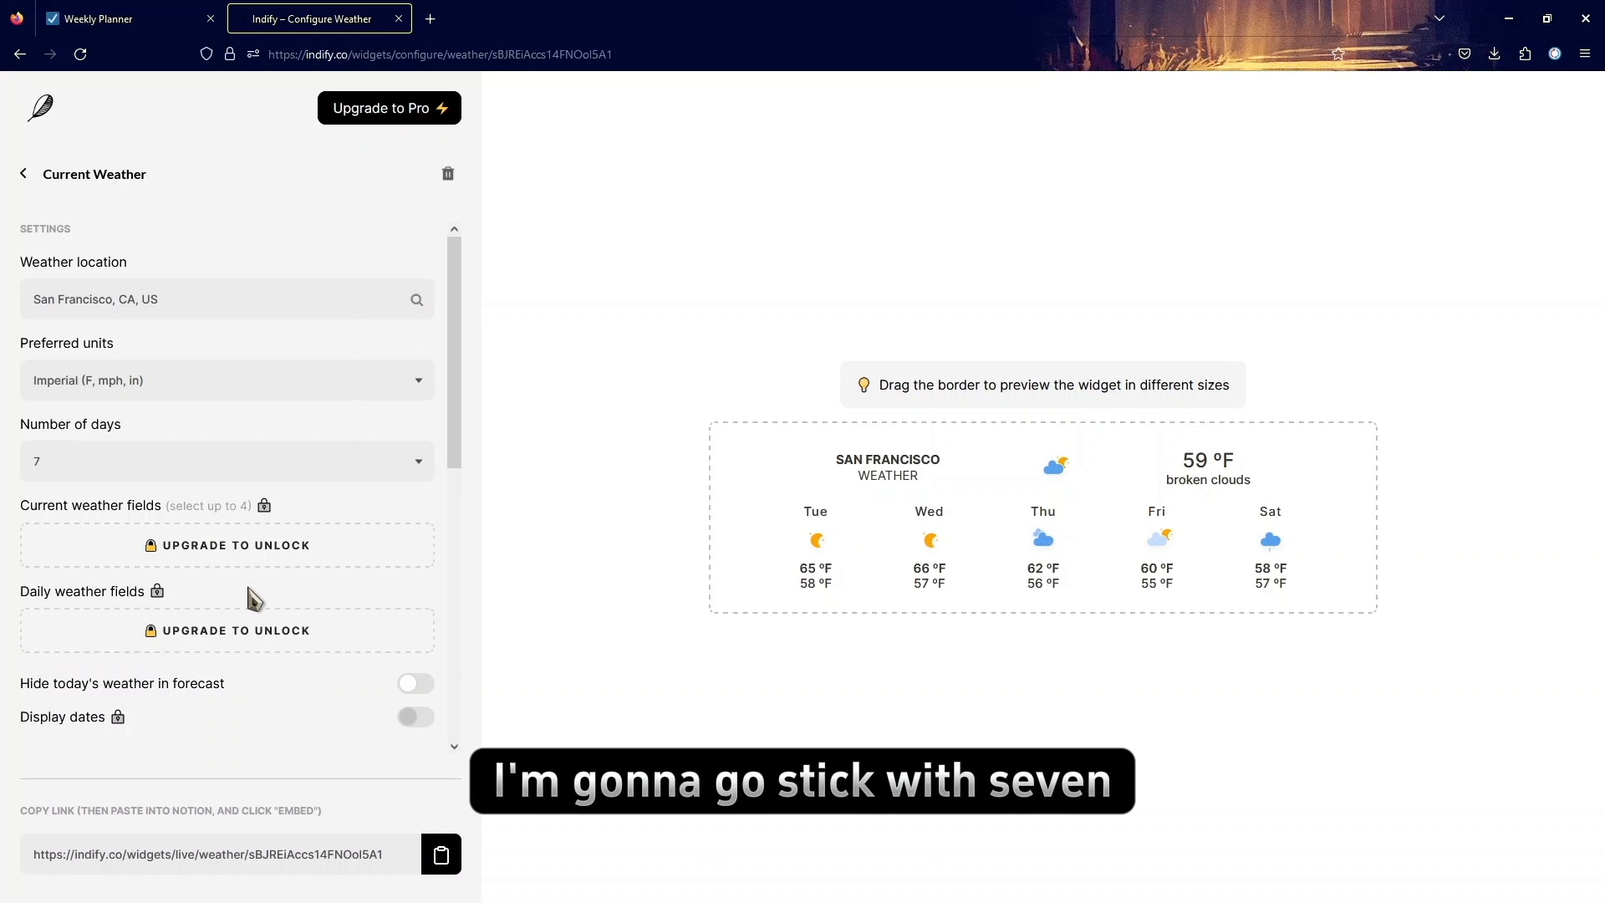
scroll(281, 537, "down", 3)
left_click(188, 20)
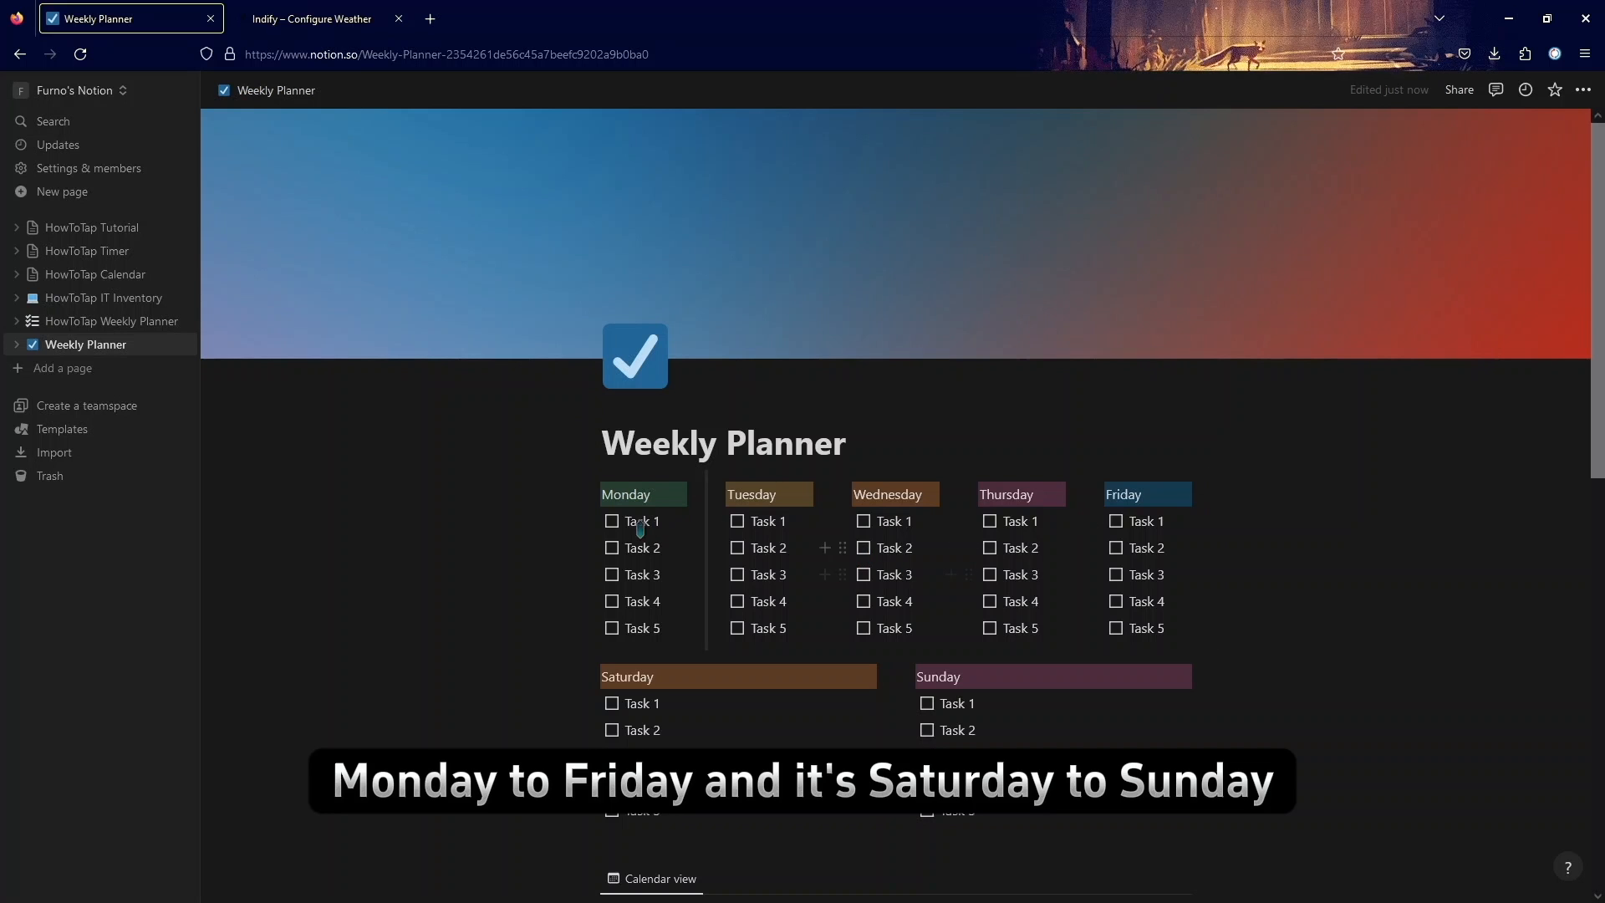
left_click(296, 19)
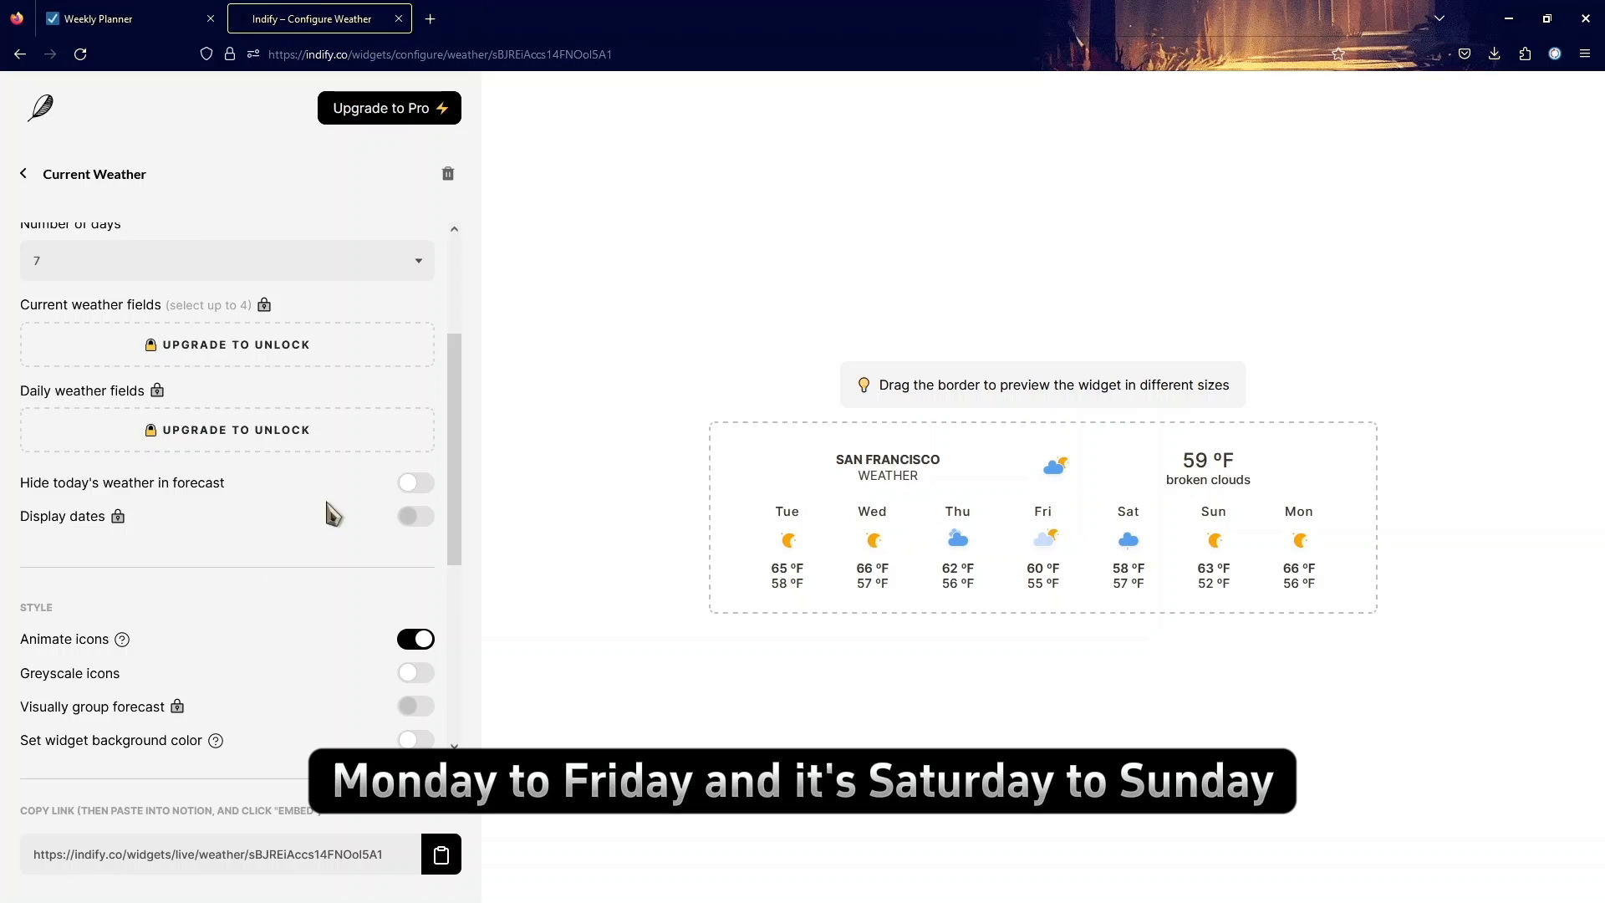
Step: Try greyscale icons on the weather widget and restore the colored ones
scroll(205, 649, "down", 3)
scroll(213, 502, "down", 2)
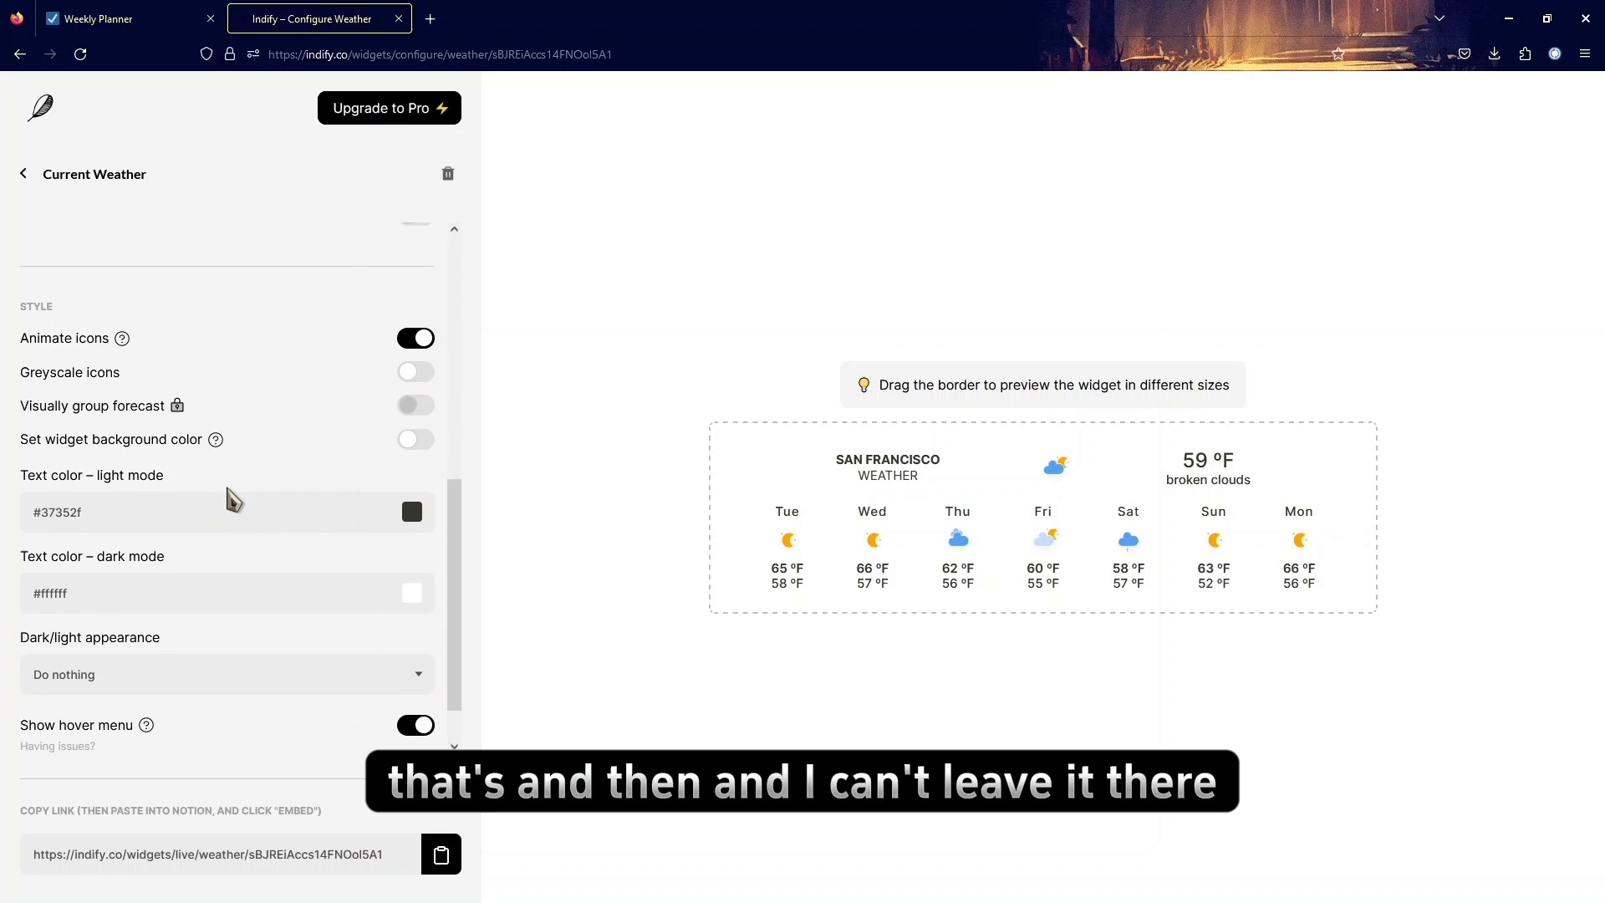
left_click(412, 378)
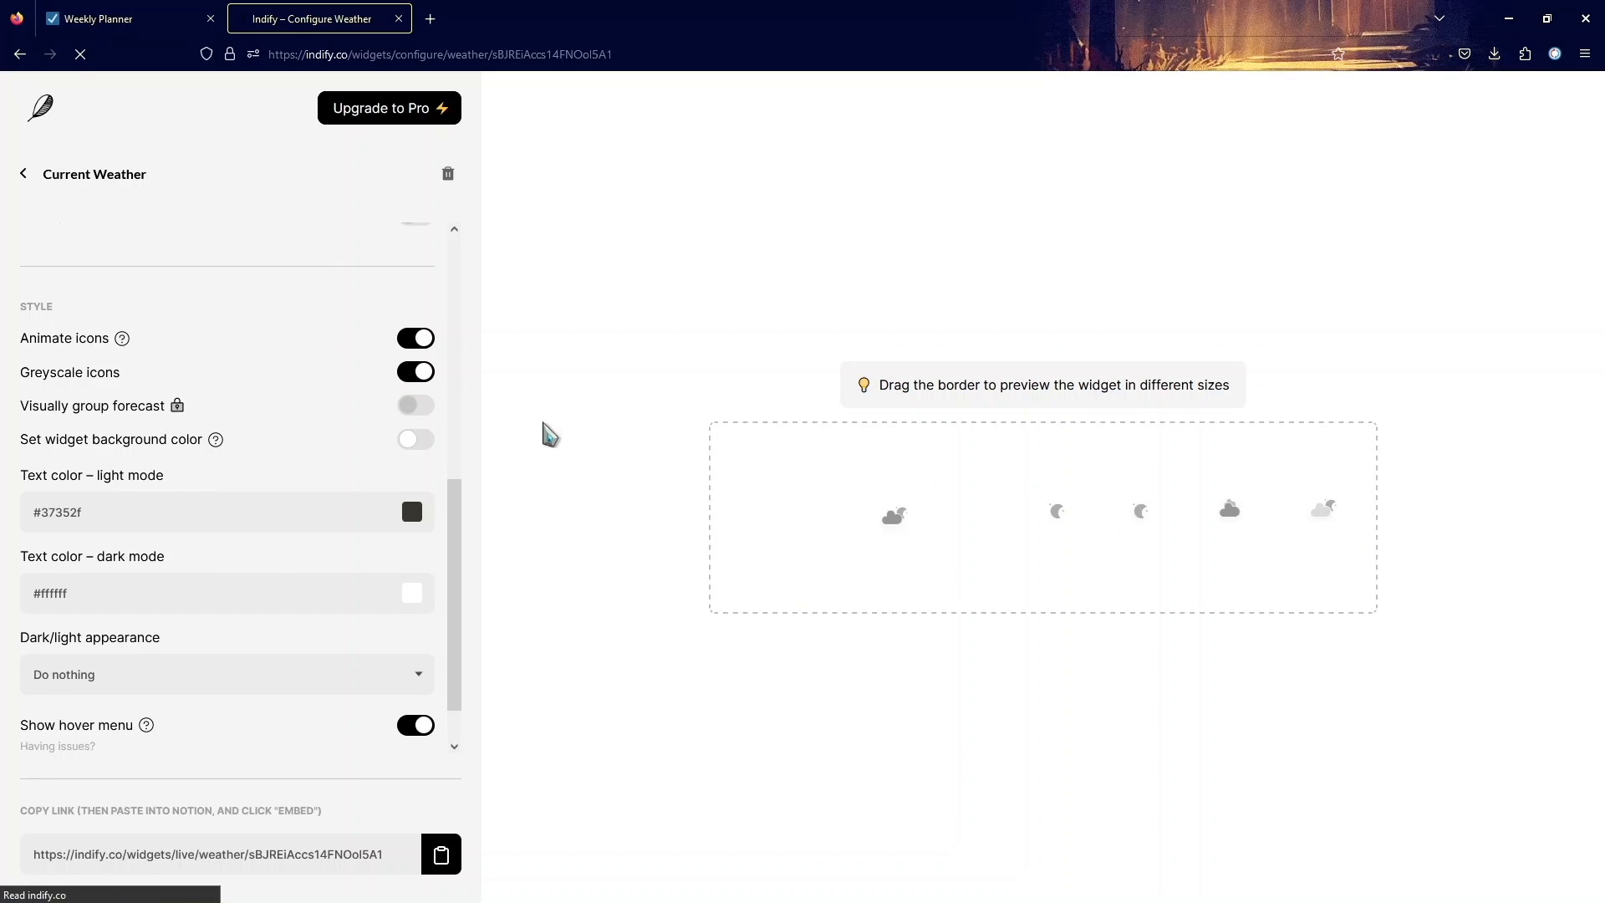
left_click(420, 374)
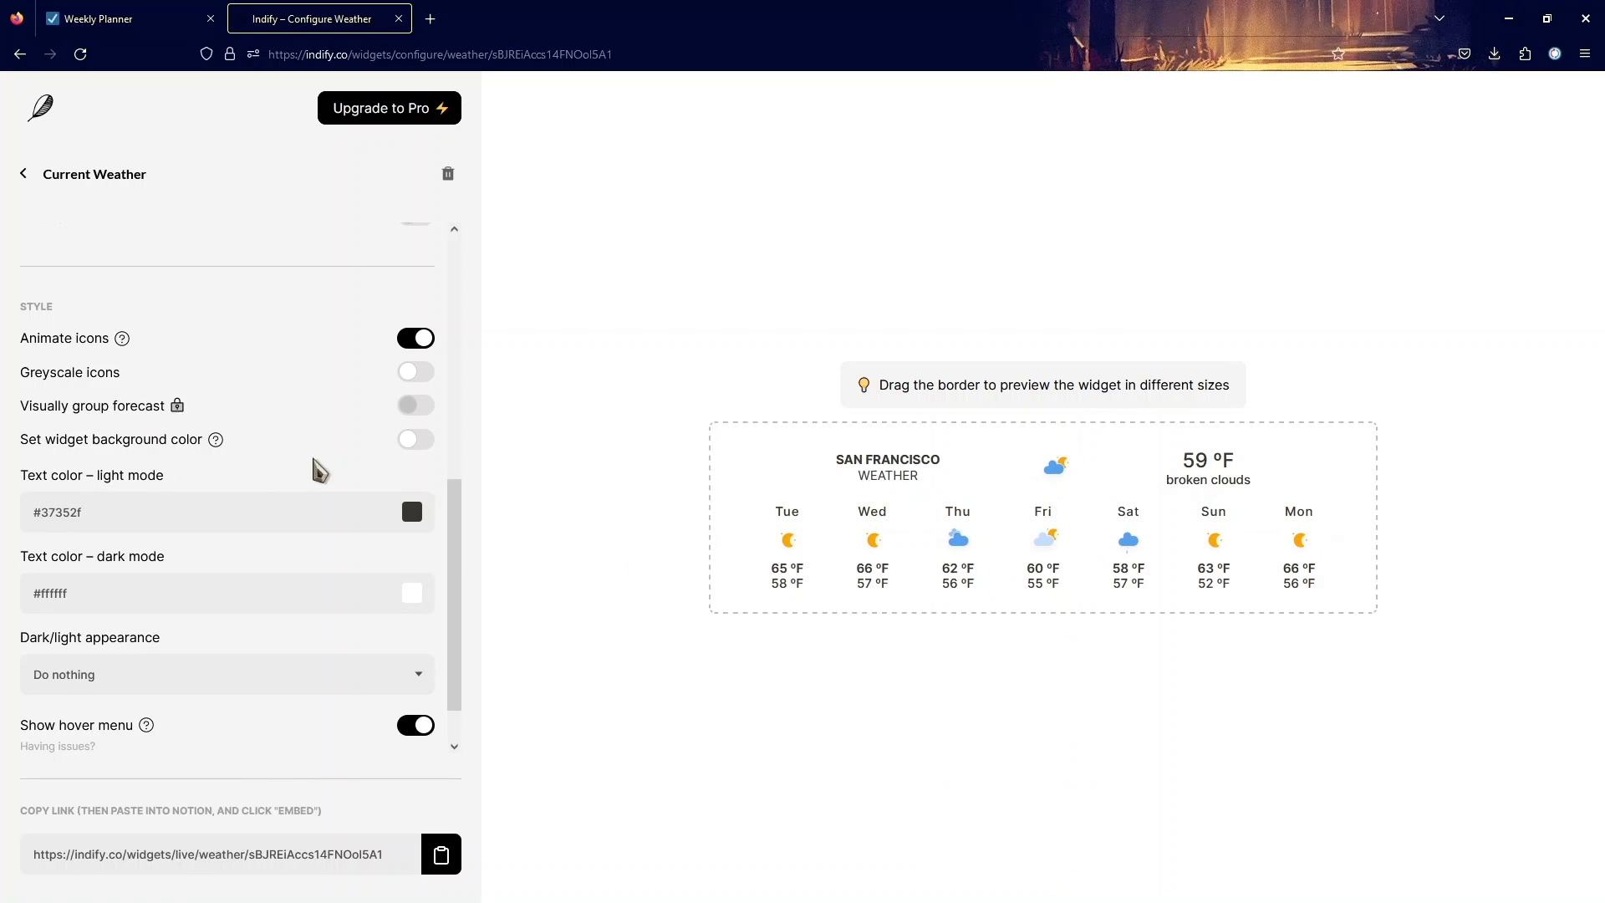
Step: Enable a custom background color for the weather widget and set it to the Notion Light gray #ebeced
left_click(415, 439)
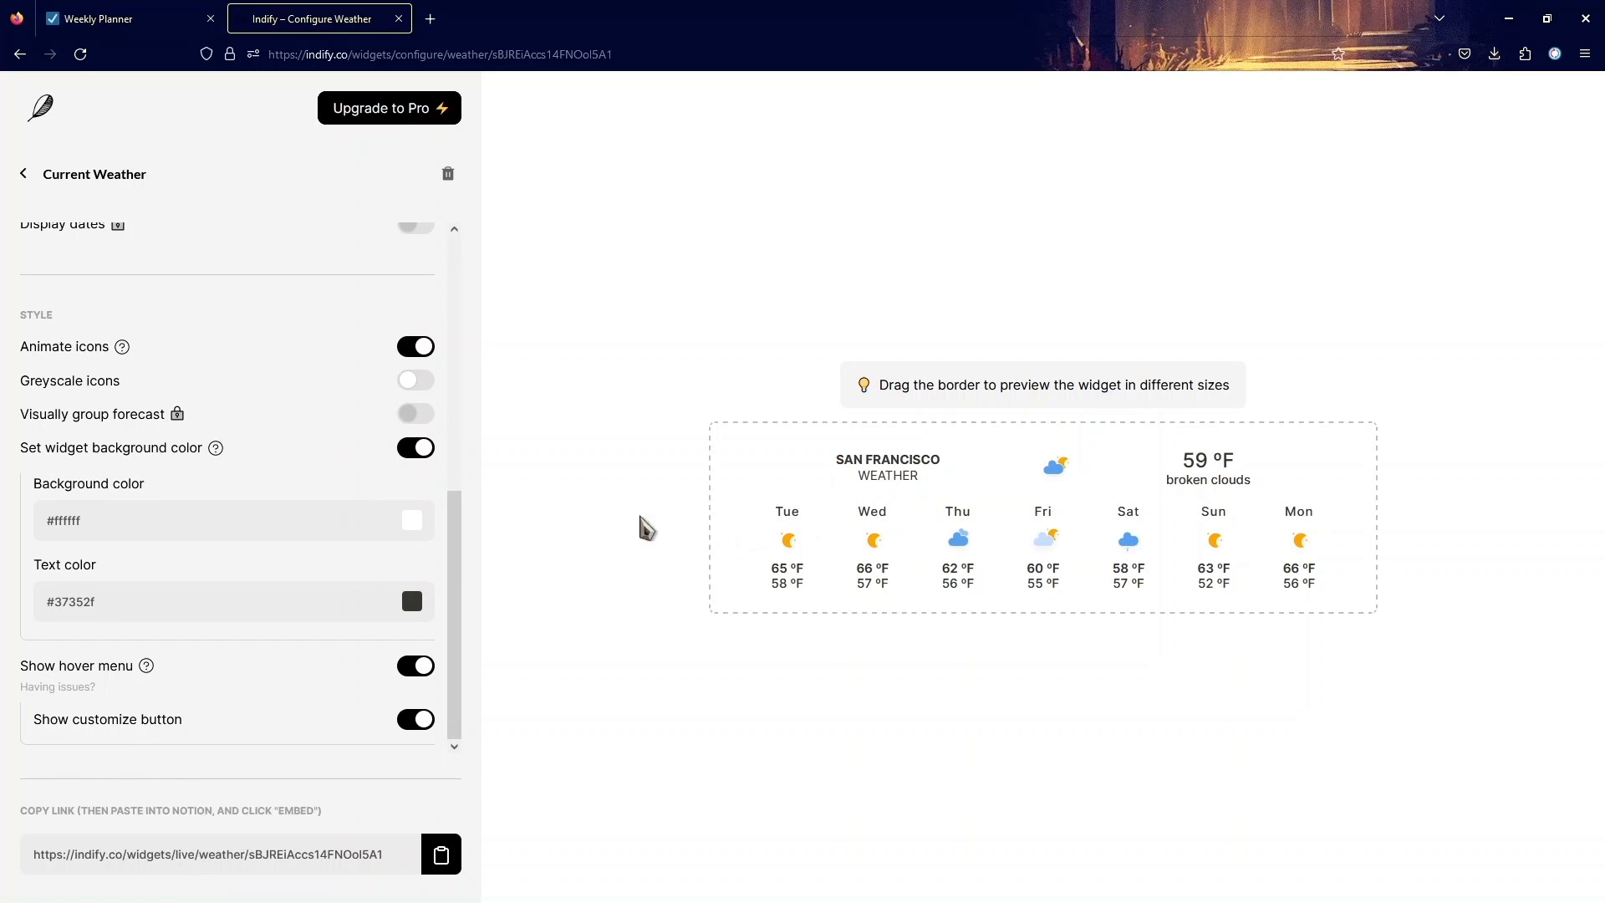
left_click(418, 521)
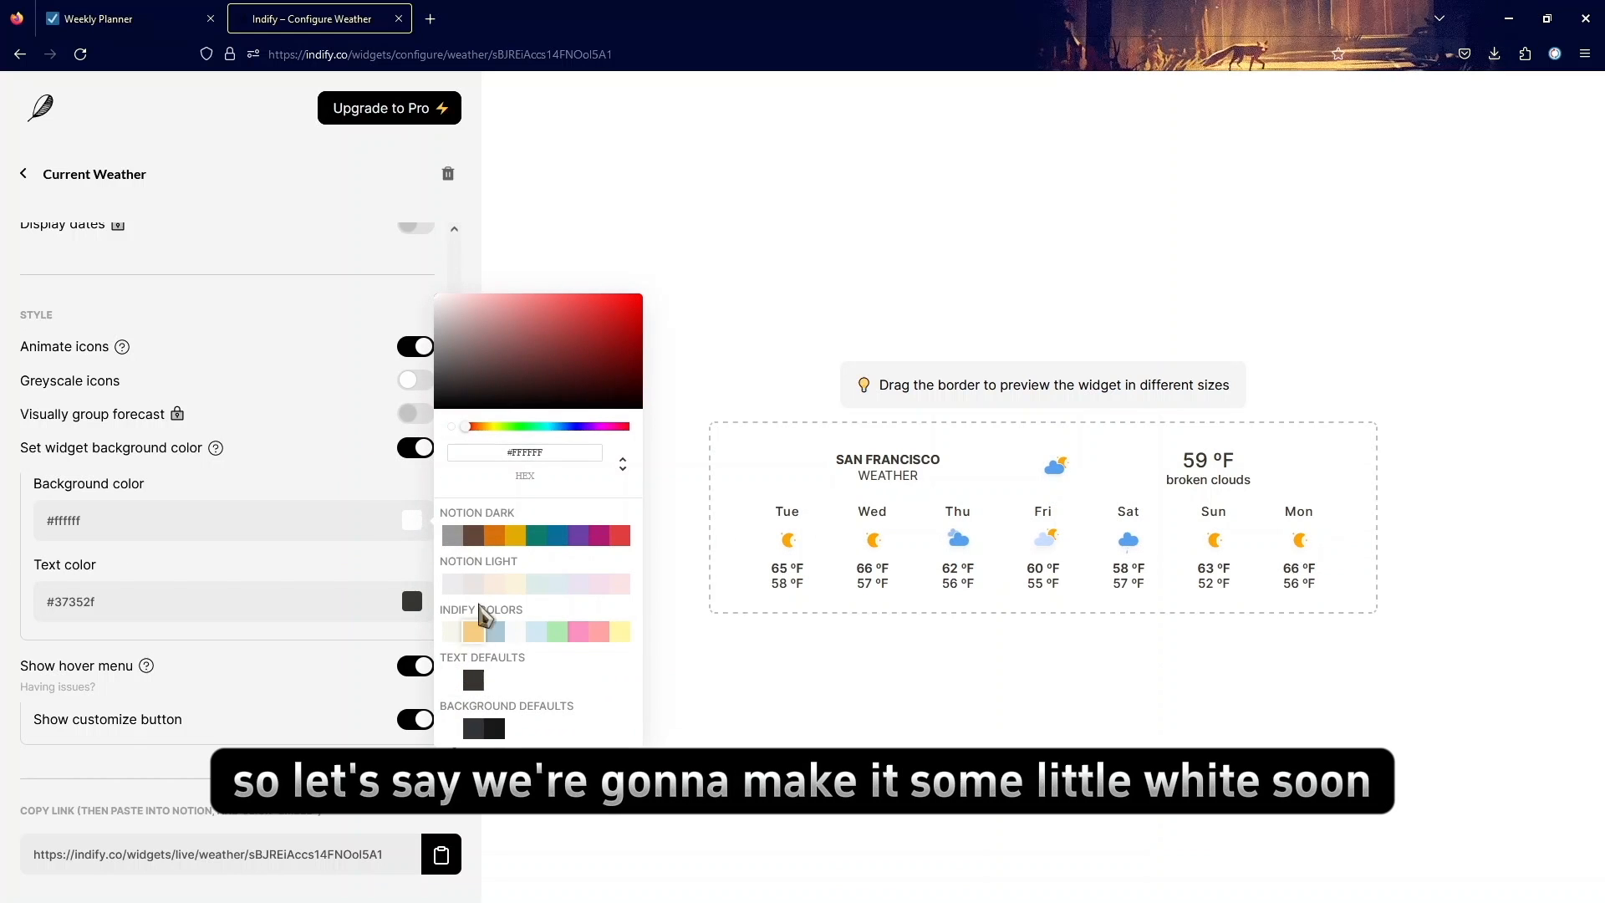
left_click(452, 585)
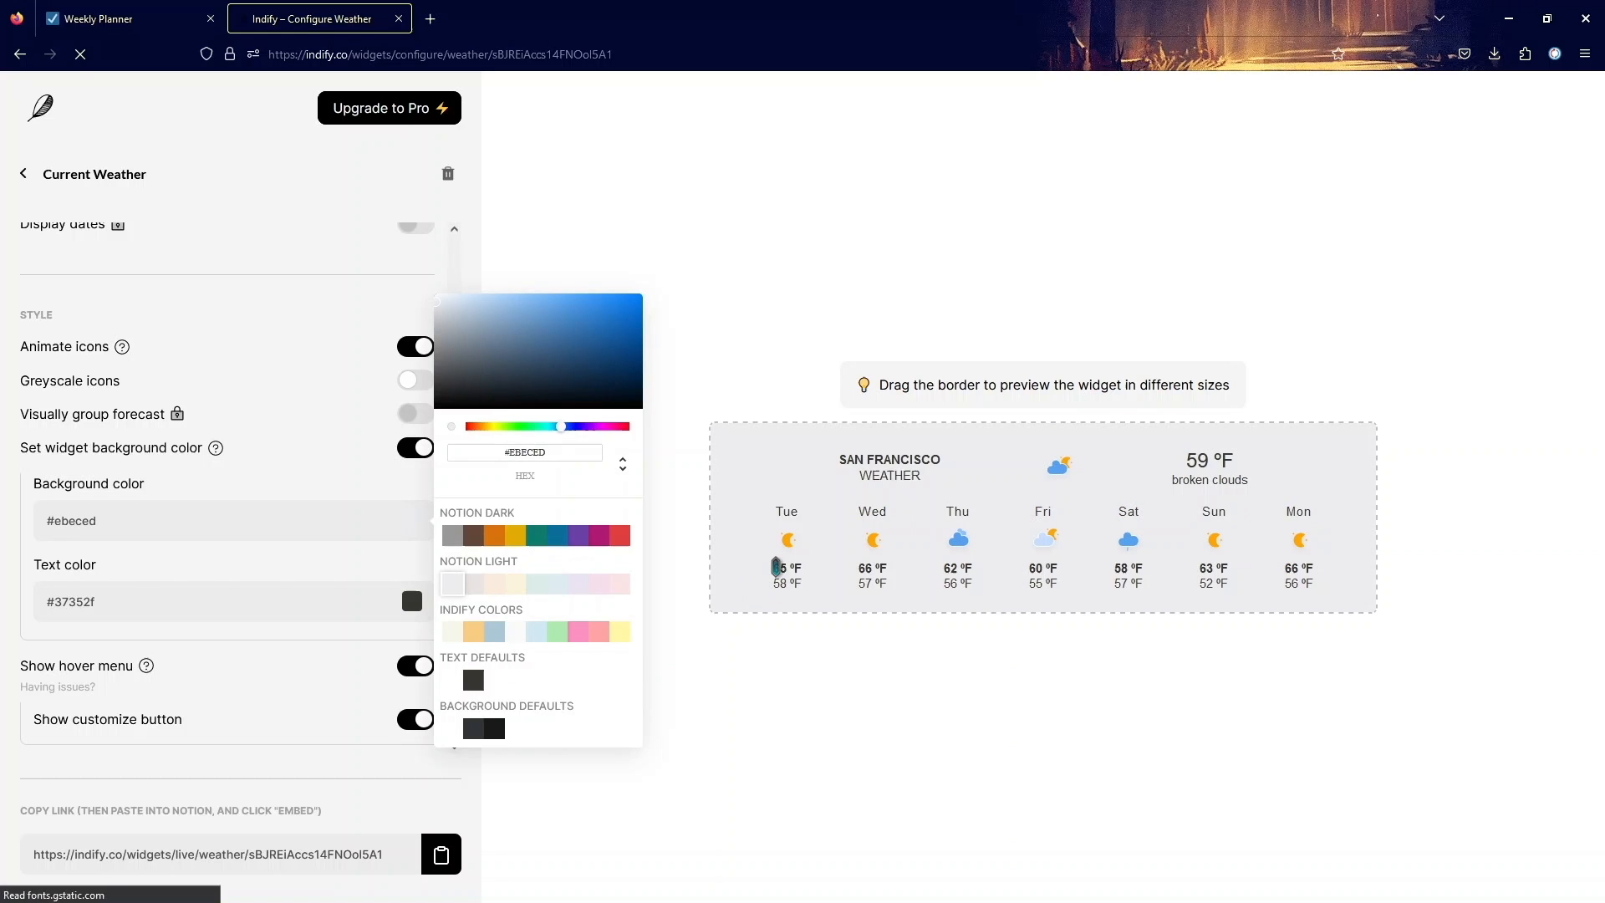
left_click(781, 558)
Step: Try the yellow #fff7a8 from the Indify colors as the weather widget's background
left_click(412, 600)
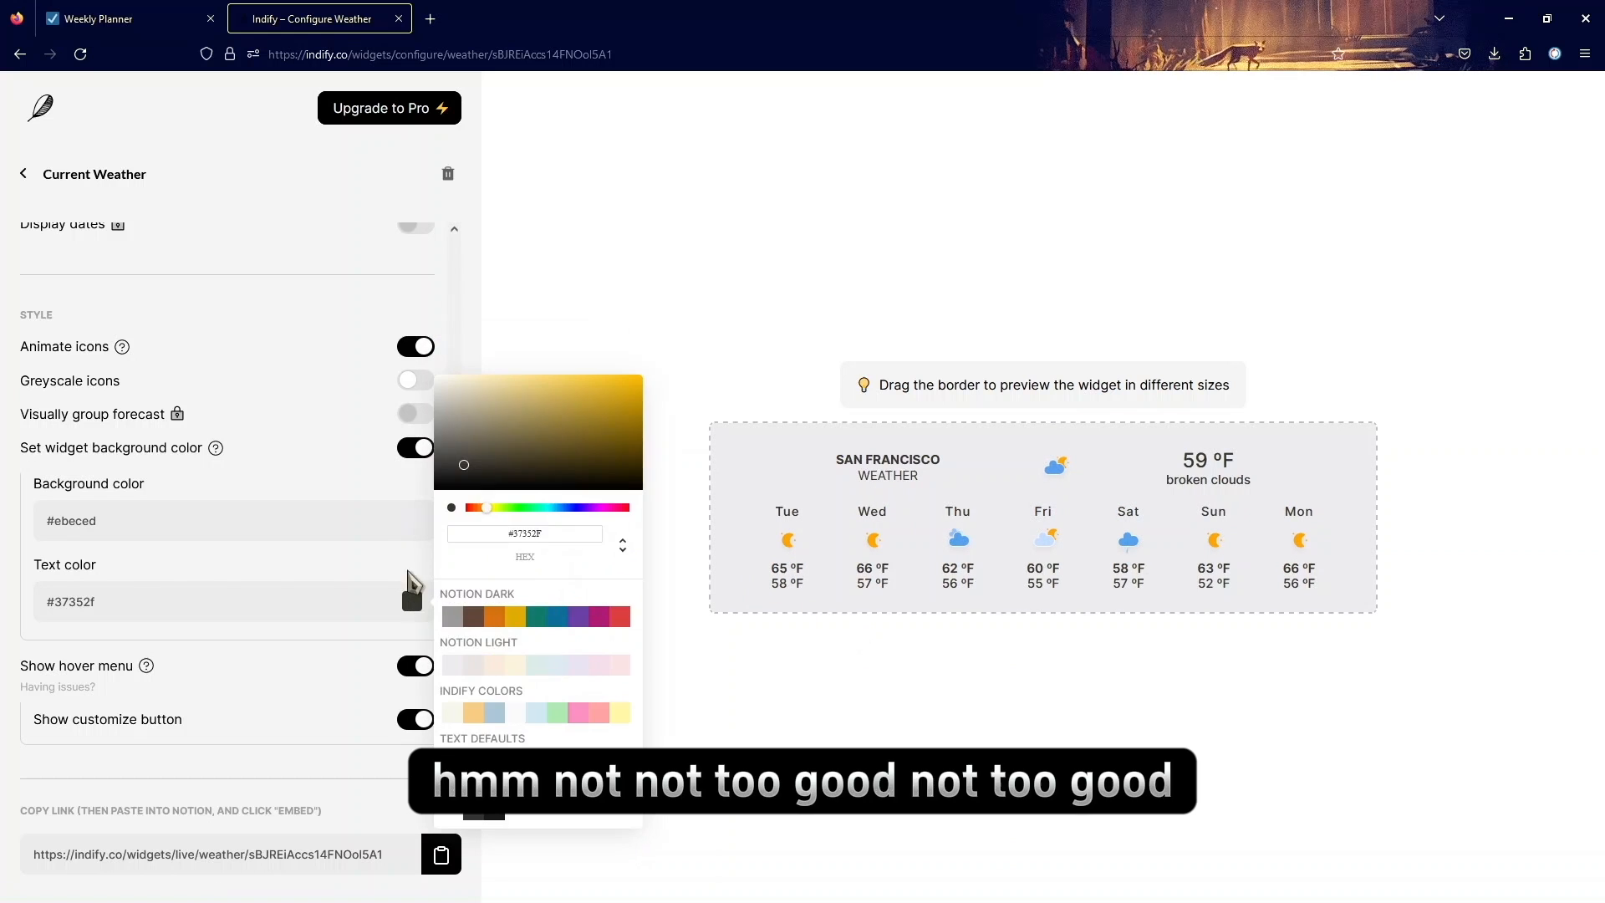
left_click(412, 523)
left_click(414, 523)
left_click(415, 526)
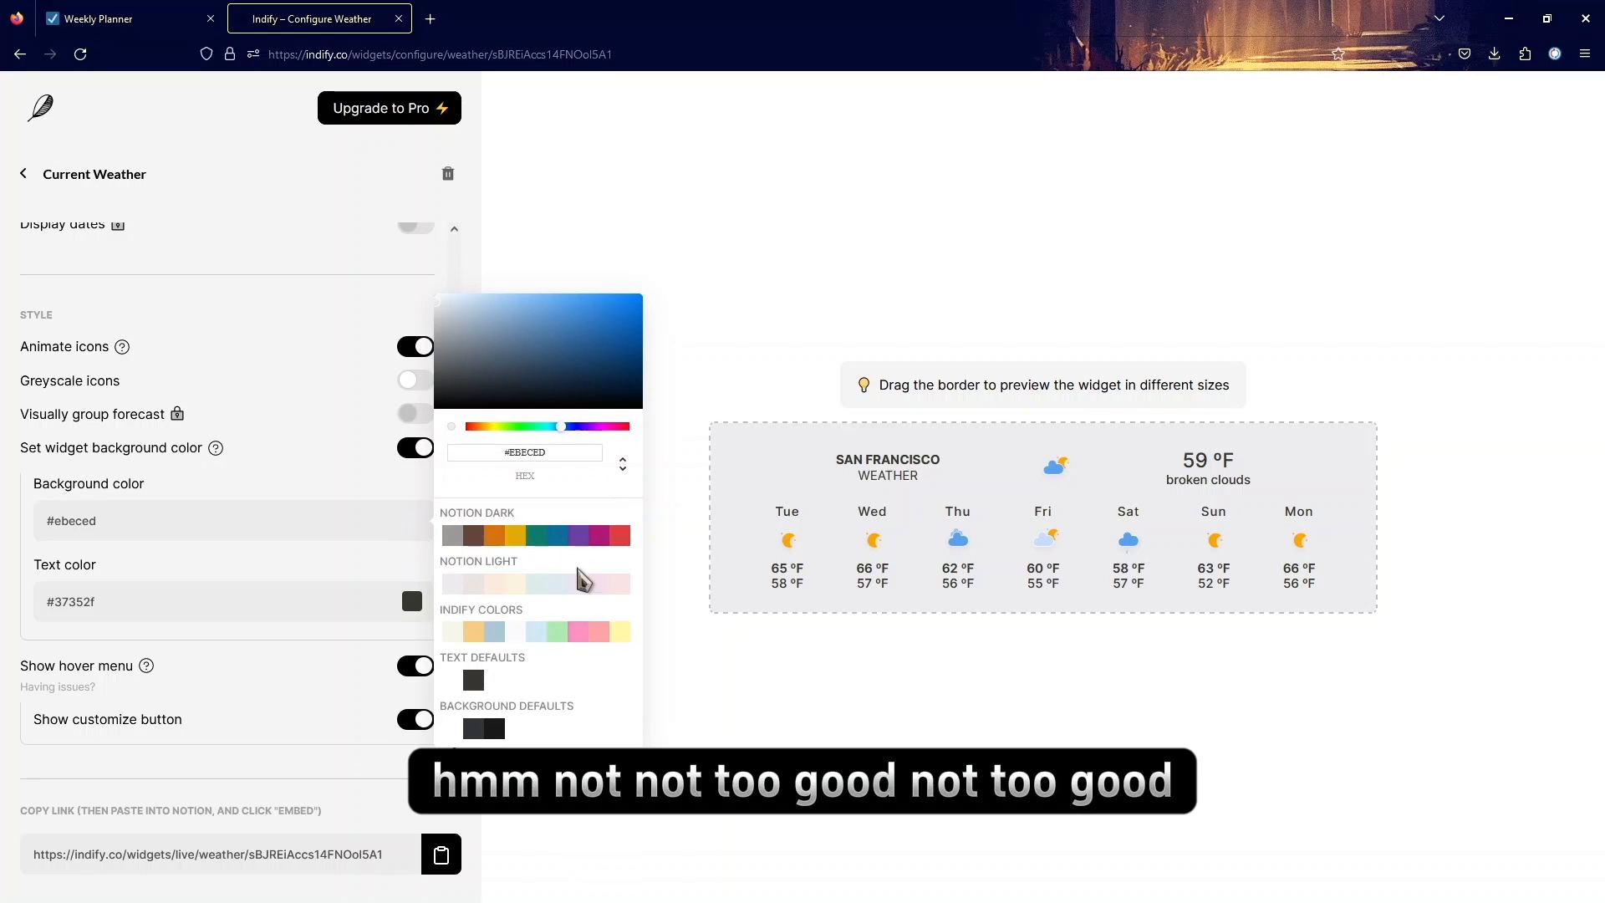
left_click(621, 632)
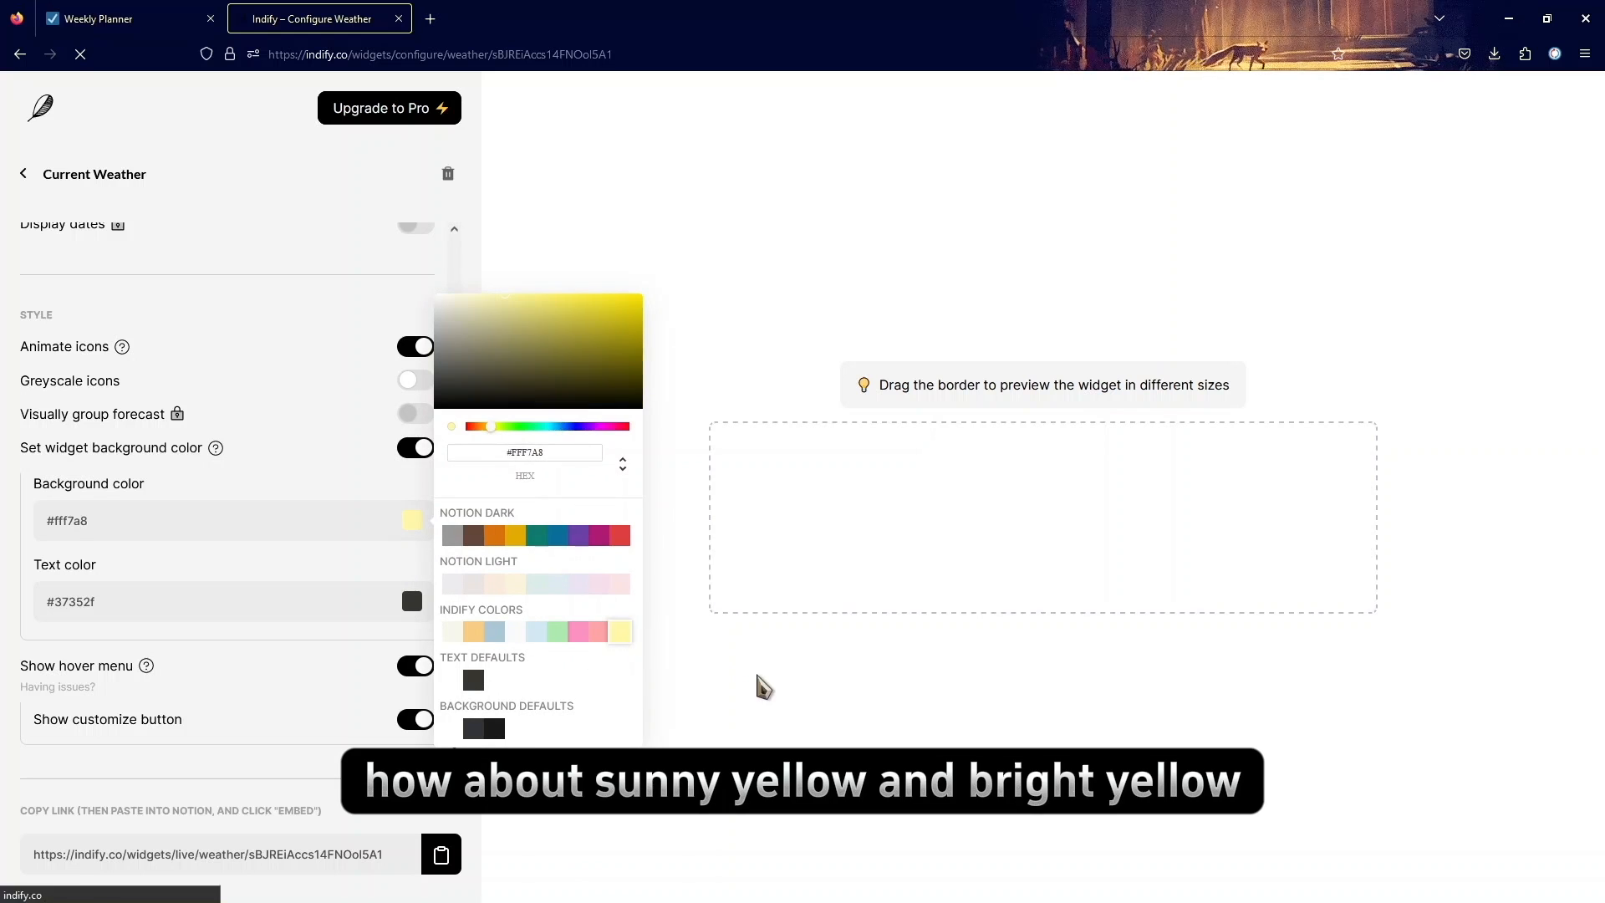
left_click(760, 680)
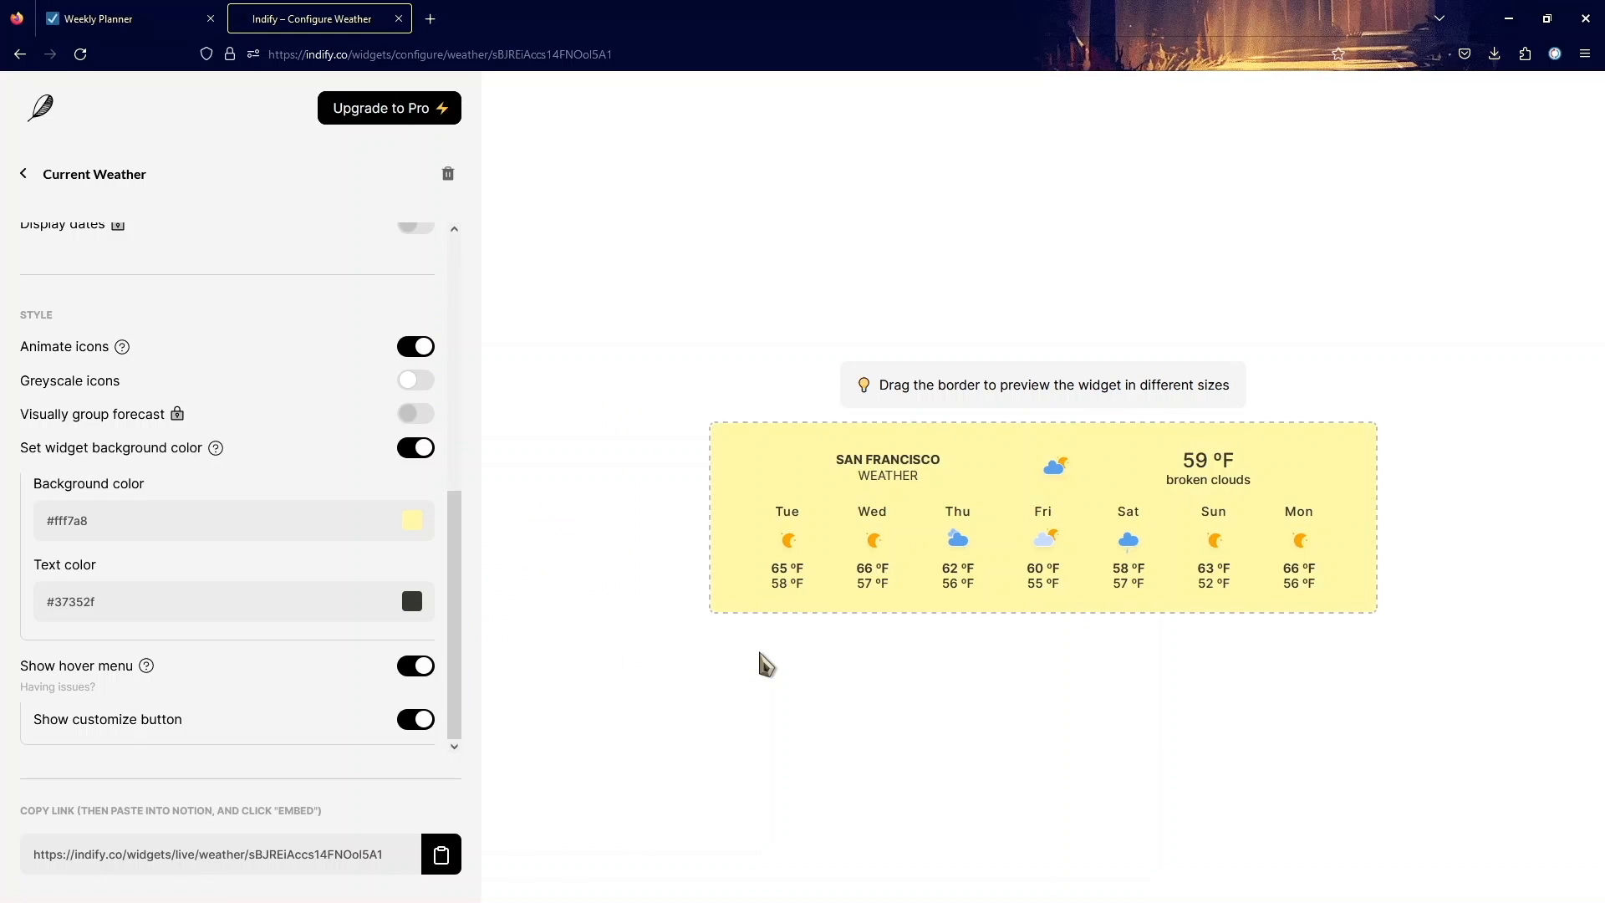
Step: Set the weather widget's background to the Indify light blue #d1e8f3 and lighten it to #eaf8ff
left_click(413, 522)
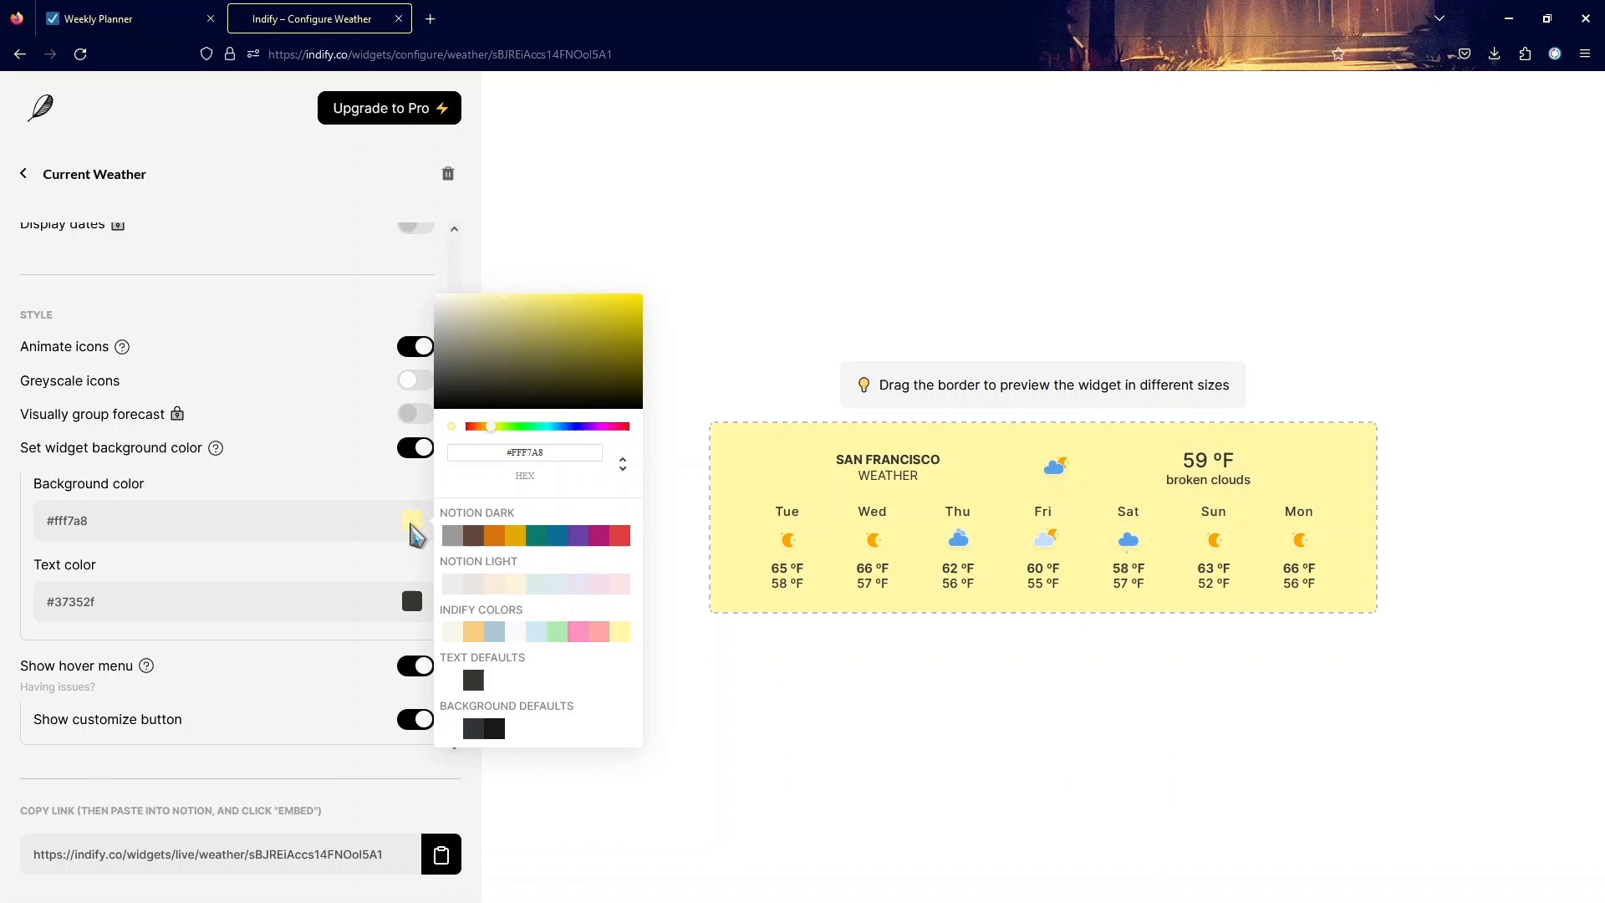
left_click(535, 633)
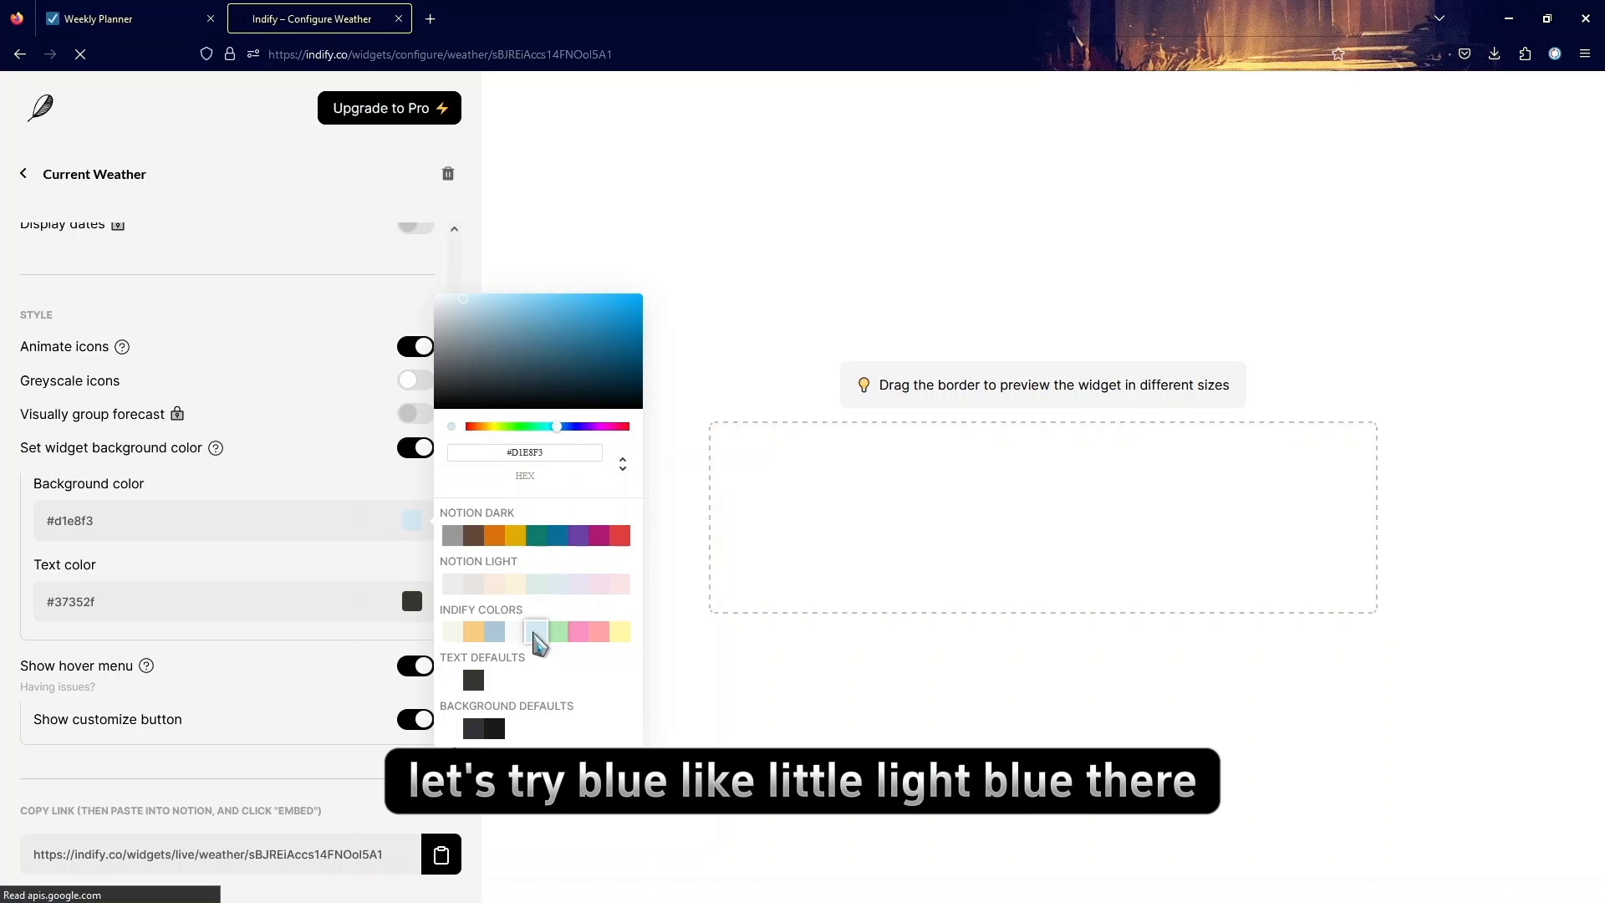
left_click(822, 637)
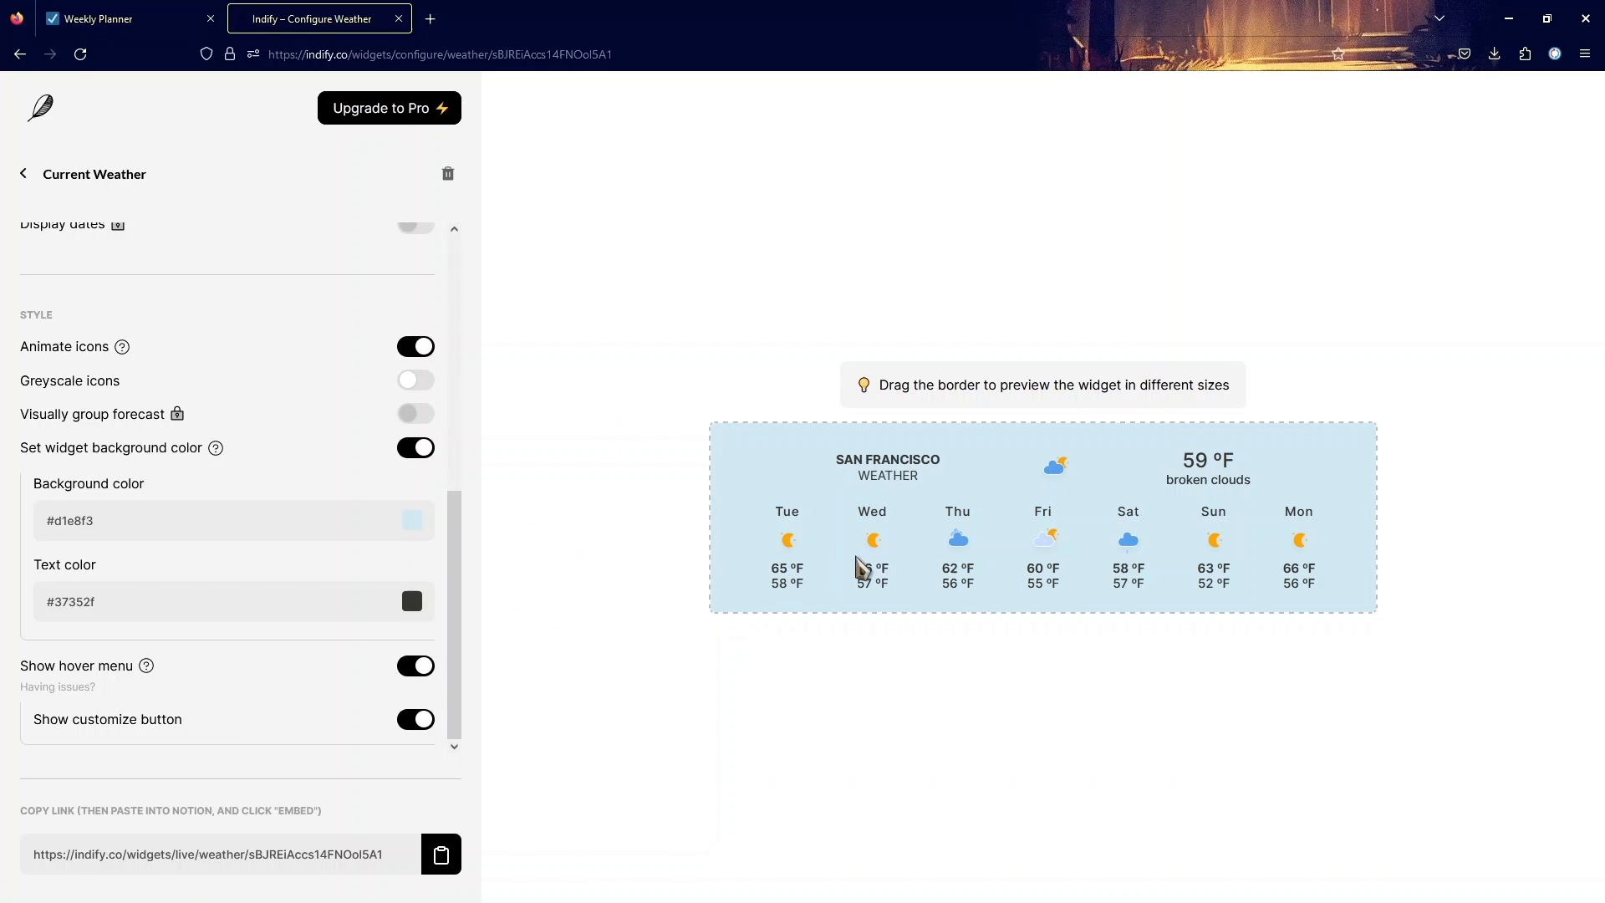
left_click(417, 523)
left_click(418, 521)
left_click_drag(478, 311, 459, 282)
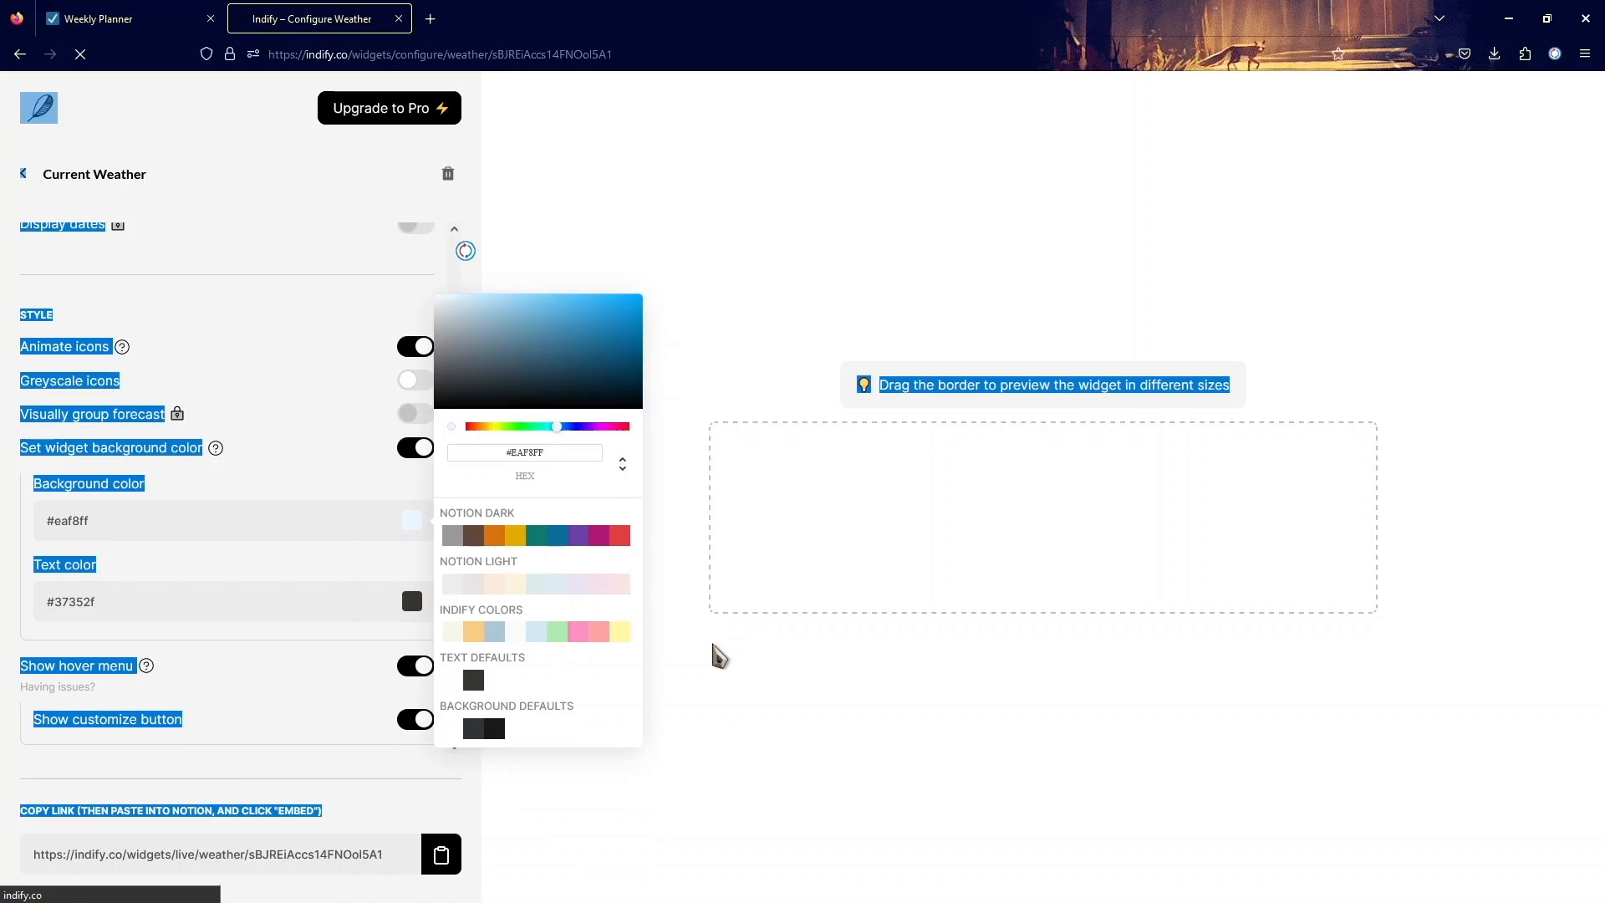
left_click(686, 686)
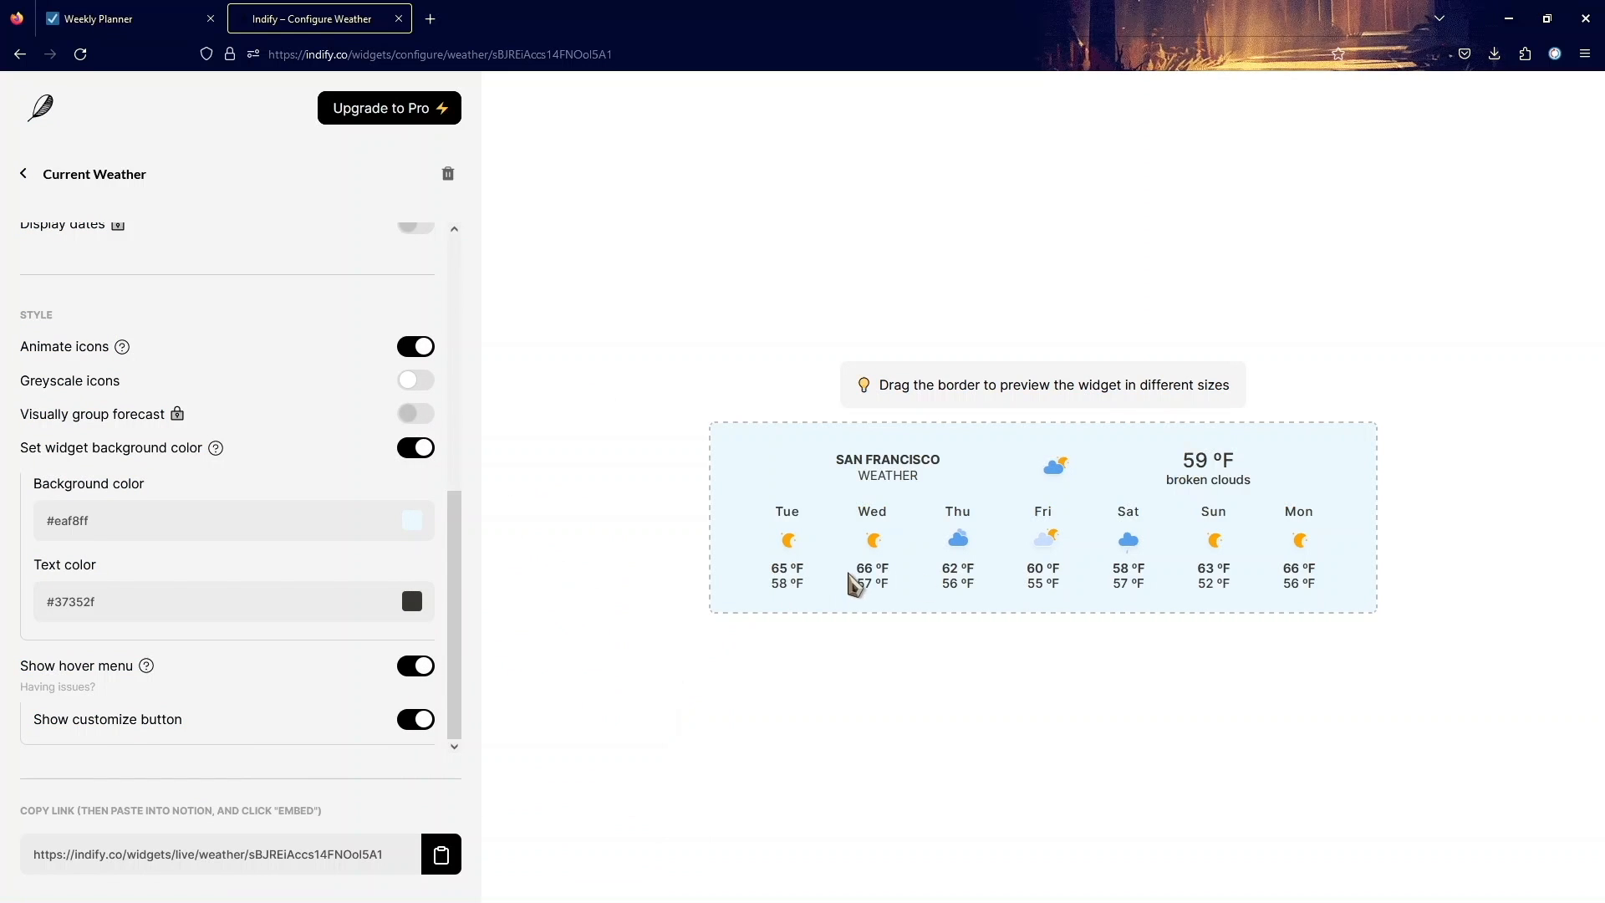
Step: Set the weather widget's background color to the slightly deeper light blue #dbf3ff
left_click(413, 522)
left_click_drag(464, 305, 477, 293)
left_click(658, 617)
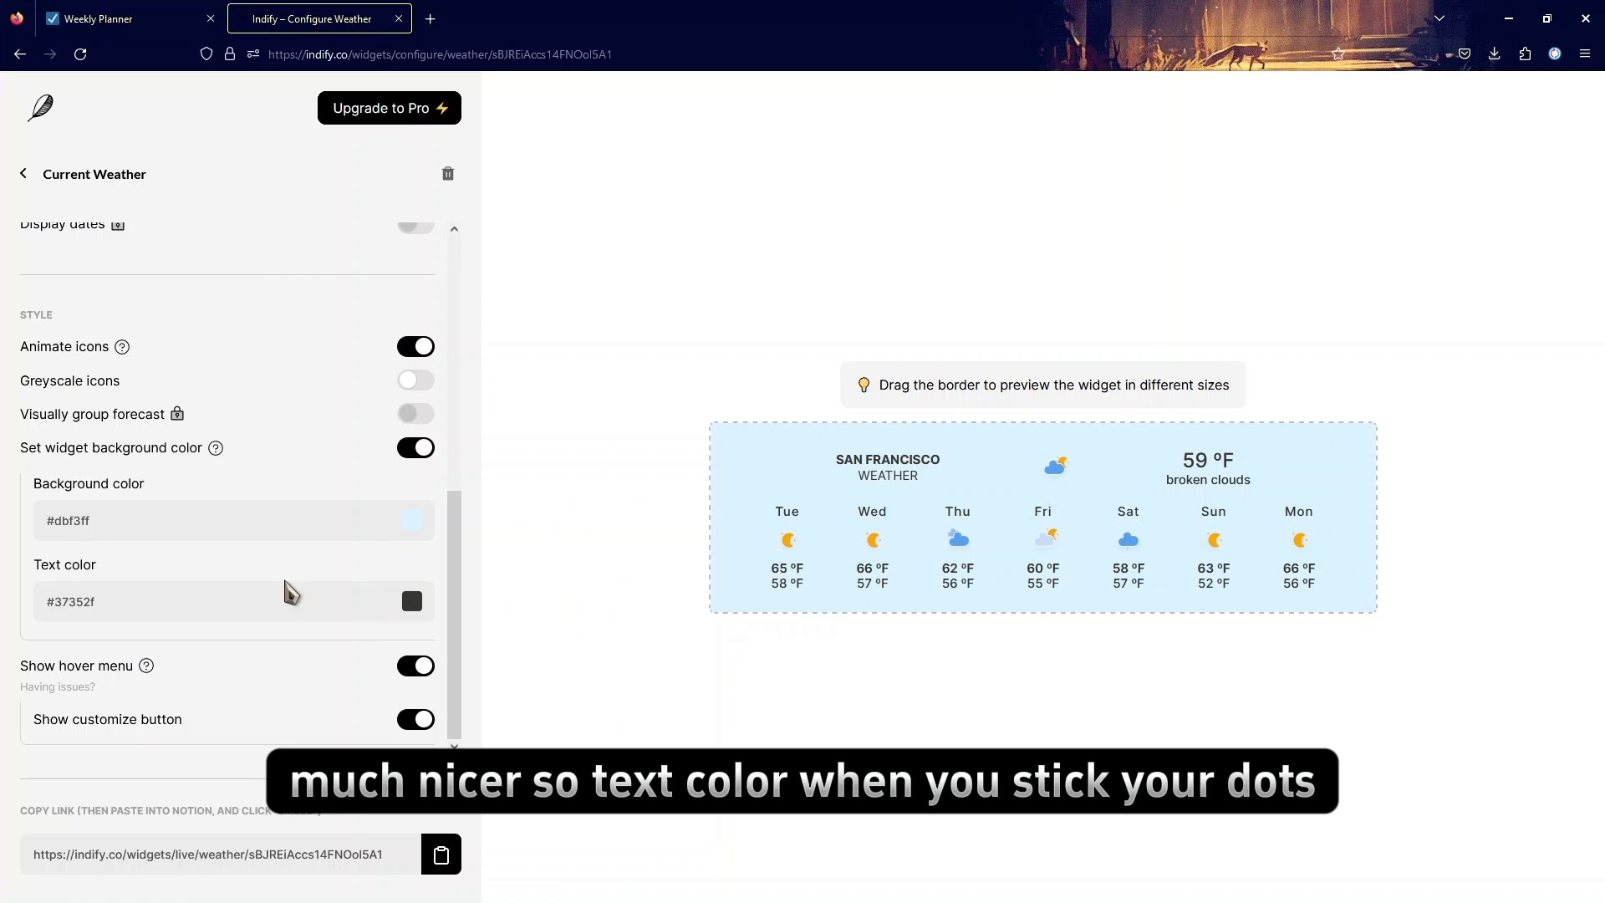
Step: Copy the Current Weather widget's link and switch to the Weekly Planner page in Notion
scroll(362, 656, "up", 6)
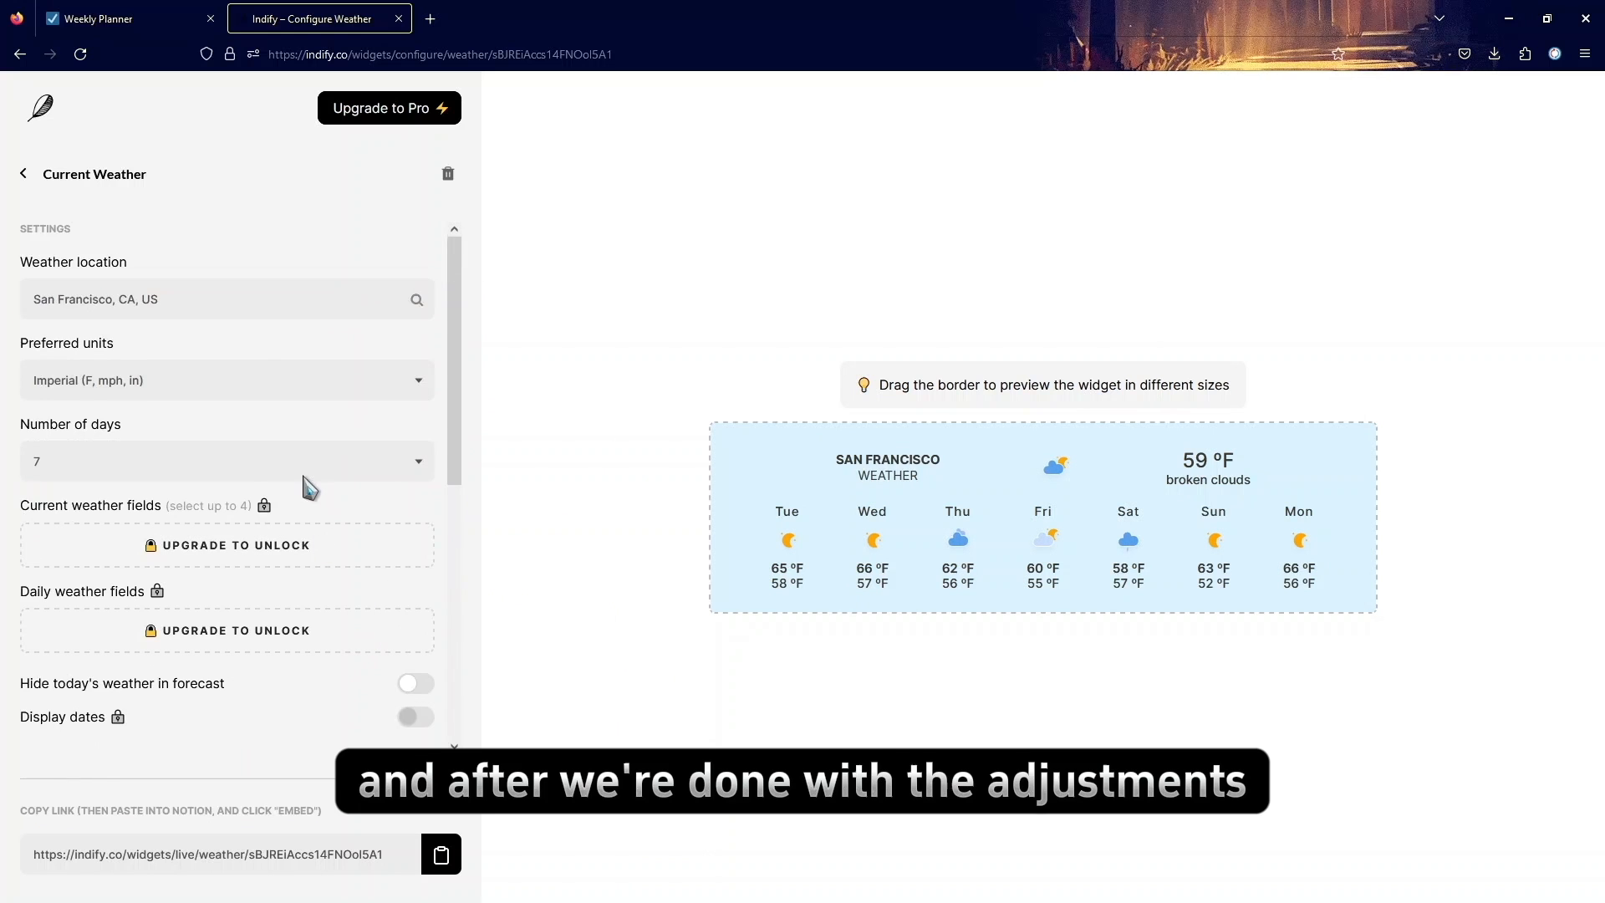
scroll(311, 508, "down", 6)
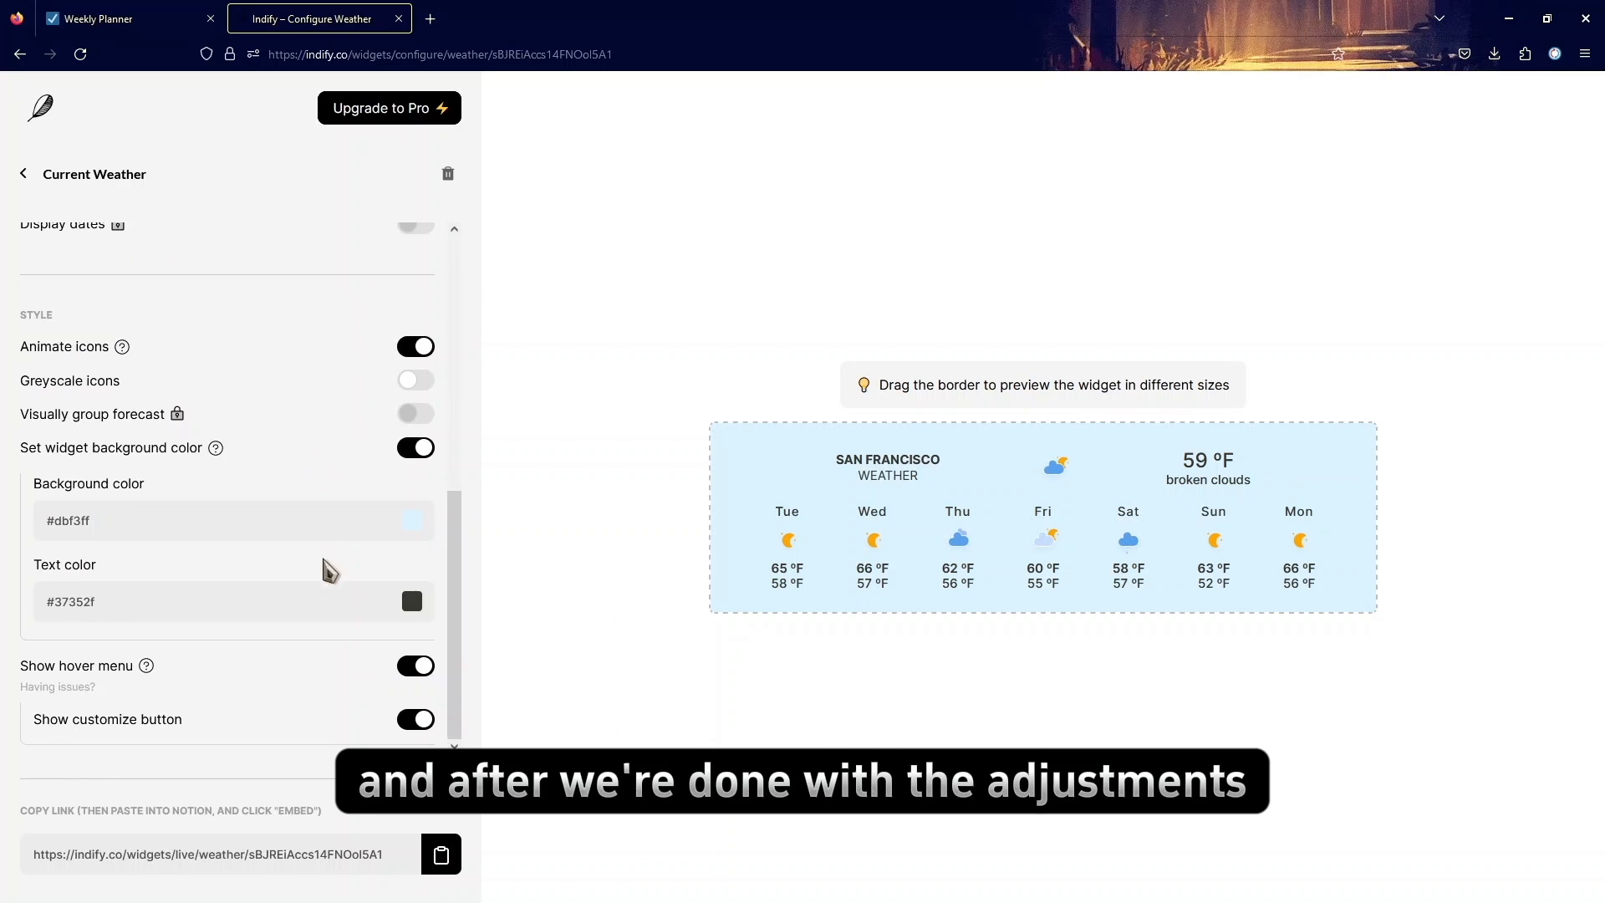
left_click(443, 853)
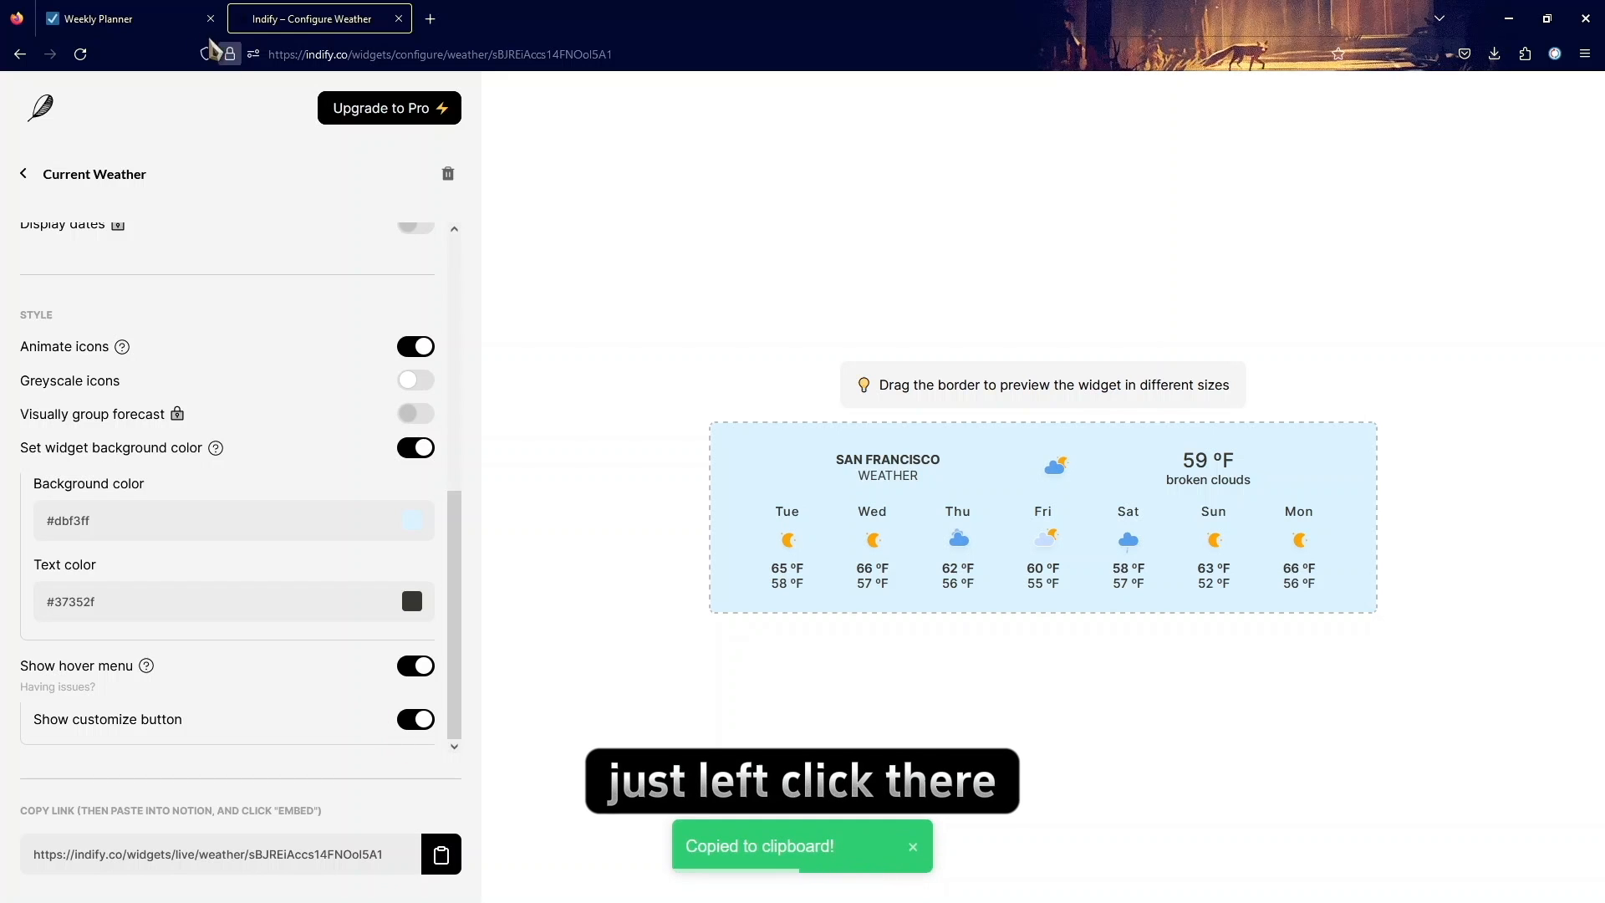
left_click(159, 17)
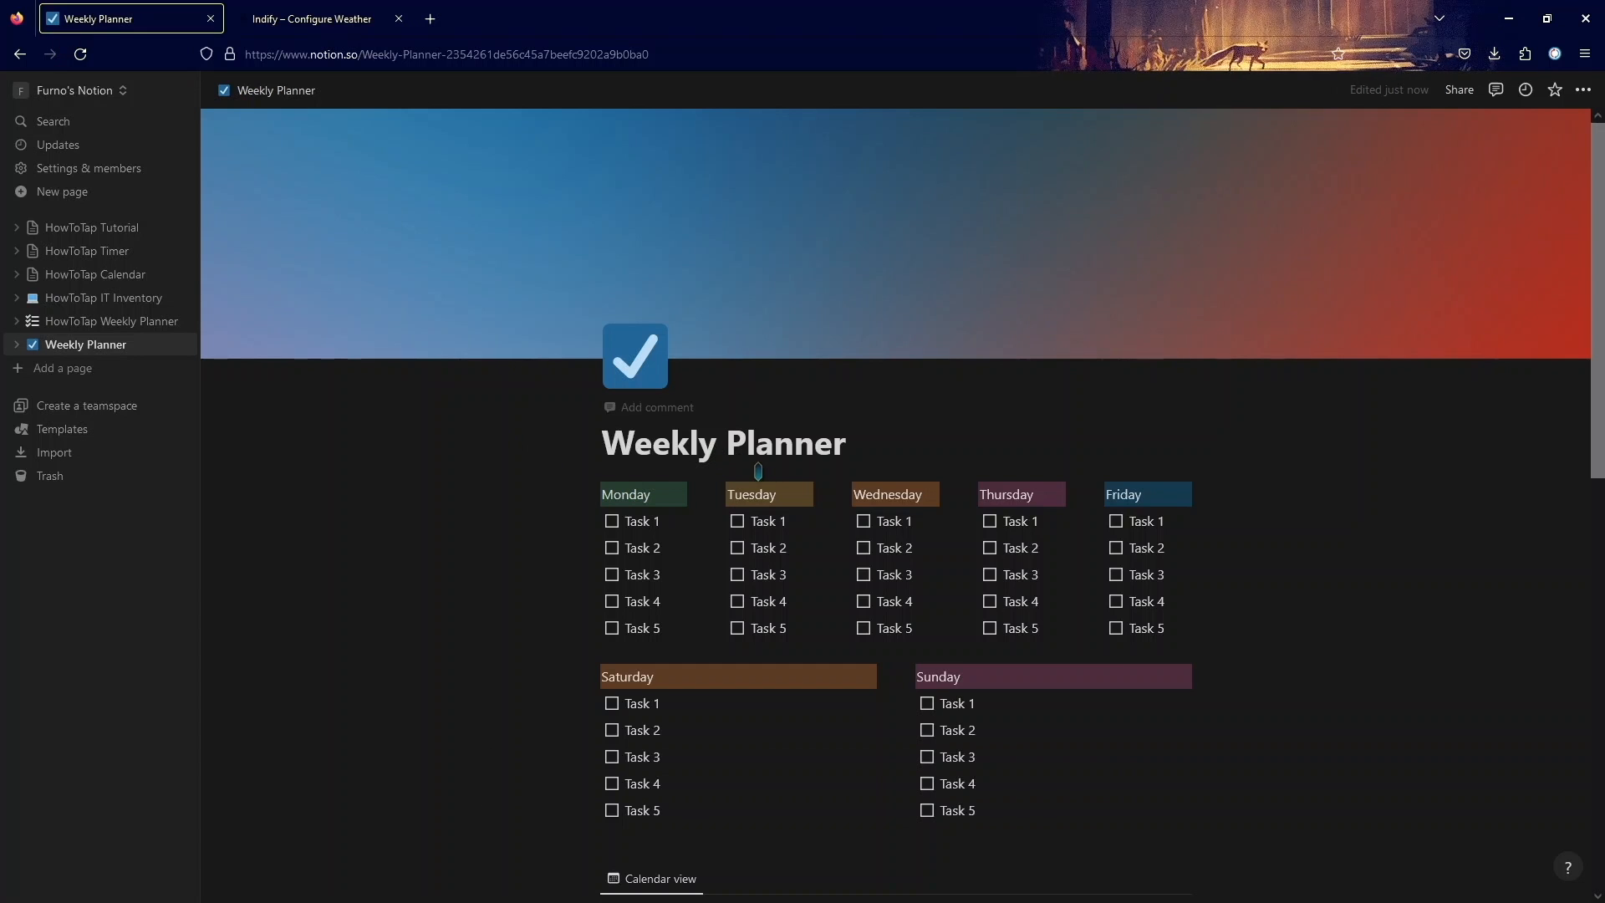
Step: Insert an embed block directly below the Weekly Planner title using the copied weather widget link
scroll(744, 461, "down", 3)
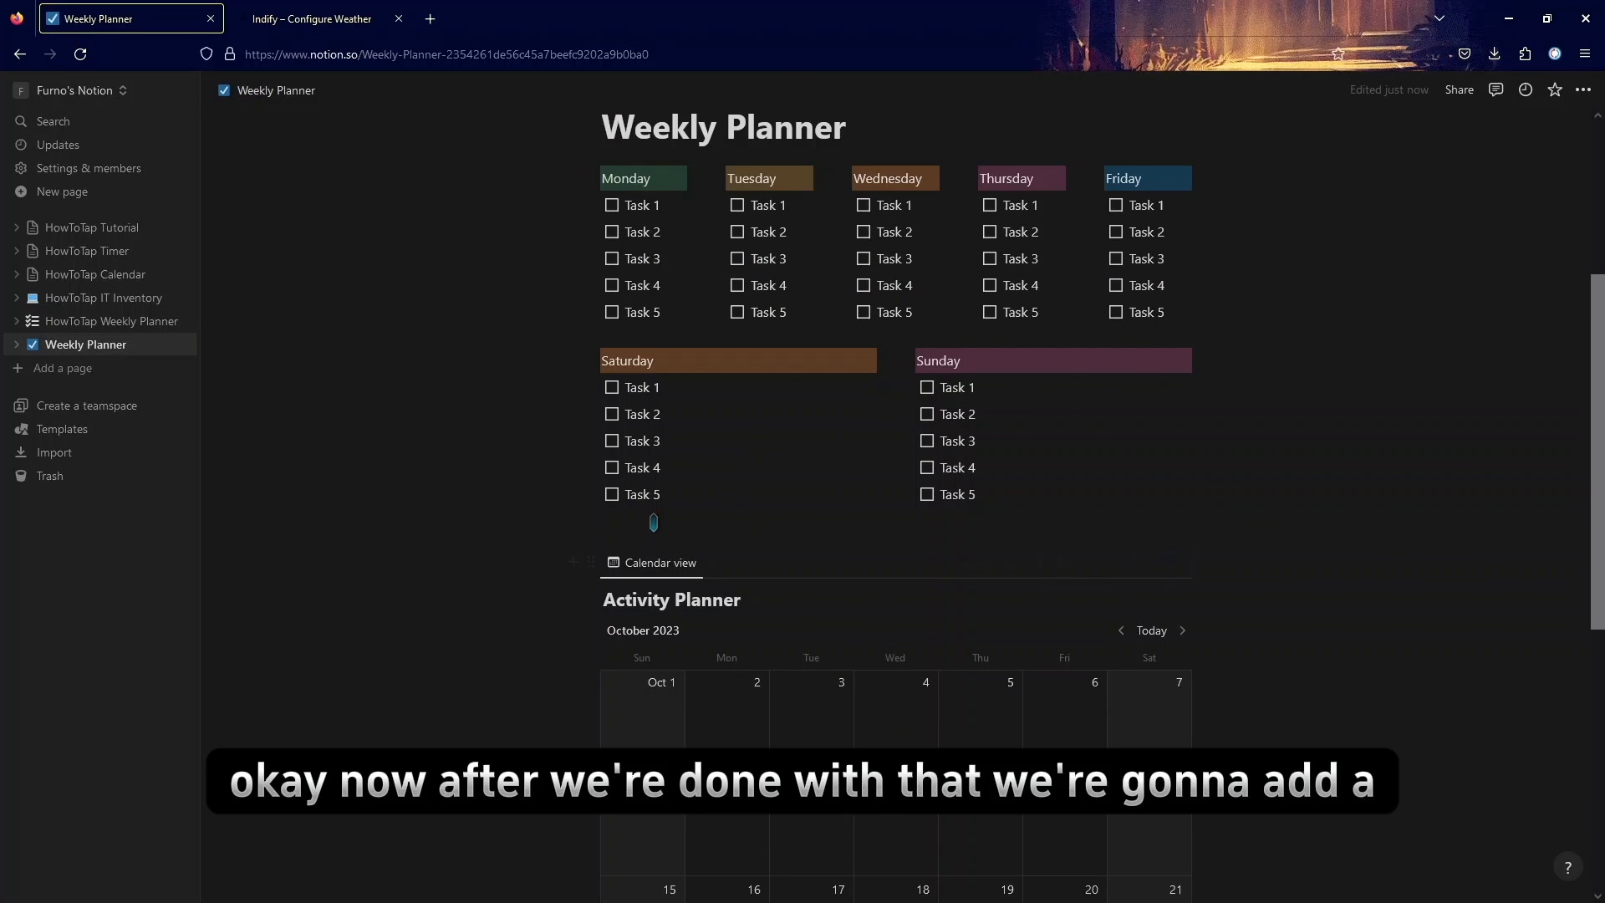
scroll(682, 428, "up", 3)
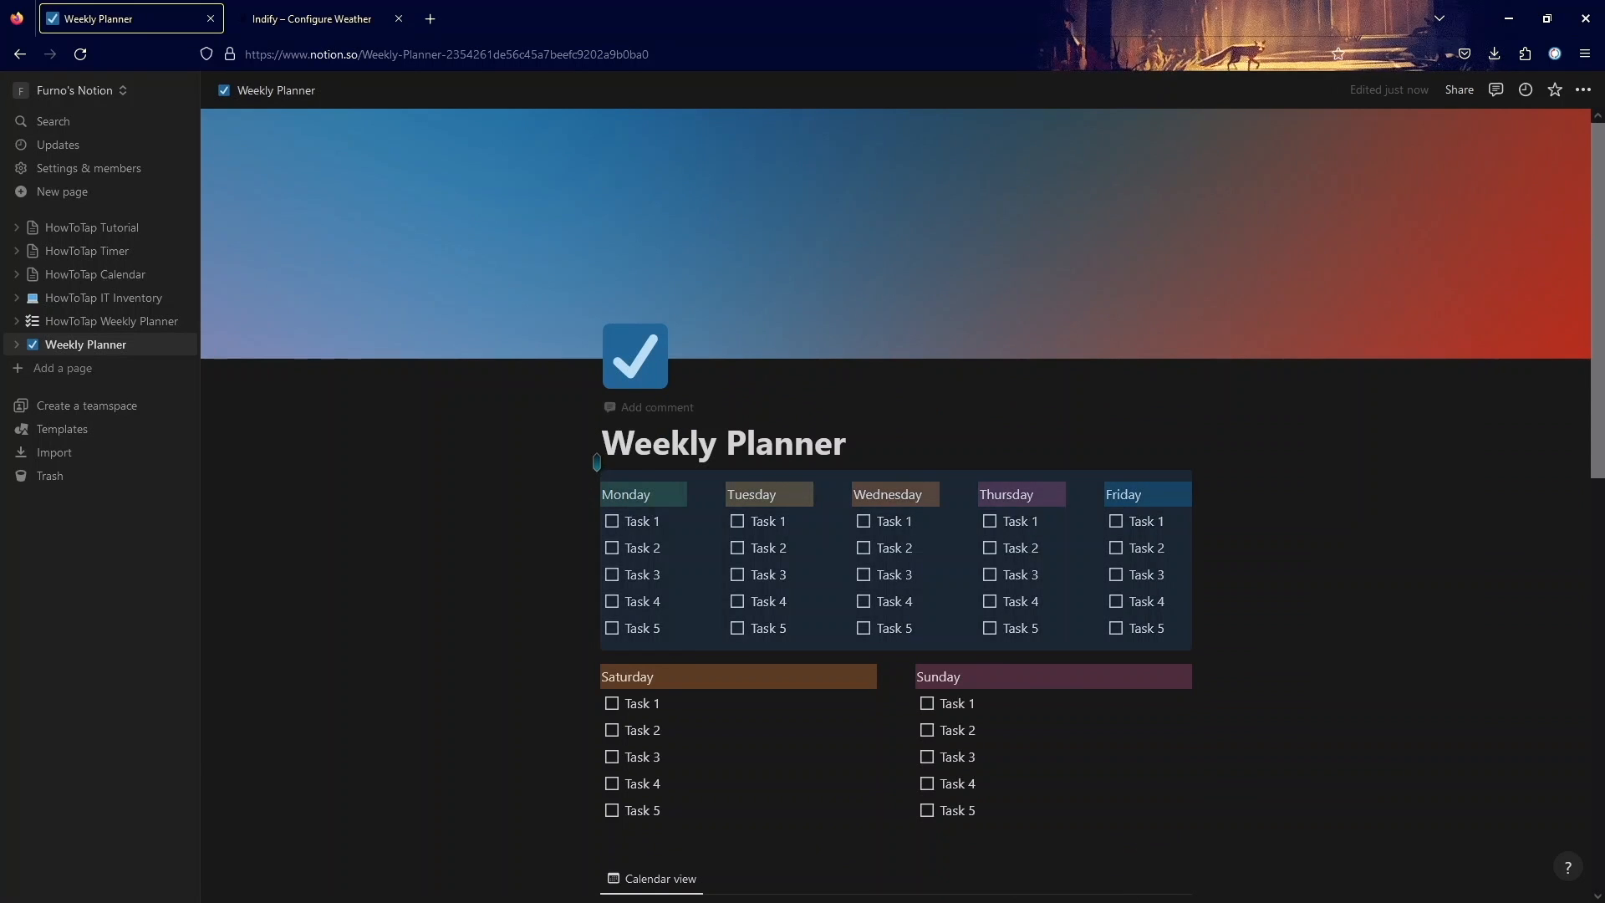
left_click(875, 450)
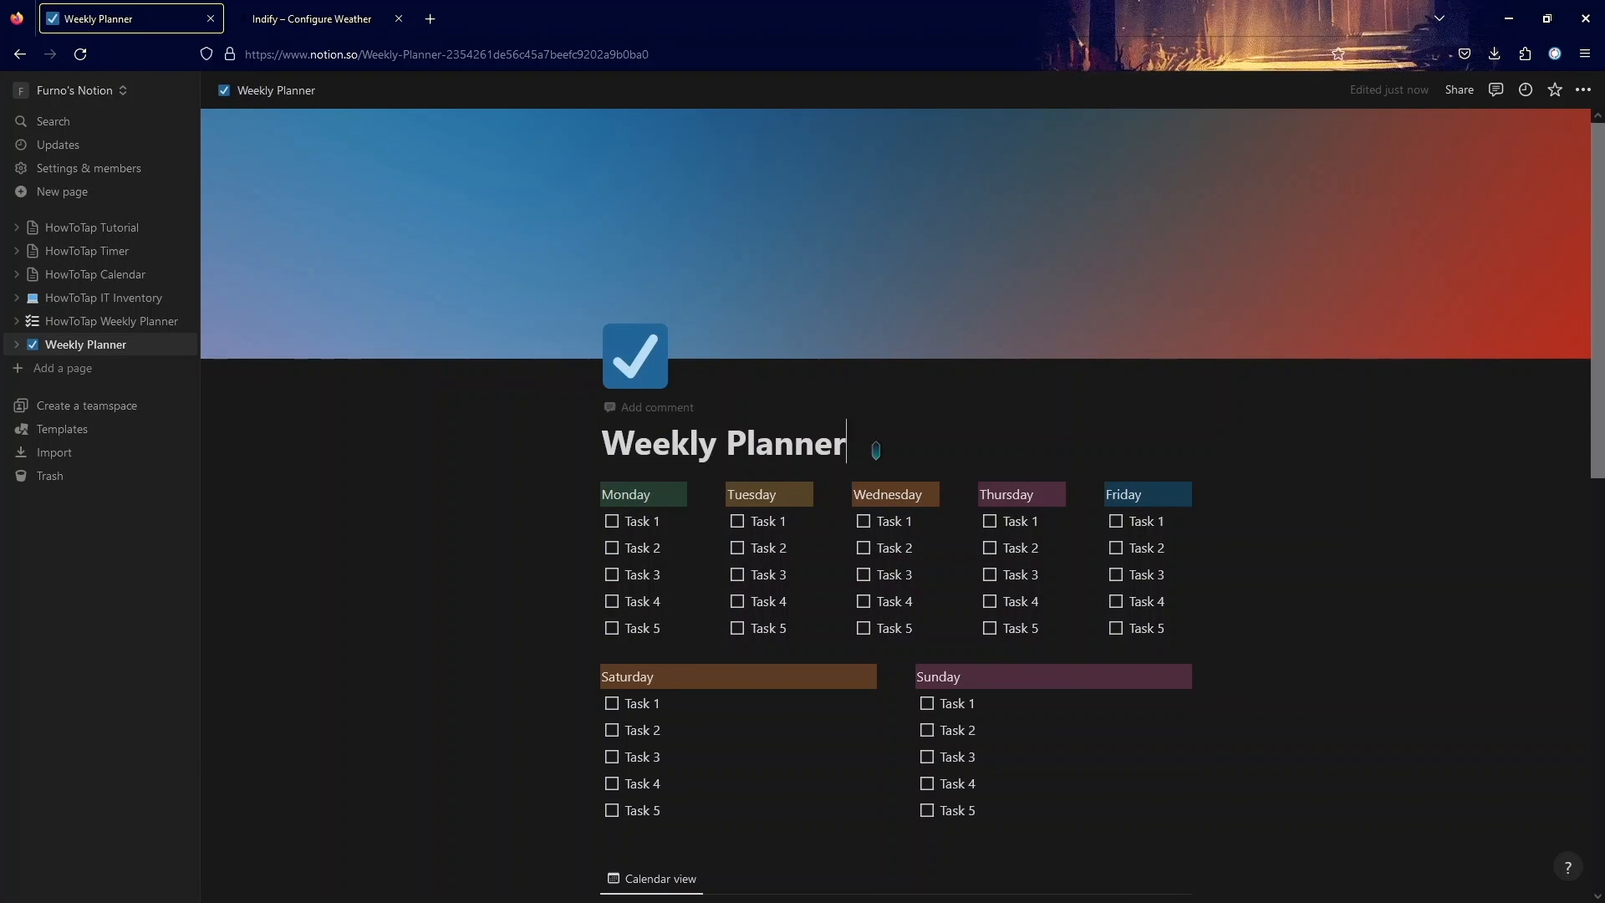
key("Return")
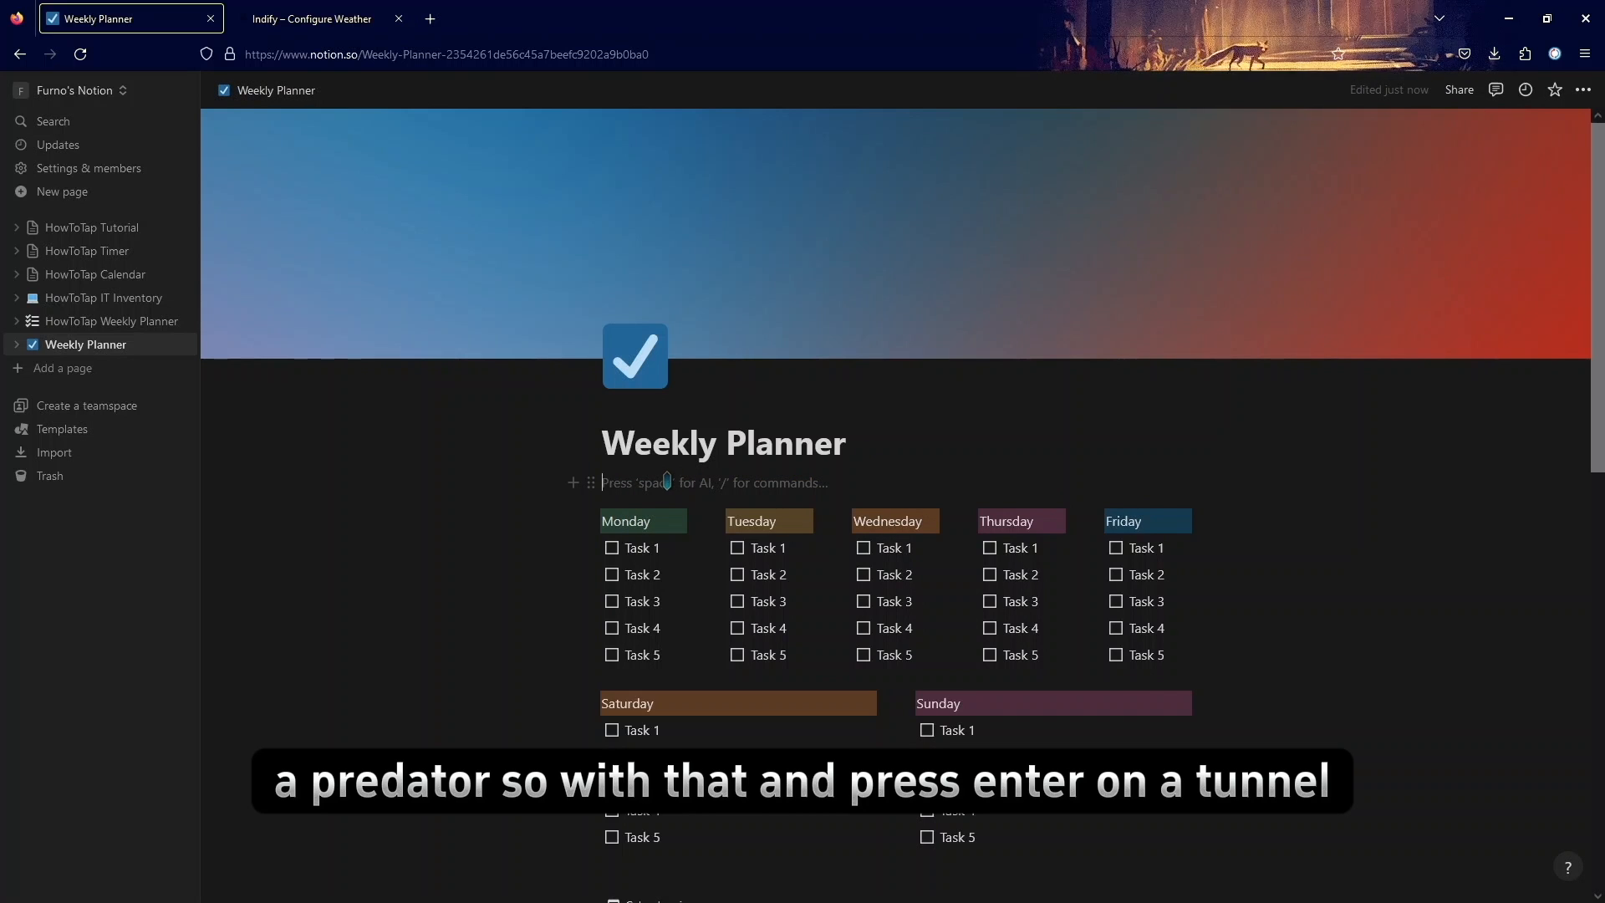
type("/")
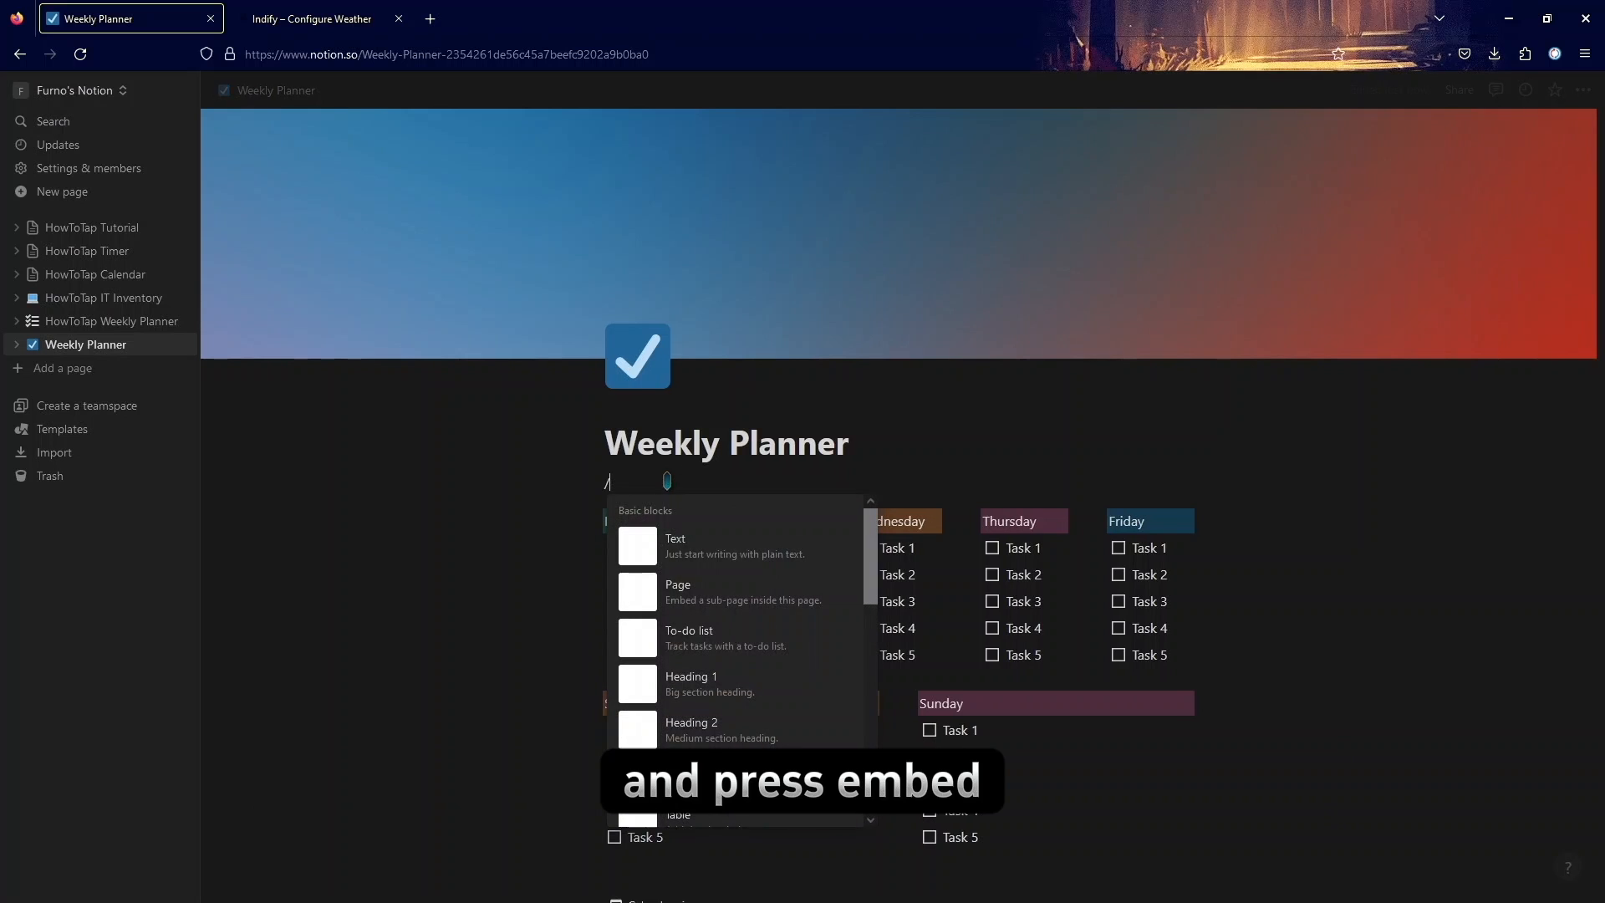
type("embe")
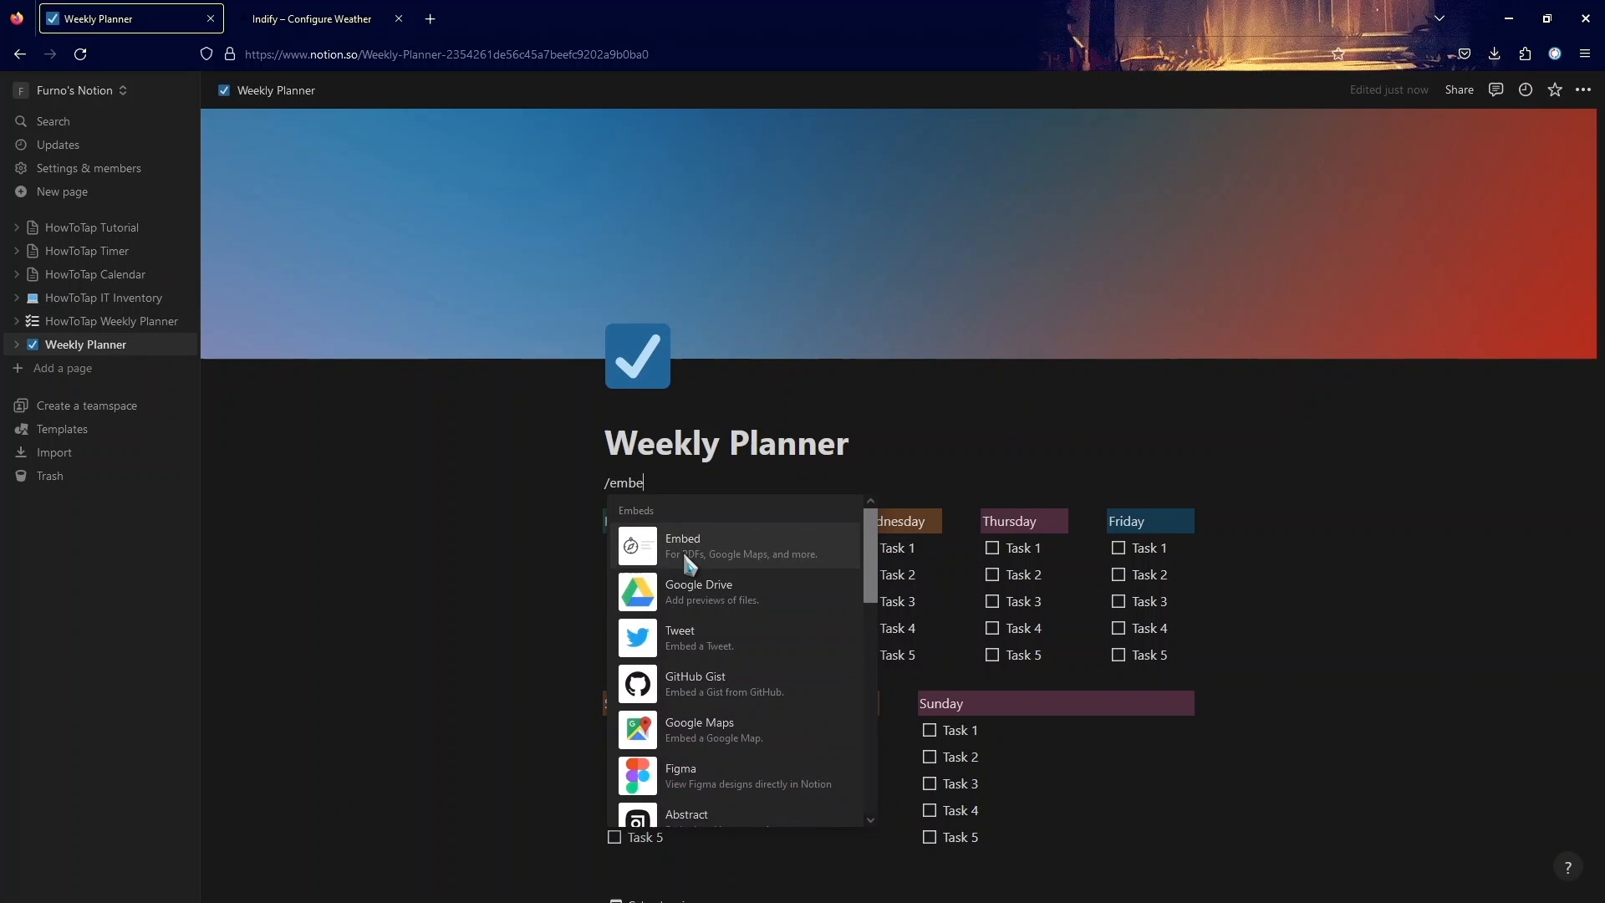
left_click(684, 555)
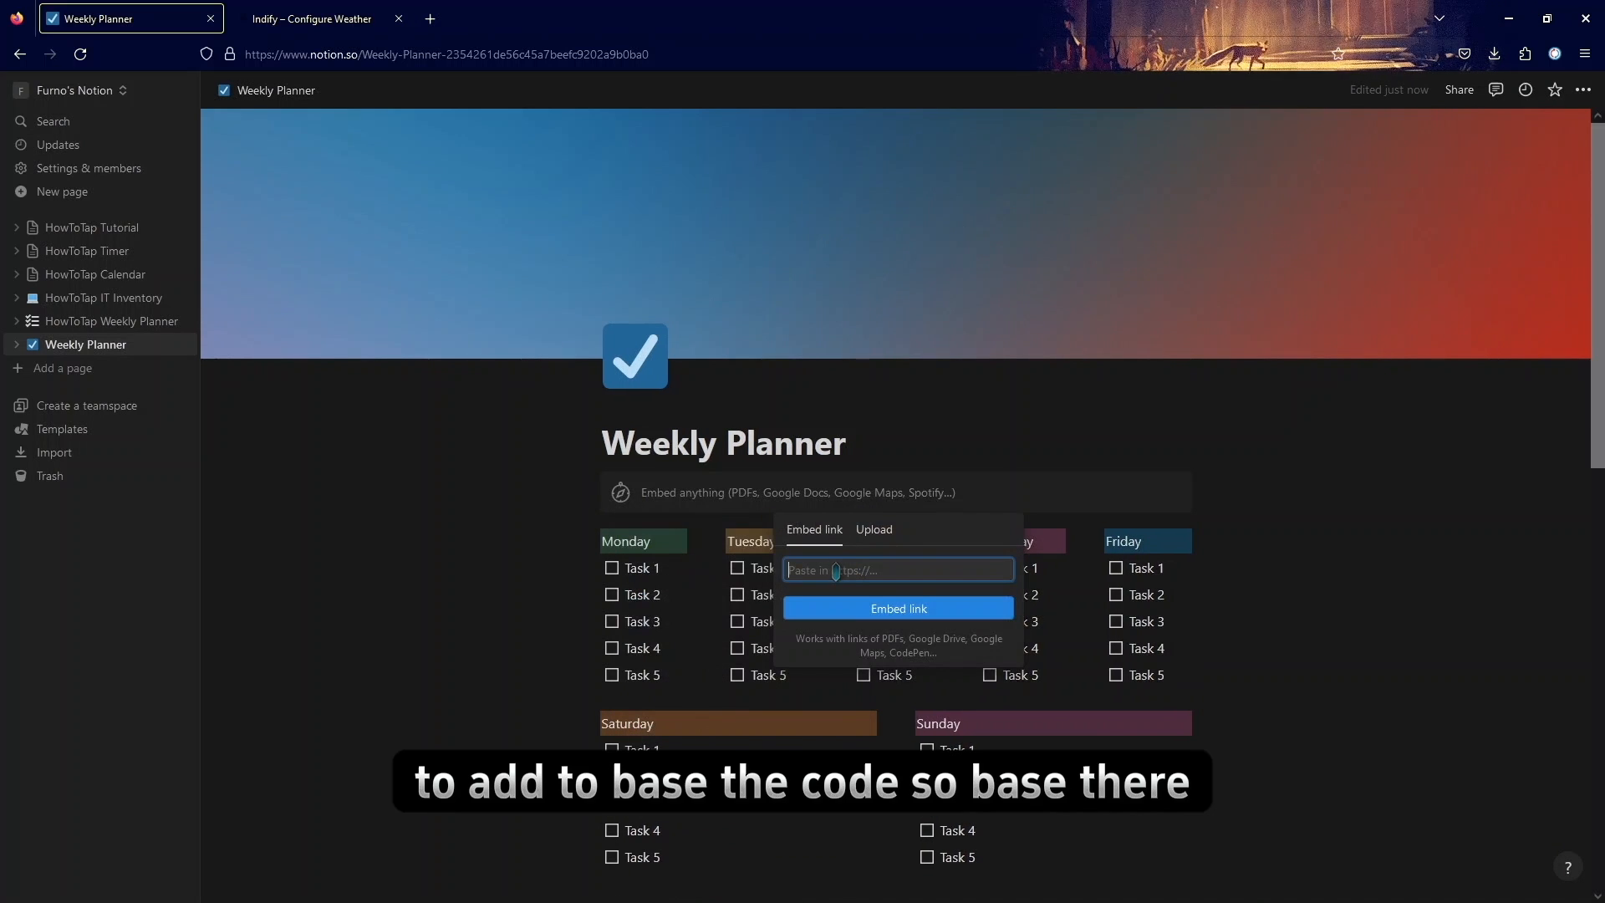
key("ctrl+v")
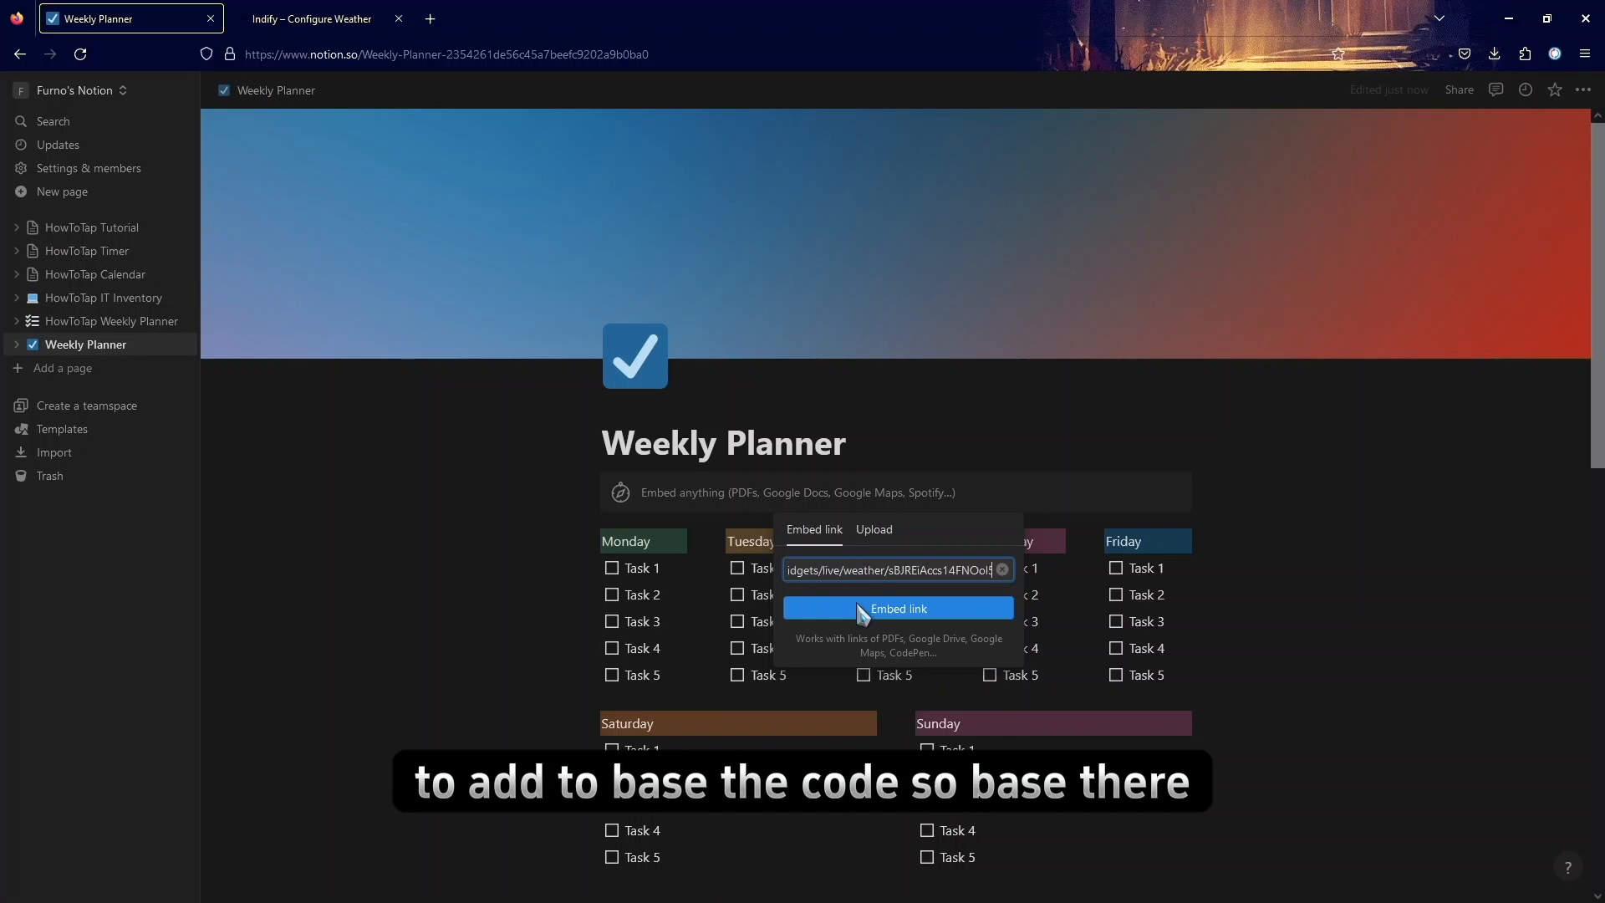
left_click(856, 606)
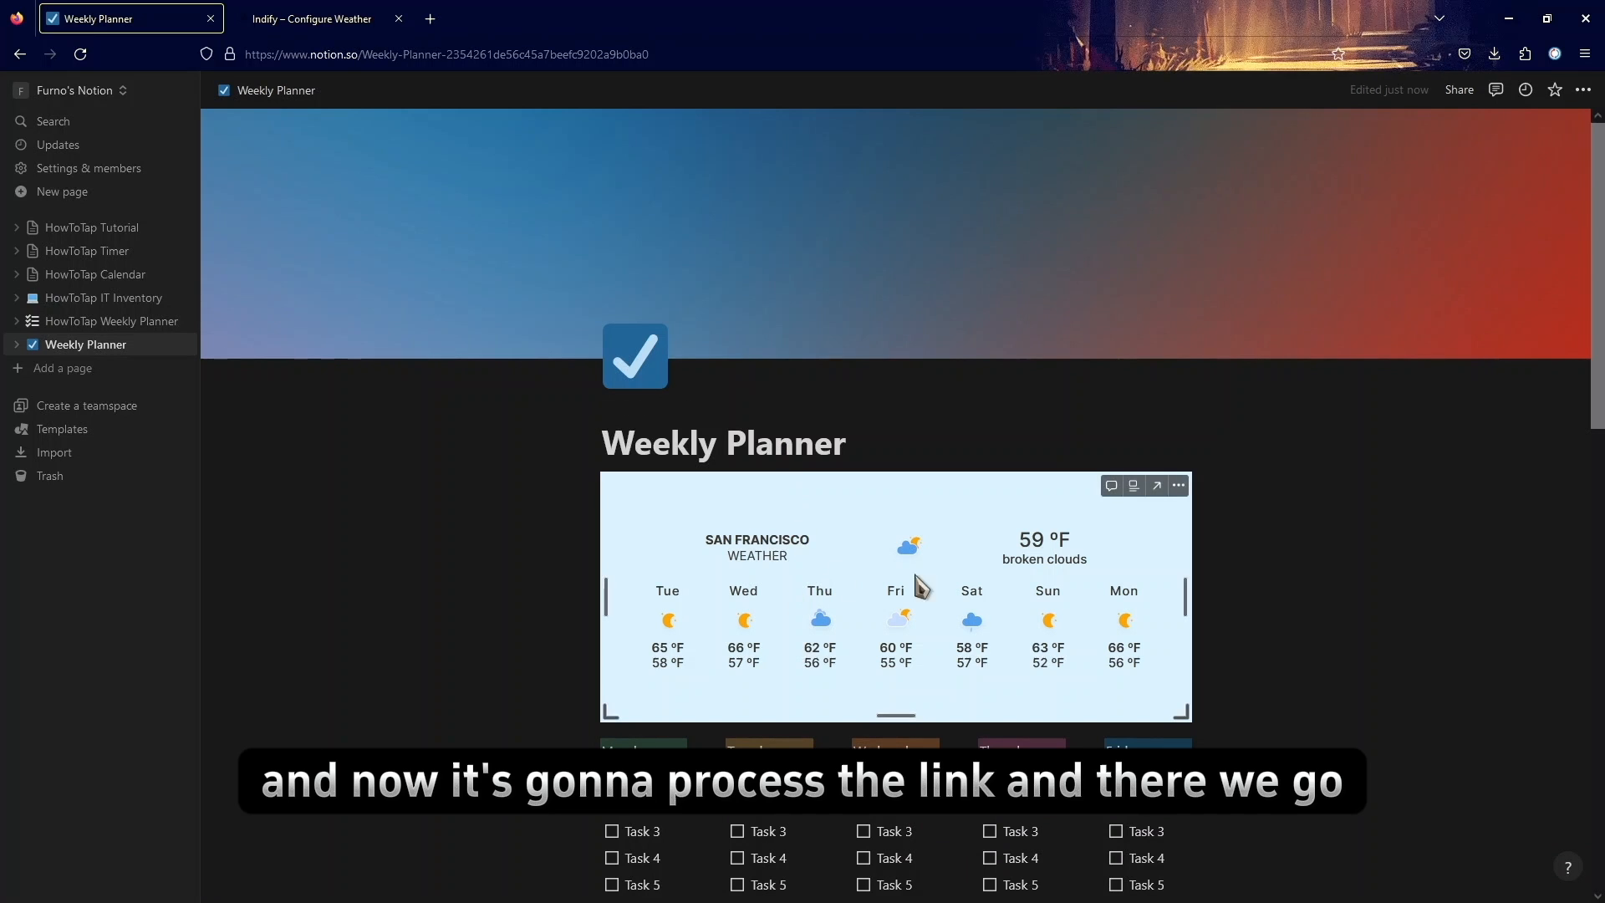
Step: Reduce the height of the embedded weather widget to trim the empty space around the forecast
scroll(899, 619, "down", 1)
scroll(896, 612, "down", 2)
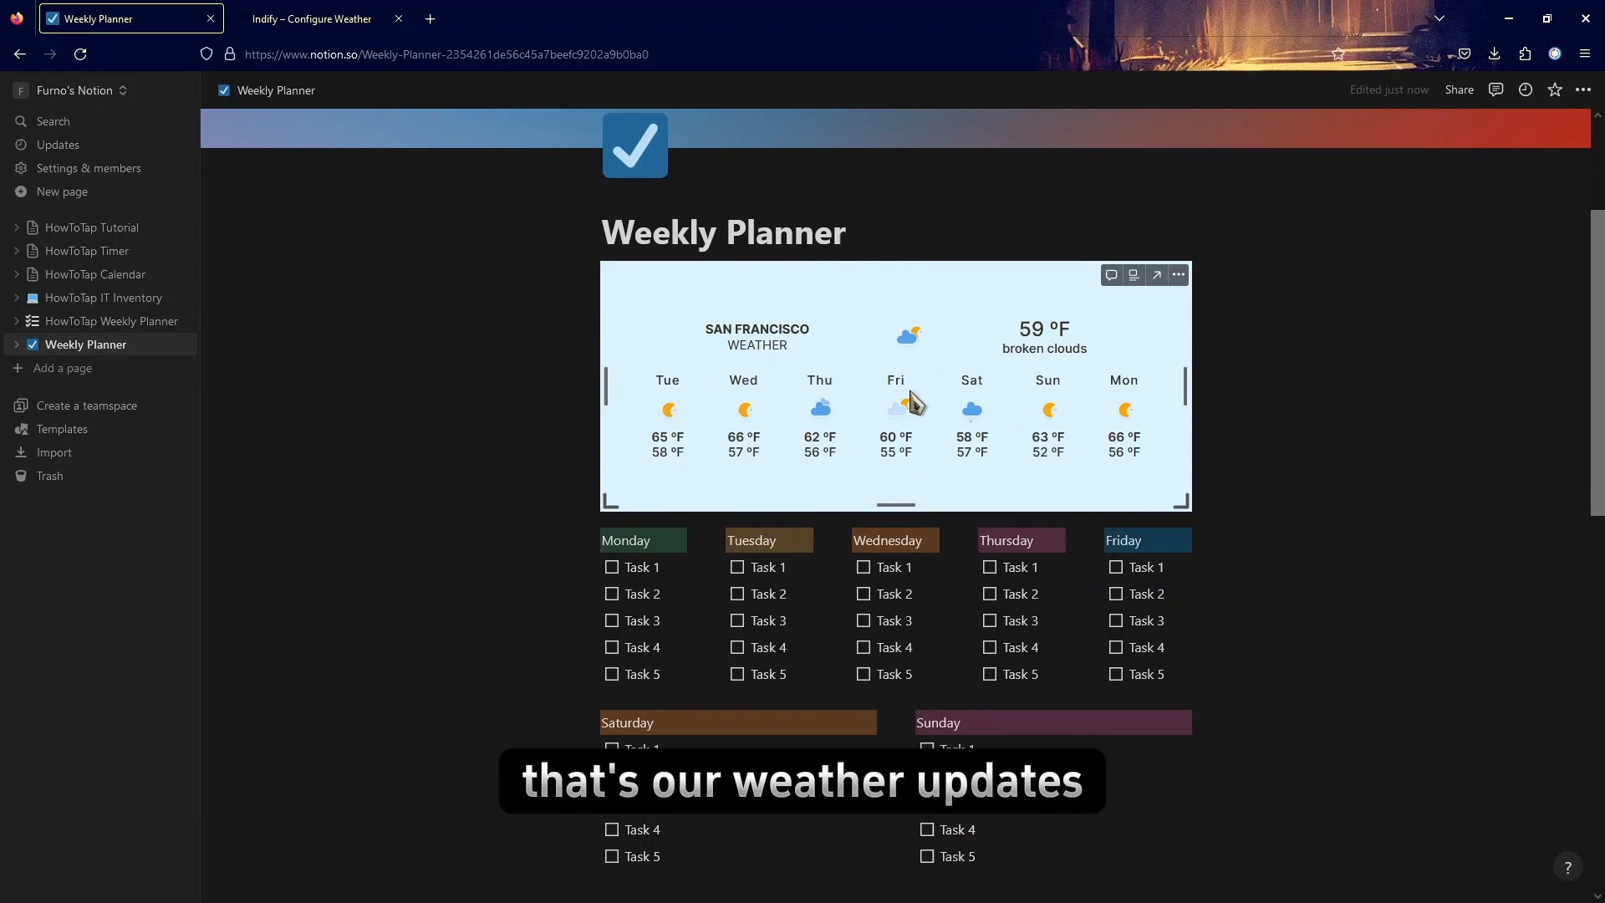
left_click_drag(892, 504, 907, 430)
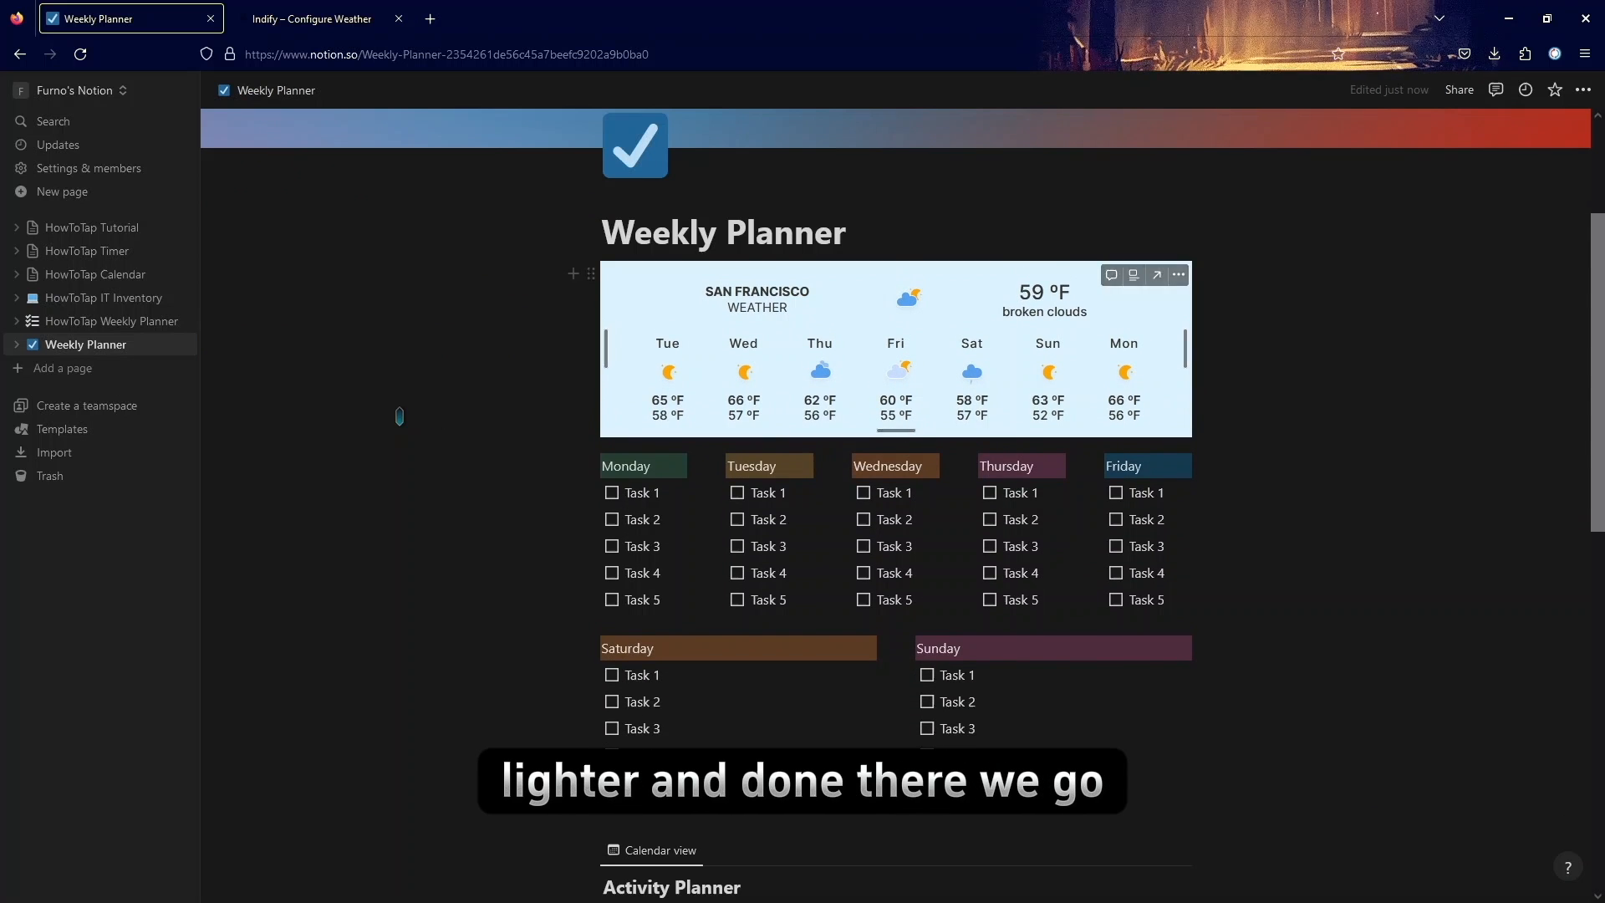
scroll(920, 466, "up", 2)
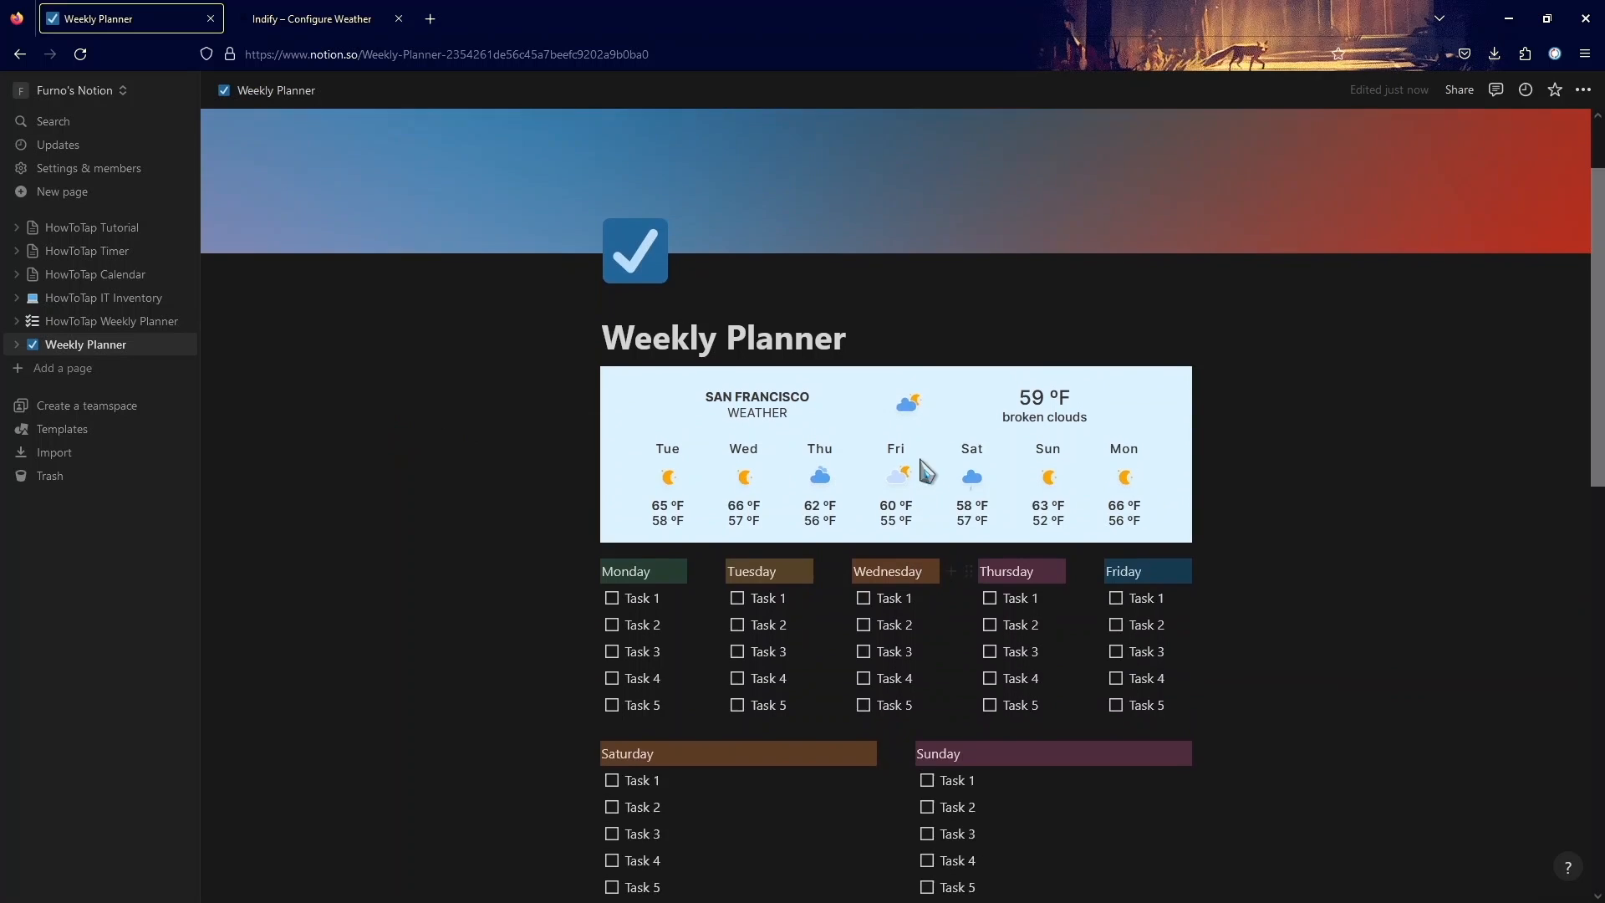
scroll(917, 458, "down", 6)
scroll(758, 400, "down", 3)
scroll(756, 416, "up", 6)
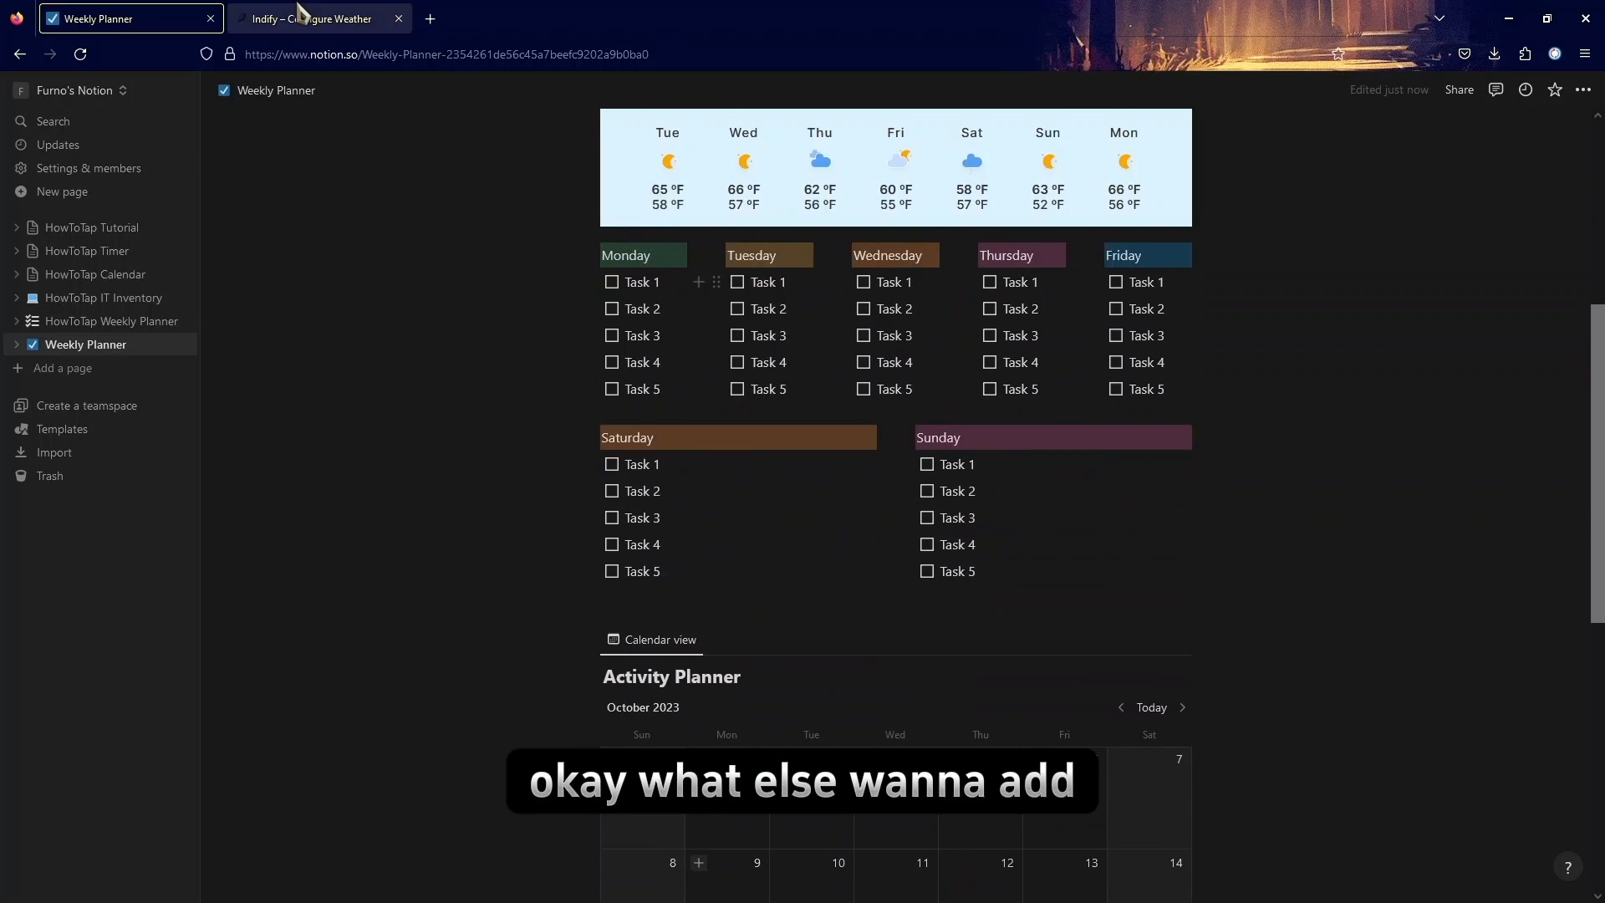
Step: Return to the Indify widget overview from the weather configuration and view the weather block in the Notion planner
left_click(312, 18)
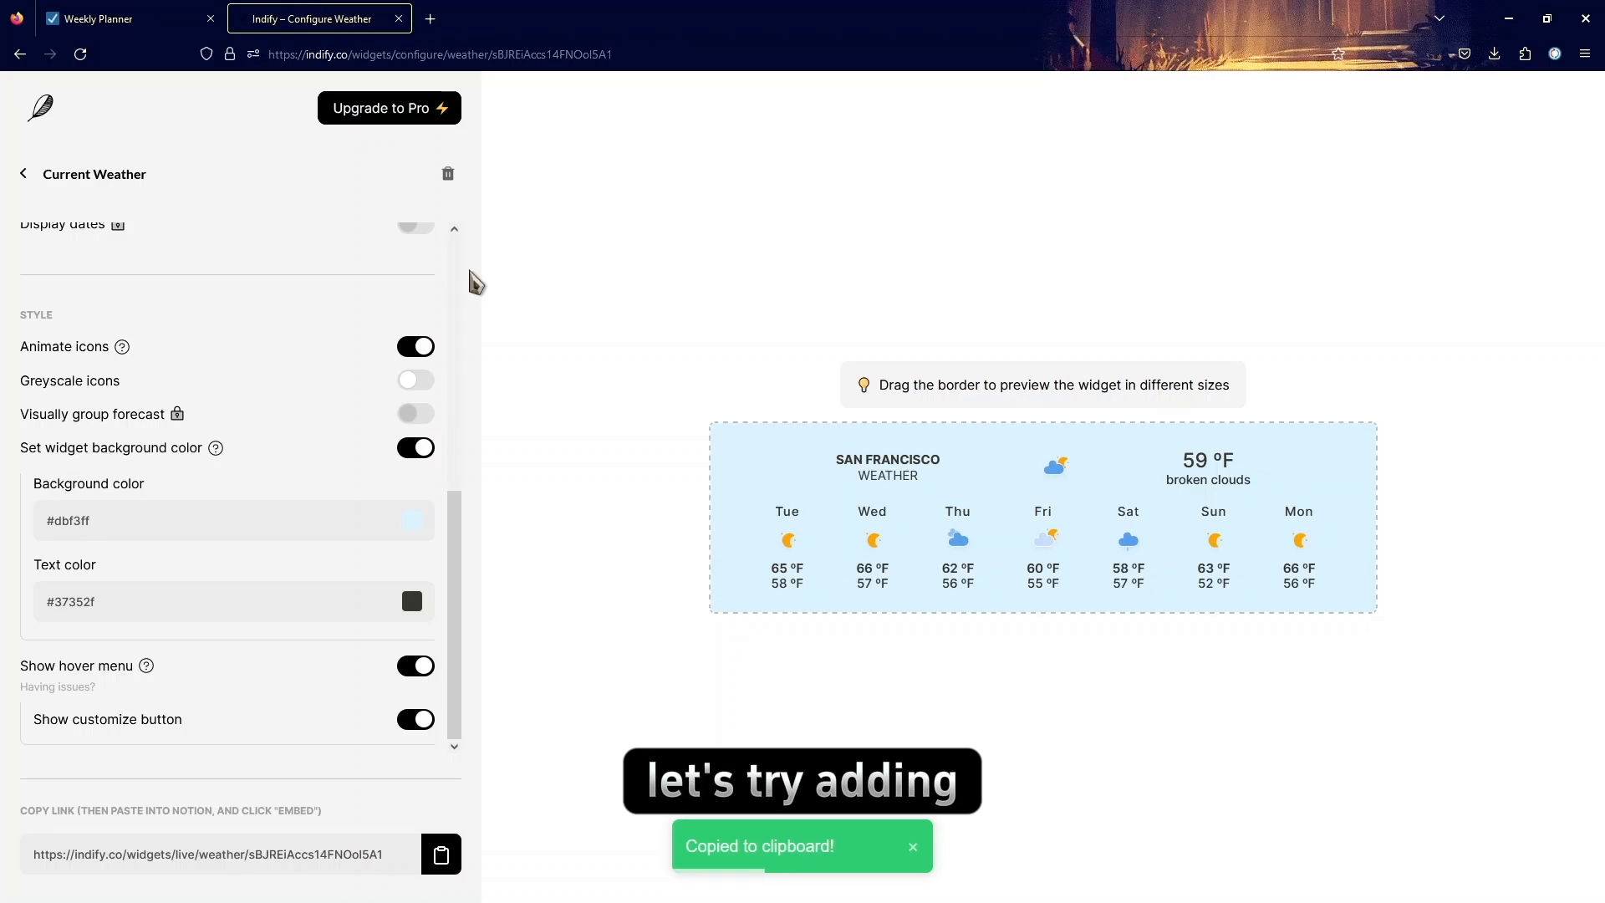
left_click(25, 177)
left_click(159, 19)
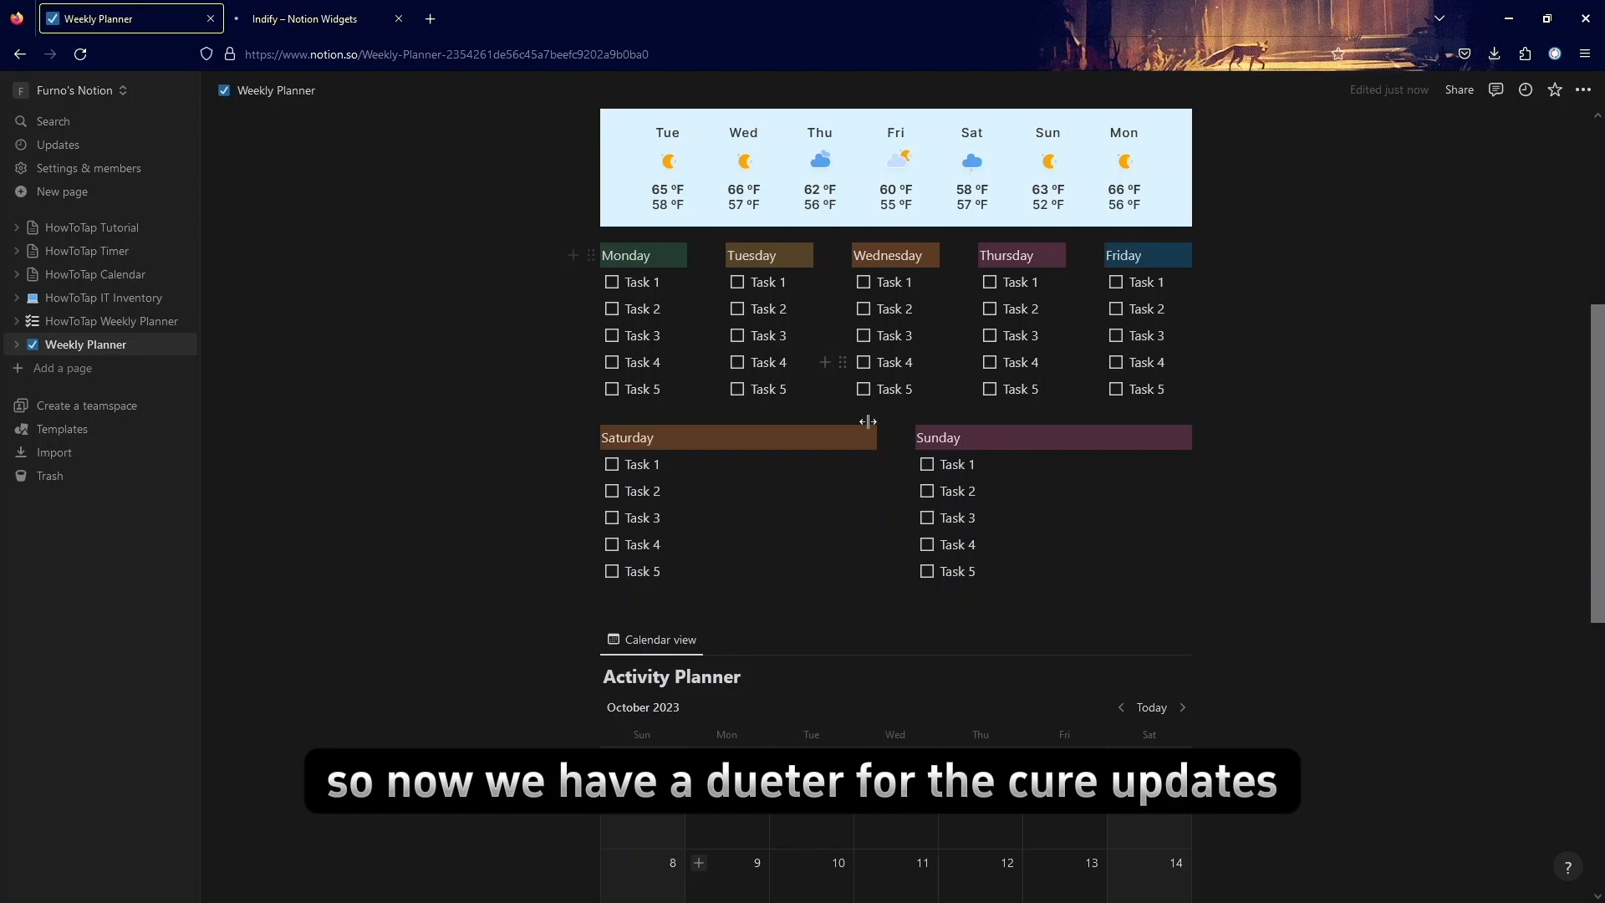
scroll(845, 404, "up", 2)
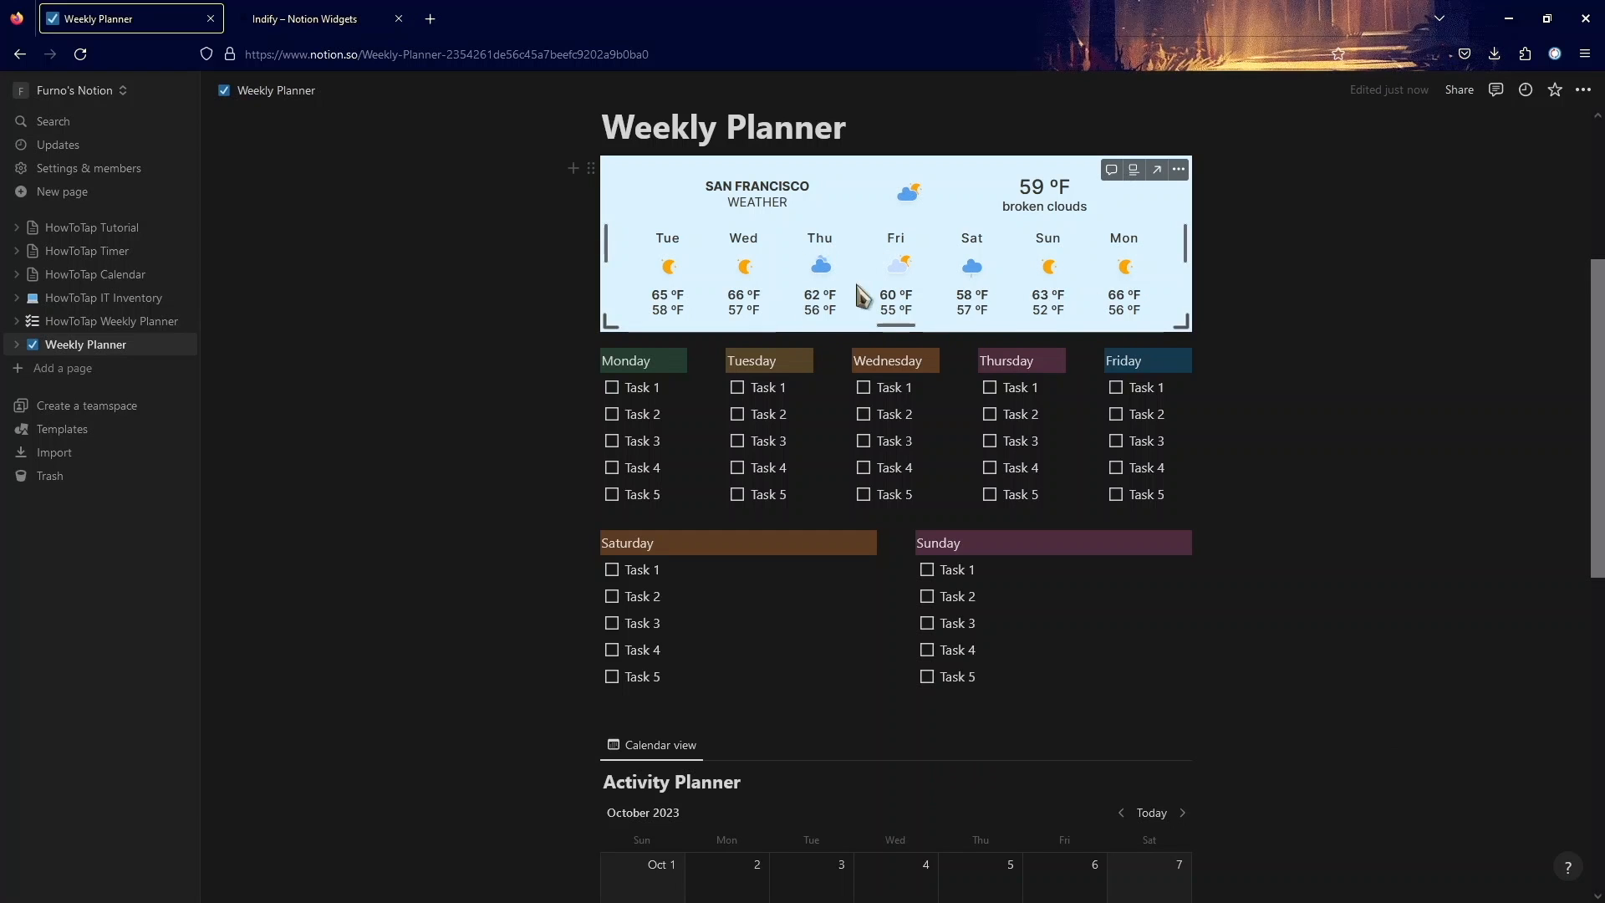
Step: Create a Quotes widget in Indify with the title "Motivational Quotes"
left_click(334, 17)
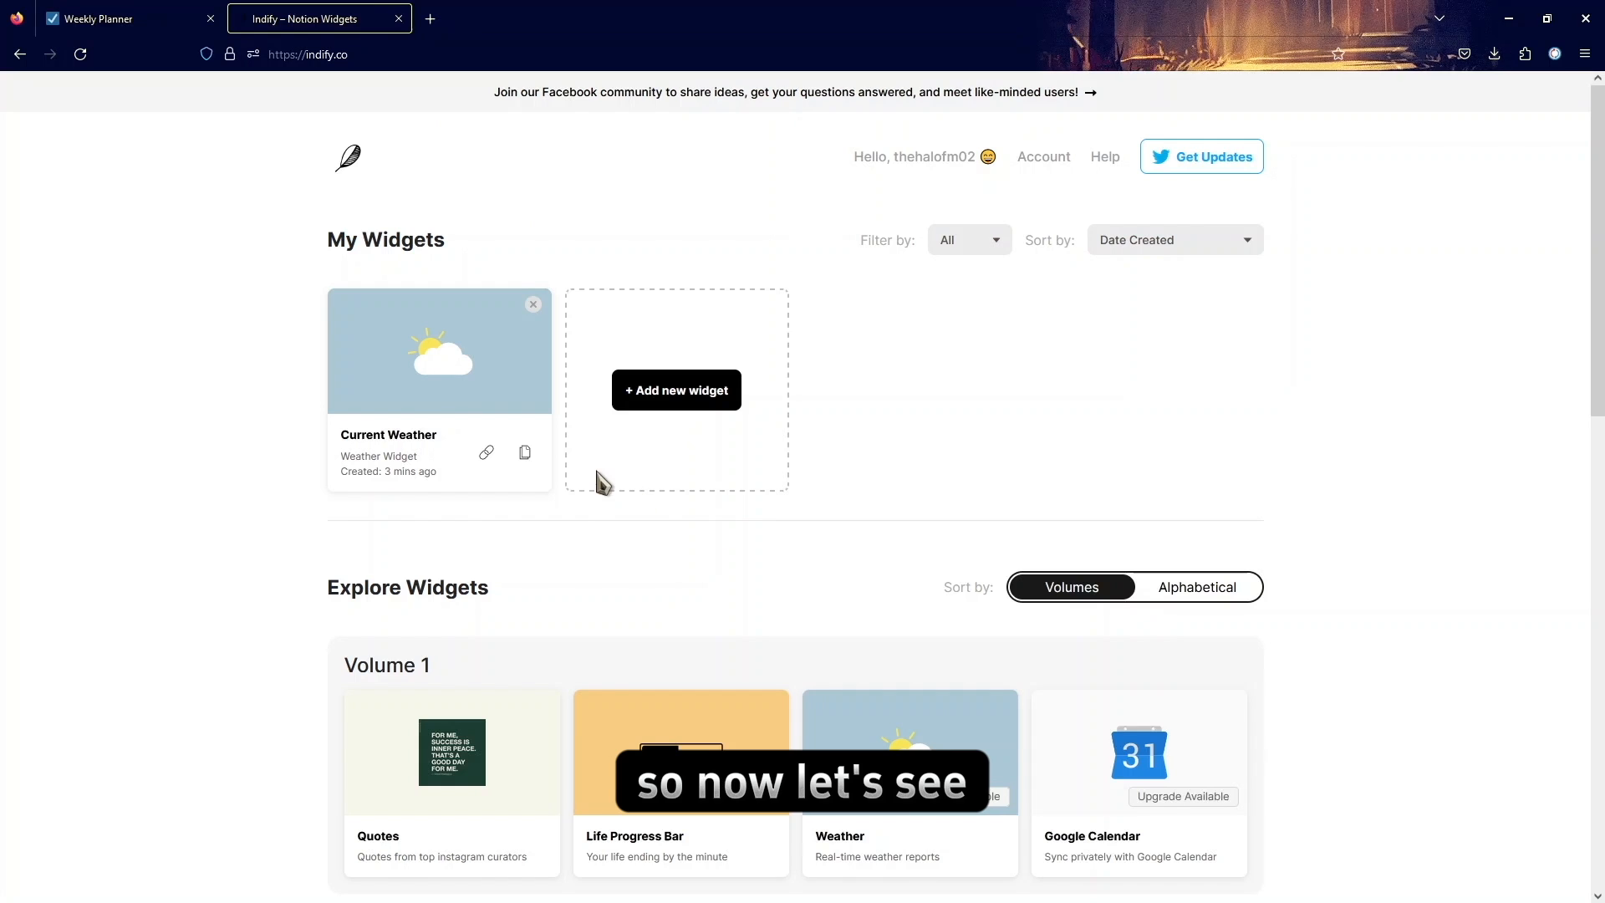
scroll(586, 510, "down", 4)
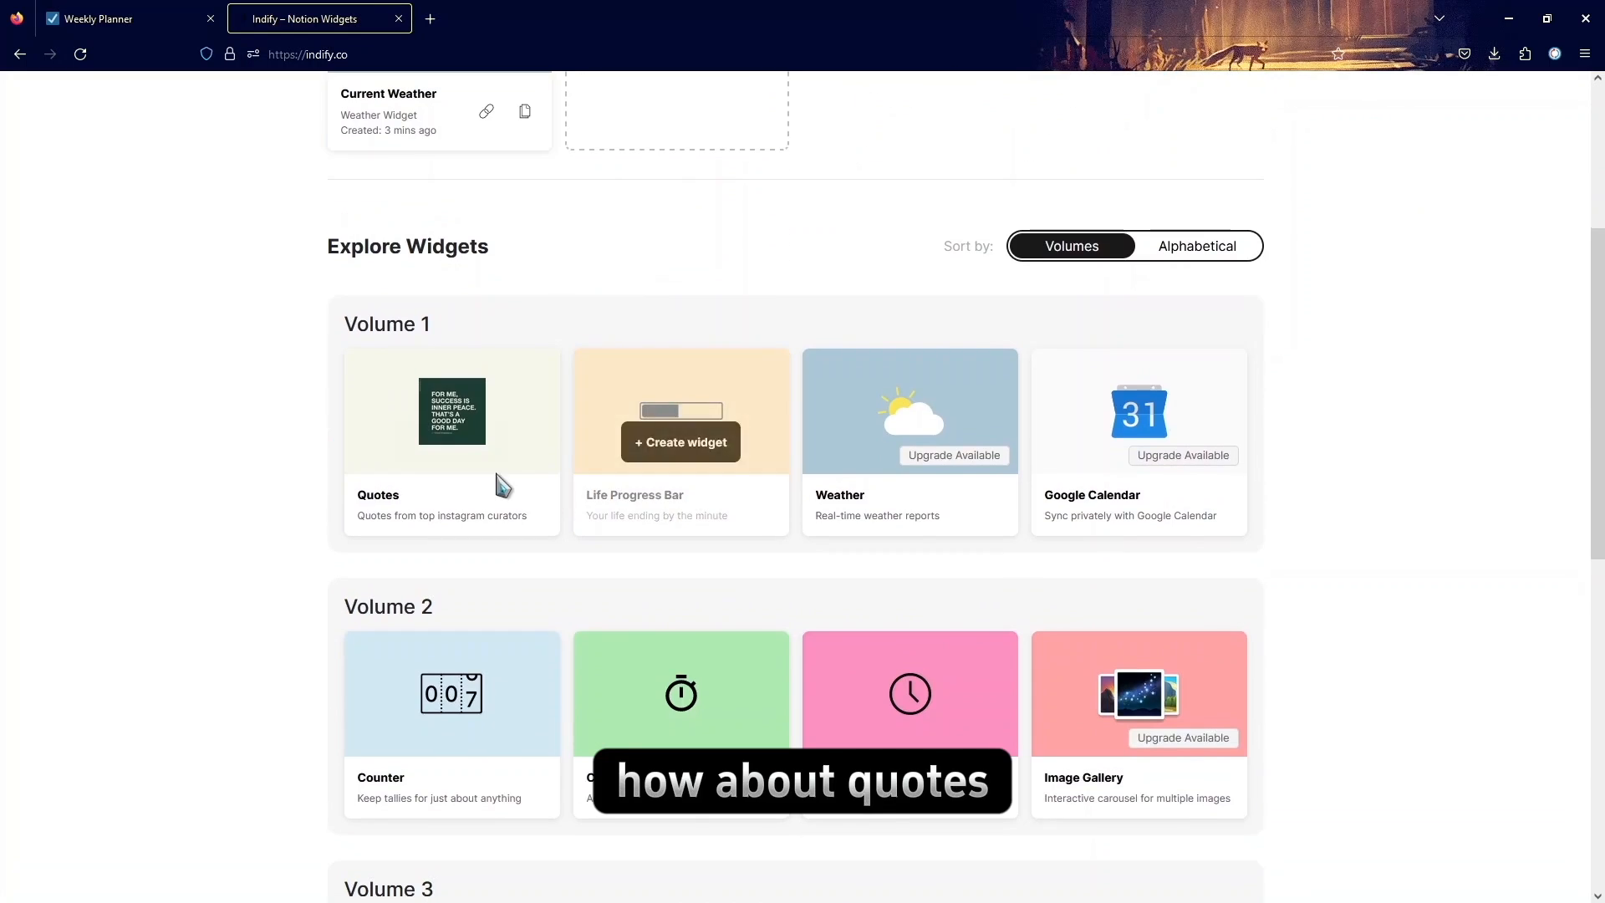
left_click(476, 454)
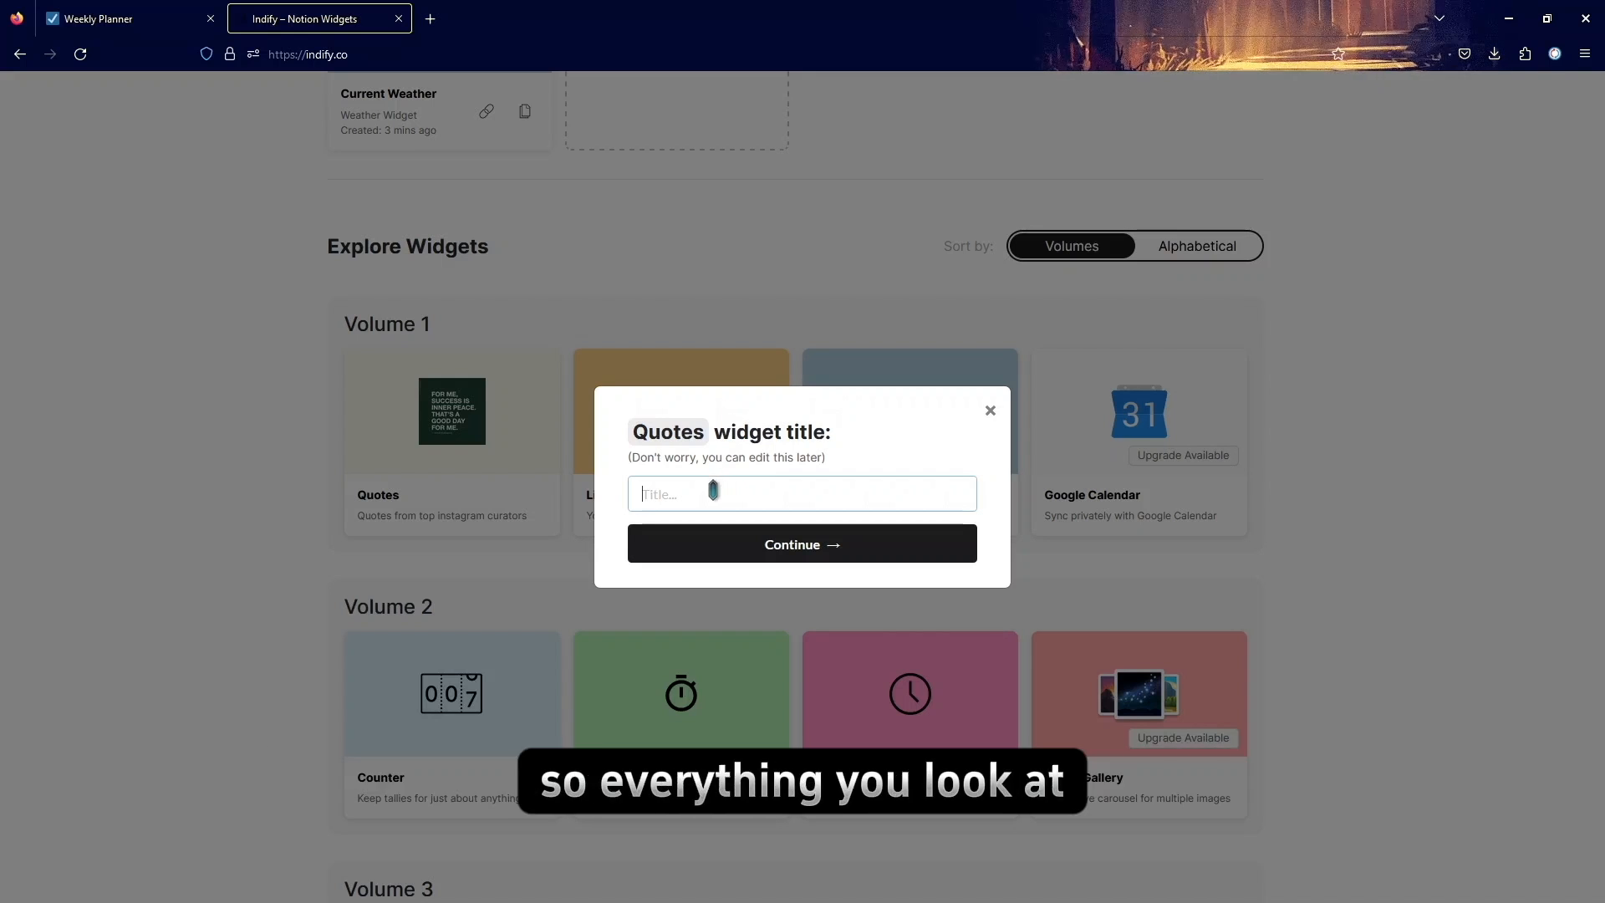
left_click(174, 15)
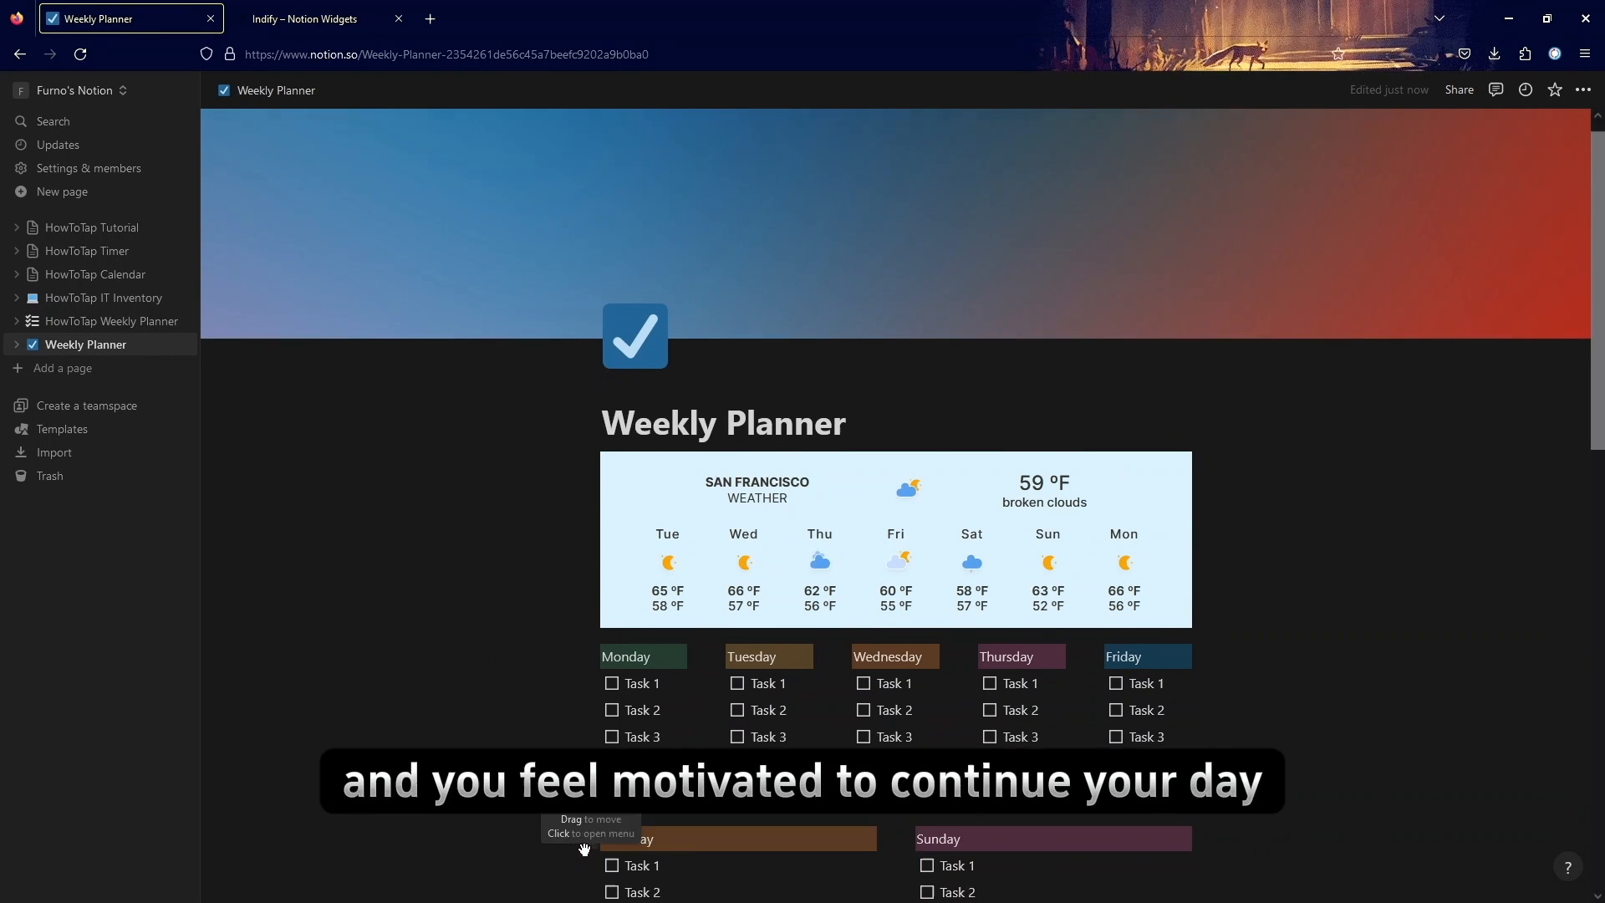
left_click(297, 16)
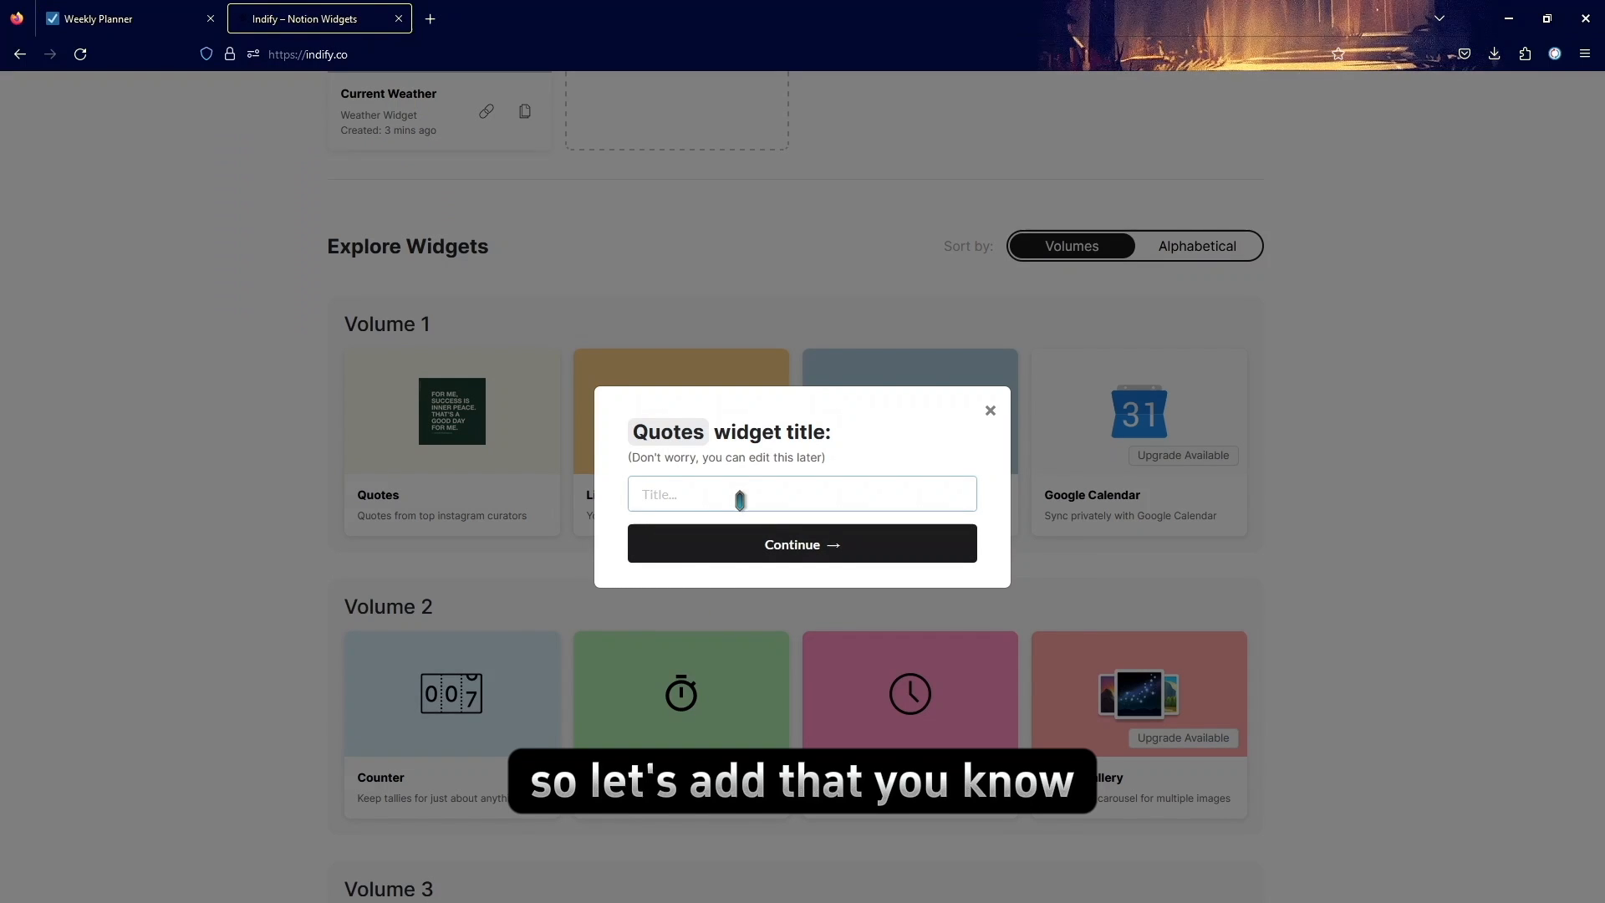
type("otivational")
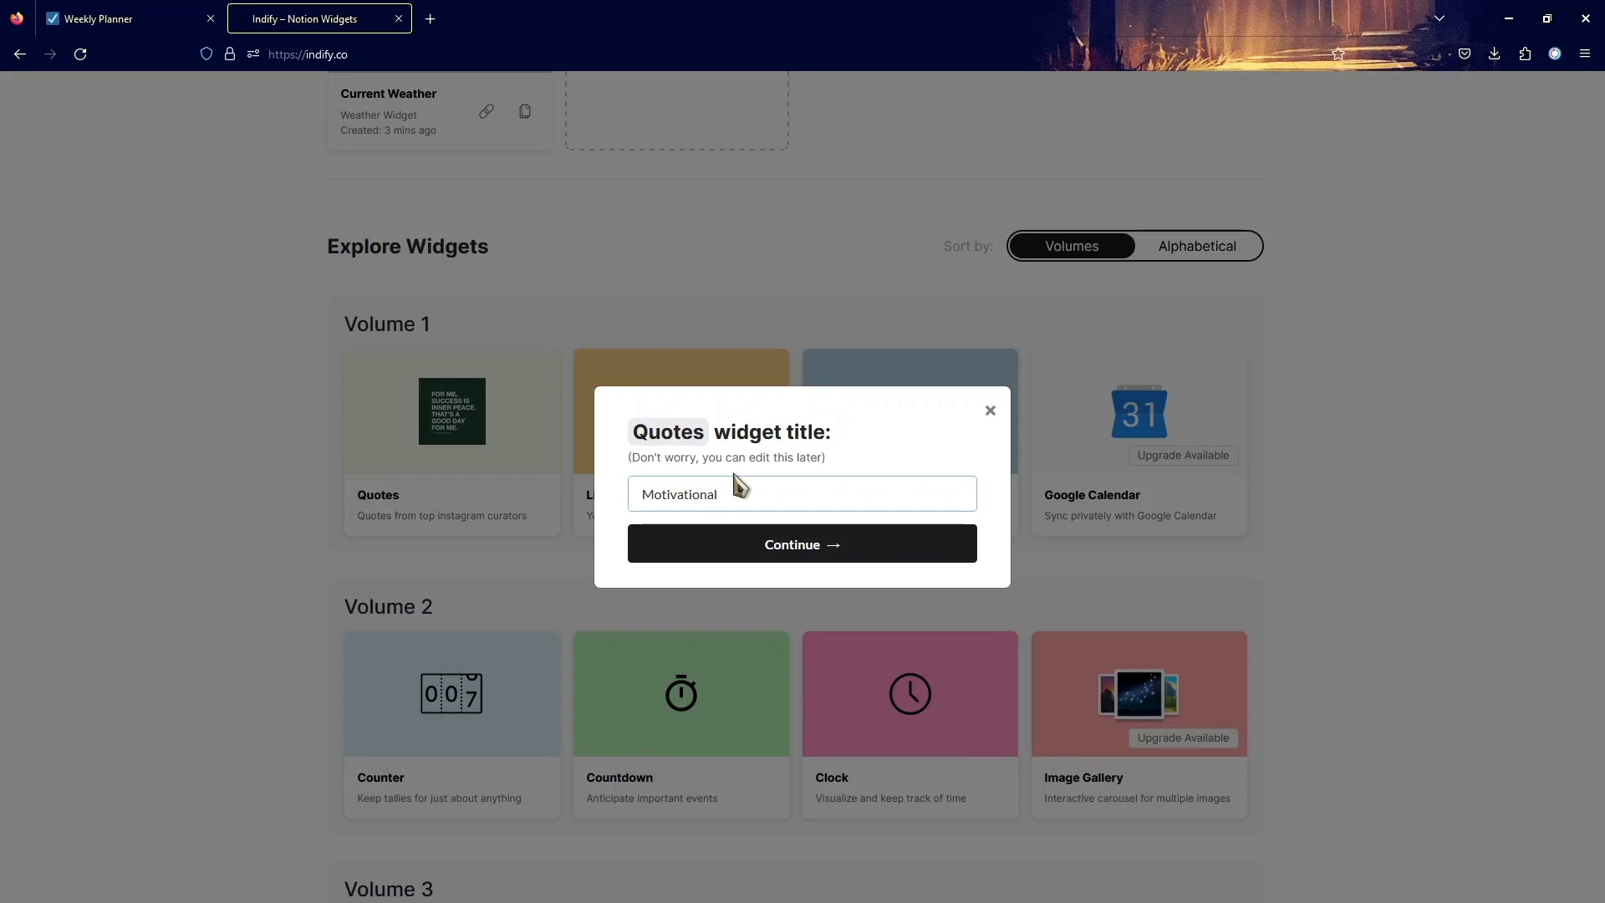
type("uotes")
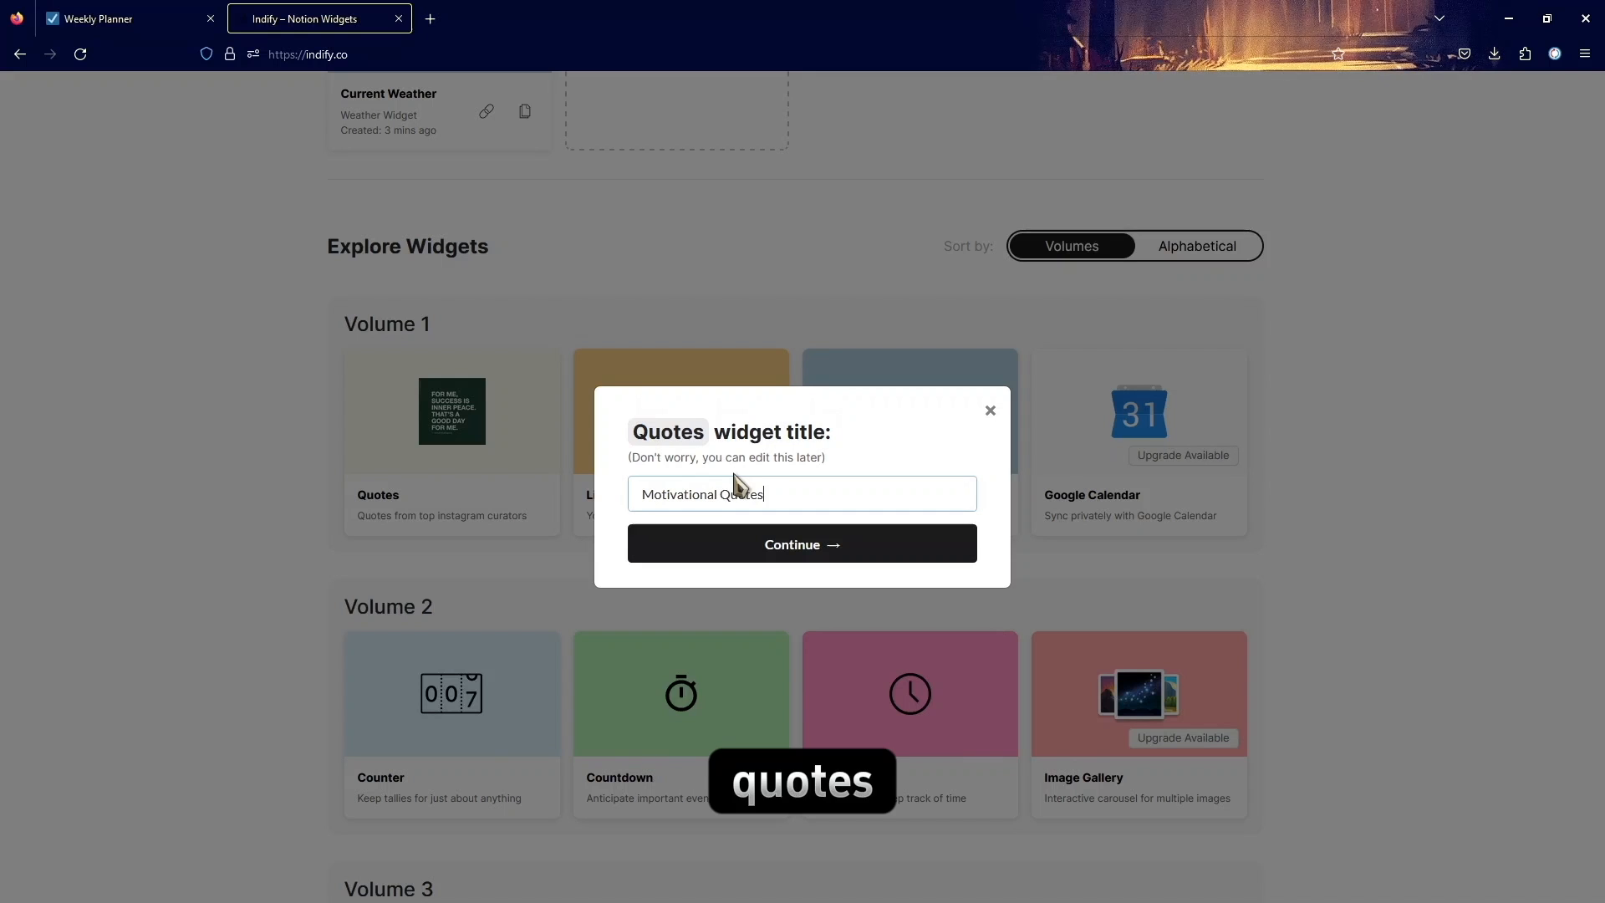
left_click(734, 549)
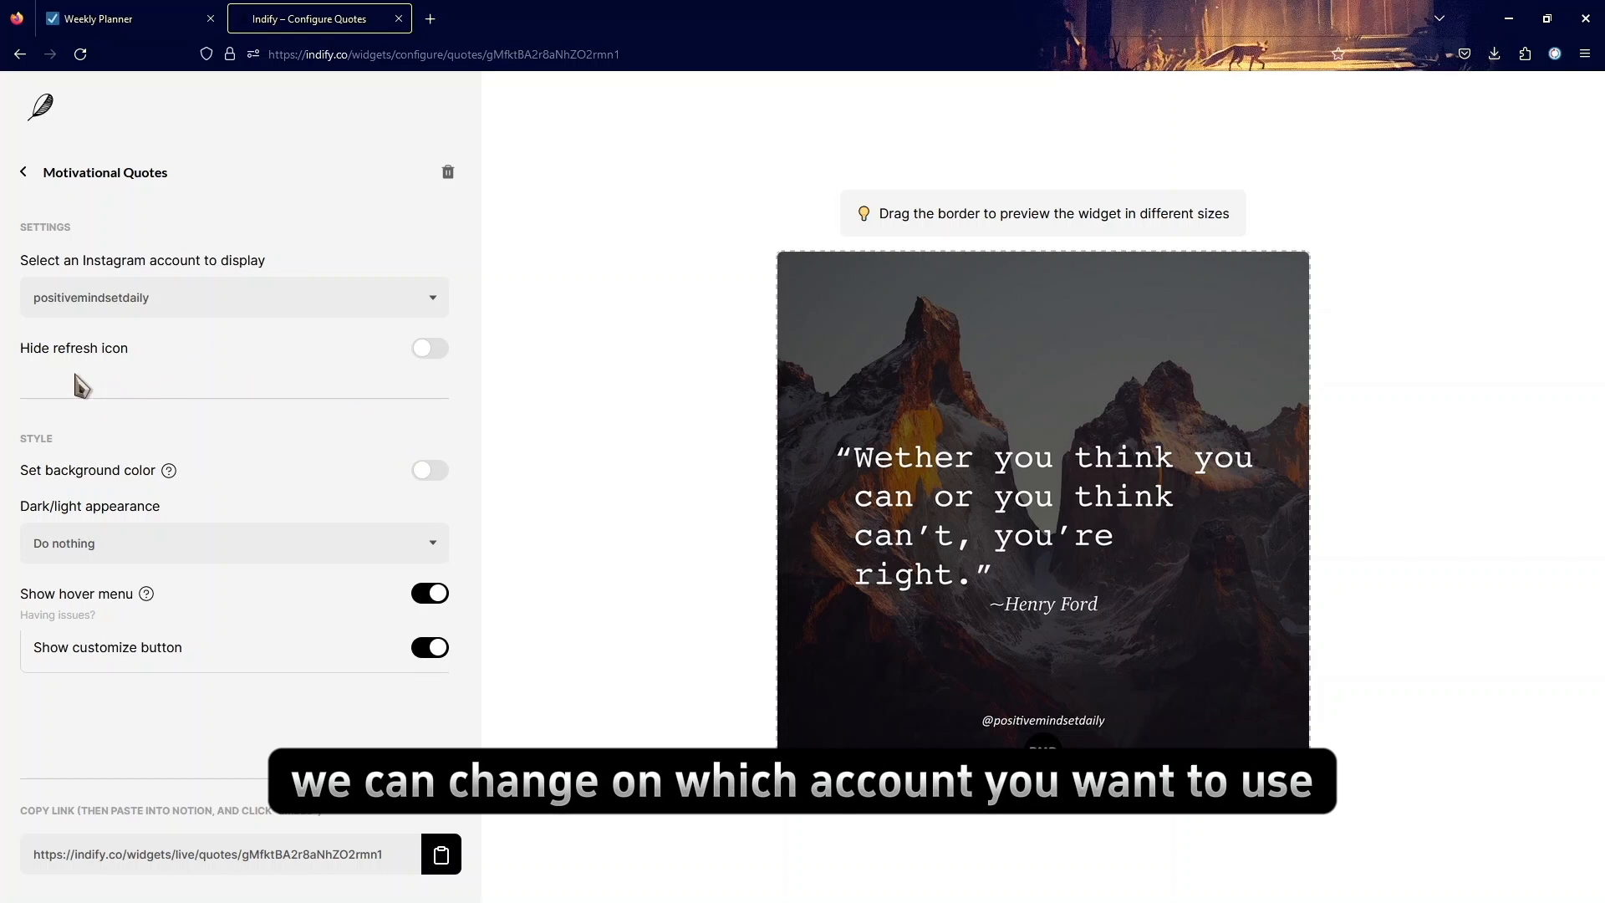
Step: Try the rmdrk, rupikaur_, quoteoftheday and thegoodquote Instagram accounts as the source of the quotes widget
left_click(84, 420)
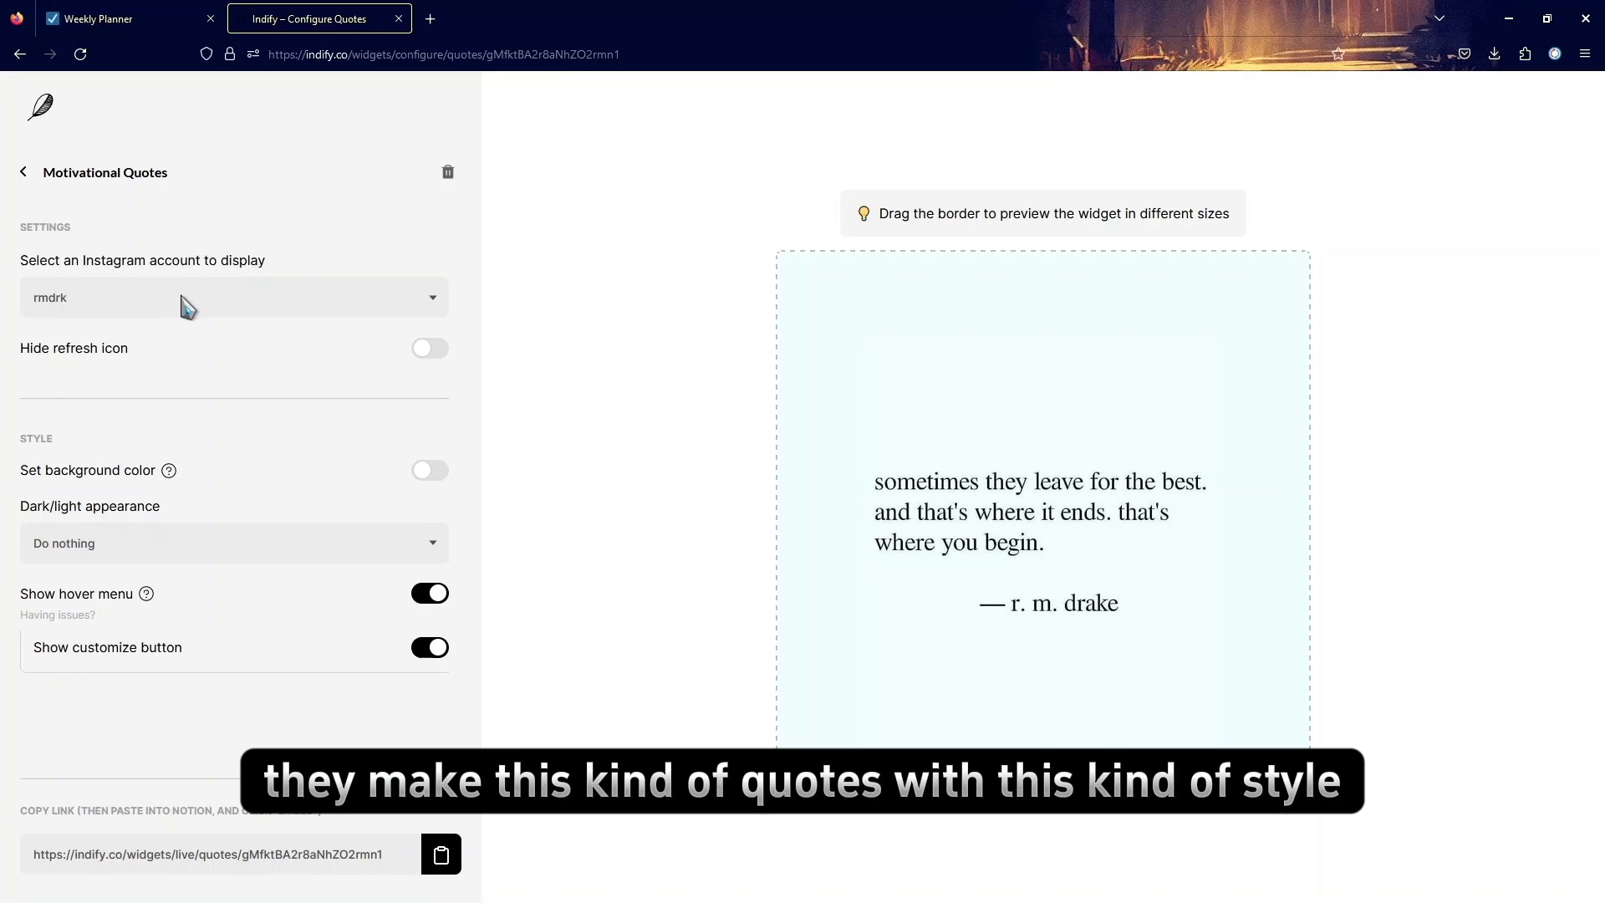
left_click(46, 409)
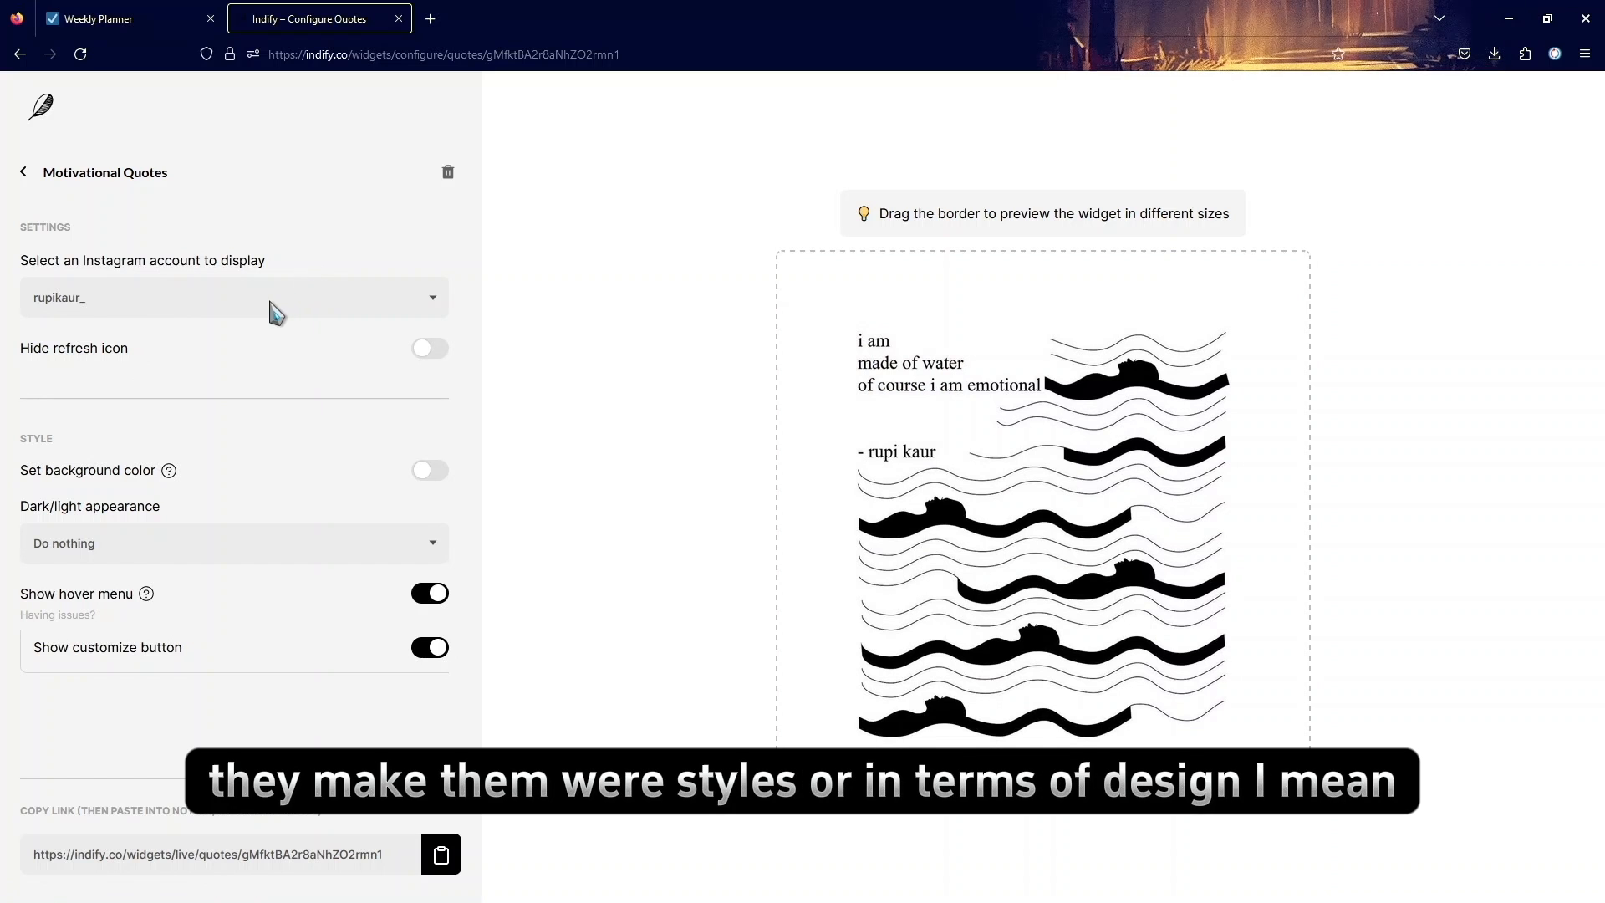
left_click(103, 355)
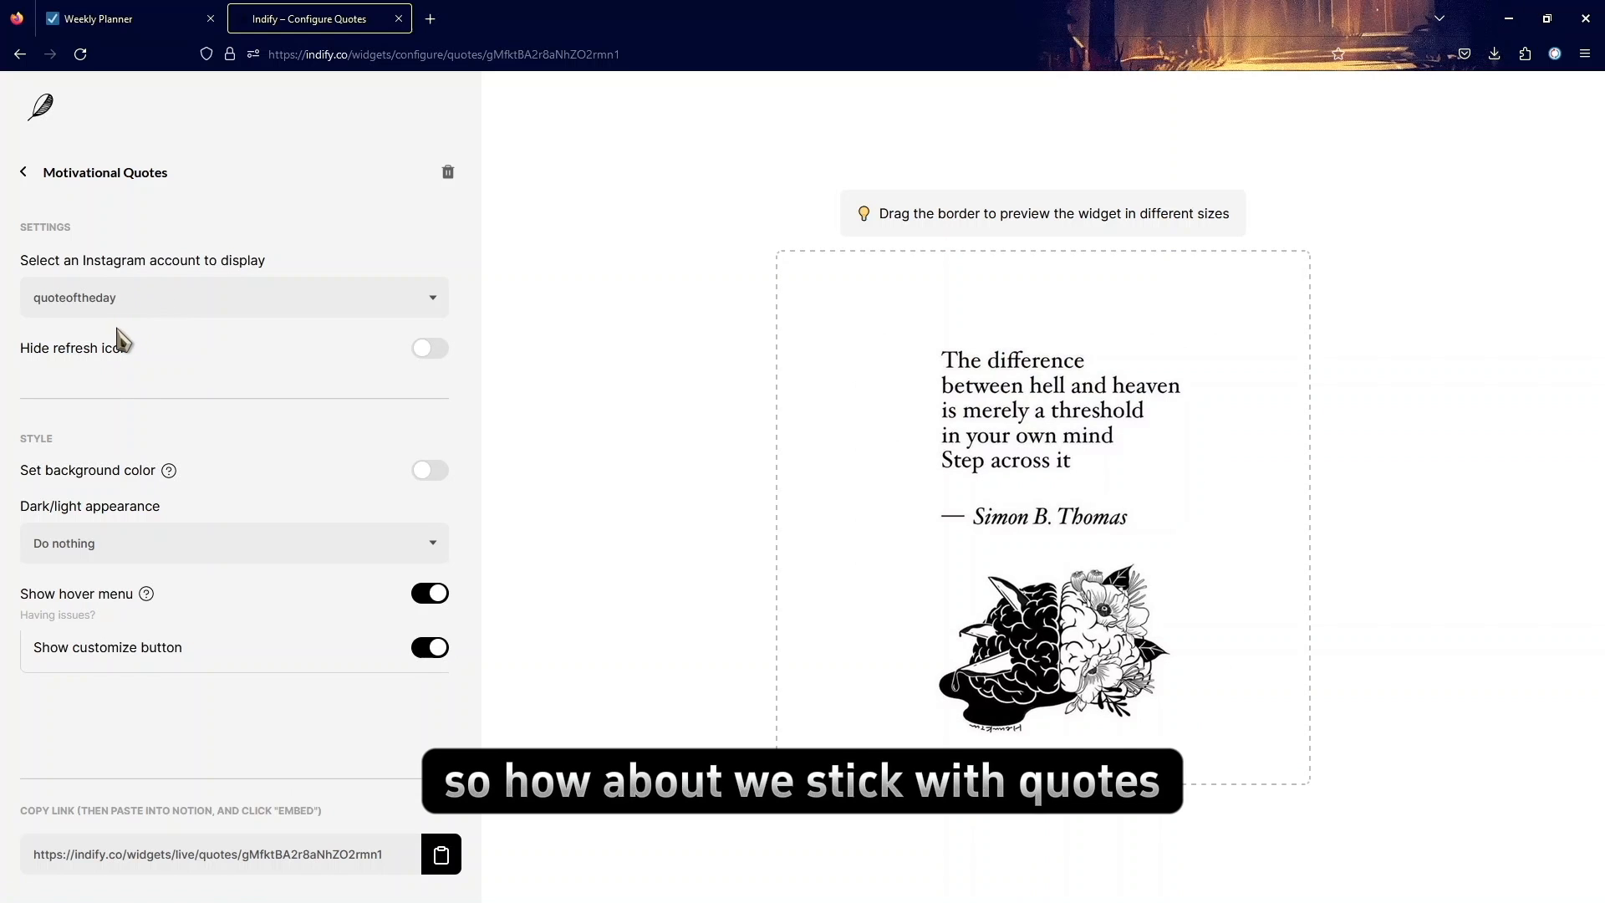
left_click(78, 420)
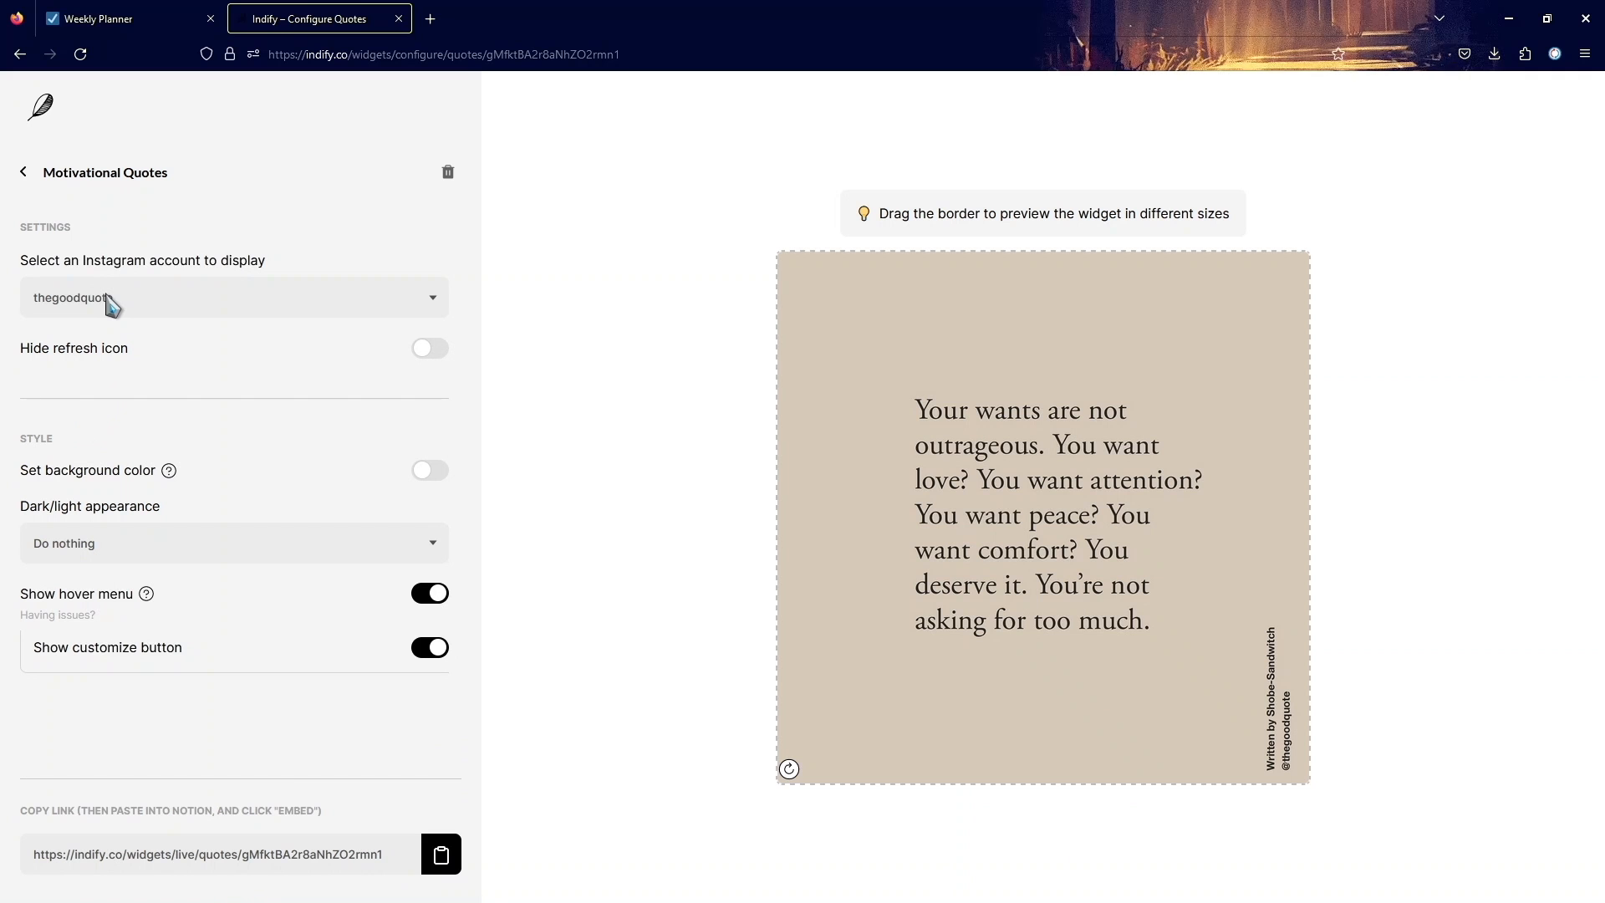
Step: Set the quotes widget to the positivemindsetdaily account with the refresh icon hidden, and copy its link
left_click(106, 295)
left_click(101, 328)
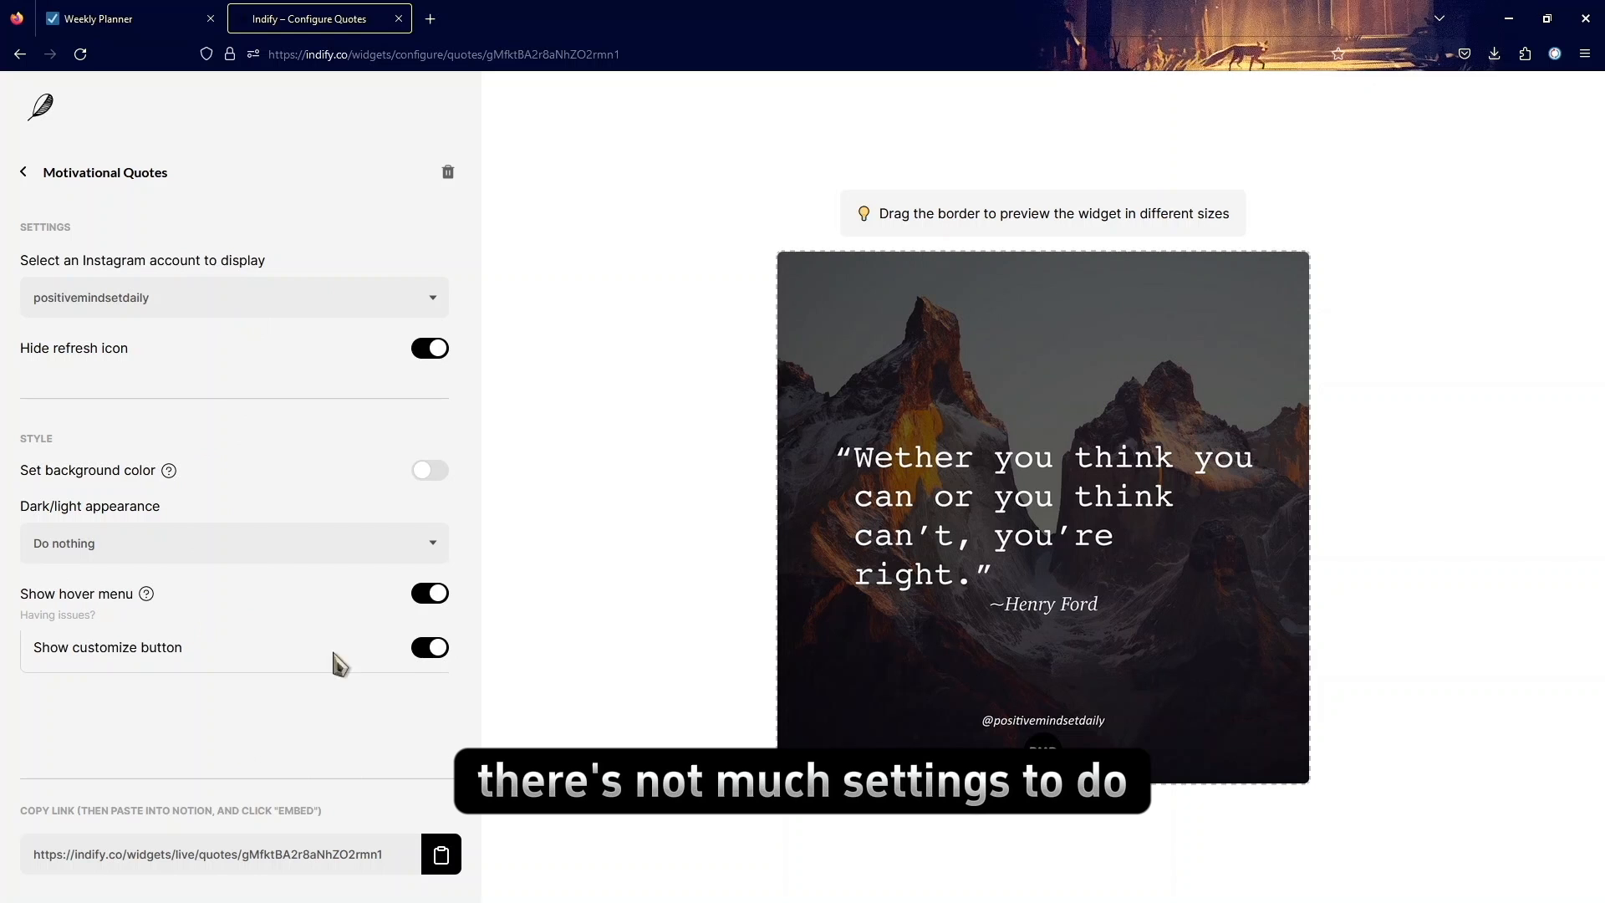
left_click(441, 854)
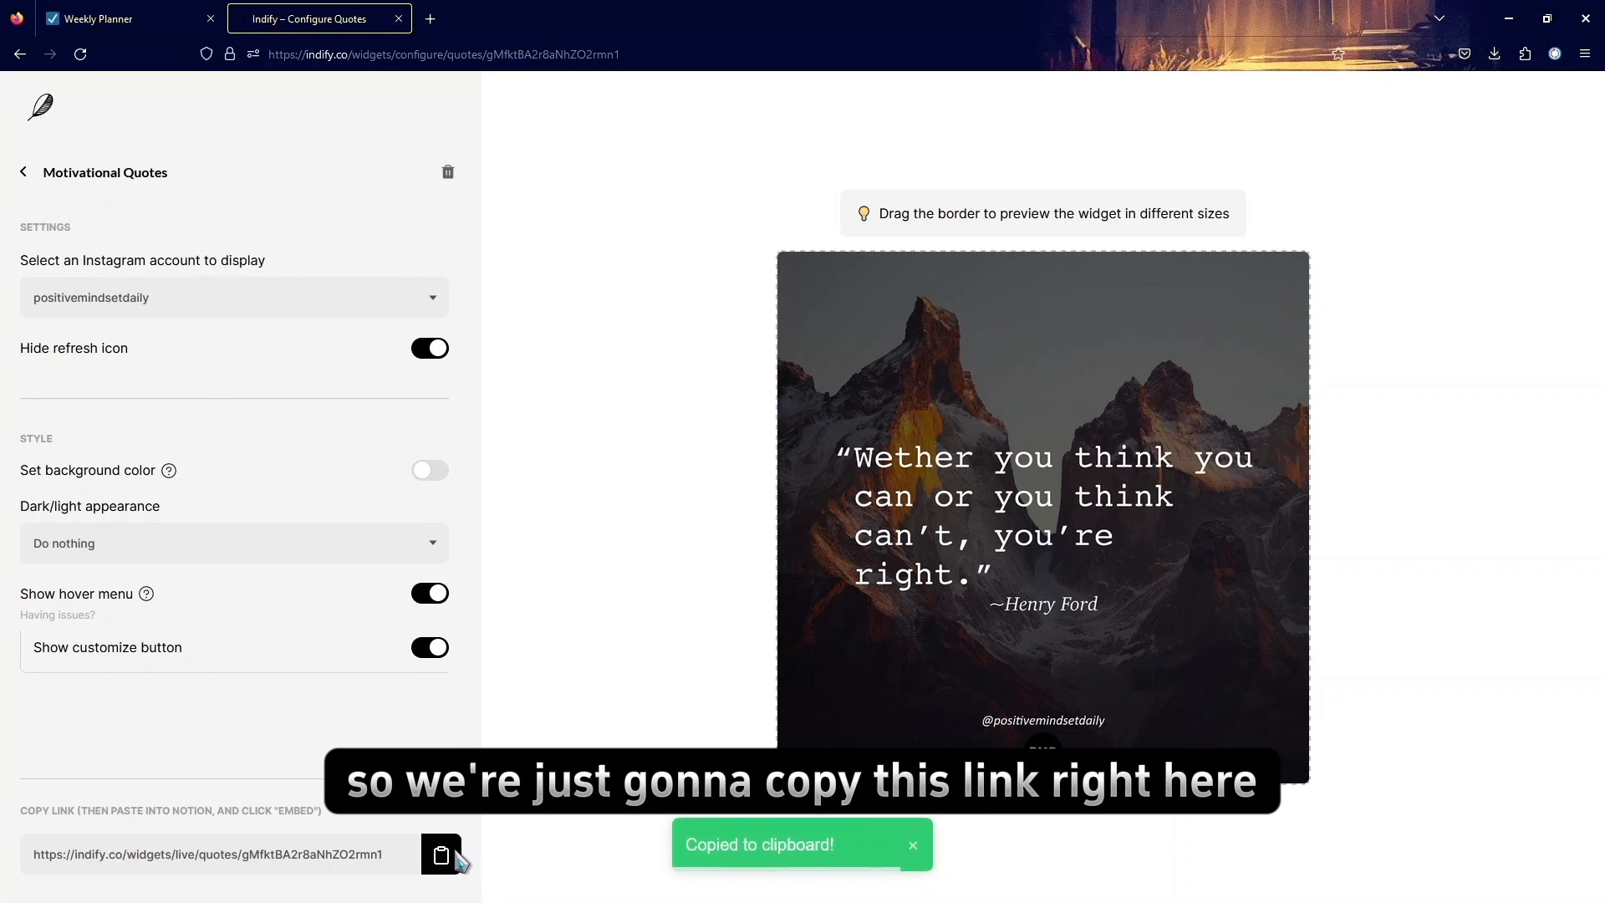
Step: Switch to the Weekly Planner page in Notion and start an empty line below Saturday's Task 5
left_click(163, 17)
scroll(715, 510, "down", 5)
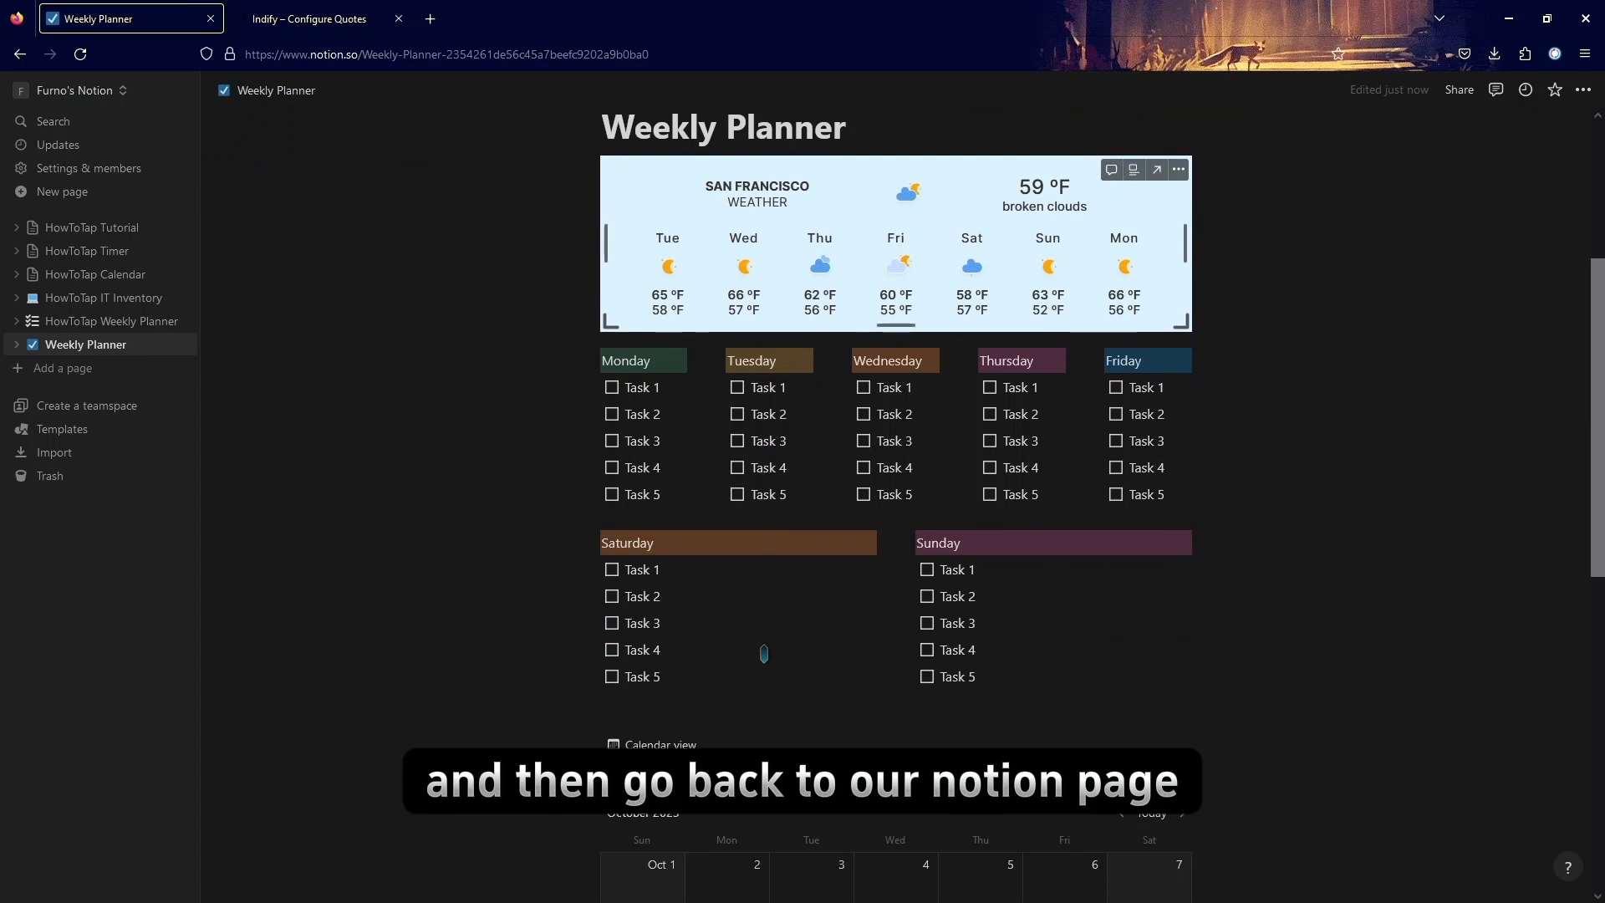
scroll(757, 641, "up", 5)
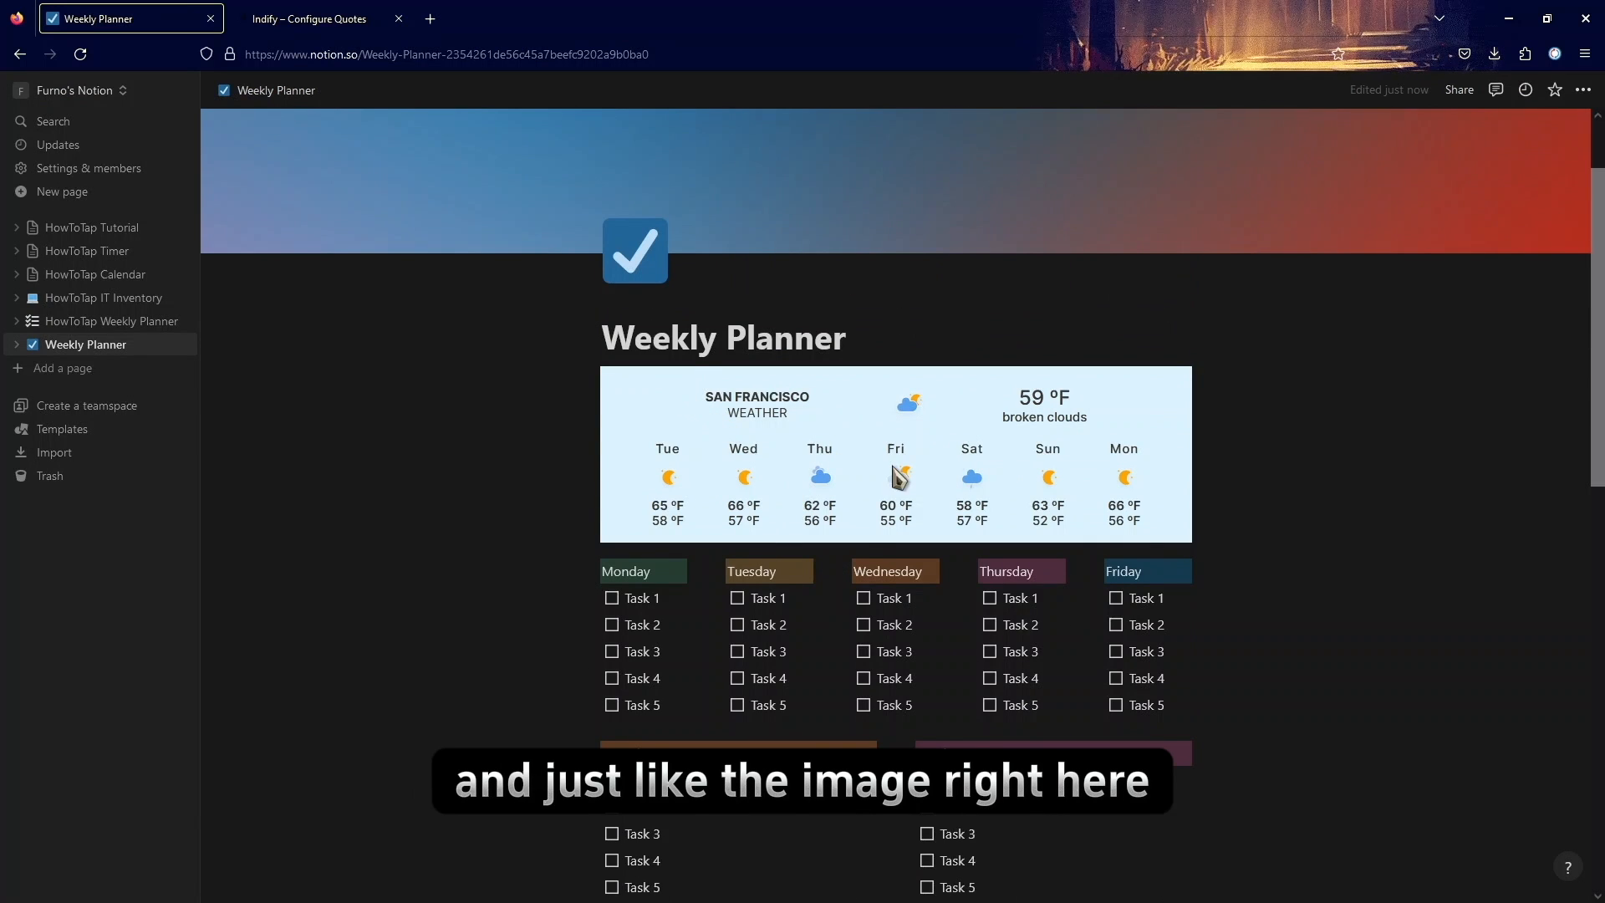
scroll(898, 478, "down", 3)
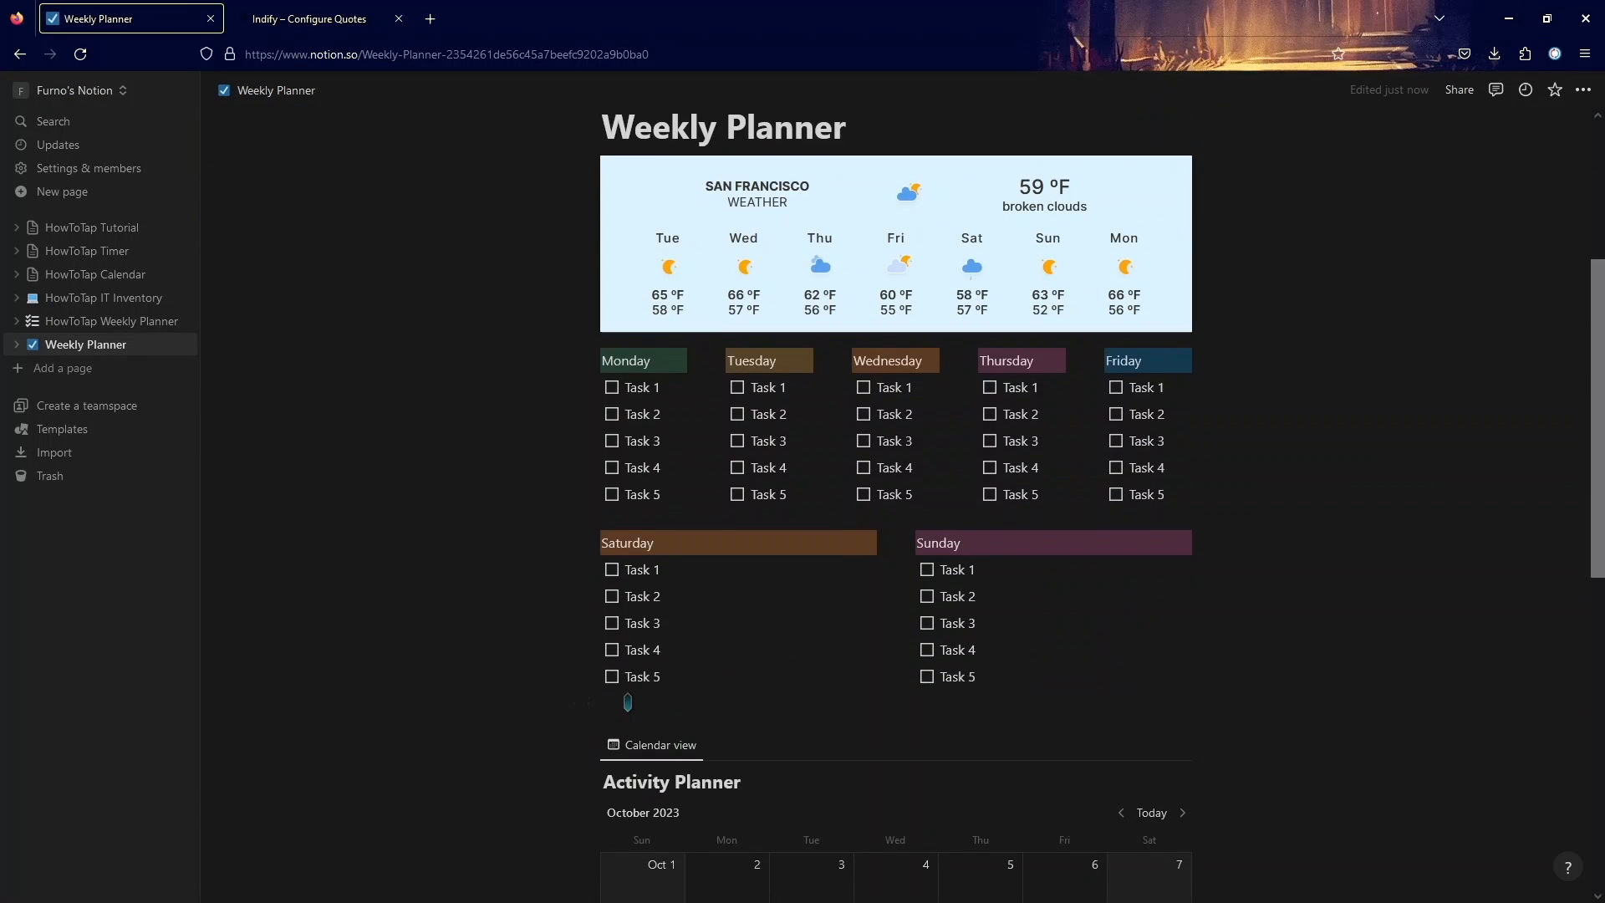
left_click(627, 702)
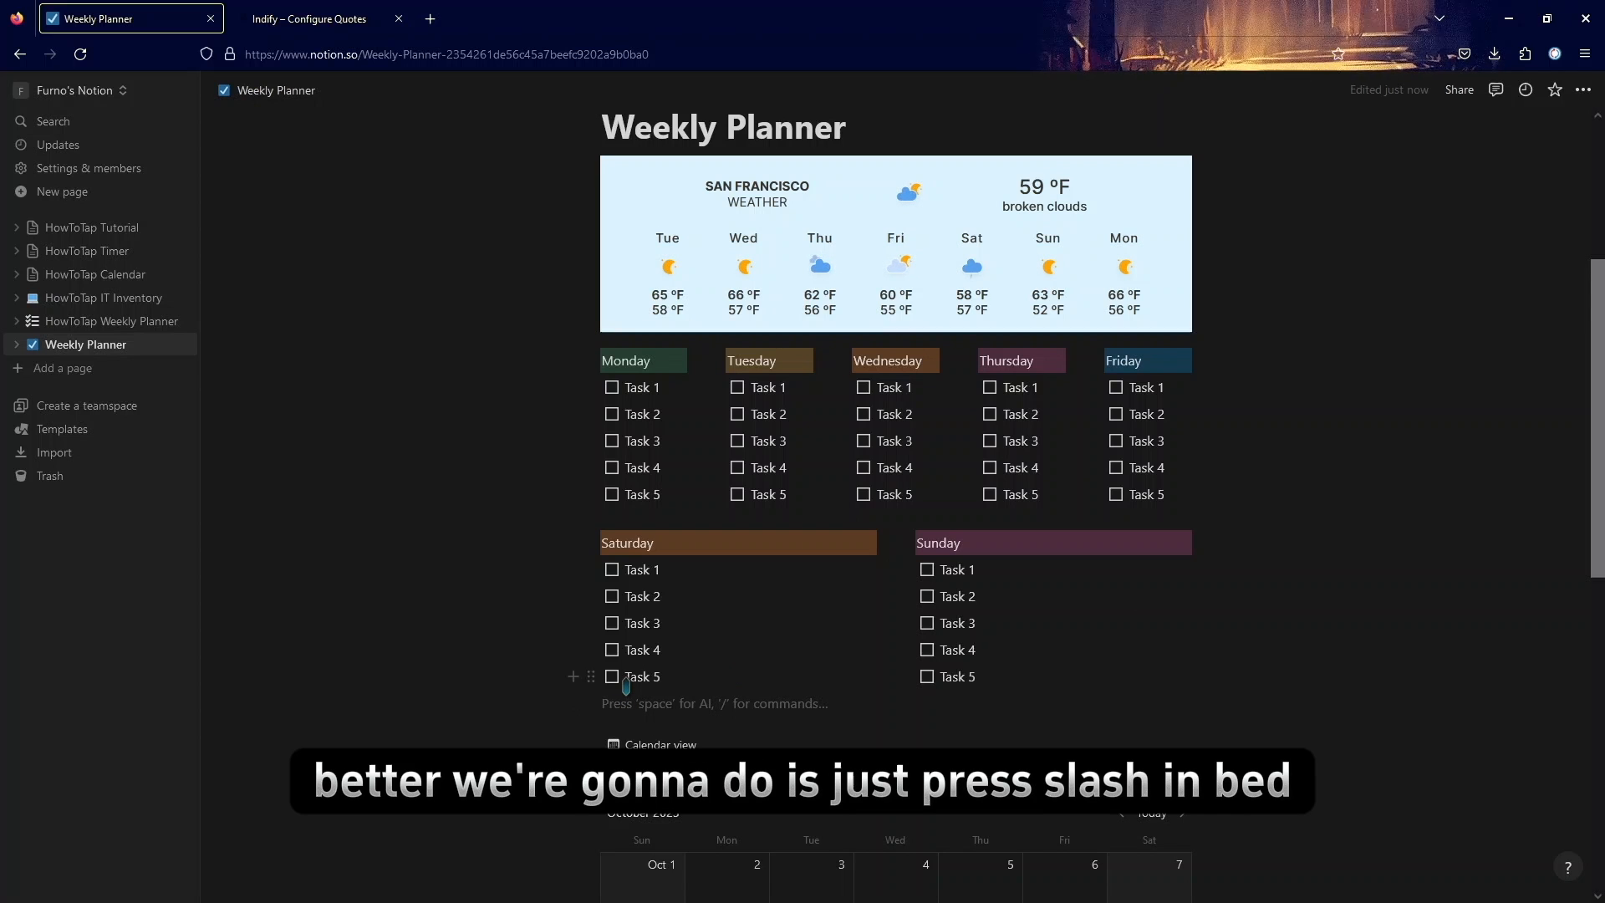
type("/e")
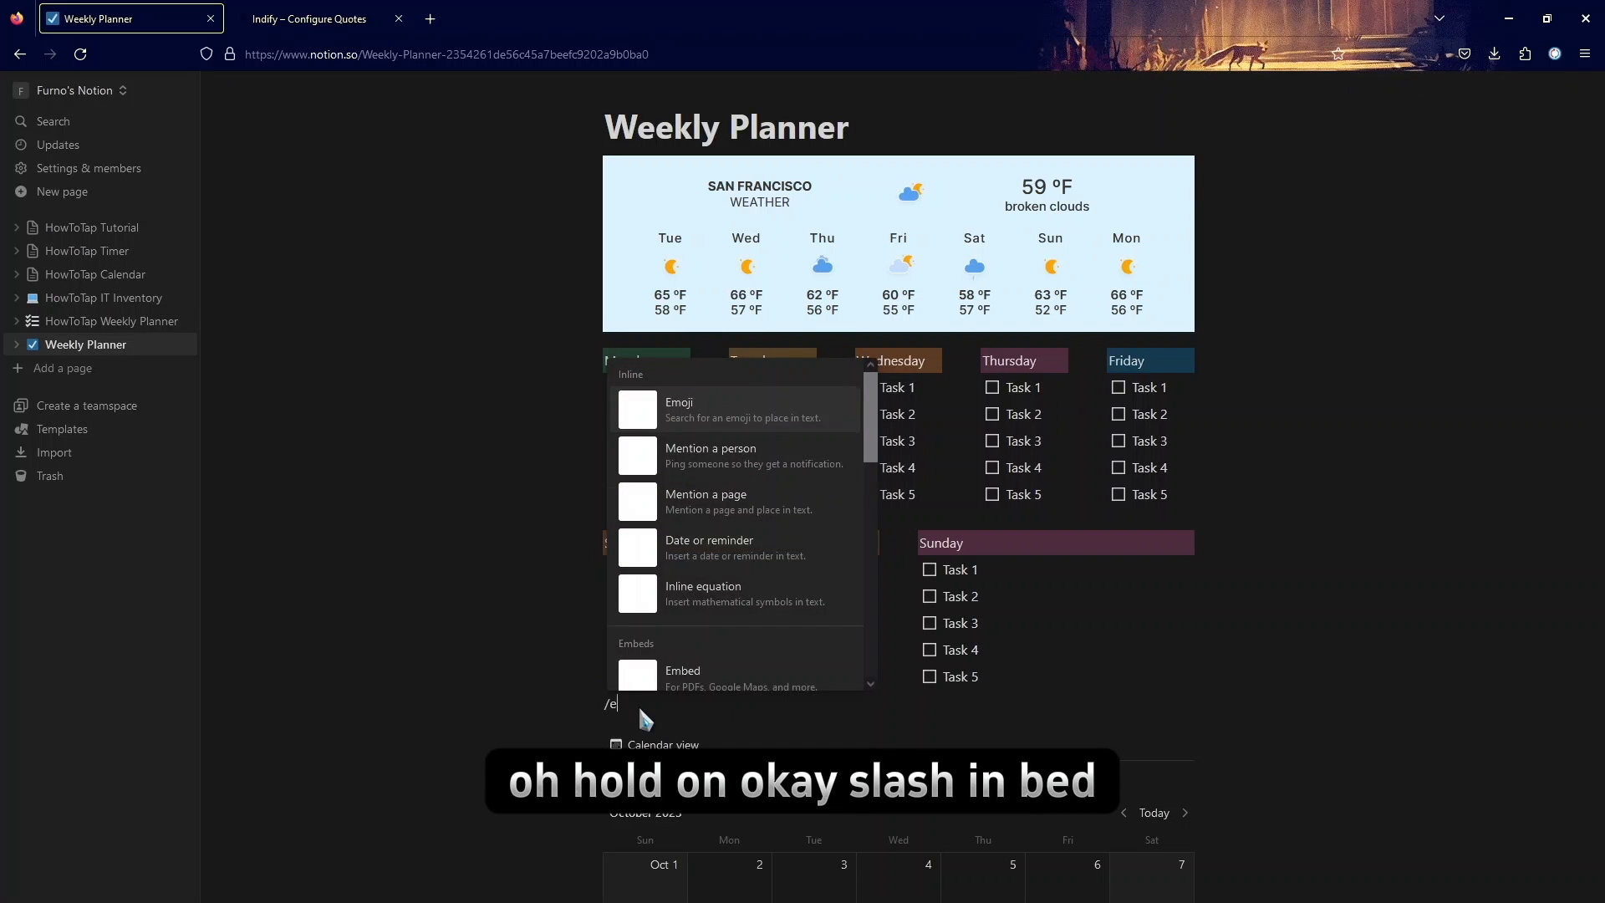
type("mbed")
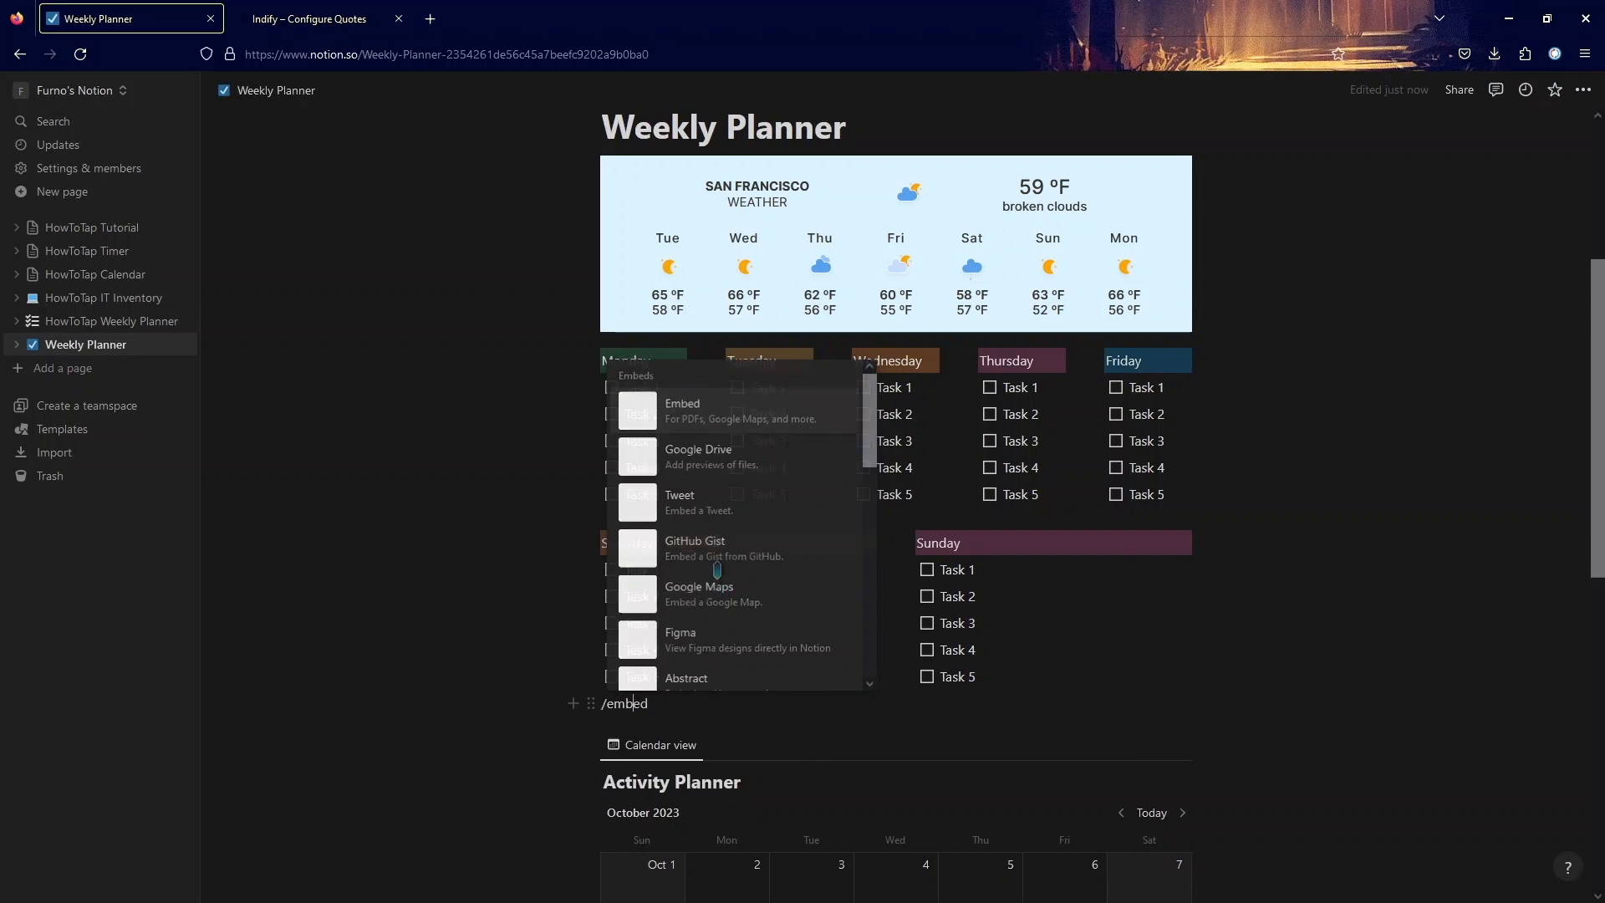
key("Escape")
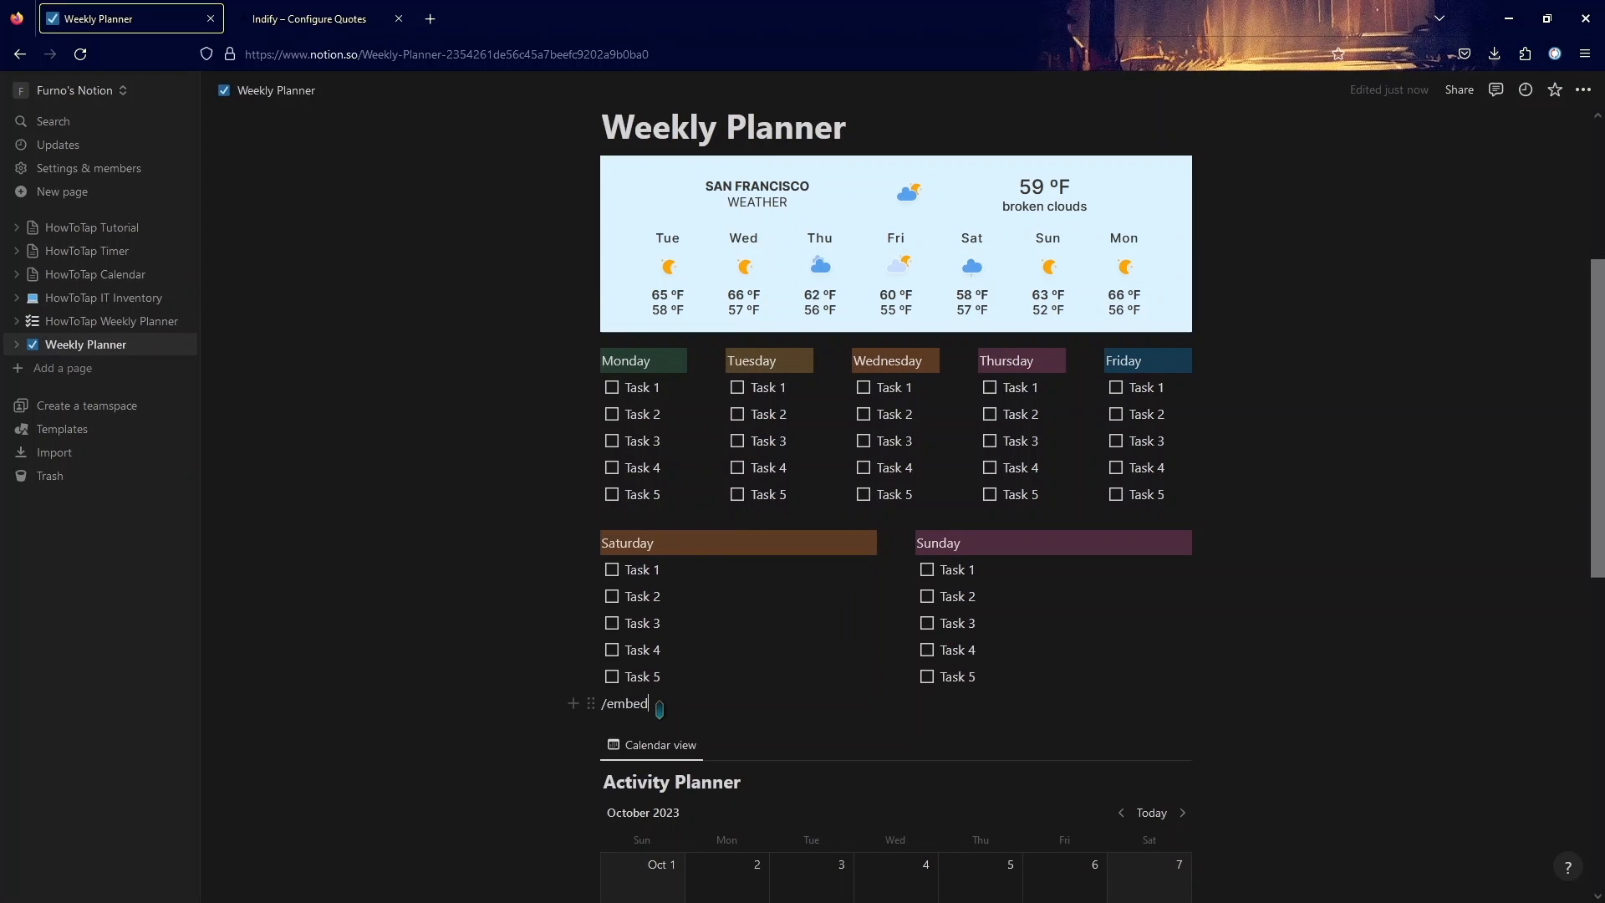
key("Return")
key("BackSpace")
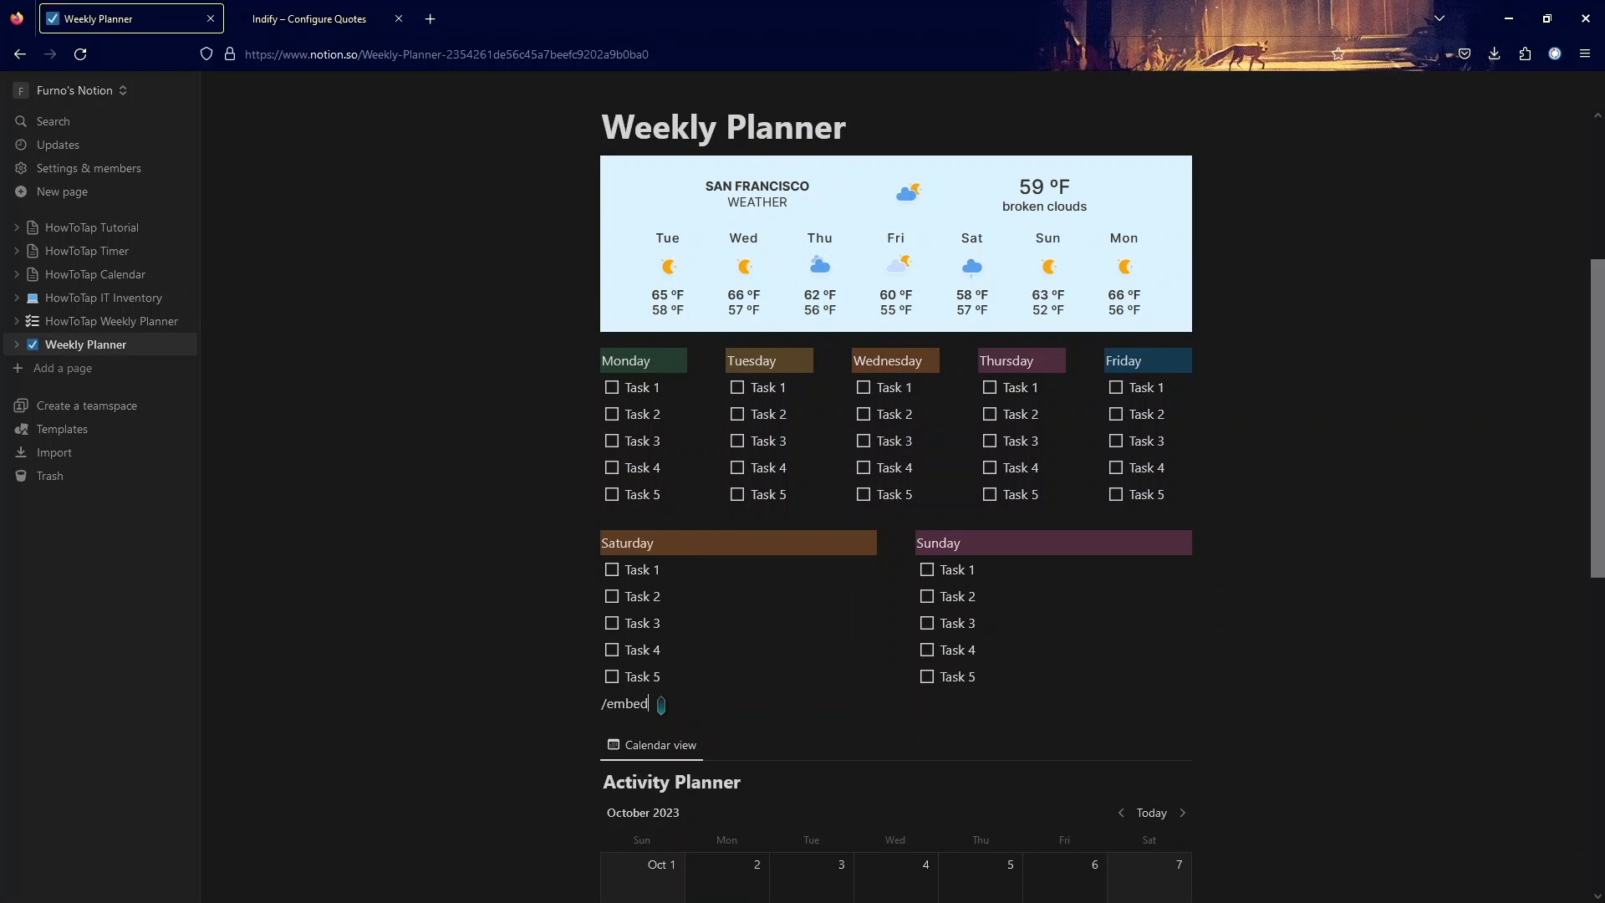
key("BackSpace")
key("BackSpace")
key("BackSpace")
key("BackSpace")
key("BackSpace")
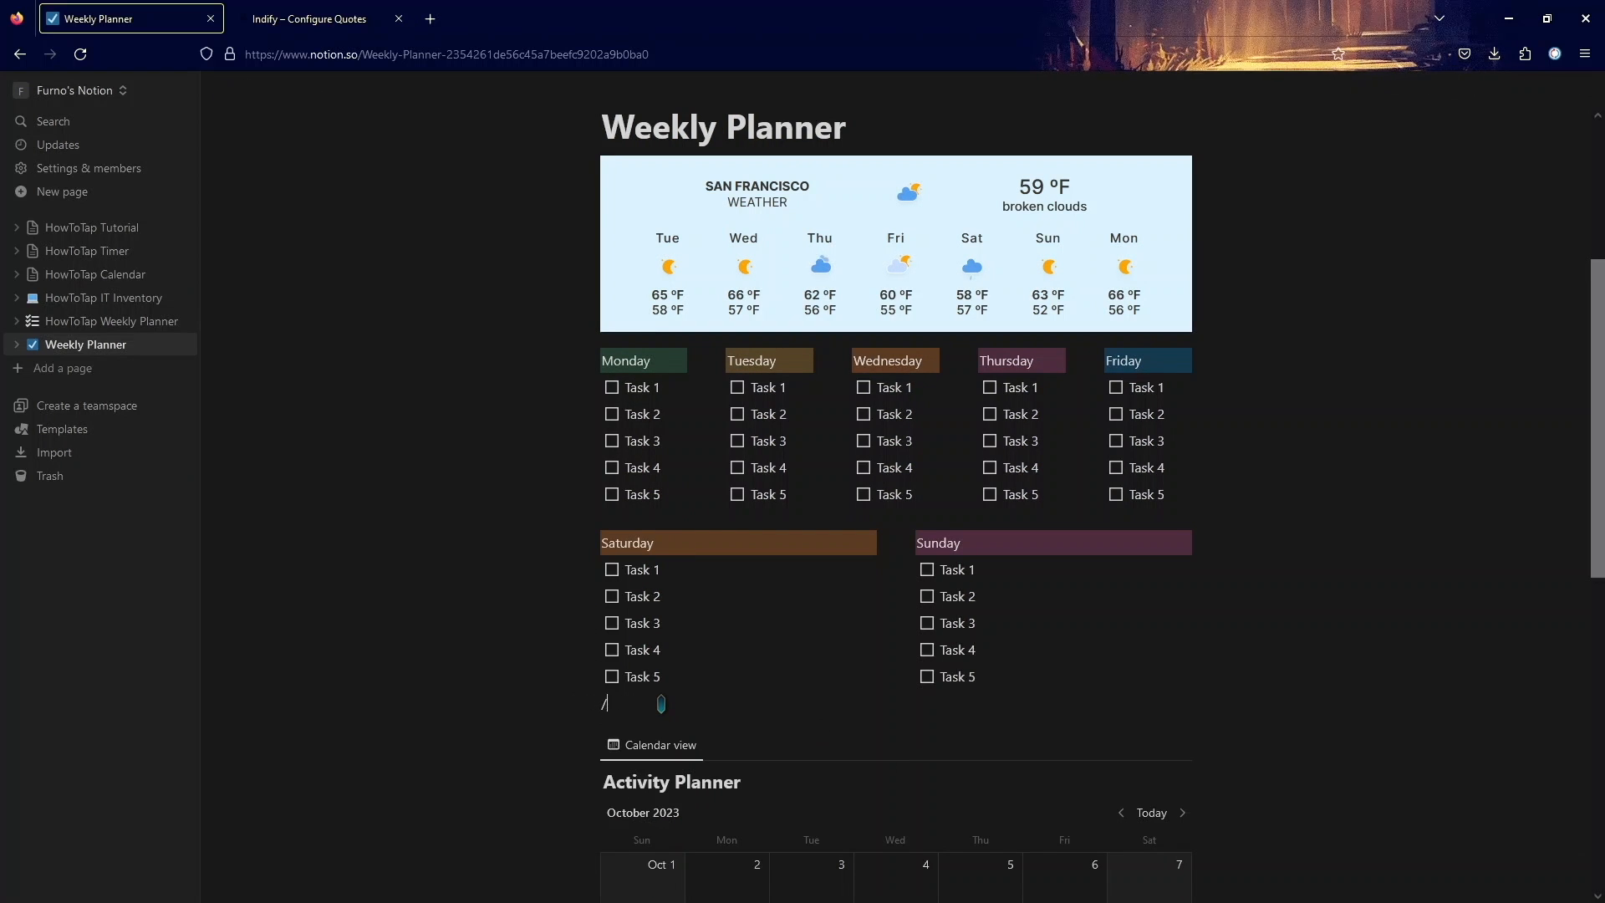
key("BackSpace")
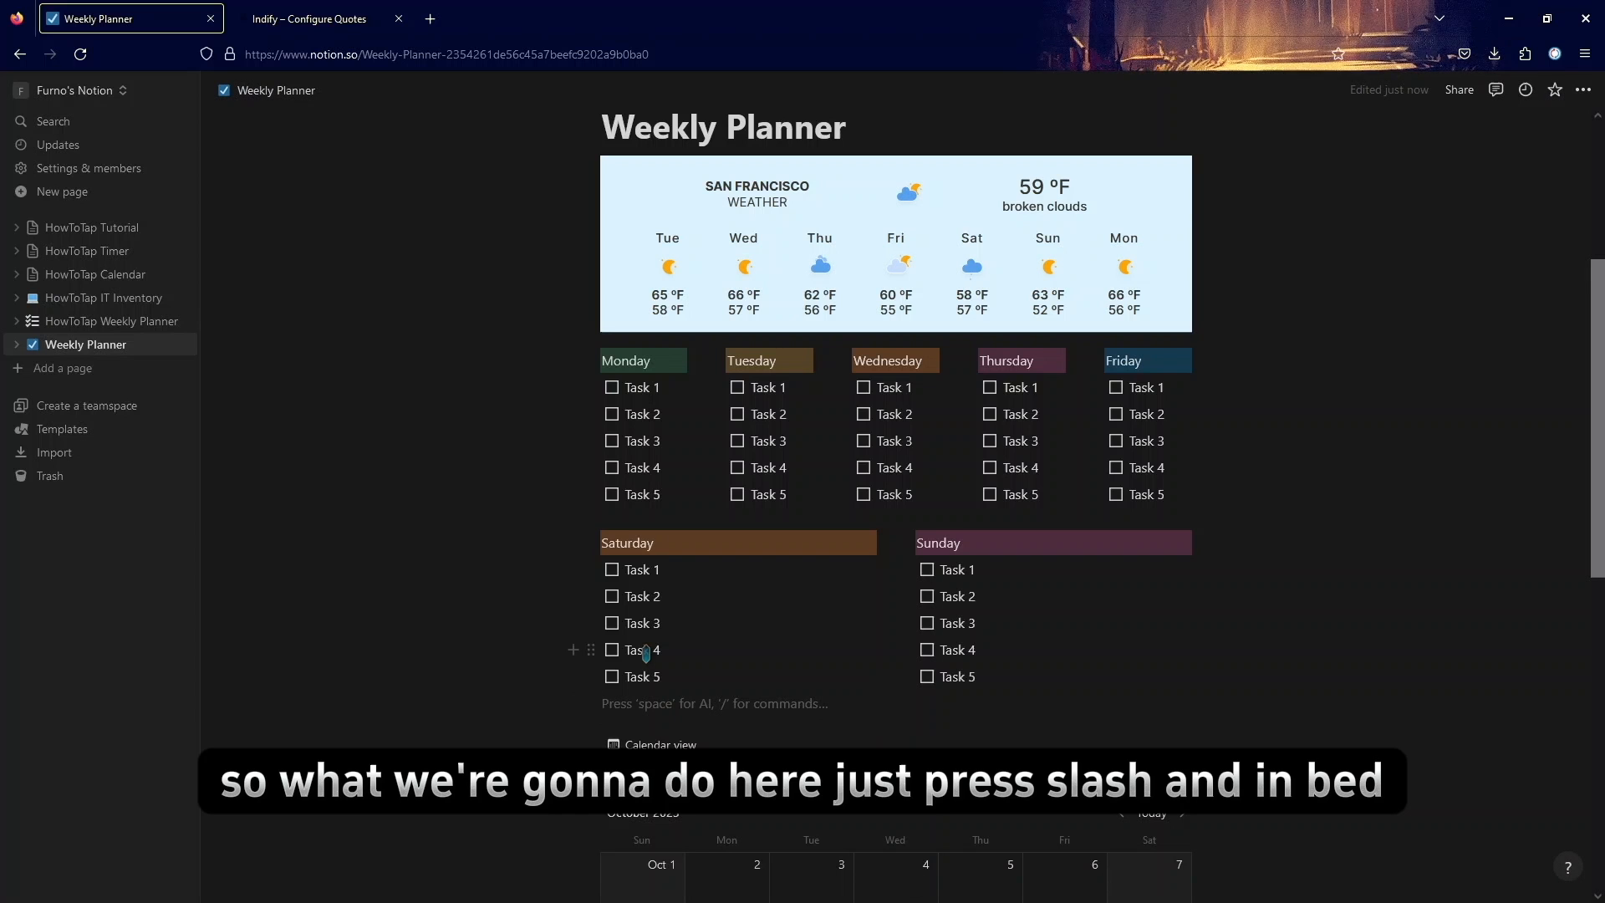
Step: Insert an Embed block below Saturday's tasks using the copied Motivational Quotes widget link
type("/embed")
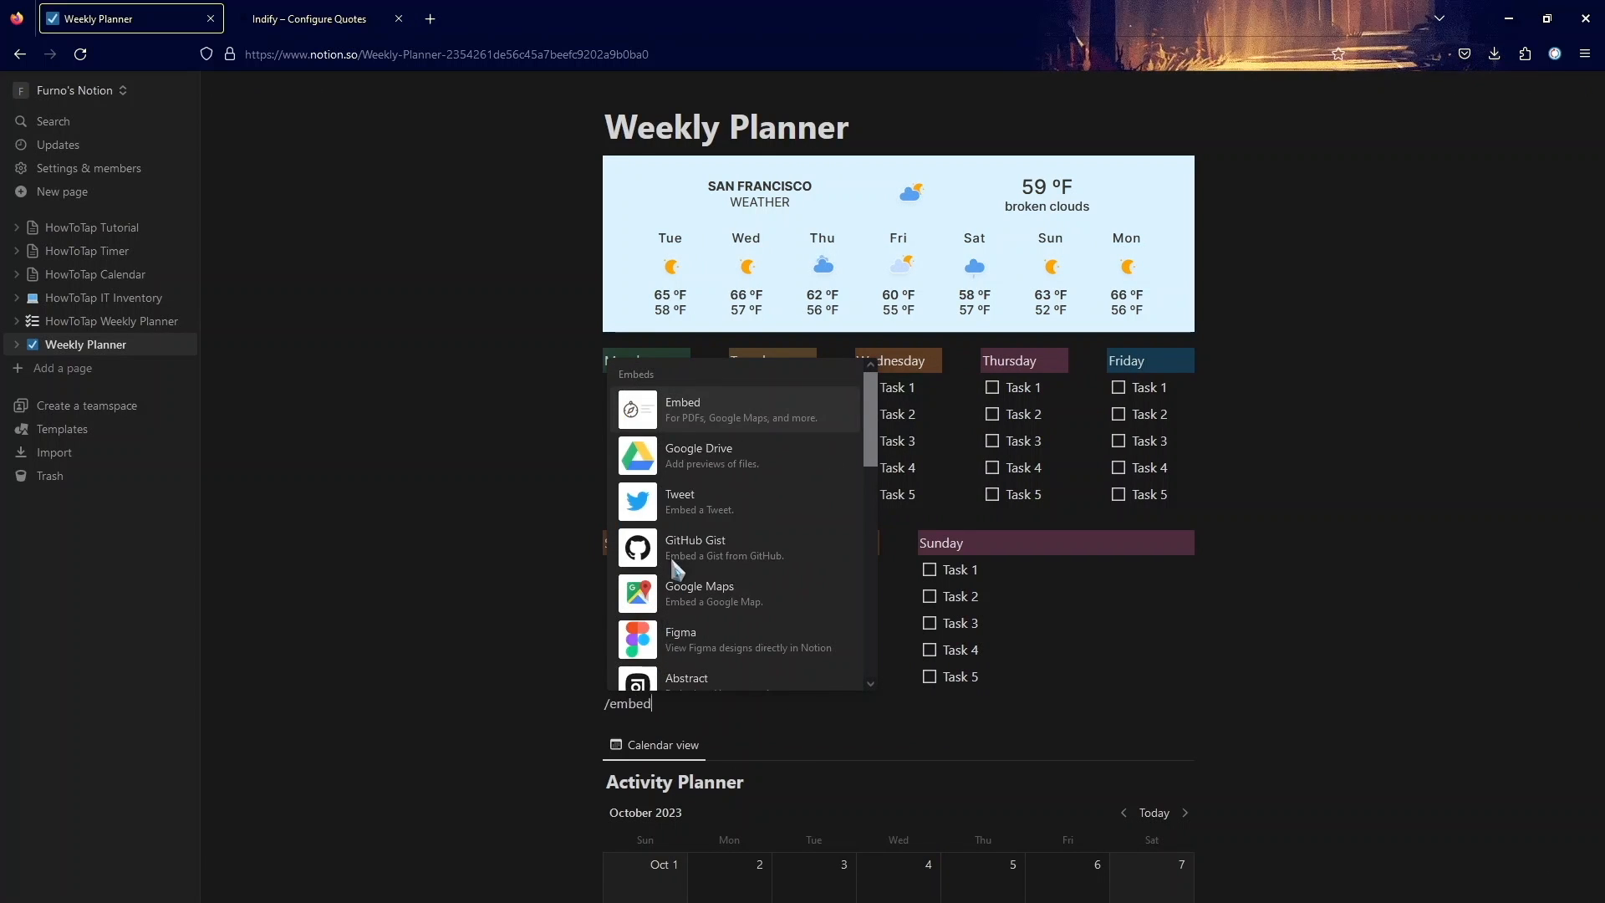
left_click(684, 413)
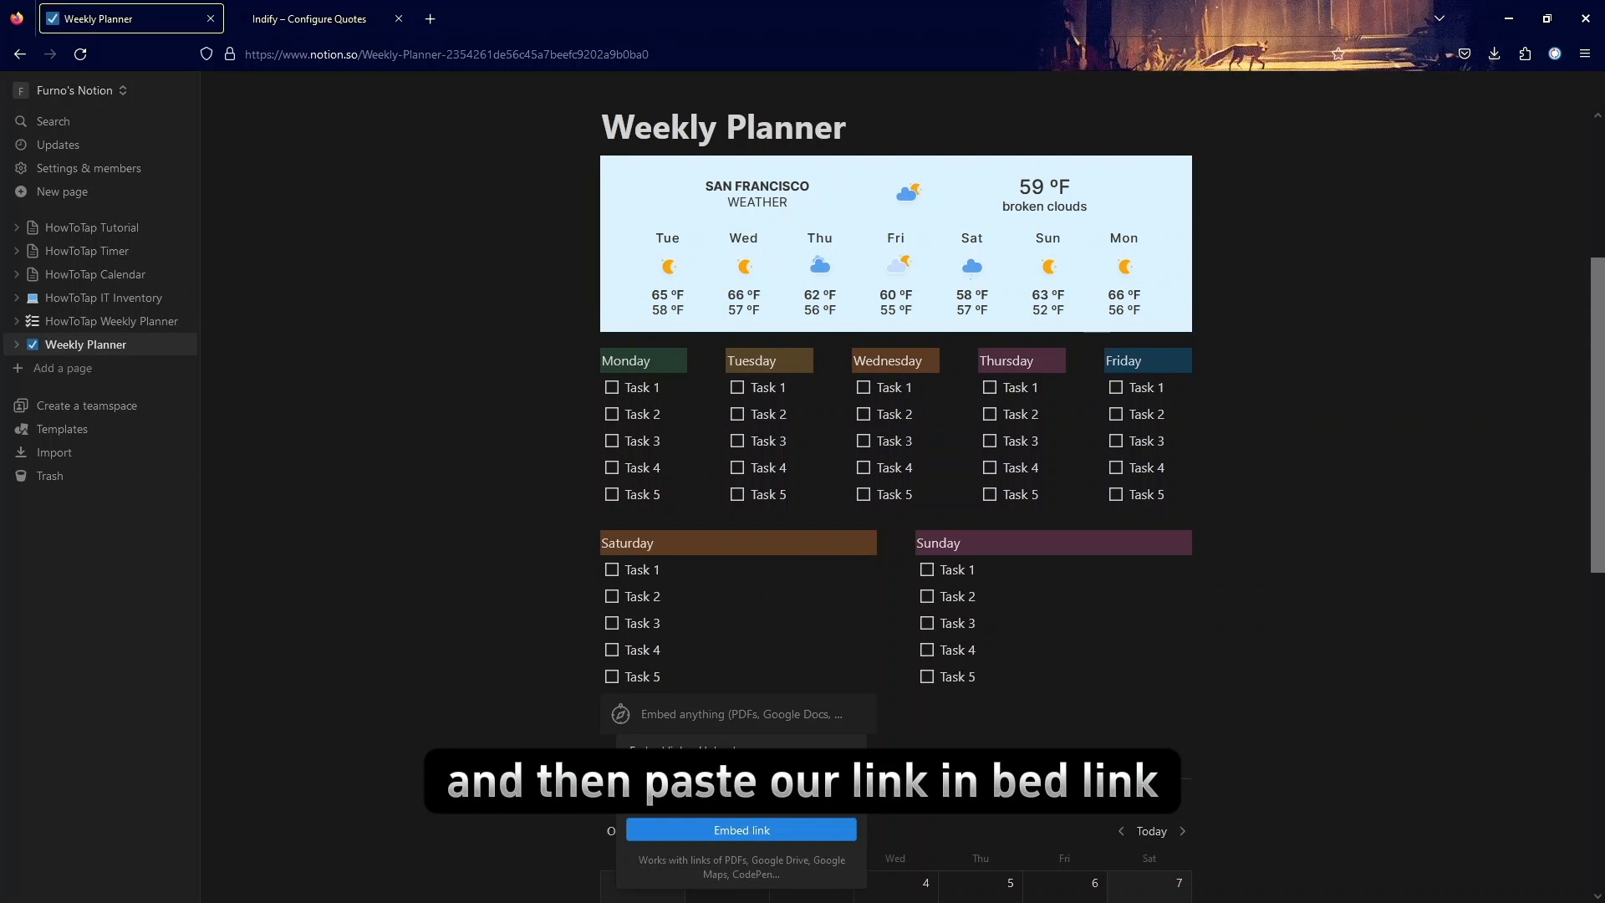
left_click(700, 830)
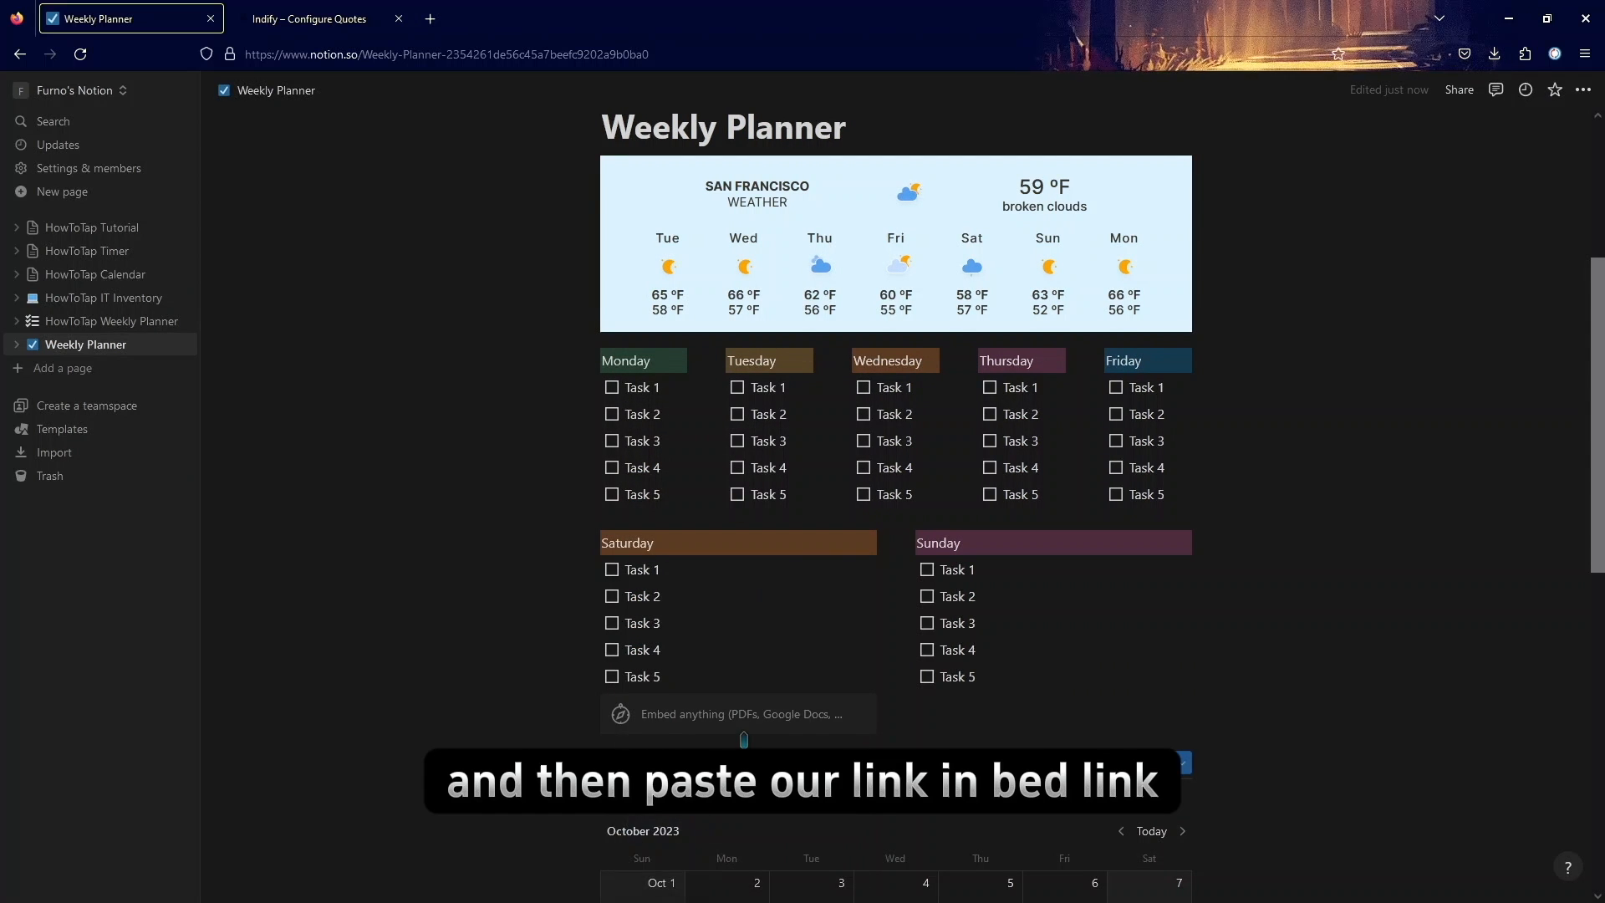
Step: Adjust the width of the quotes embed below Saturday so the white bars beside its image are gone
scroll(744, 738, "down", 3)
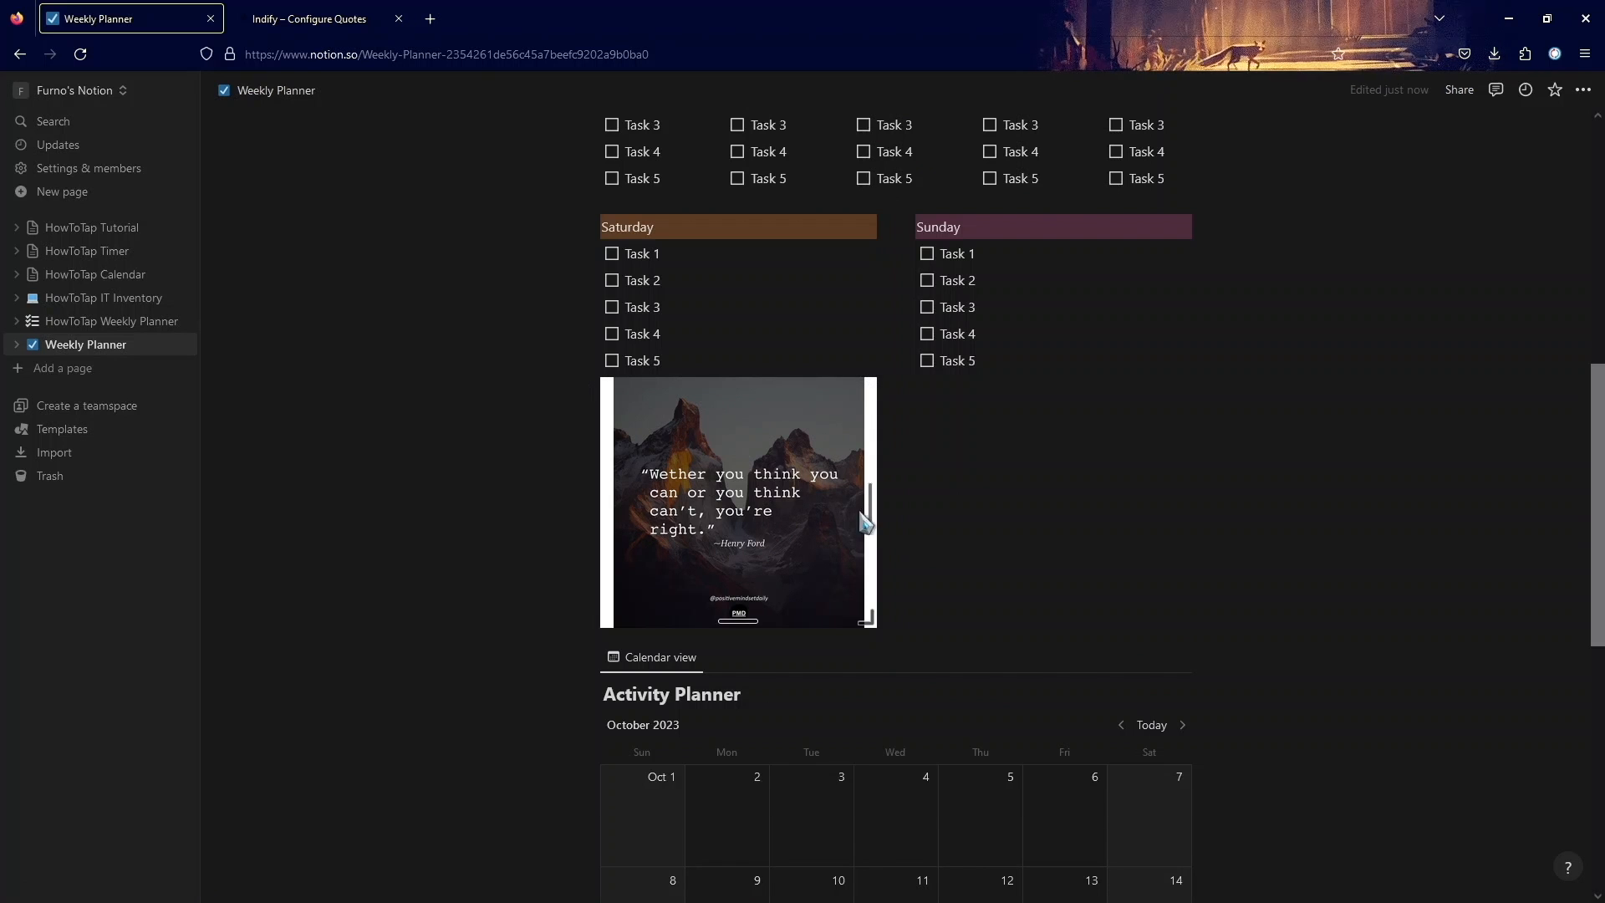
left_click_drag(930, 507, 786, 495)
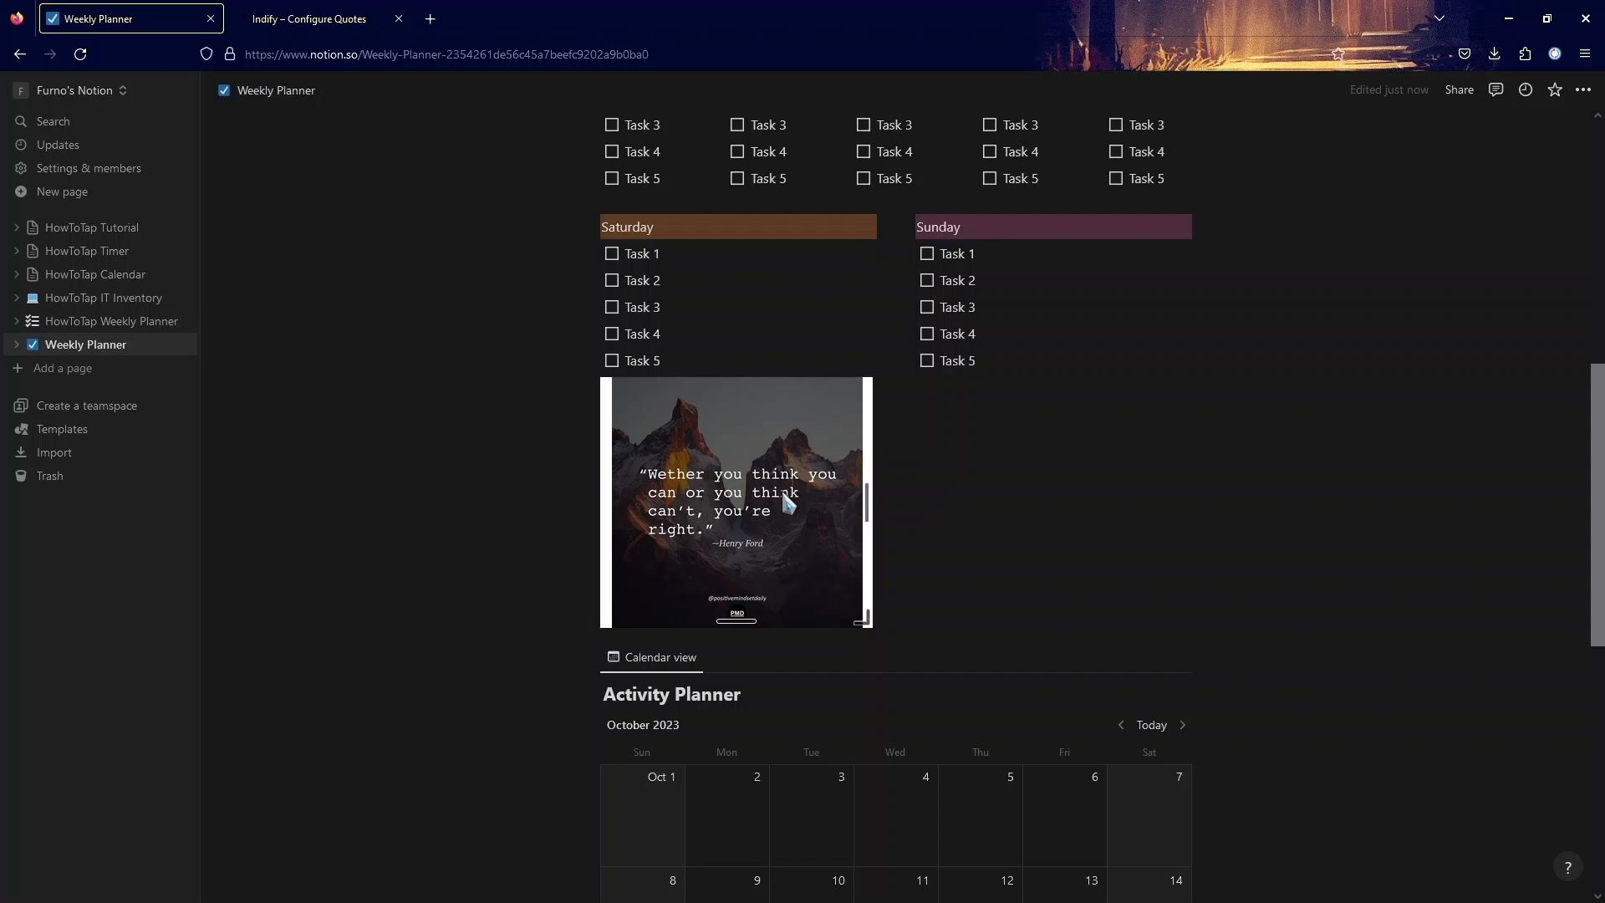
scroll(782, 492, "up", 1)
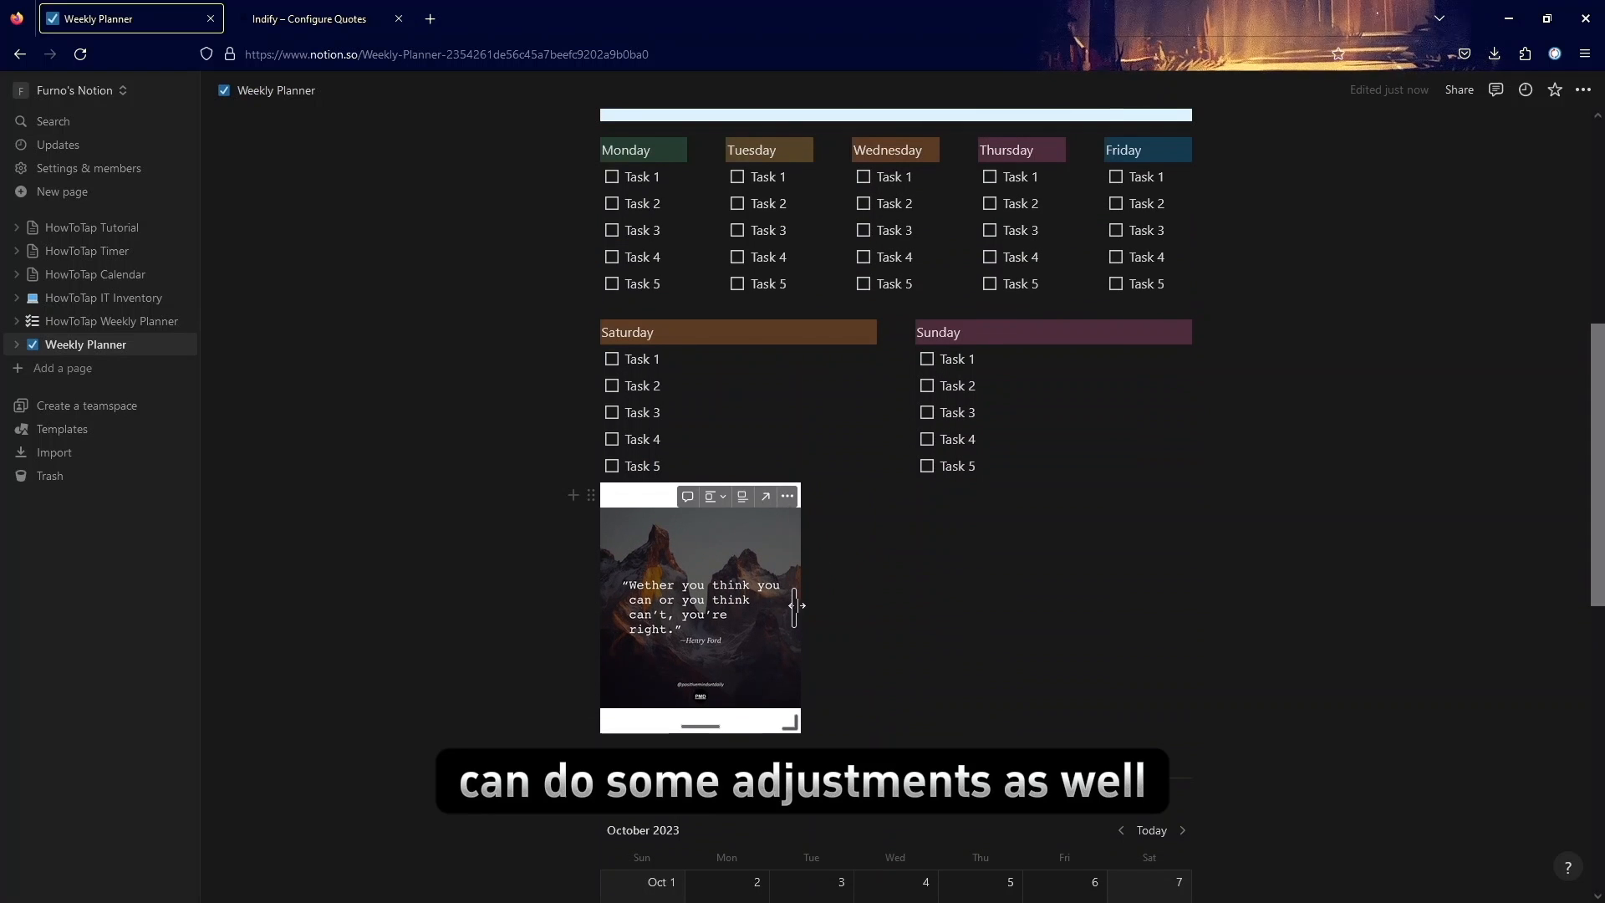
left_click_drag(794, 605, 869, 608)
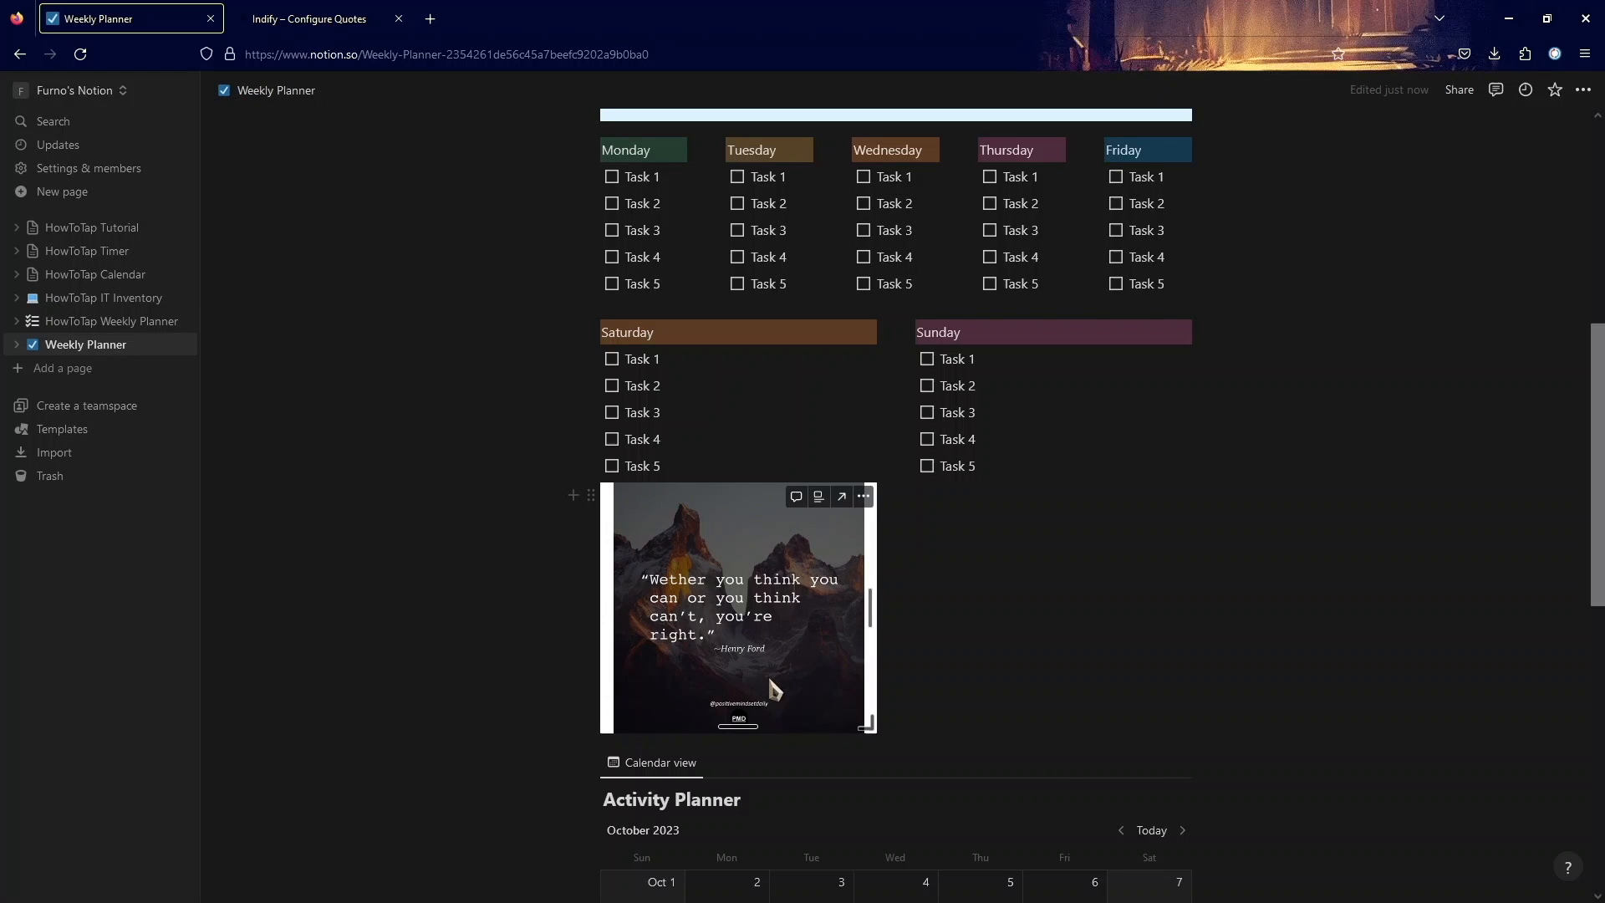
left_click_drag(877, 613, 915, 620)
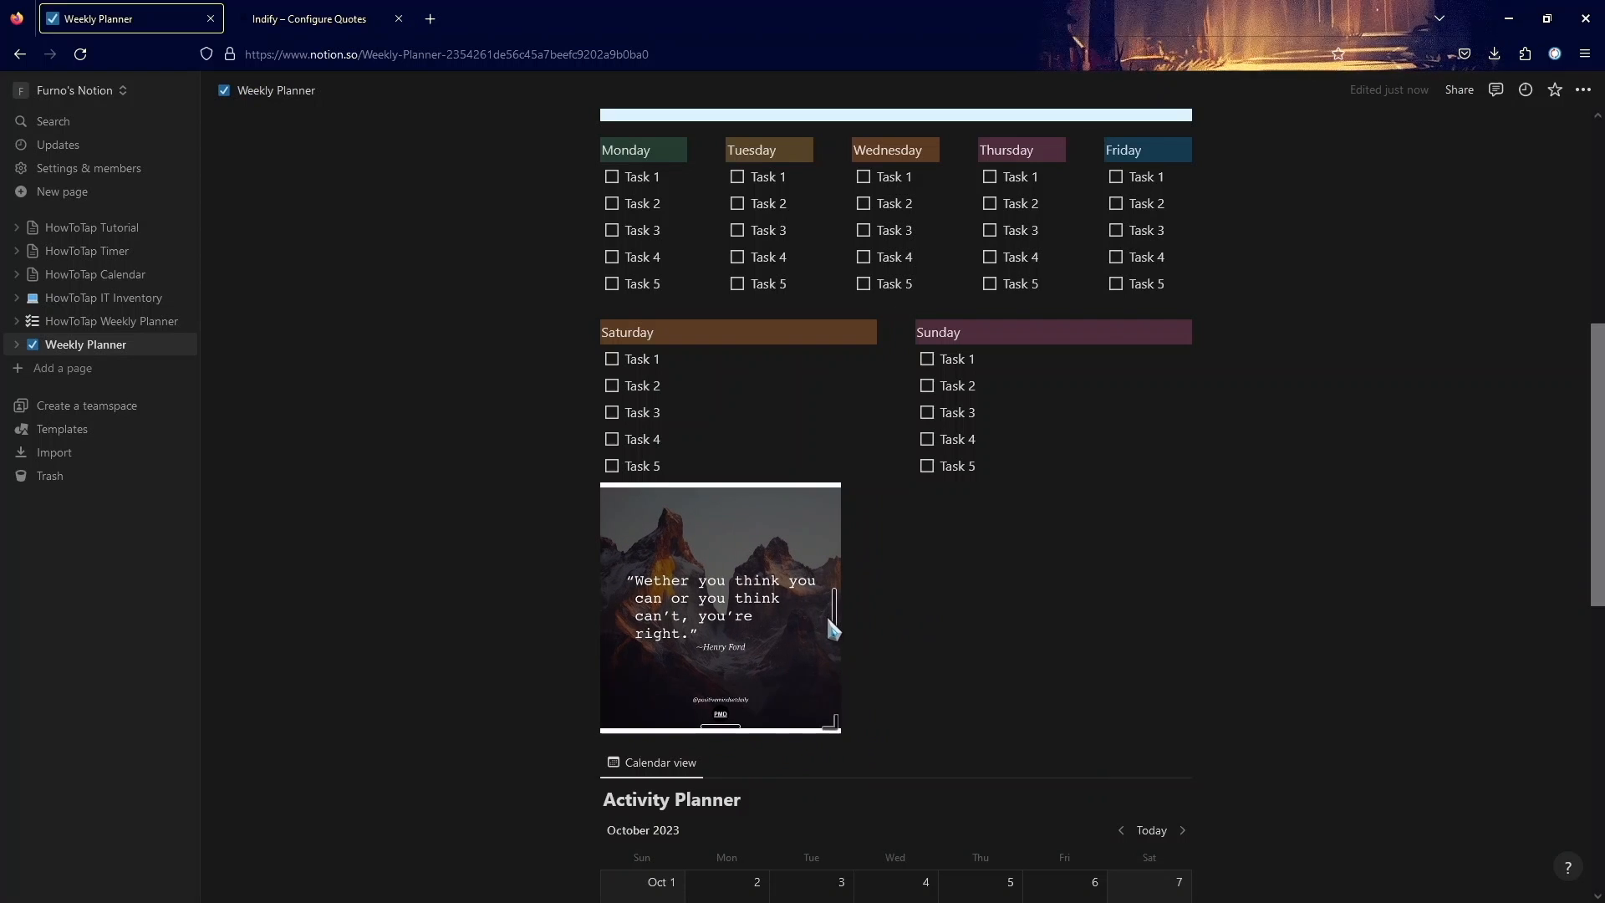
left_click_drag(838, 621, 828, 620)
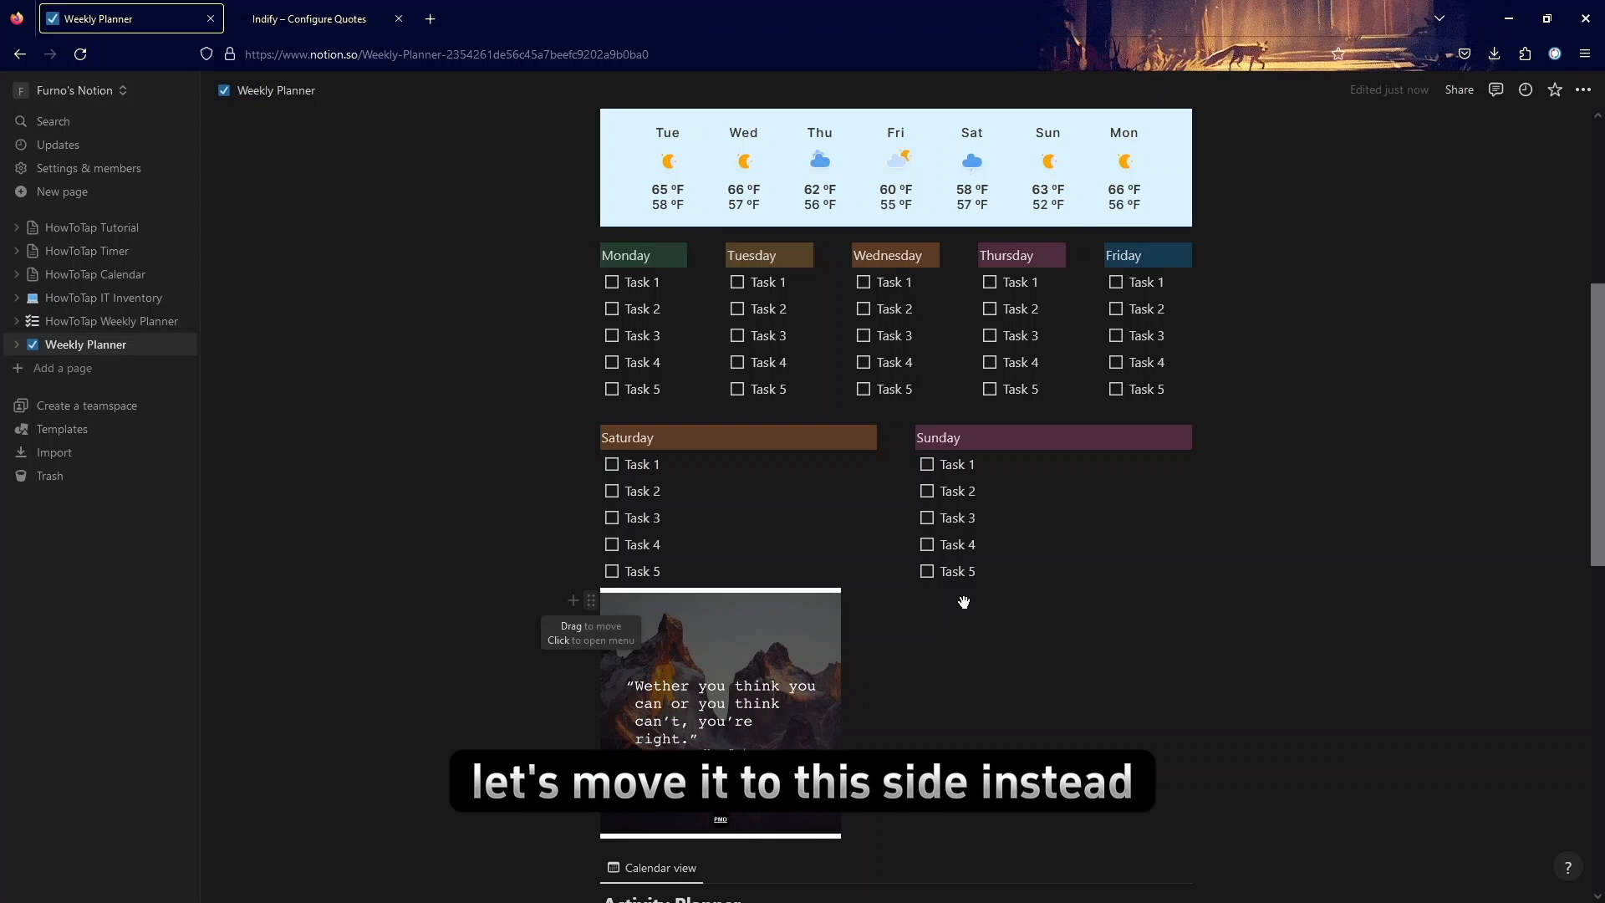
Step: Move the quotes embed into a third column beside Sunday and reduce its height to fit the image
left_click_drag(1114, 495, 1215, 429)
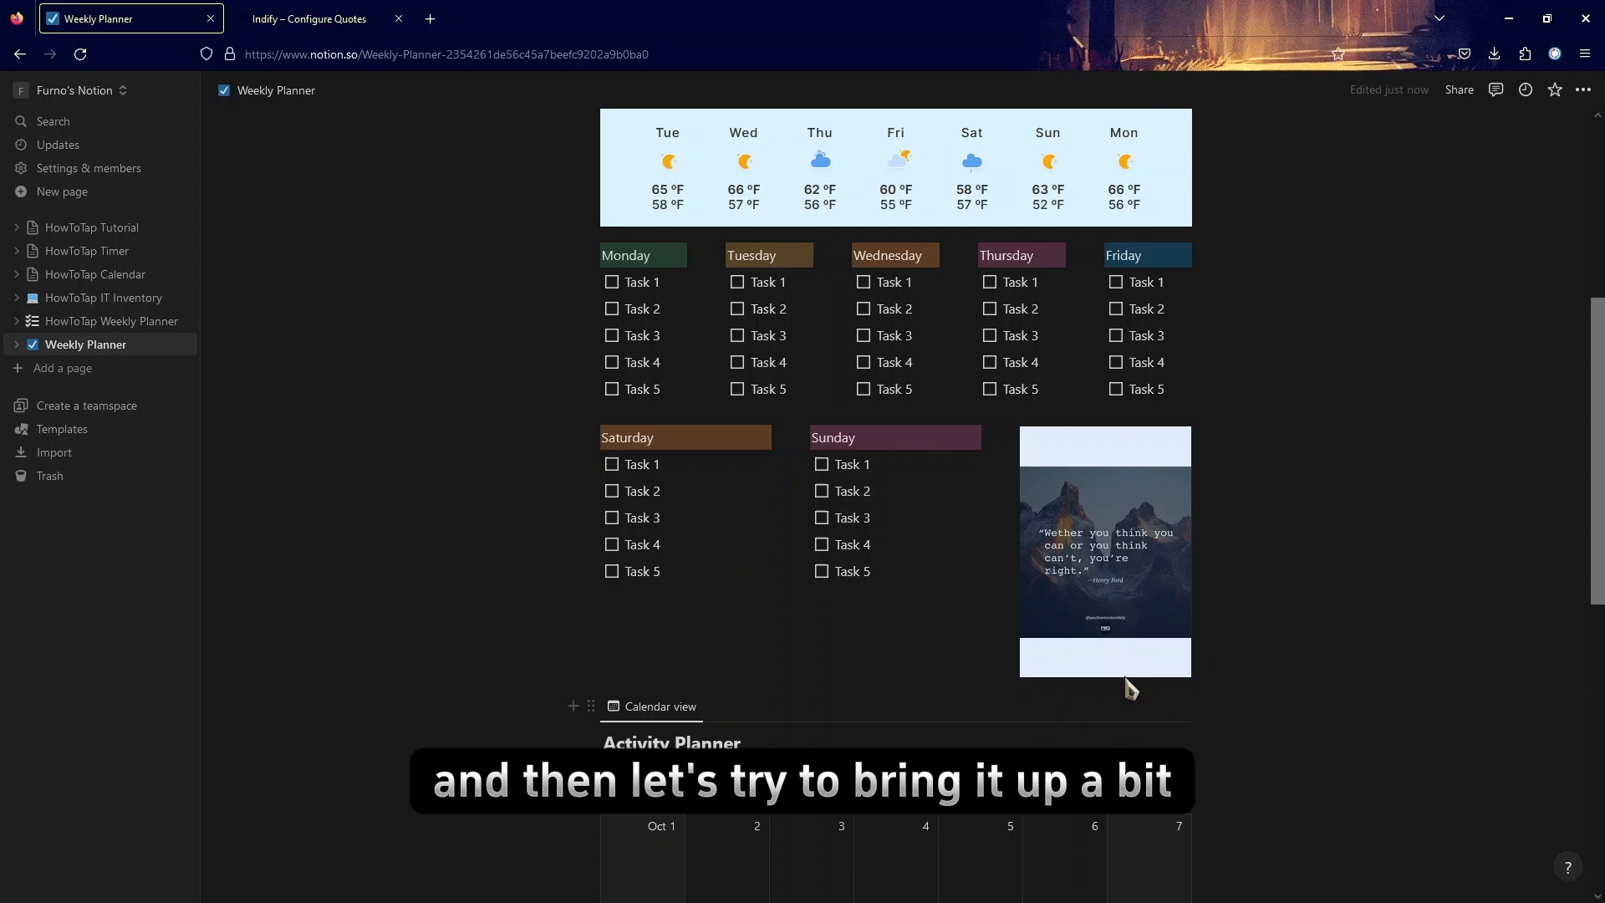
left_click_drag(1093, 675, 1117, 591)
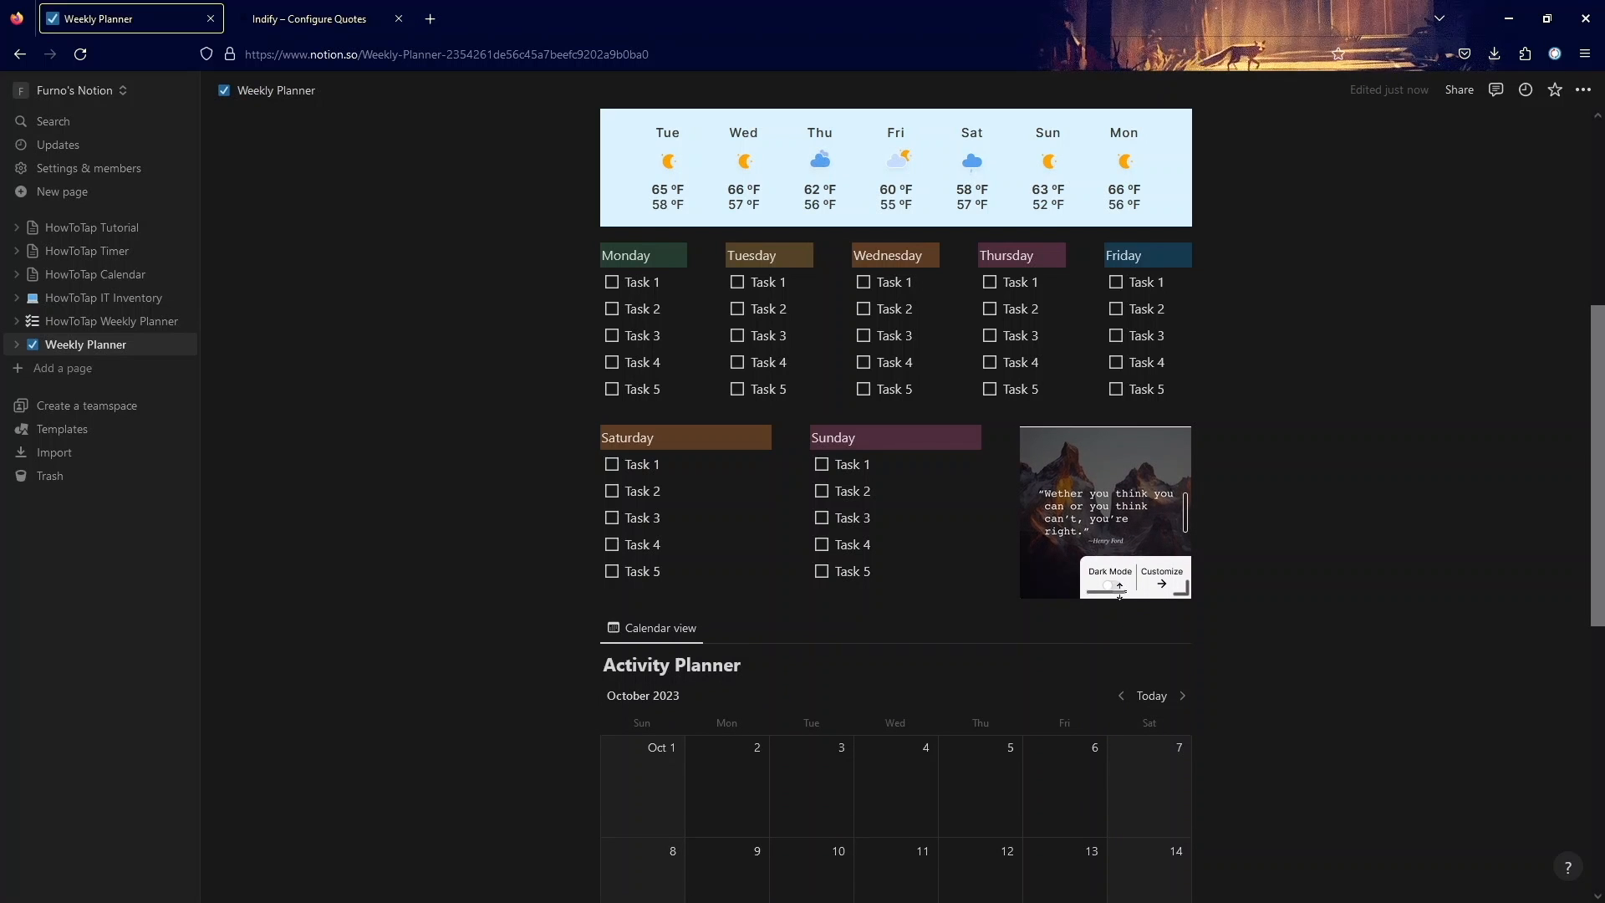
Step: Look over the whole planner page, from the cover and weather widget through the day blocks and quote to the Activity Planner calendar
scroll(1354, 698, "up", 2)
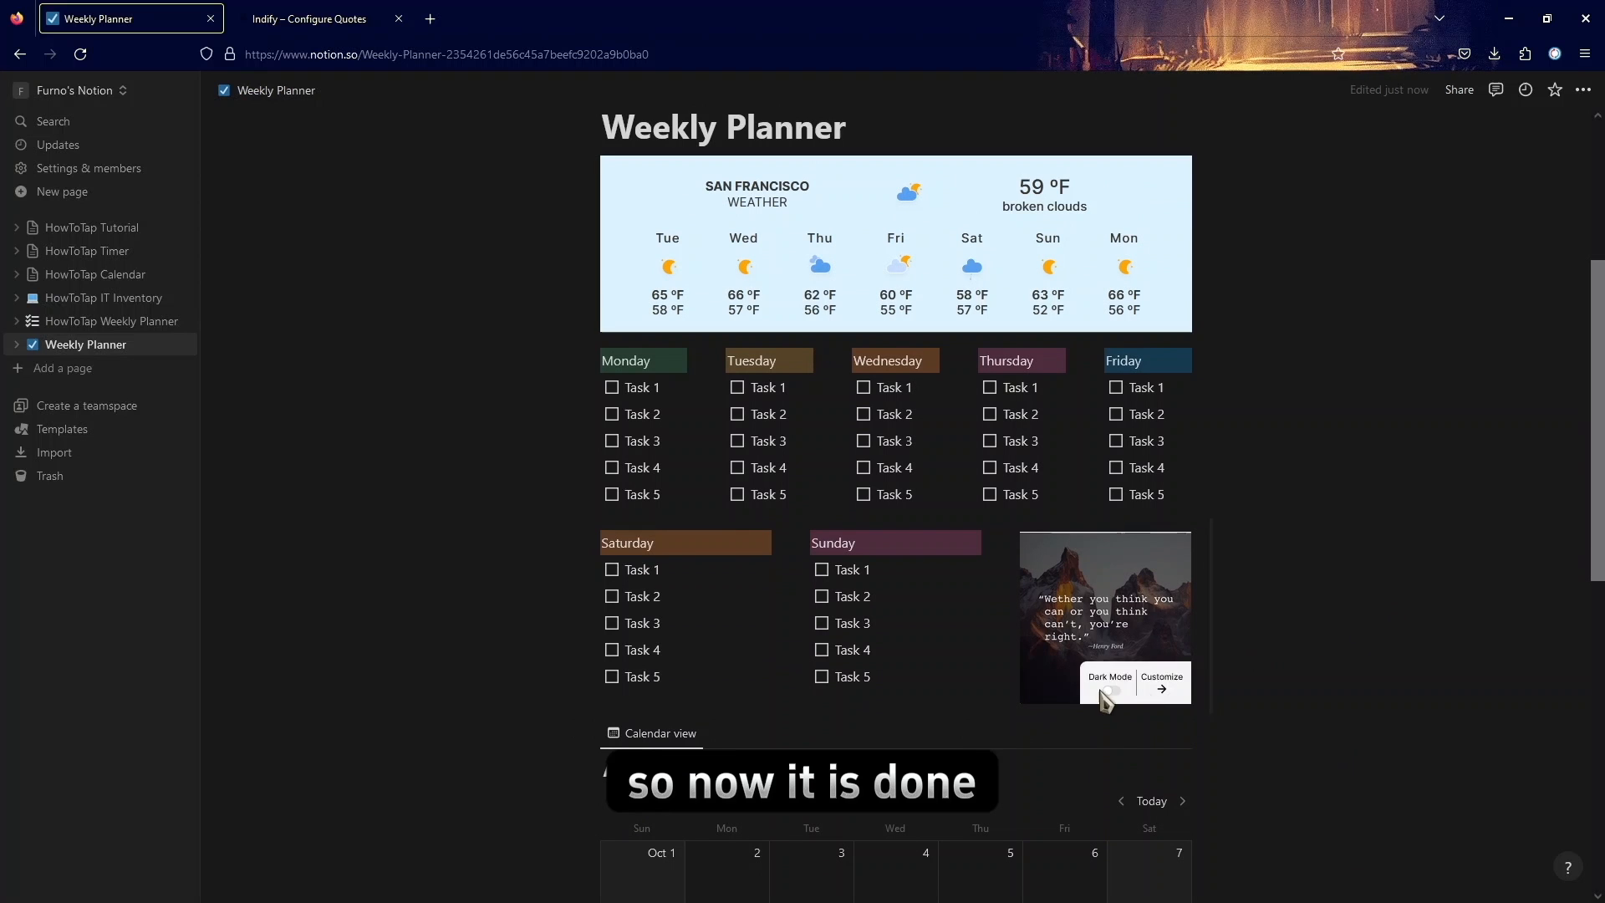
scroll(368, 618, "up", 2)
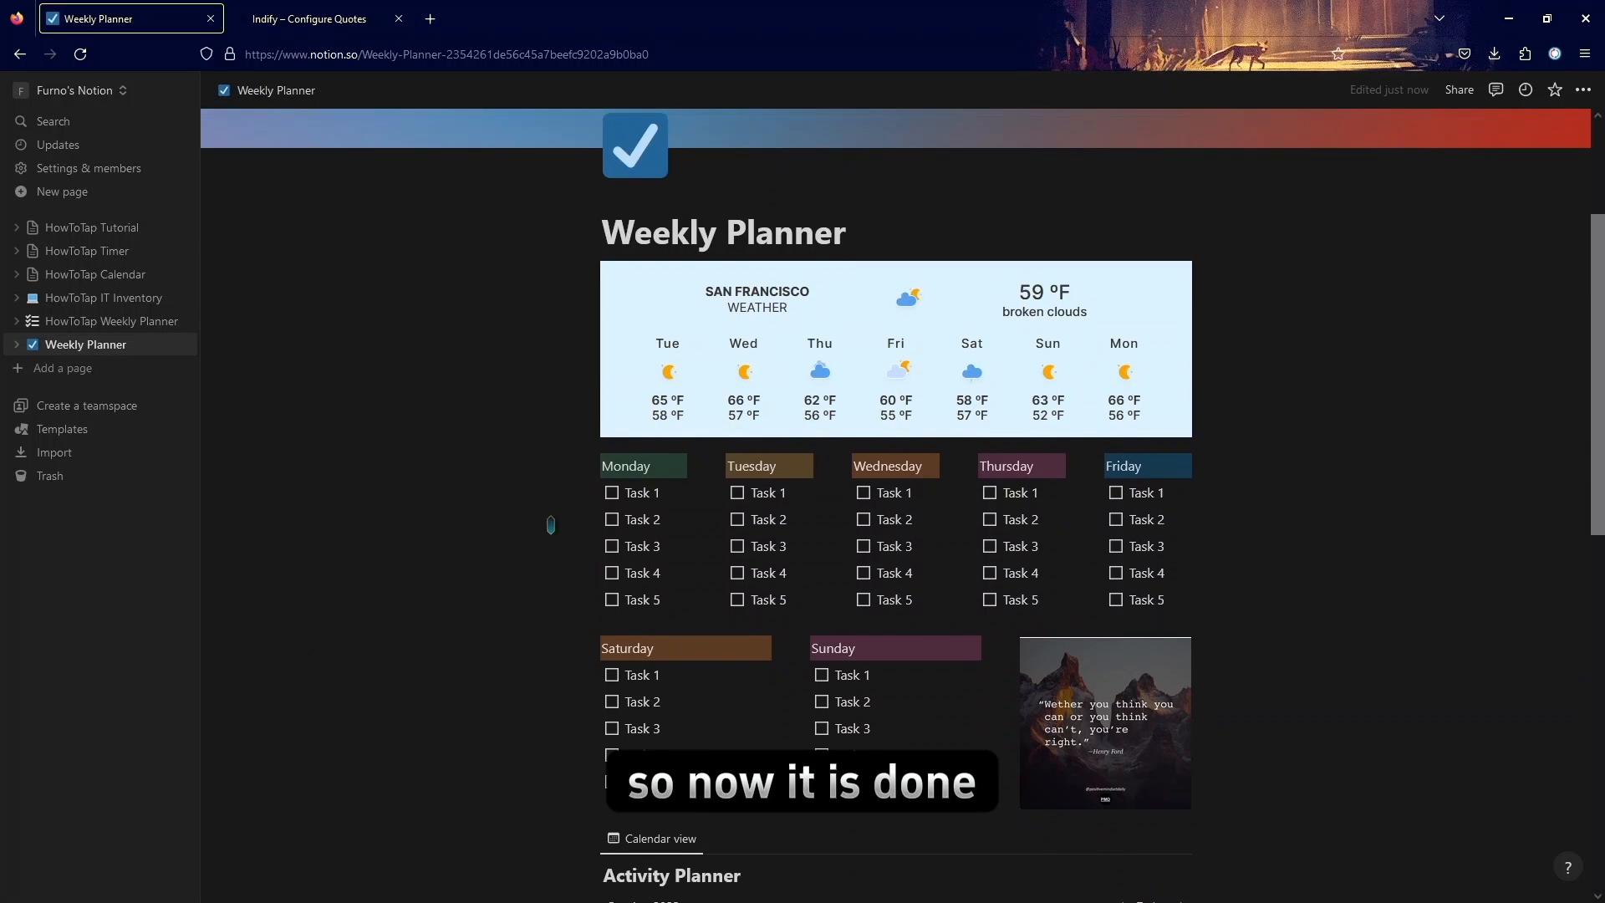
scroll(1344, 563, "up", 4)
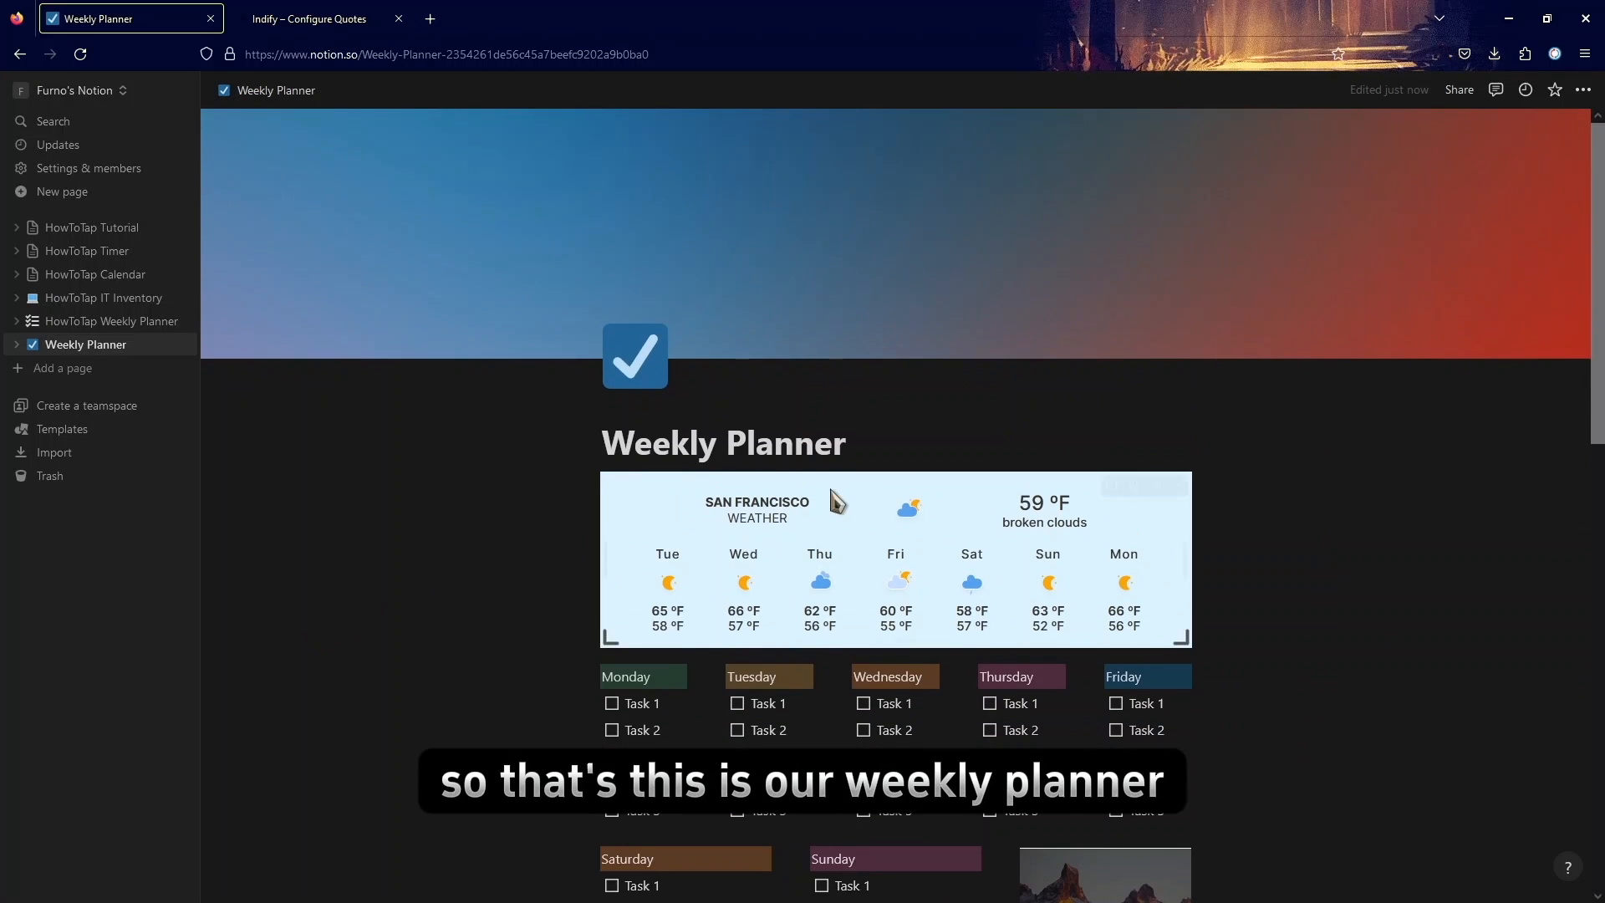
scroll(819, 530, "down", 5)
scroll(476, 530, "up", 5)
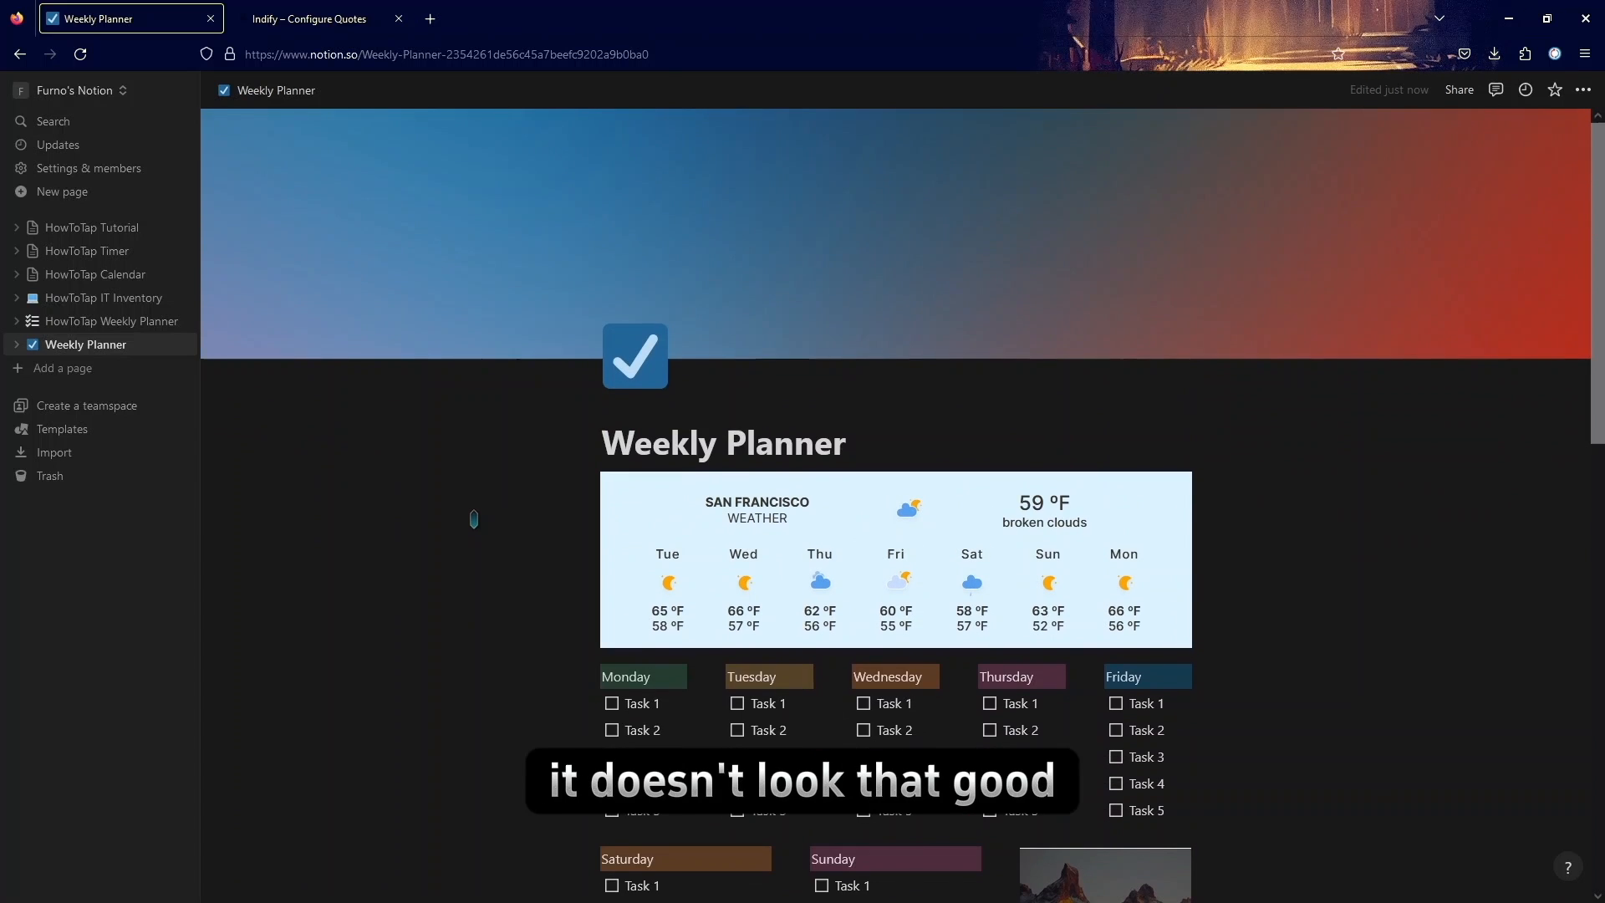
scroll(1156, 481, "down", 3)
scroll(1438, 549, "up", 3)
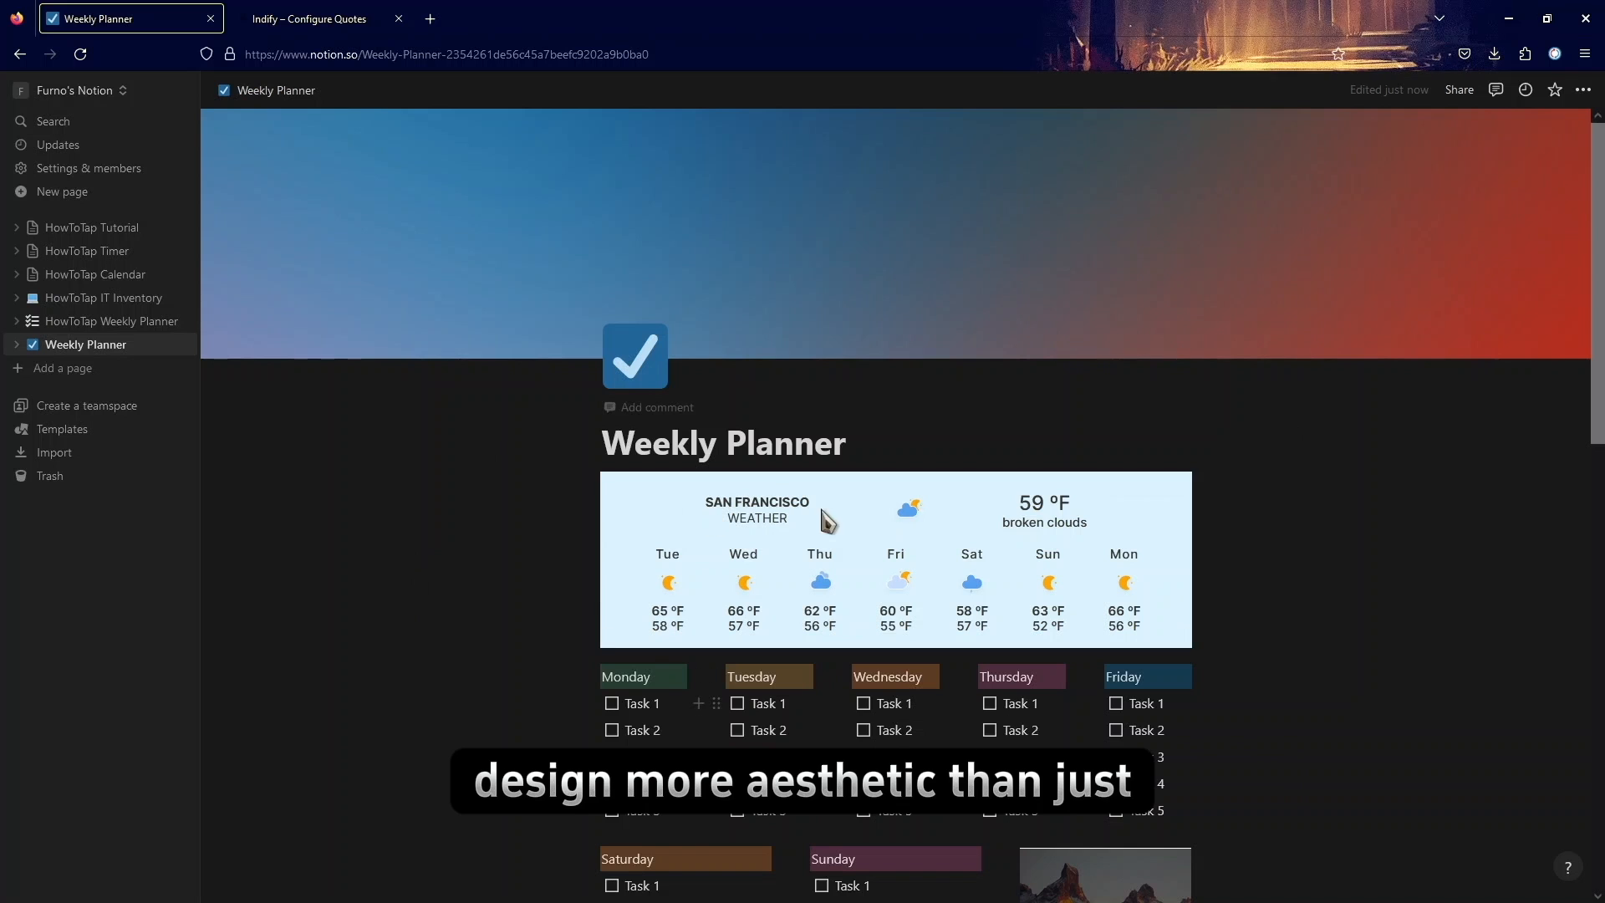
scroll(1230, 540, "down", 10)
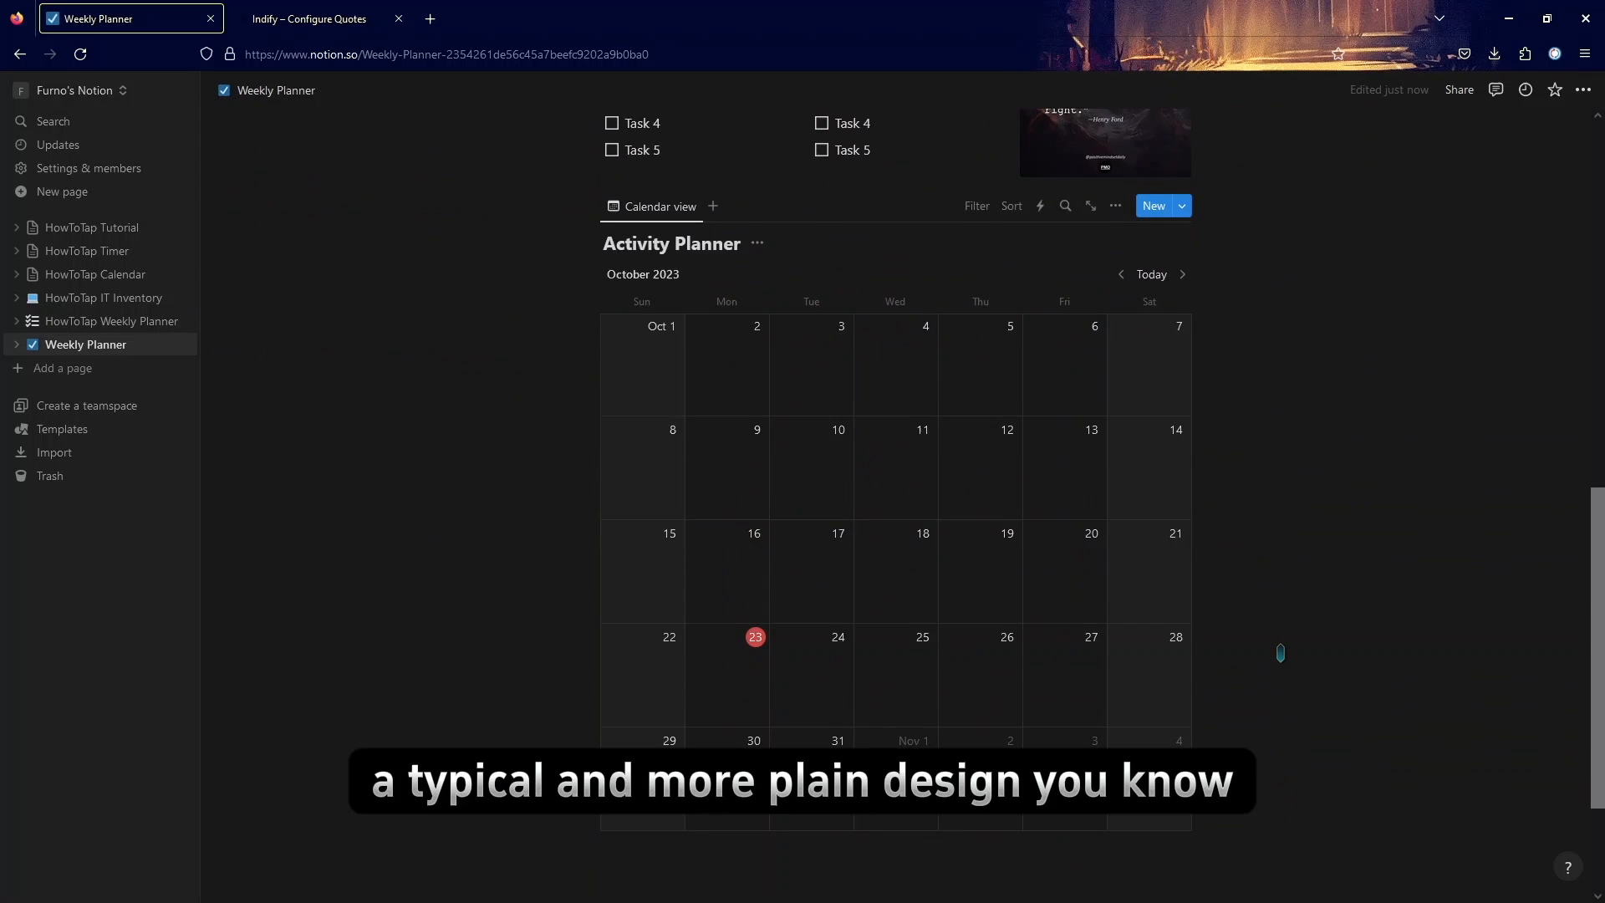
scroll(1279, 653, "up", 5)
scroll(1280, 653, "up", 5)
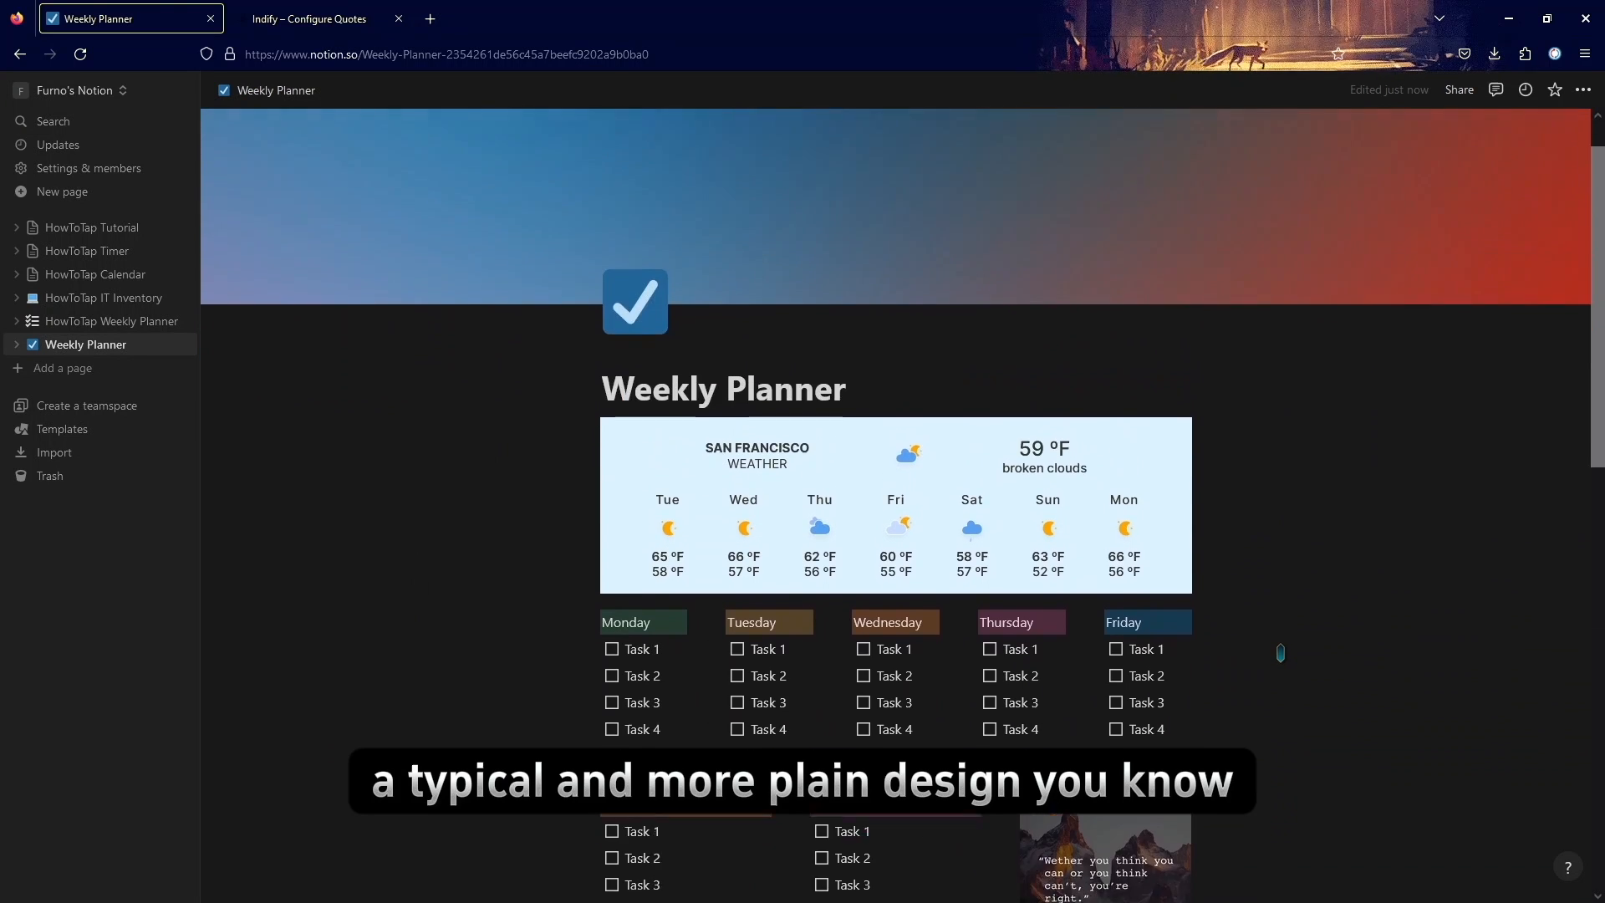
scroll(1280, 652, "down", 1)
scroll(1280, 653, "up", 1)
scroll(1275, 652, "down", 5)
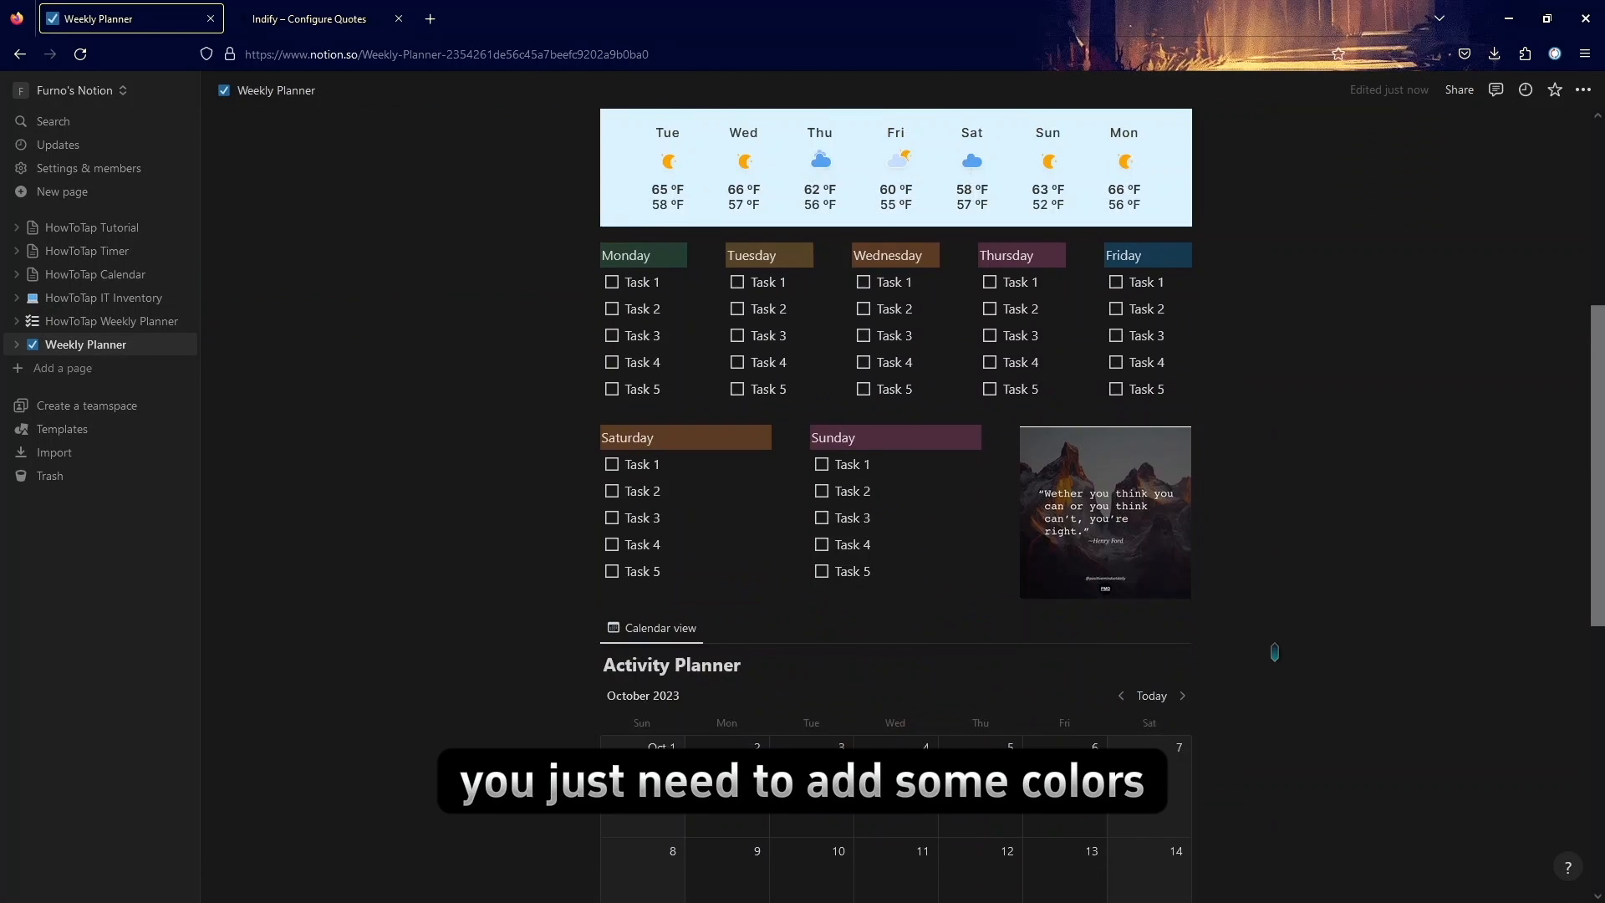
scroll(1274, 652, "up", 3)
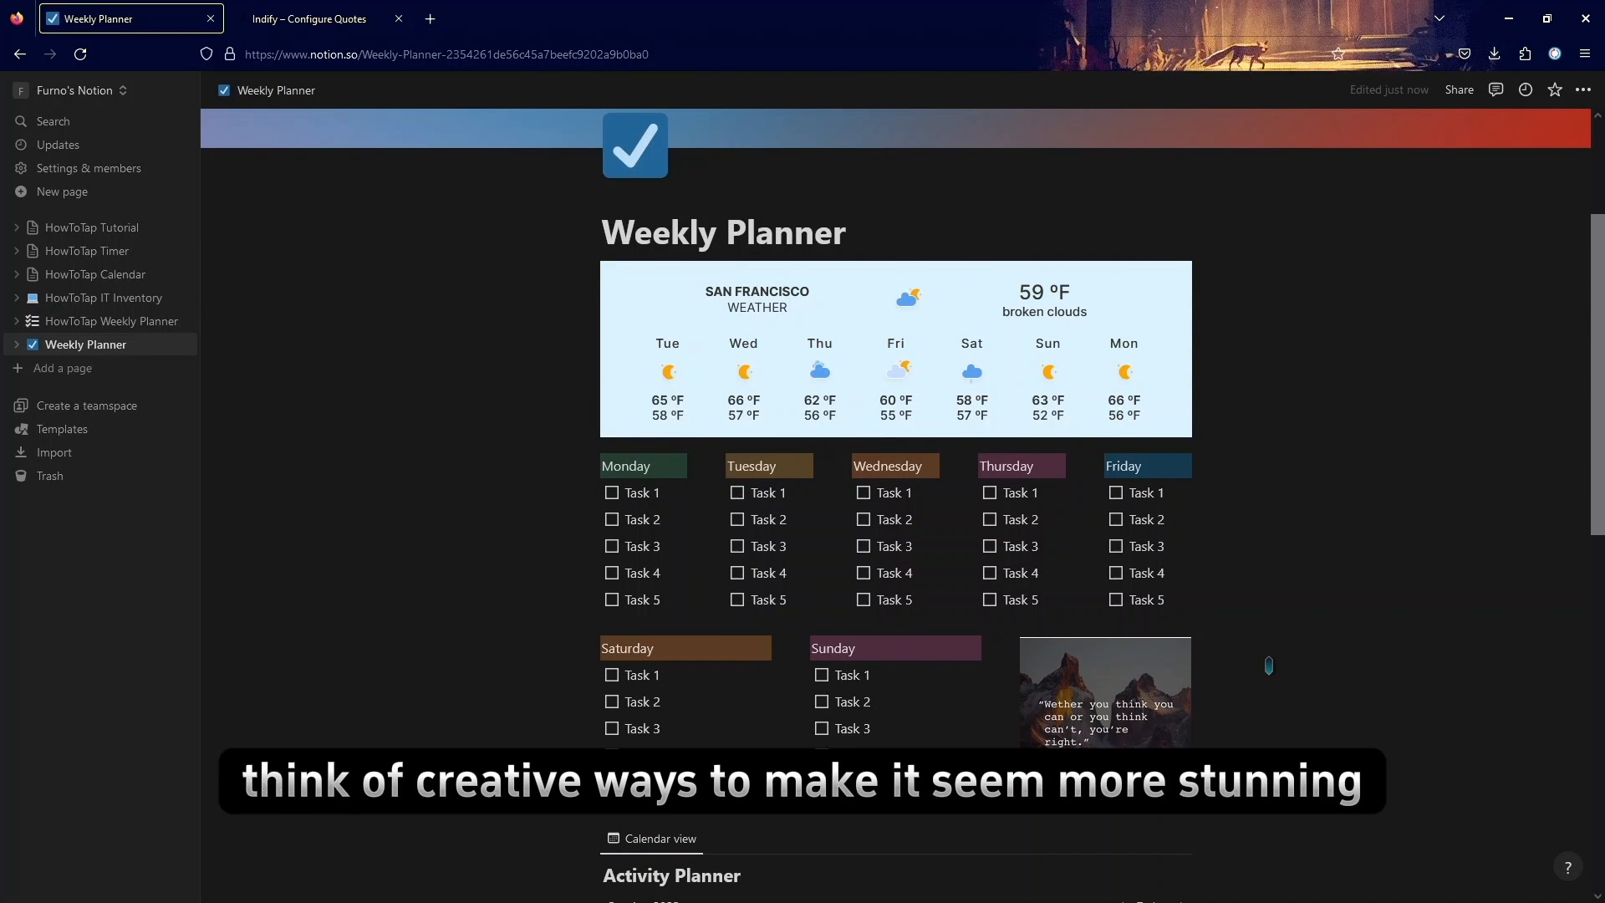
scroll(1268, 664, "up", 2)
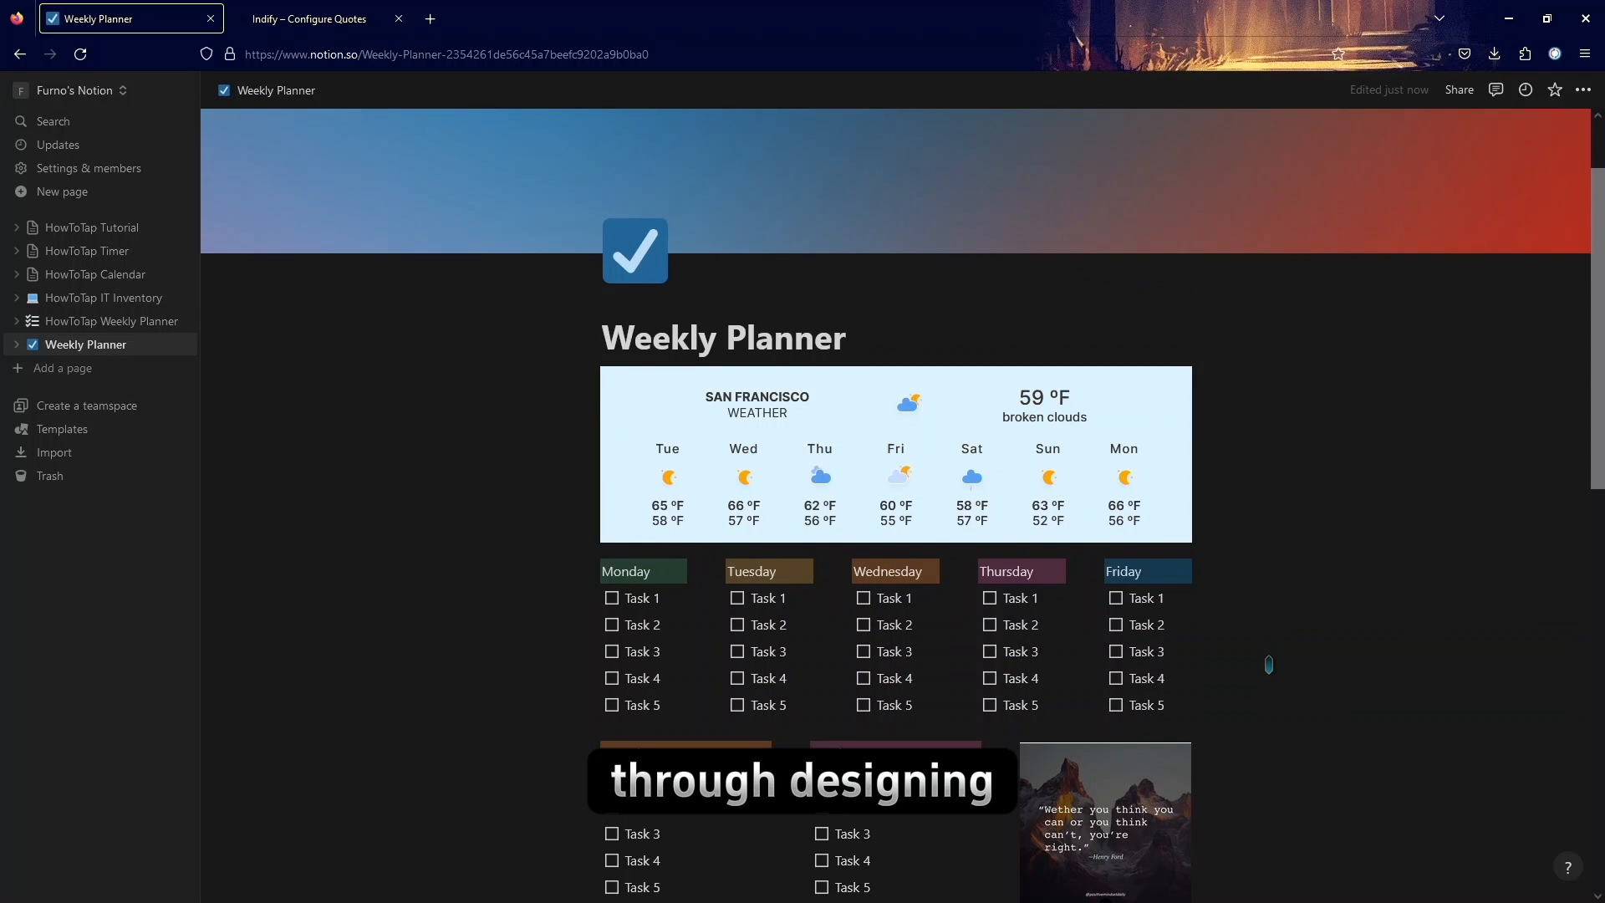
scroll(1263, 669, "down", 2)
scroll(1260, 676, "up", 4)
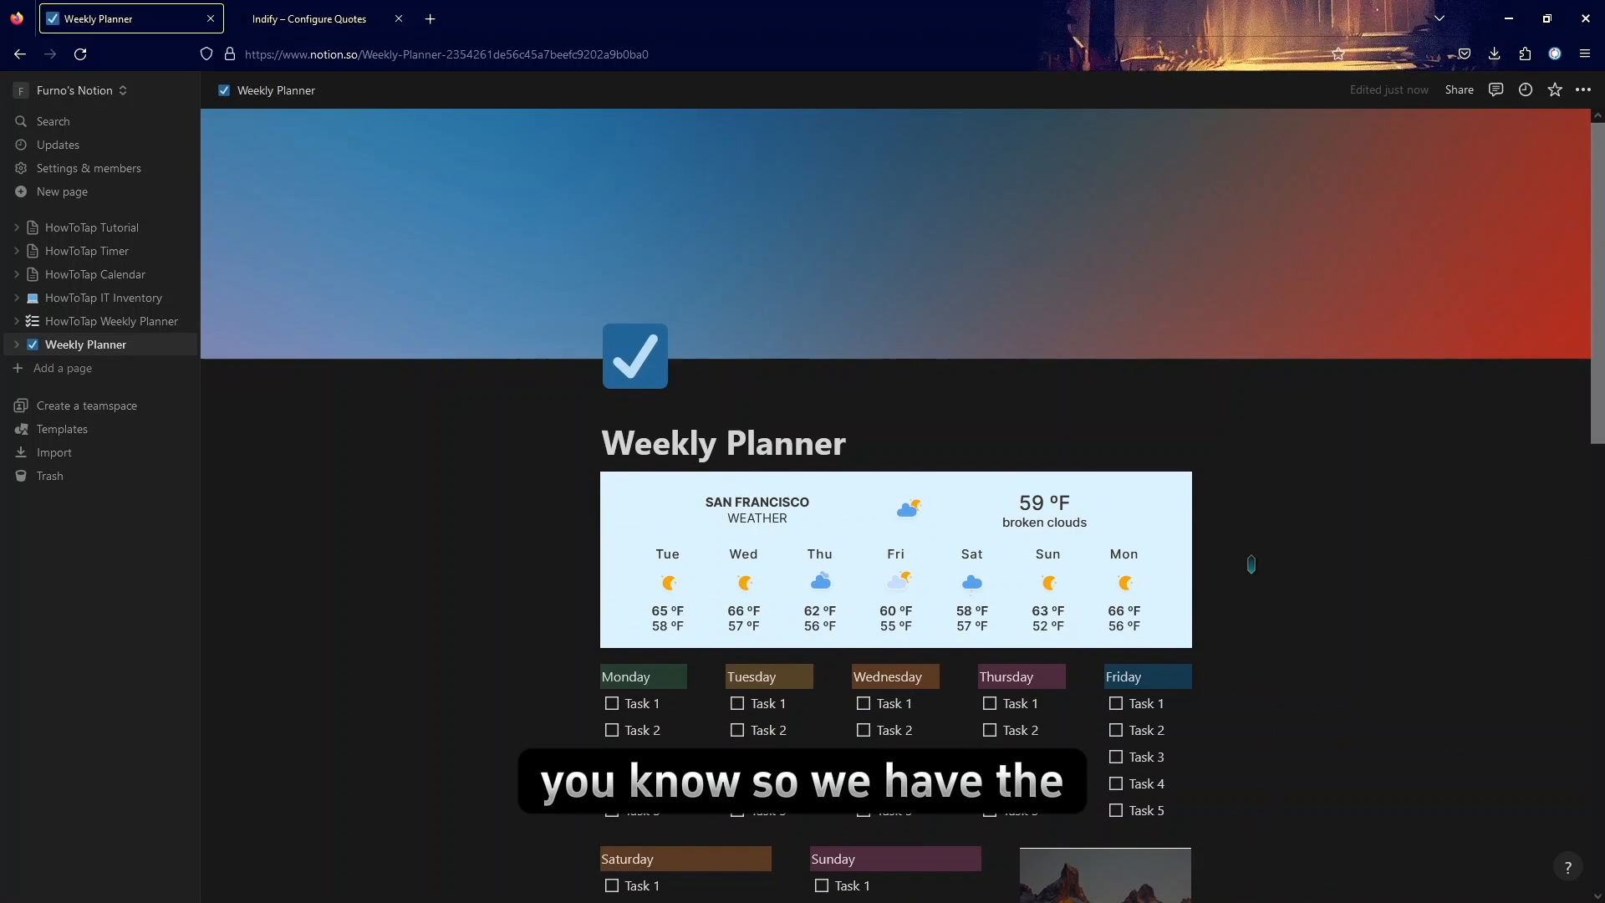
scroll(568, 642, "down", 4)
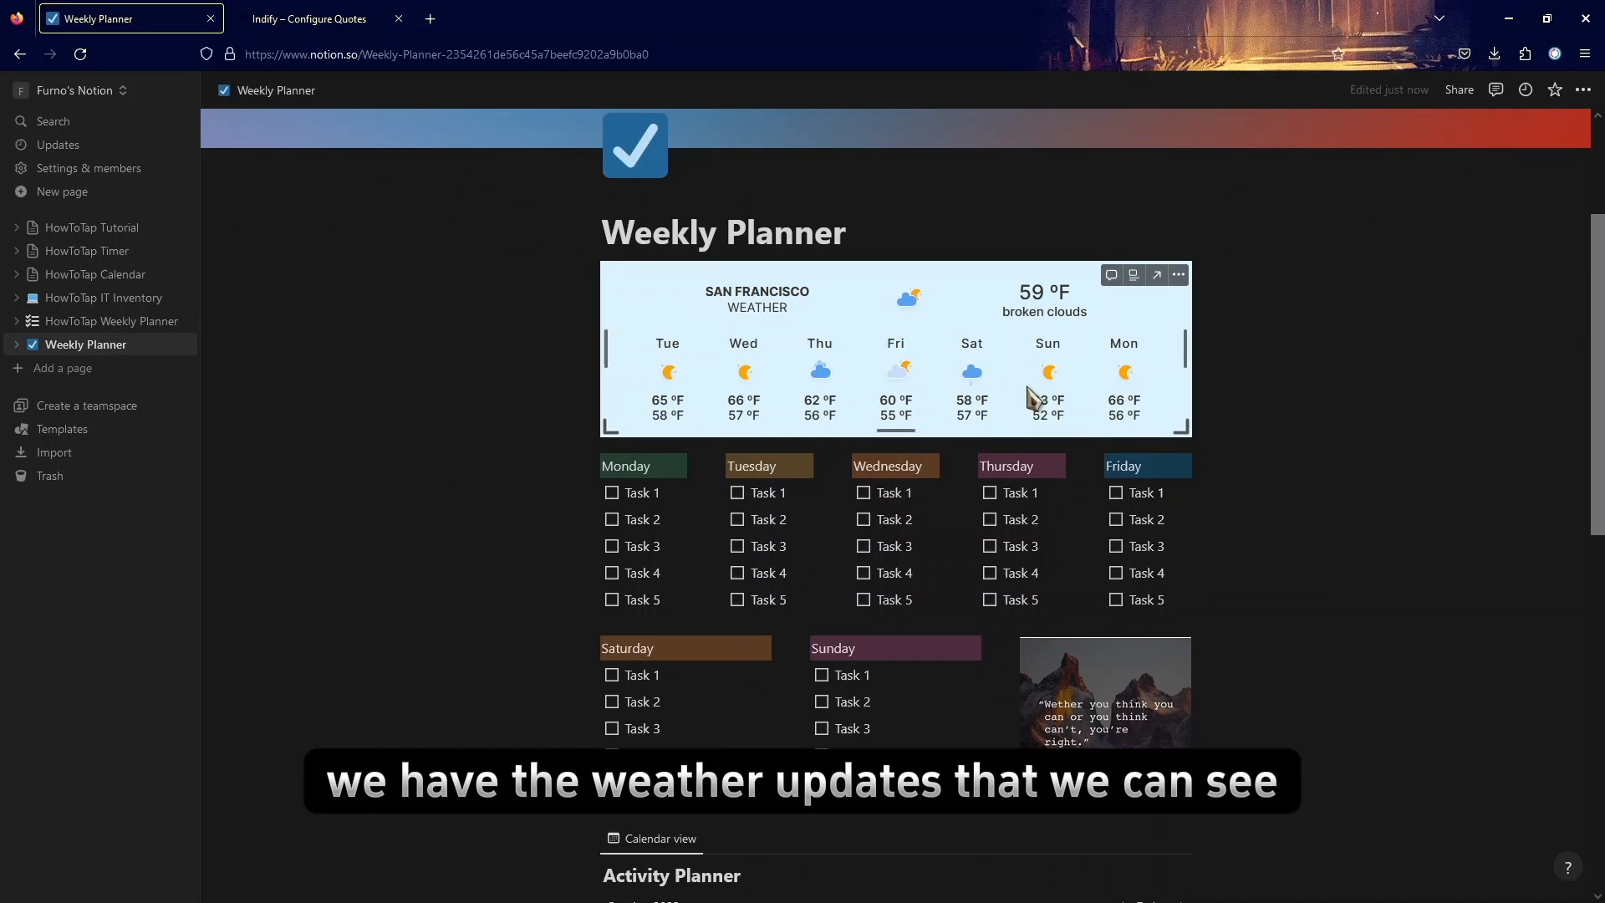
scroll(1180, 448, "down", 3)
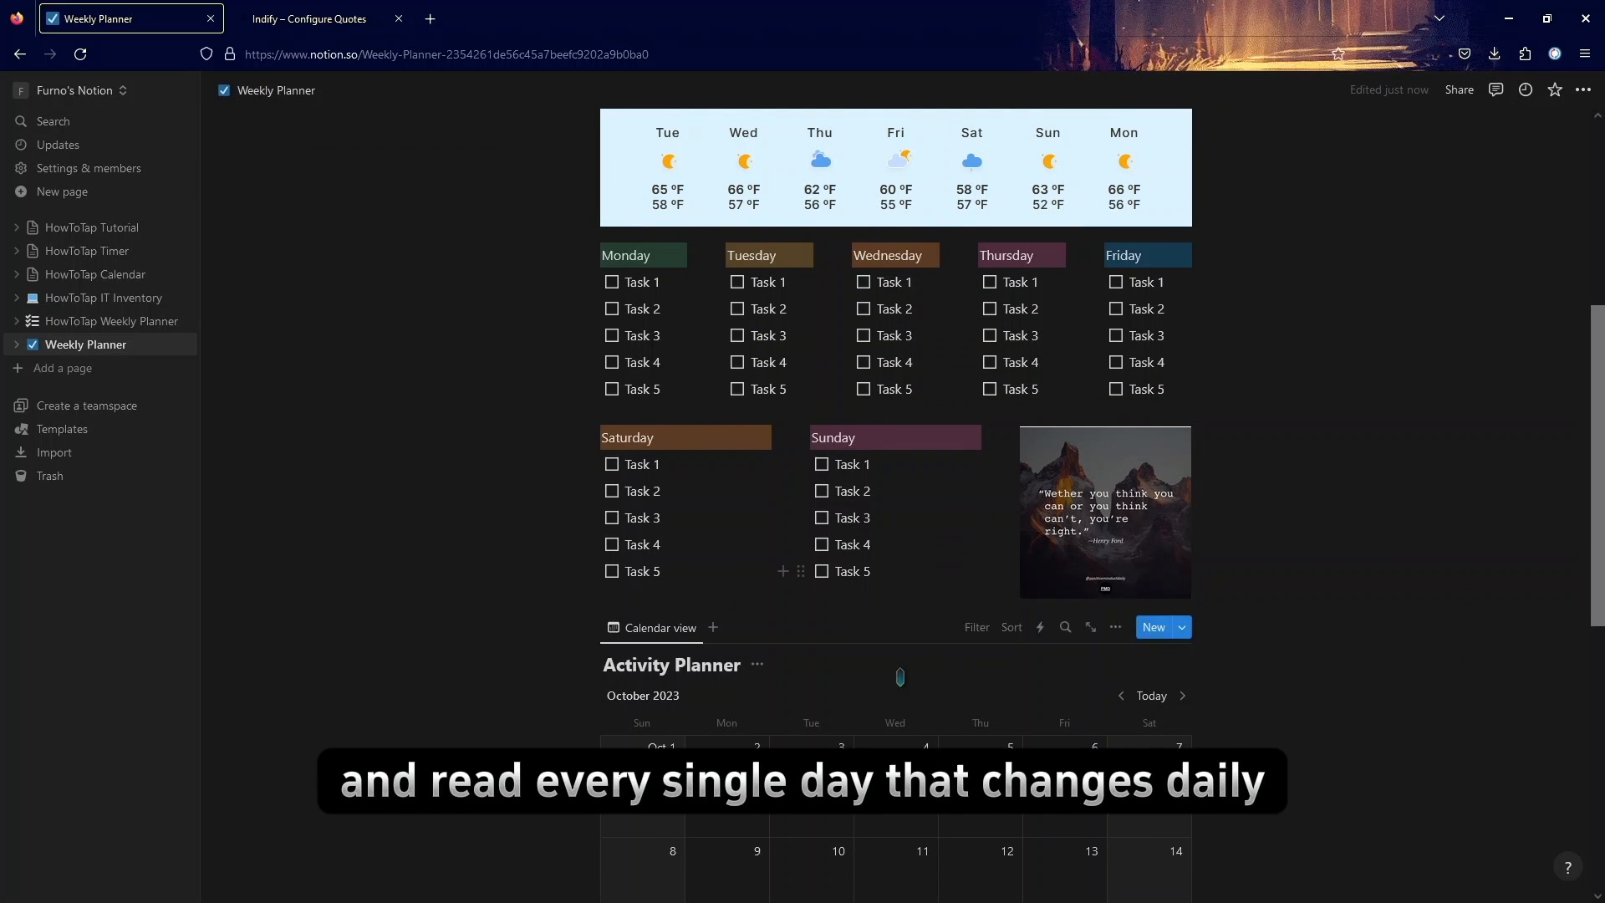
scroll(875, 673, "down", 5)
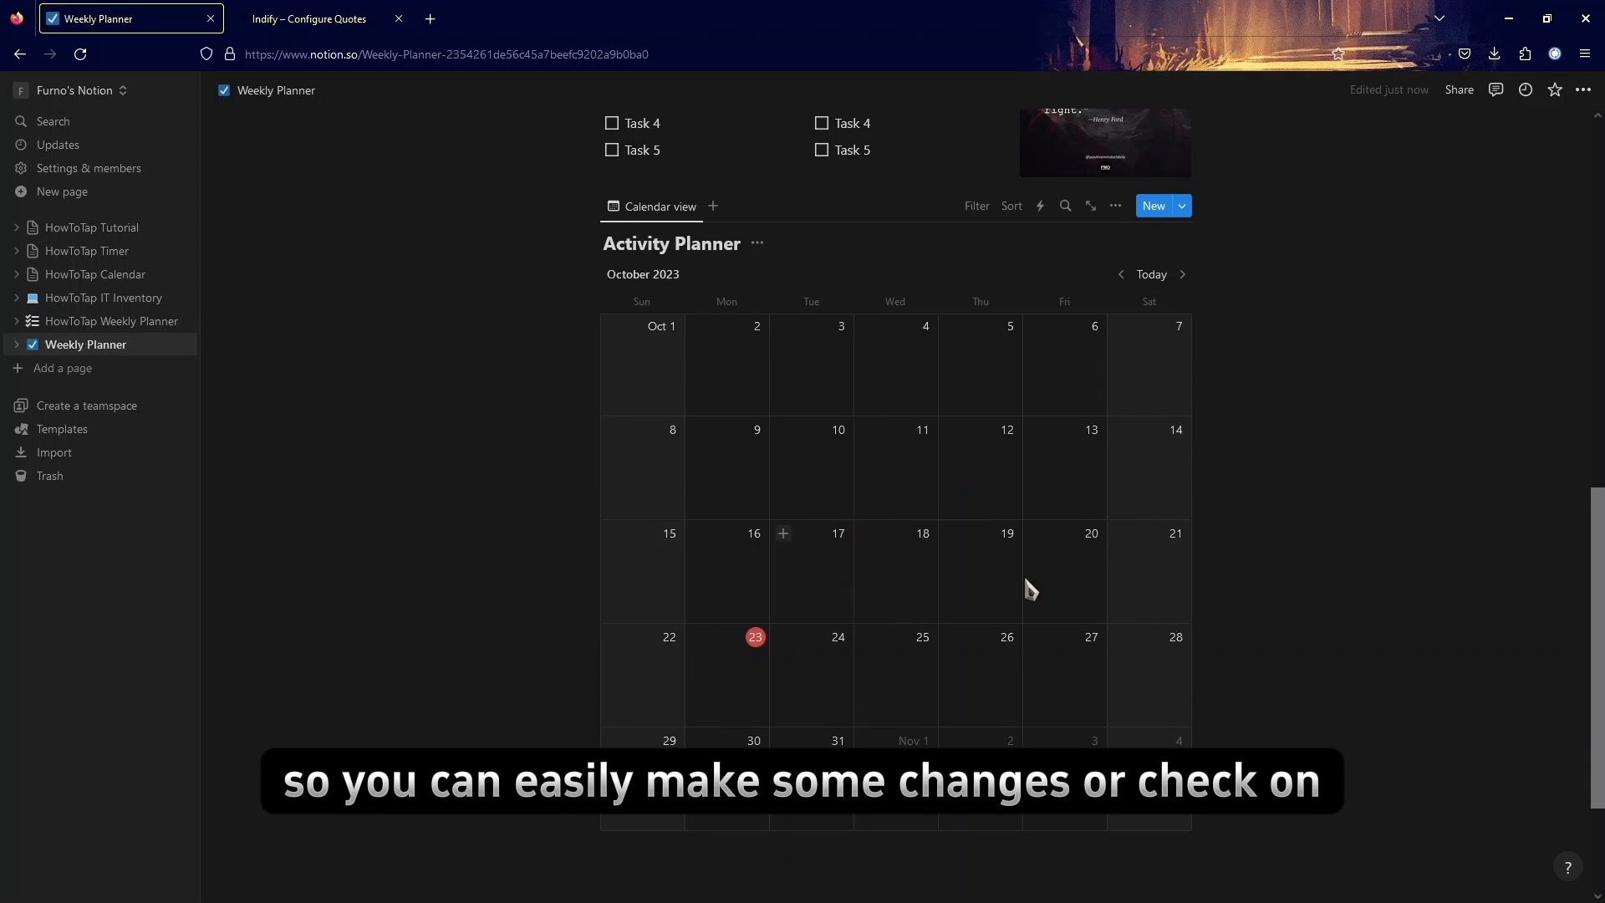
scroll(721, 700, "up", 1)
scroll(720, 701, "down", 2)
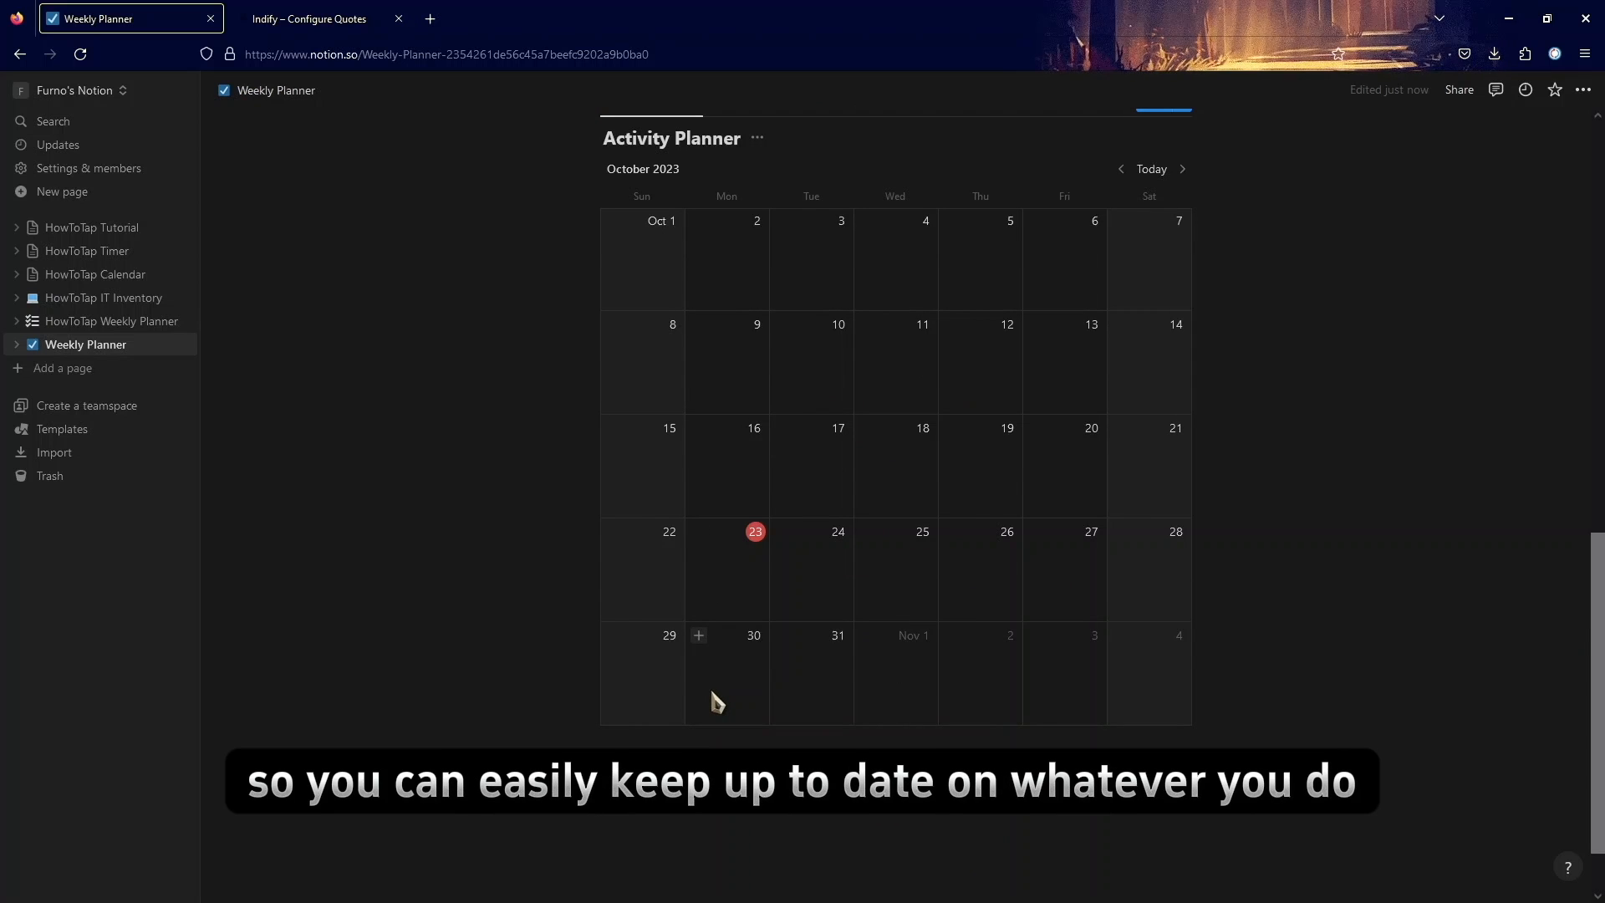
scroll(727, 681, "up", 3)
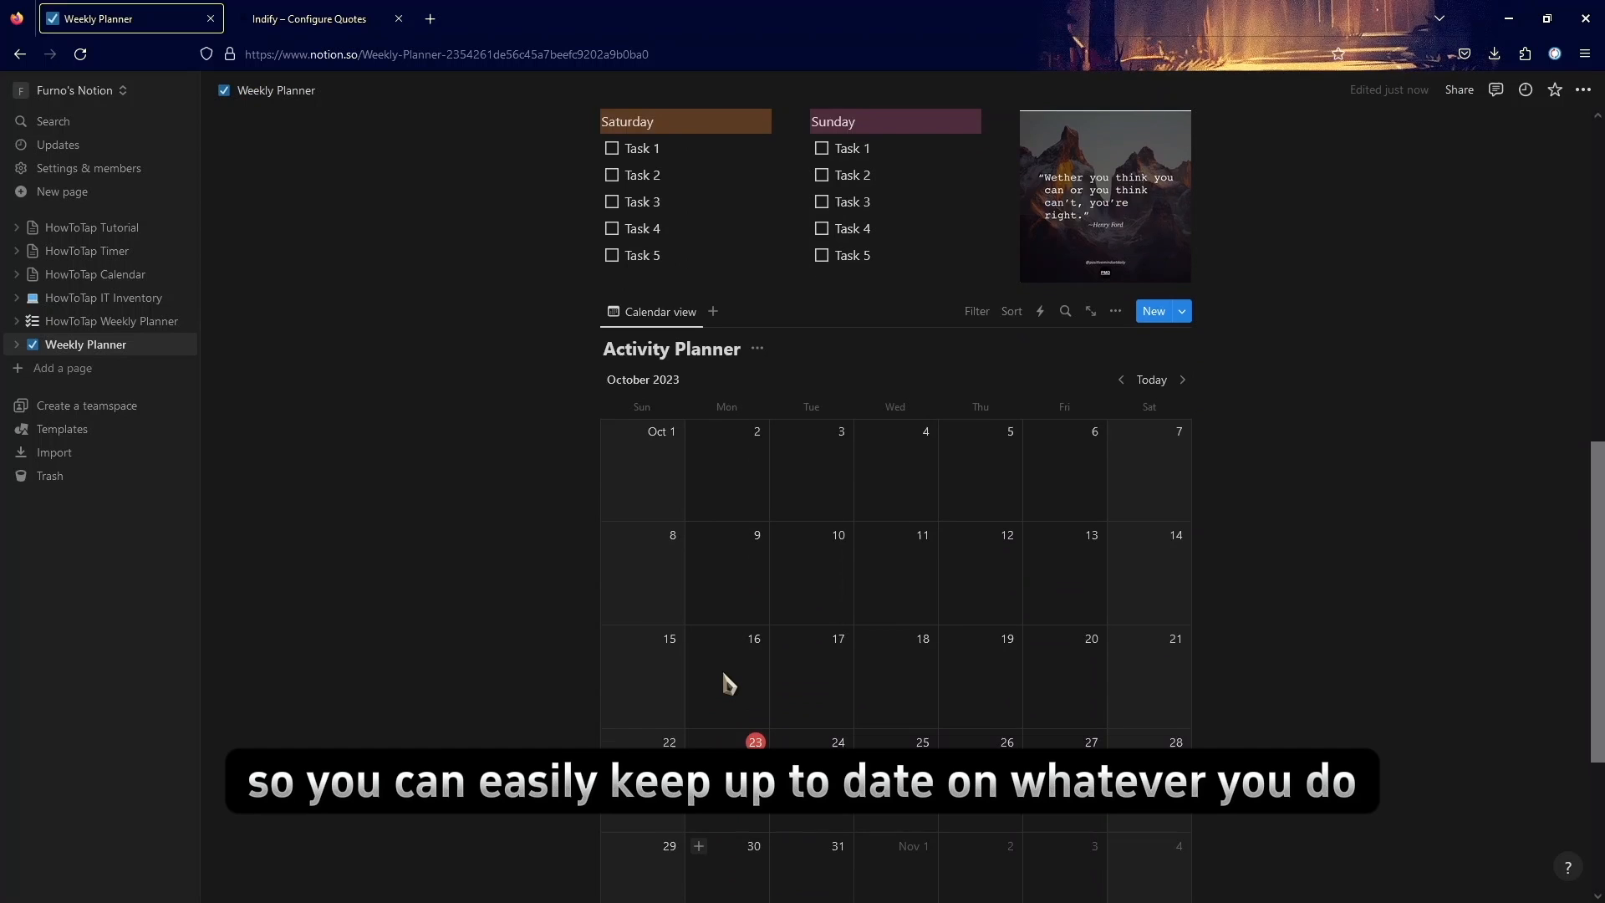
scroll(726, 681, "up", 2)
scroll(728, 681, "down", 4)
scroll(740, 660, "up", 5)
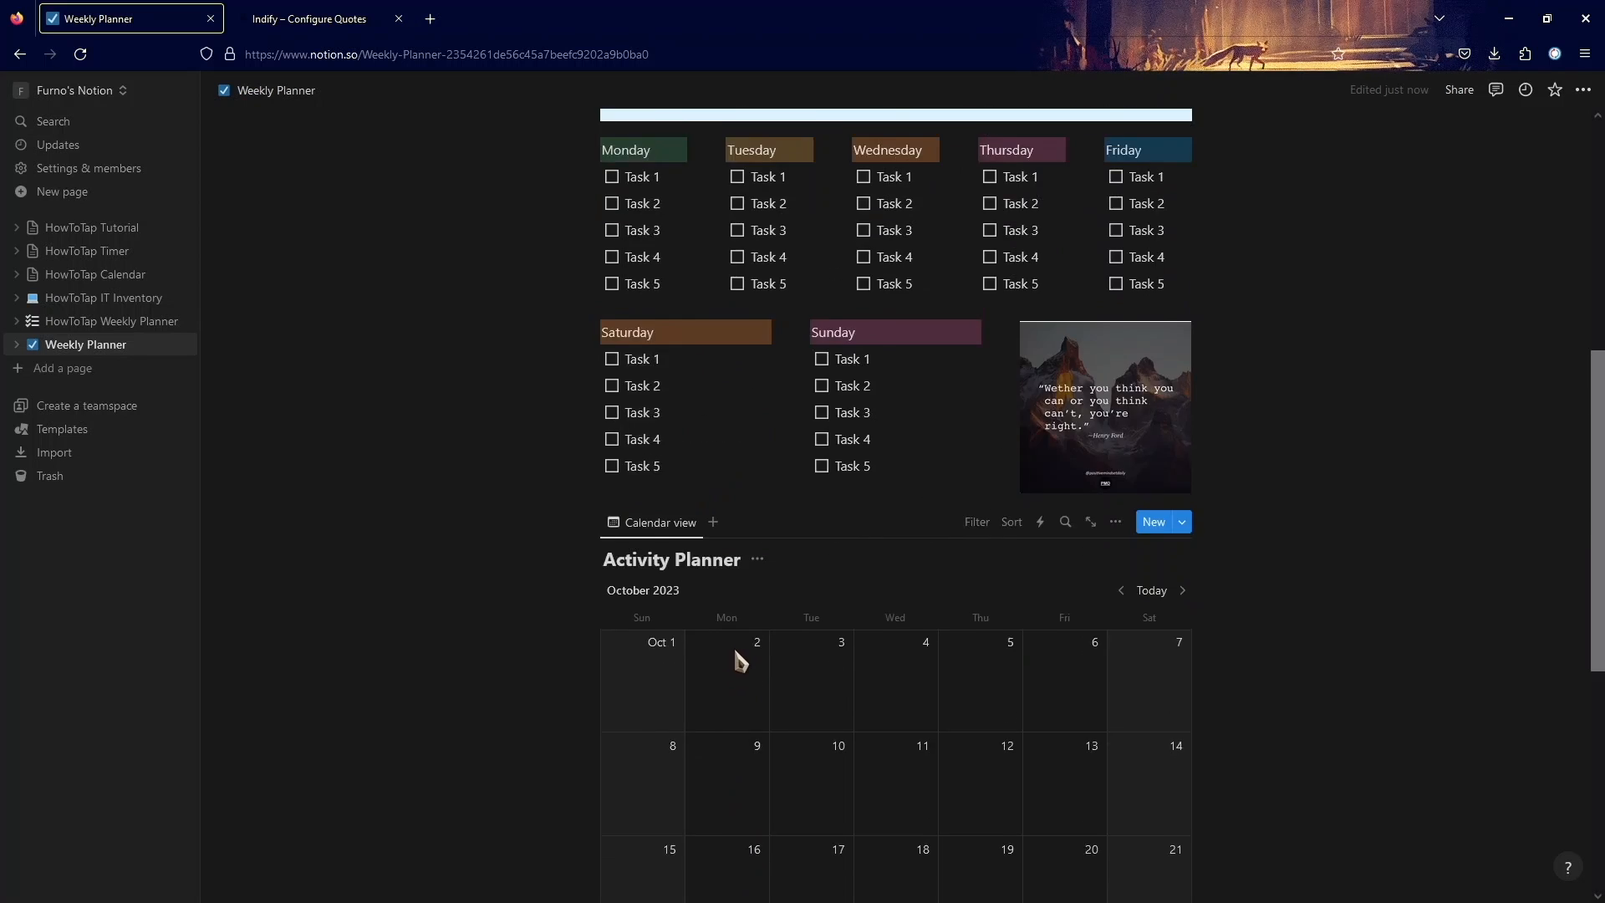
scroll(740, 660, "up", 5)
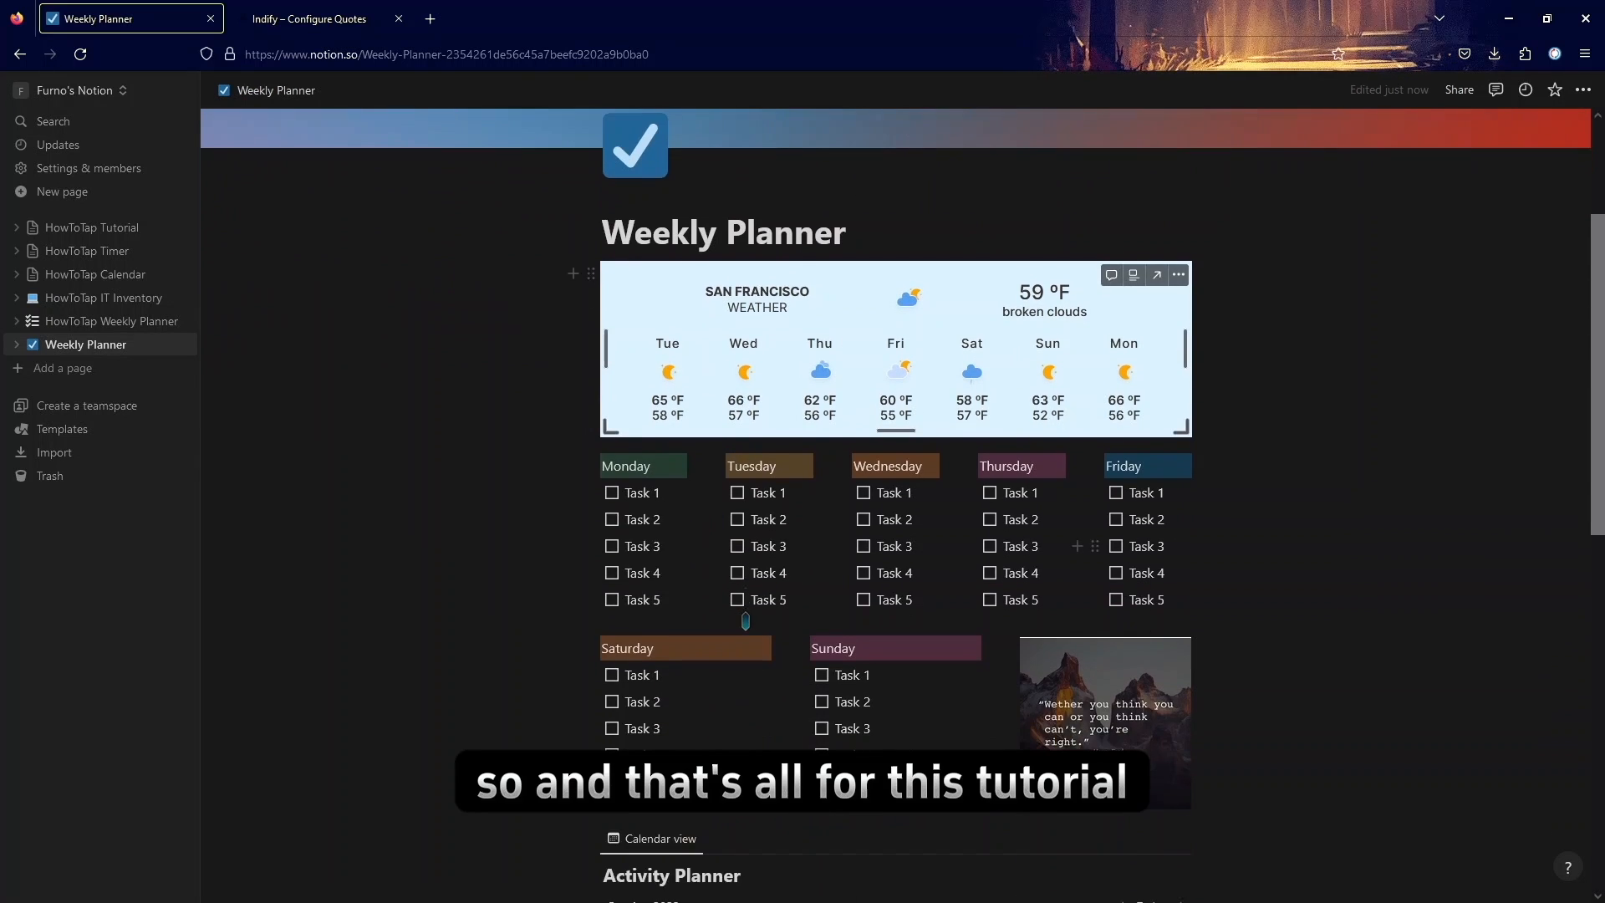
scroll(746, 621, "up", 1)
scroll(746, 618, "down", 2)
scroll(748, 615, "up", 1)
scroll(749, 615, "up", 1)
scroll(748, 615, "down", 1)
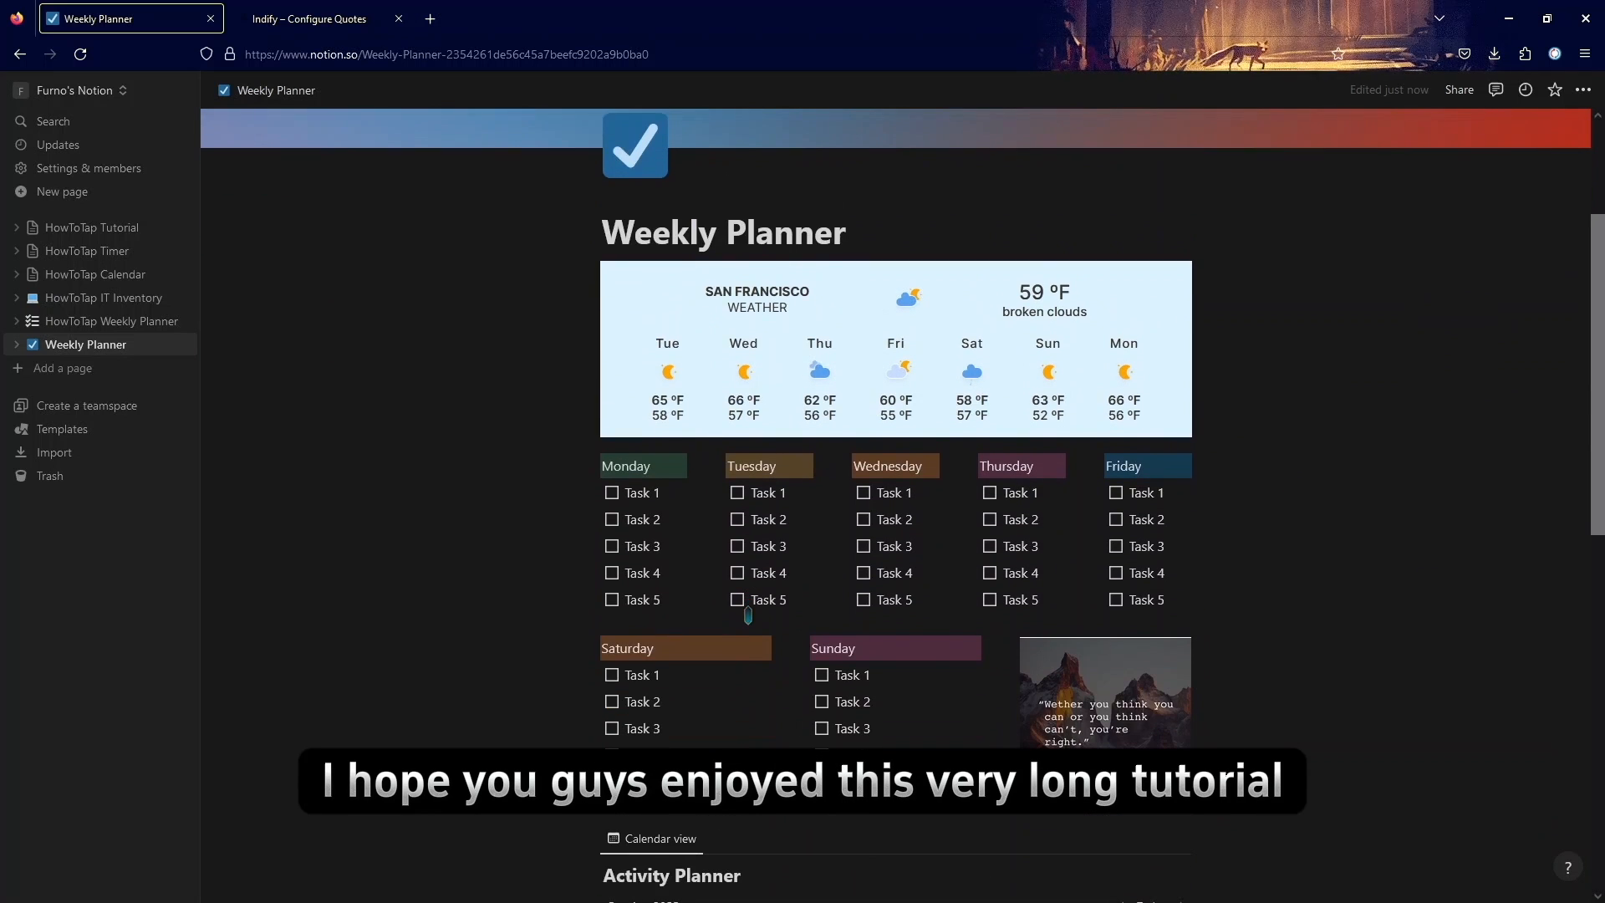